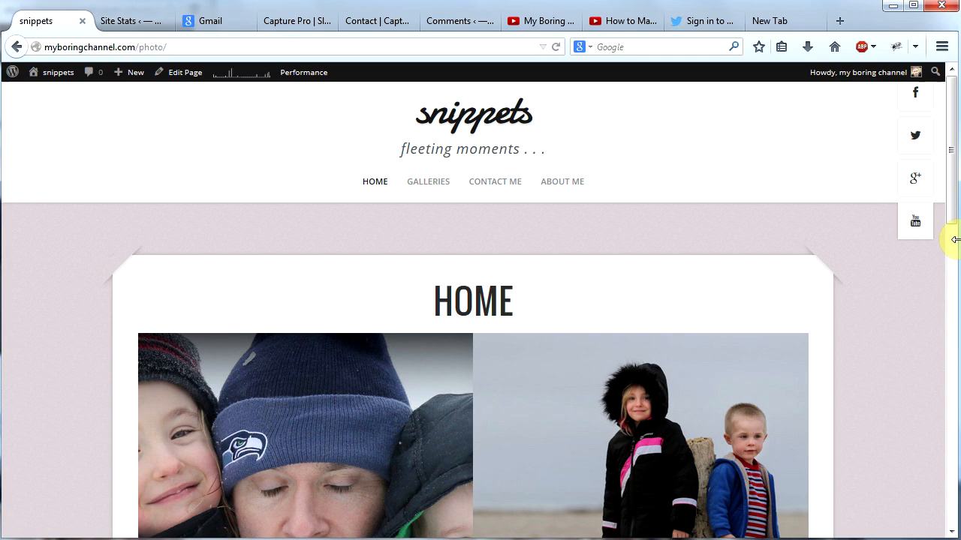
Step: Narrow the browser window in stages to phone width to preview the photo site's responsive layout
drag(956, 240, 508, 236)
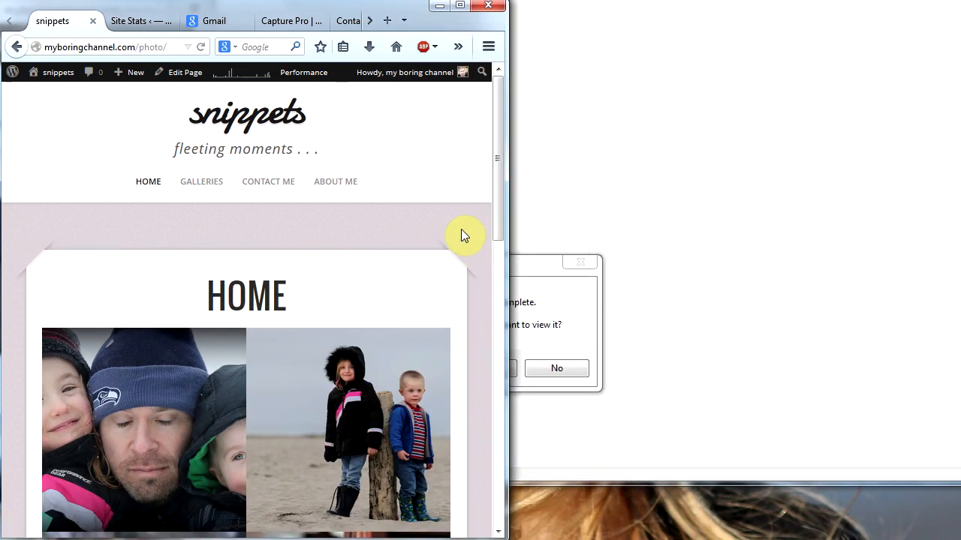
drag(502, 199, 484, 213)
drag(507, 257, 228, 245)
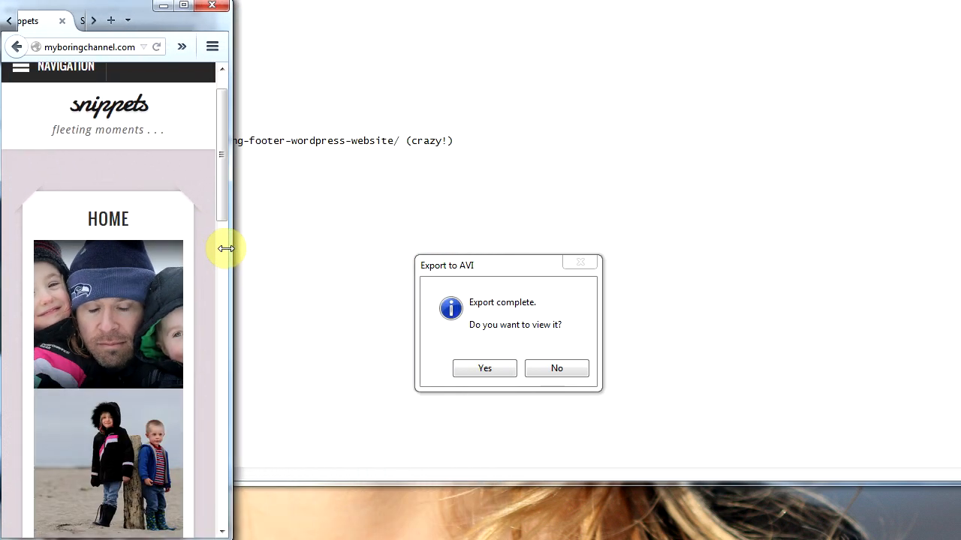
drag(223, 202, 225, 253)
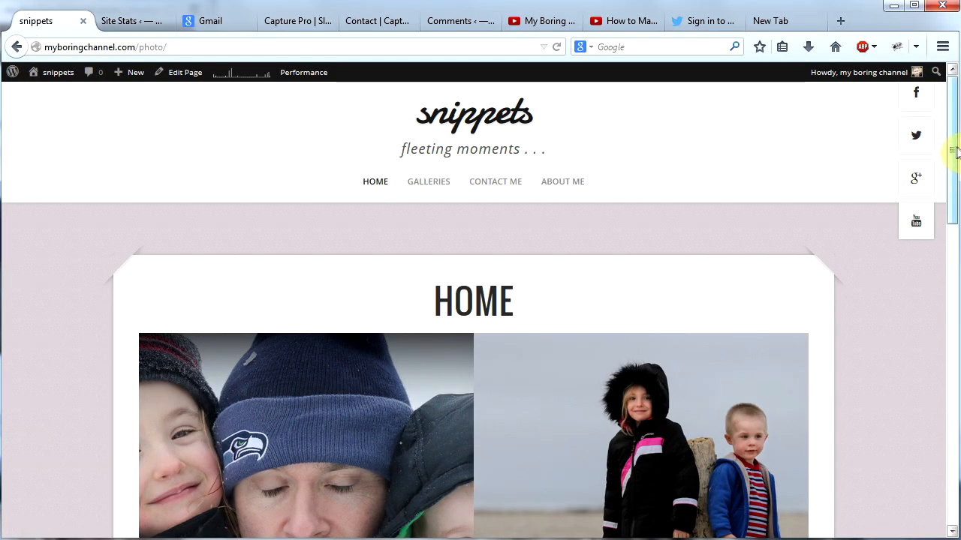
Step: Look through the photo grid on the home page and open the My Good Fortune post
drag(955, 153, 955, 239)
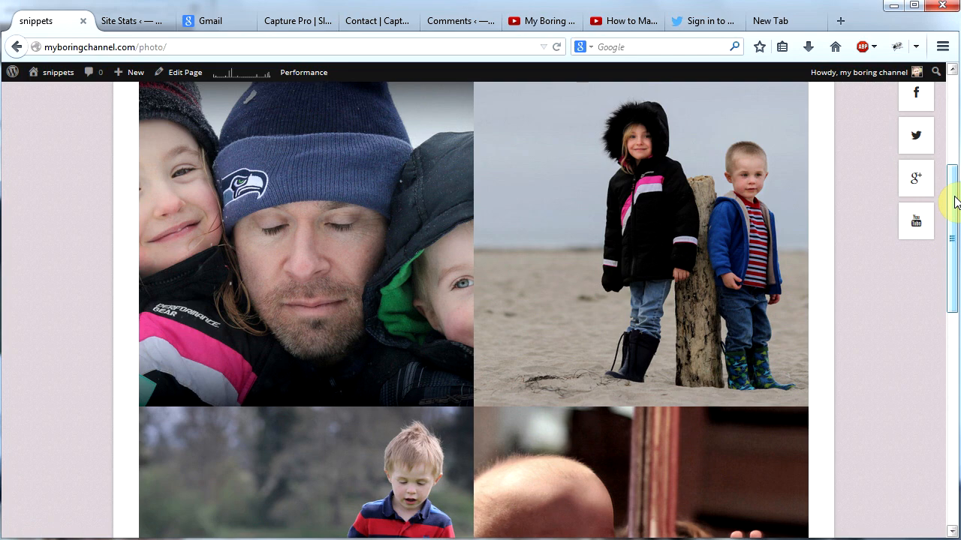
mouse_move(958, 206)
mouse_down()
mouse_move(954, 319)
mouse_move(954, 189)
mouse_up()
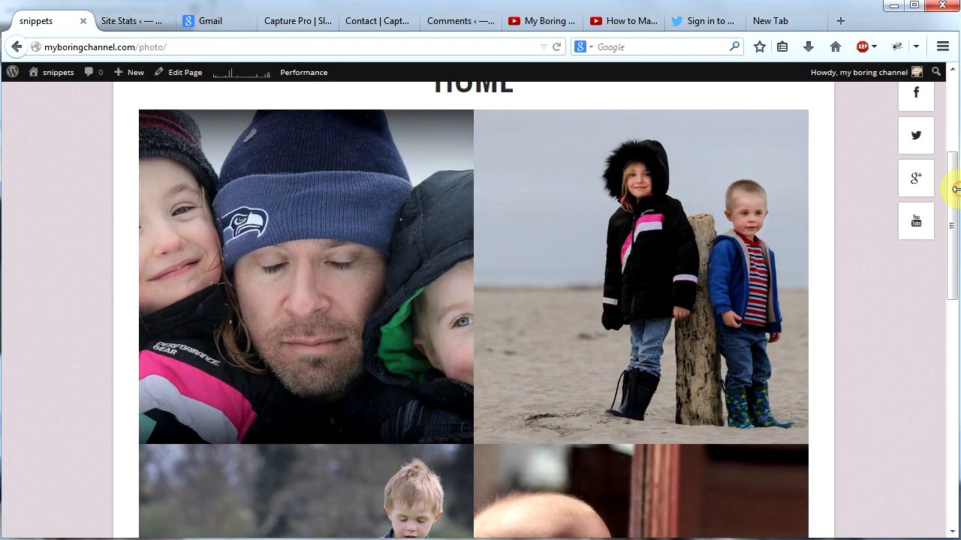
drag(953, 199, 953, 206)
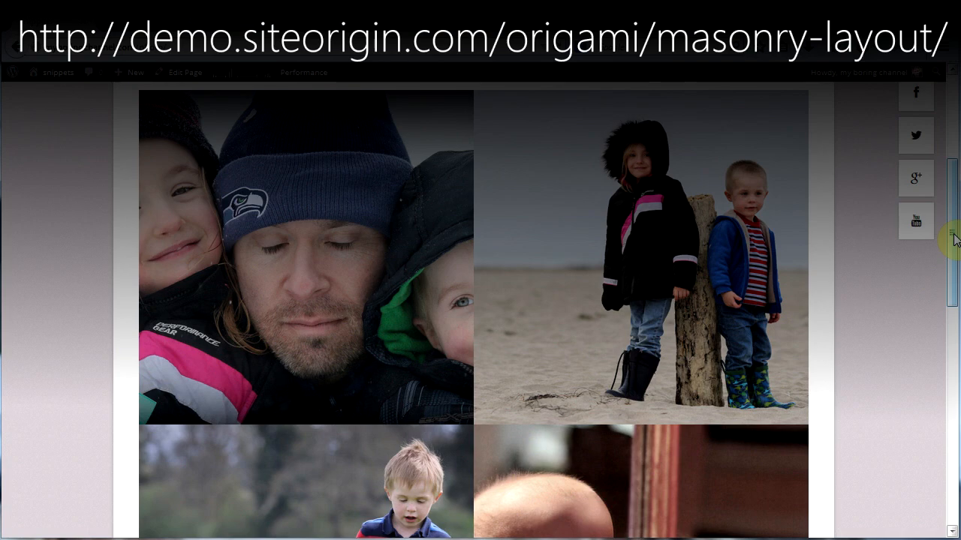
drag(953, 239, 906, 253)
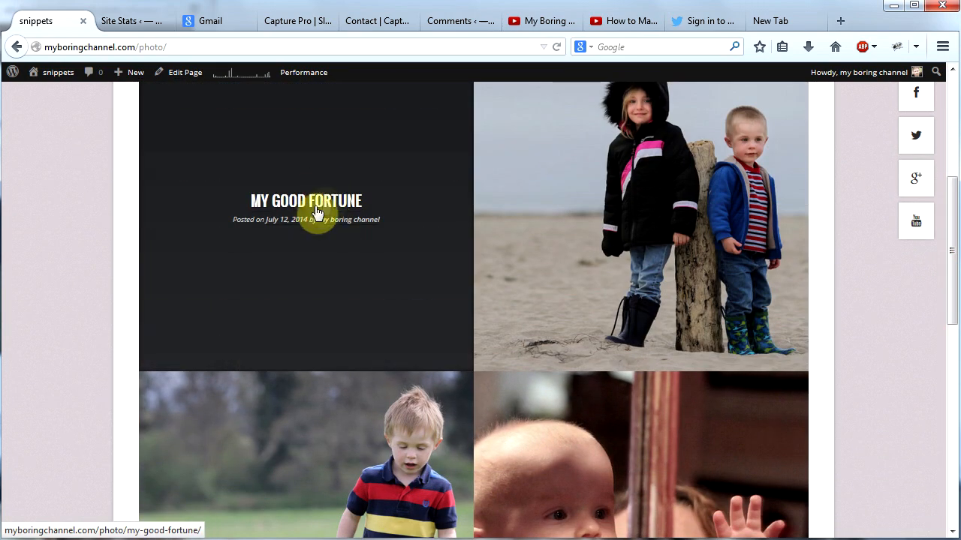
drag(953, 252, 956, 296)
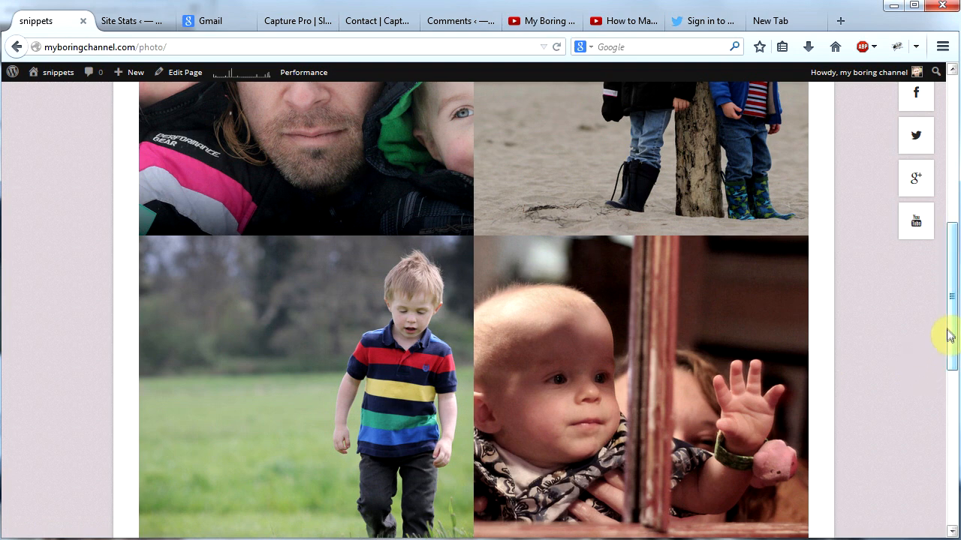
drag(952, 327, 953, 258)
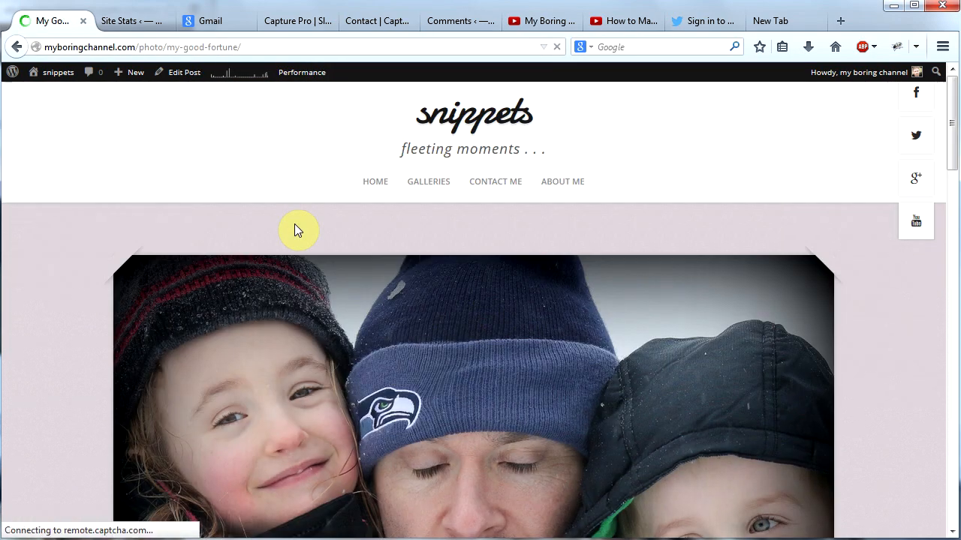
Step: View the three My Good Fortune gallery photos in the full-screen carousel, check the last photo's details, and close the carousel
drag(951, 128, 953, 259)
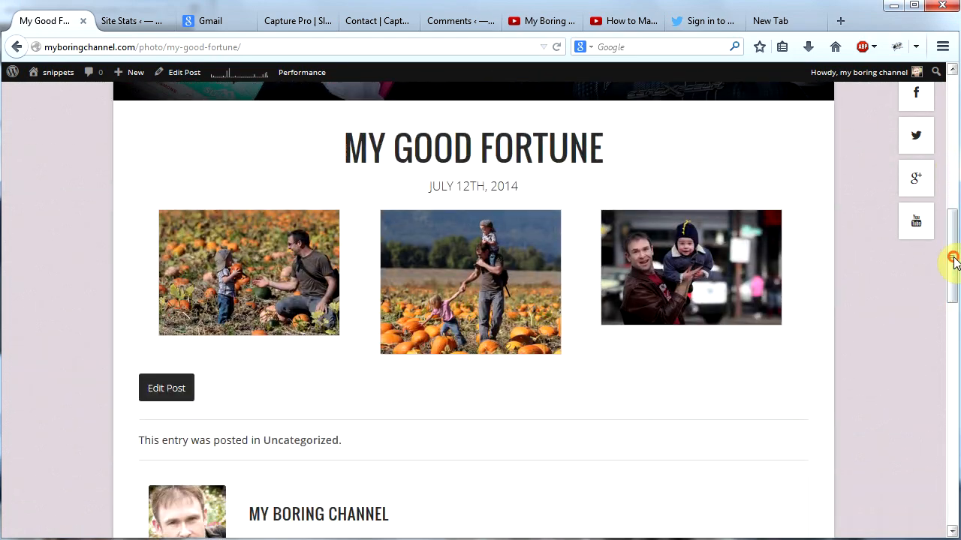
click(262, 278)
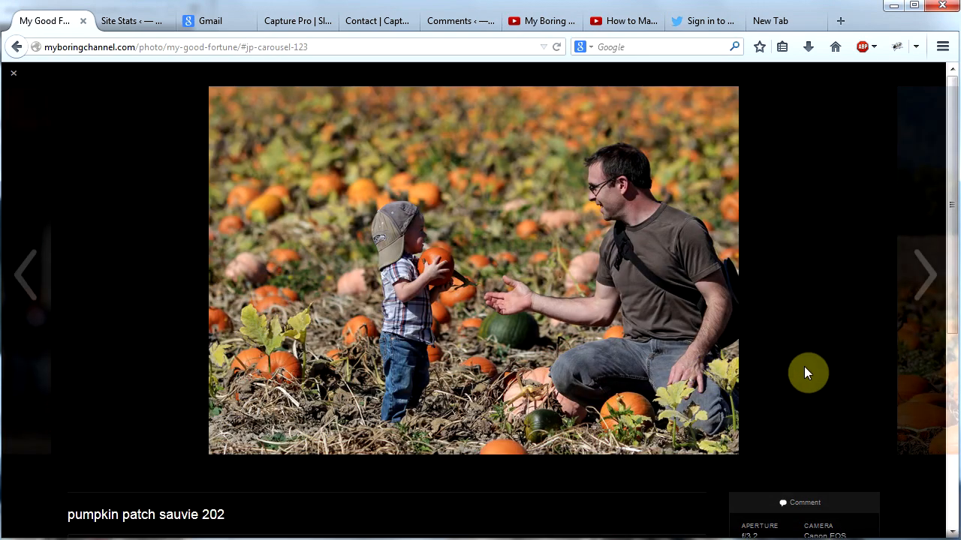
click(921, 273)
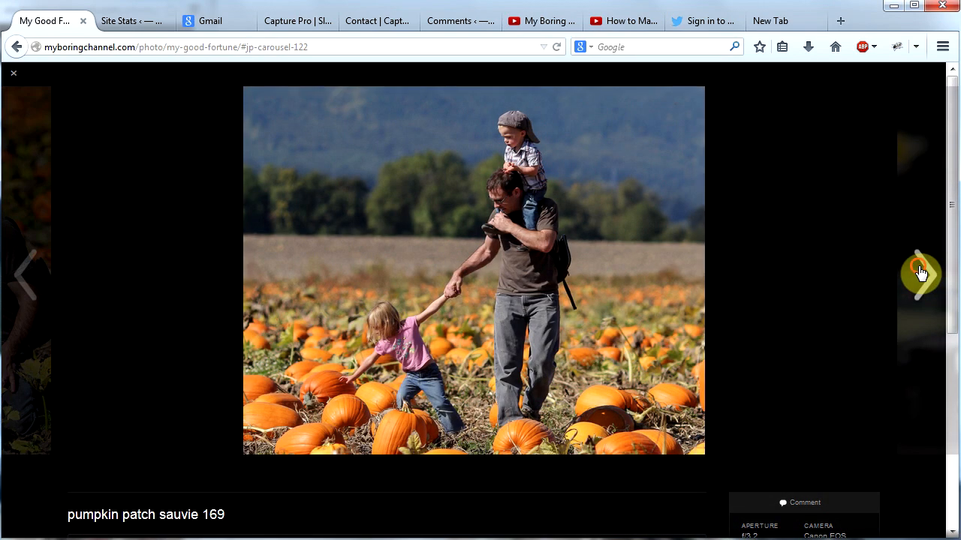
click(920, 273)
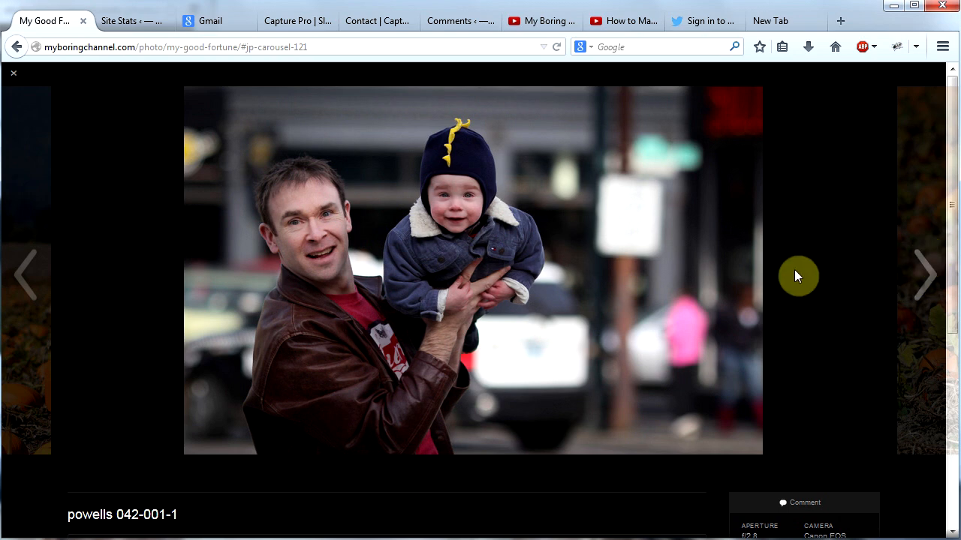
scroll(797, 272, down, 3)
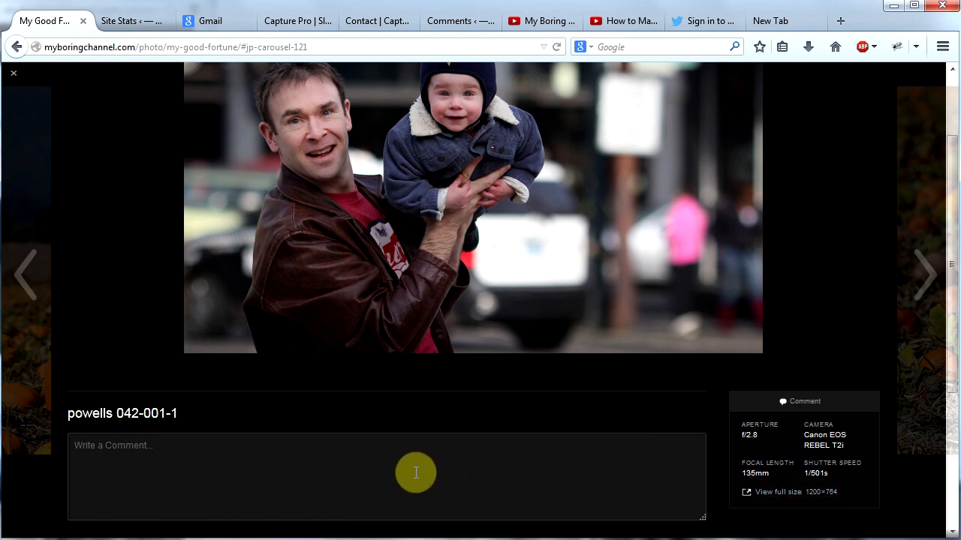
click(14, 78)
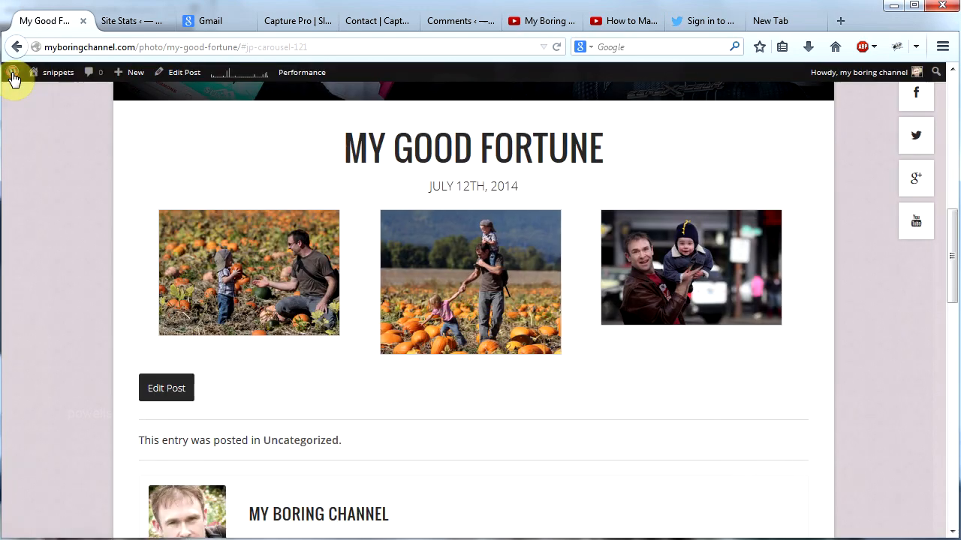
Step: On the Galleries page, view The Rest's photo in the lightbox, advance to My Good Fortune, and close the lightbox
drag(951, 274, 952, 112)
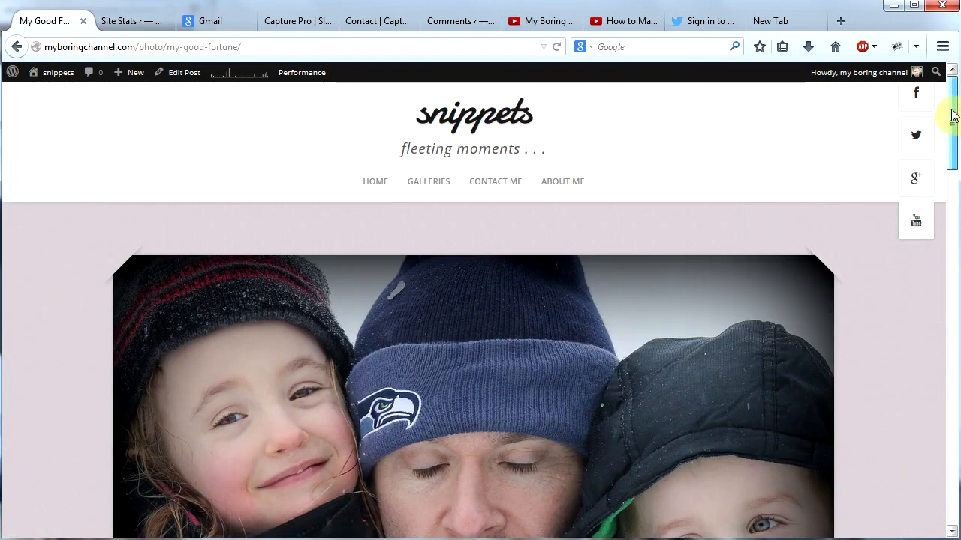
click(429, 184)
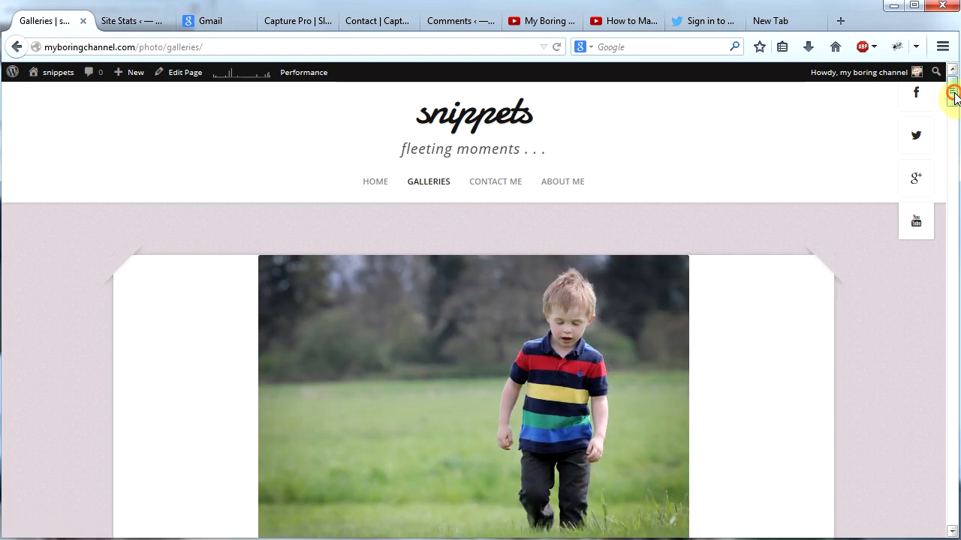
drag(953, 94, 952, 336)
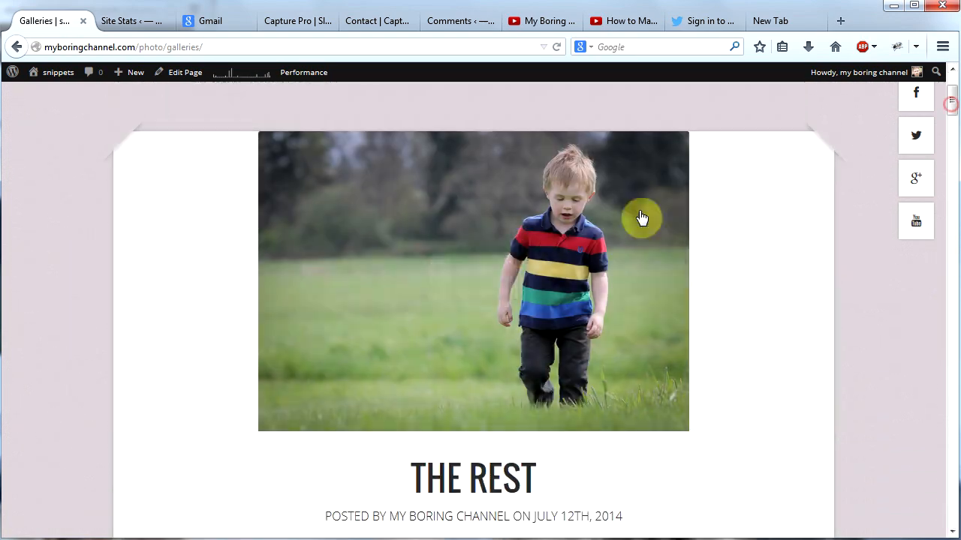
mouse_move(473, 282)
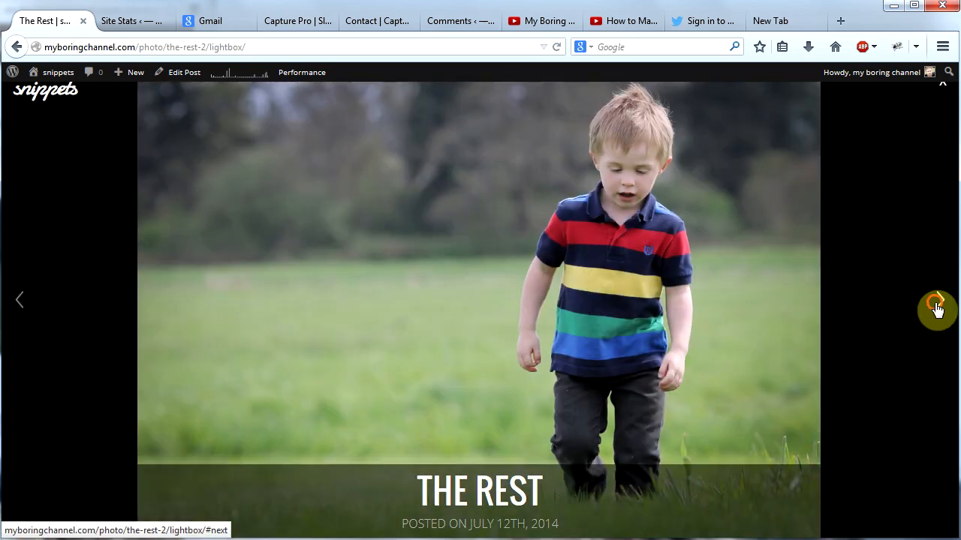
click(937, 307)
click(937, 307)
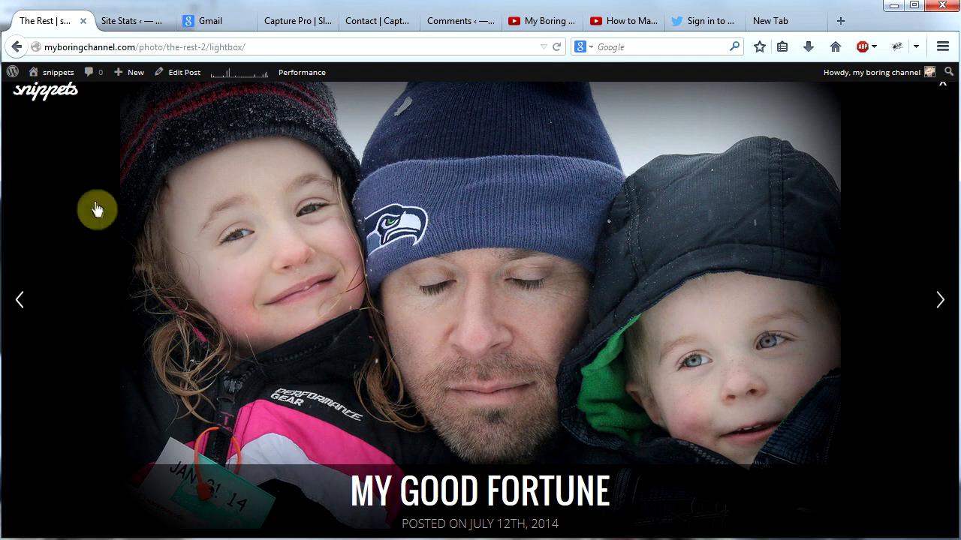
click(944, 90)
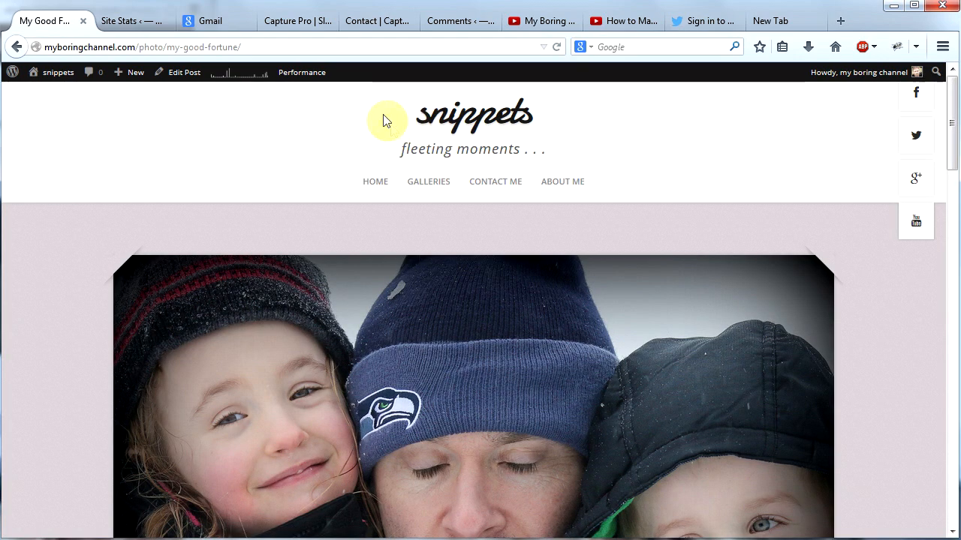
Step: Return to the home page and examine the subscribe, recent posts and top posts widgets in its footer
click(376, 184)
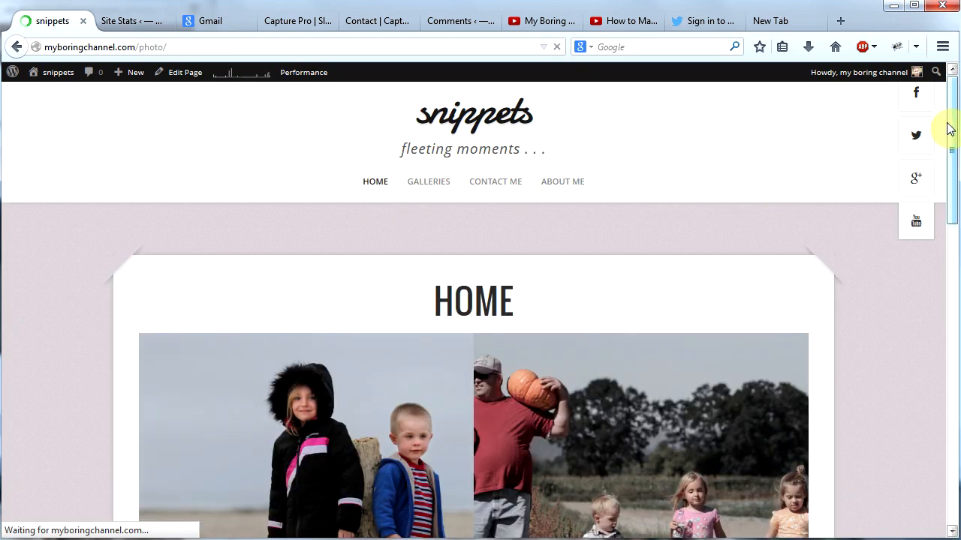
drag(951, 128, 929, 437)
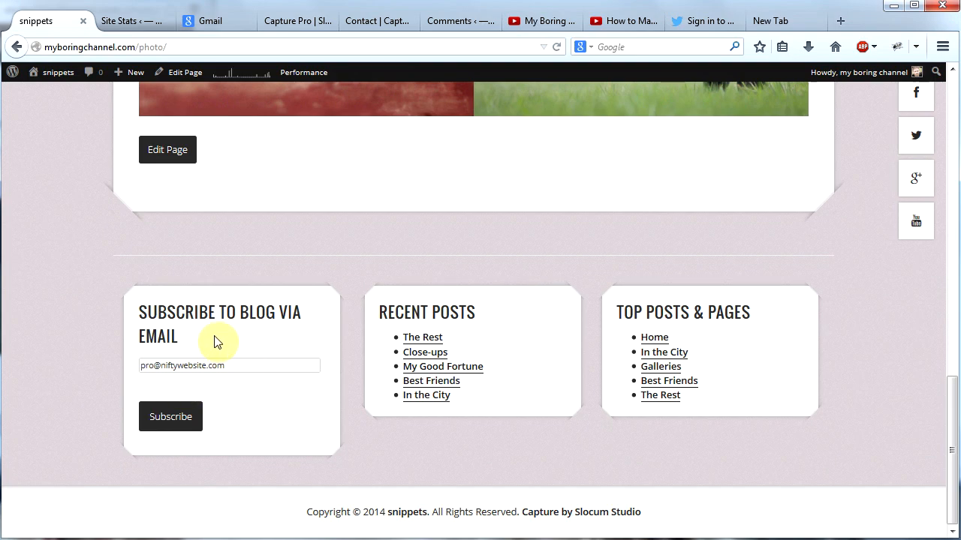
drag(956, 439, 957, 89)
click(955, 452)
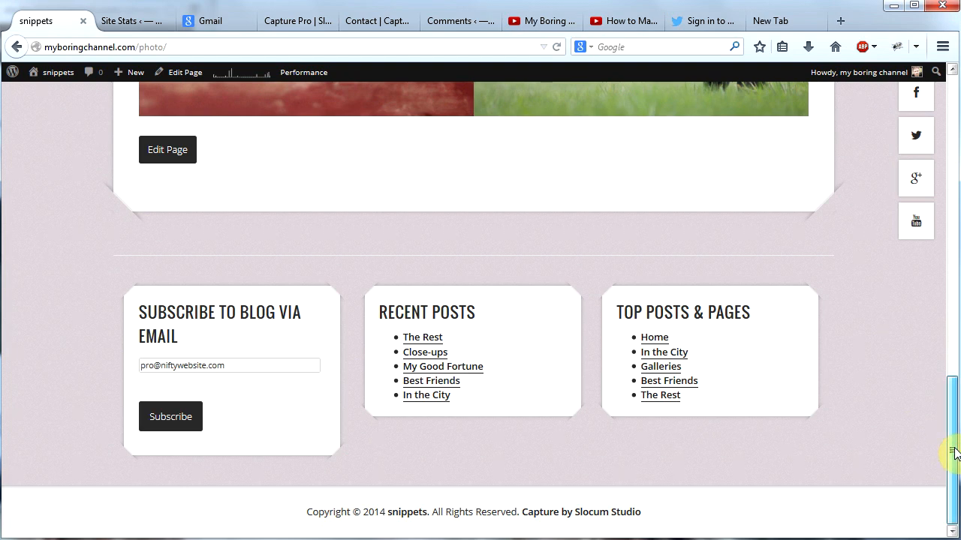
drag(954, 452, 746, 150)
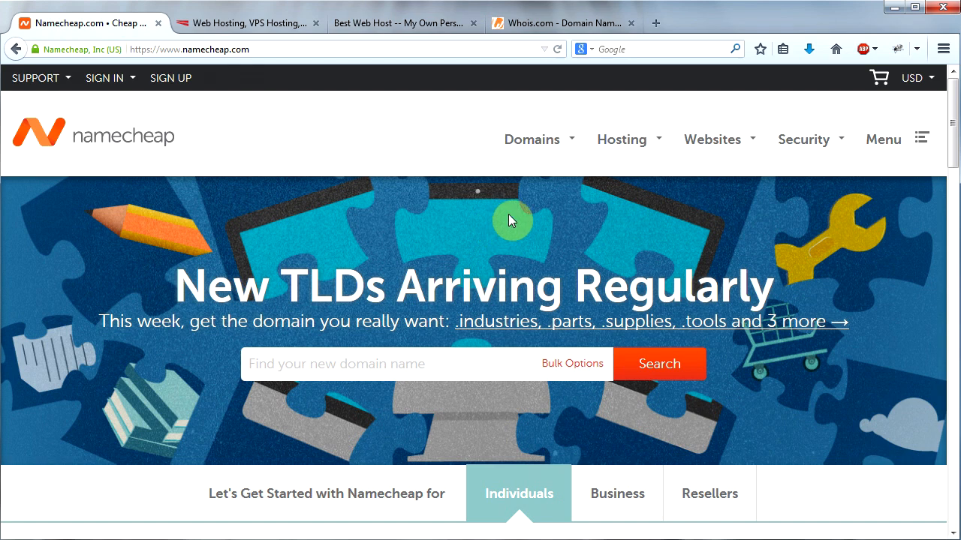
Step: Switch to the Whois.com site and look at its address and Whois Lookup field
click(554, 24)
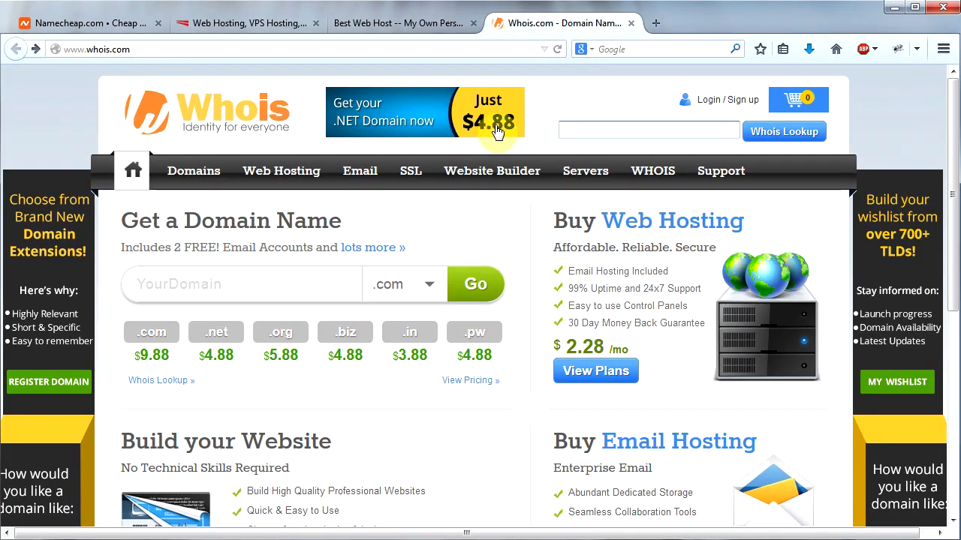
click(588, 129)
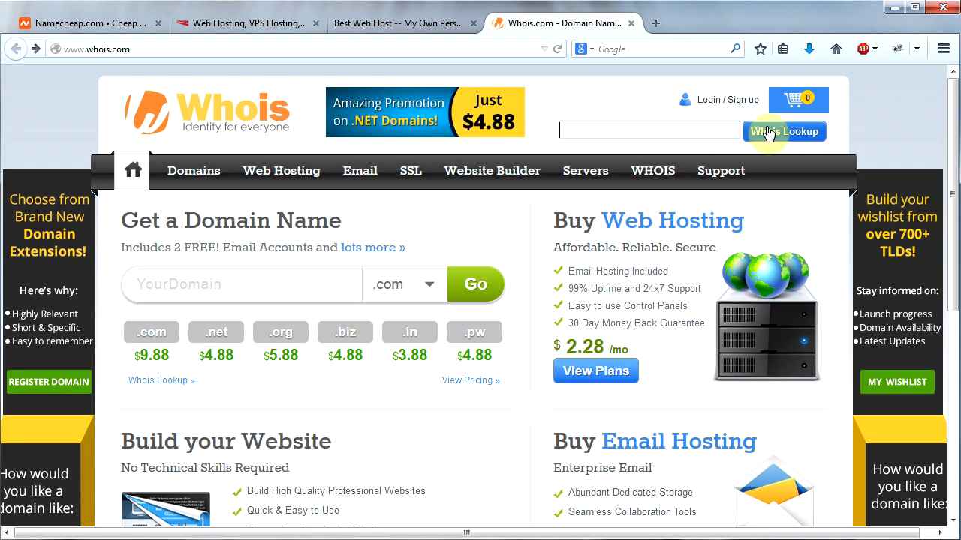
click(568, 130)
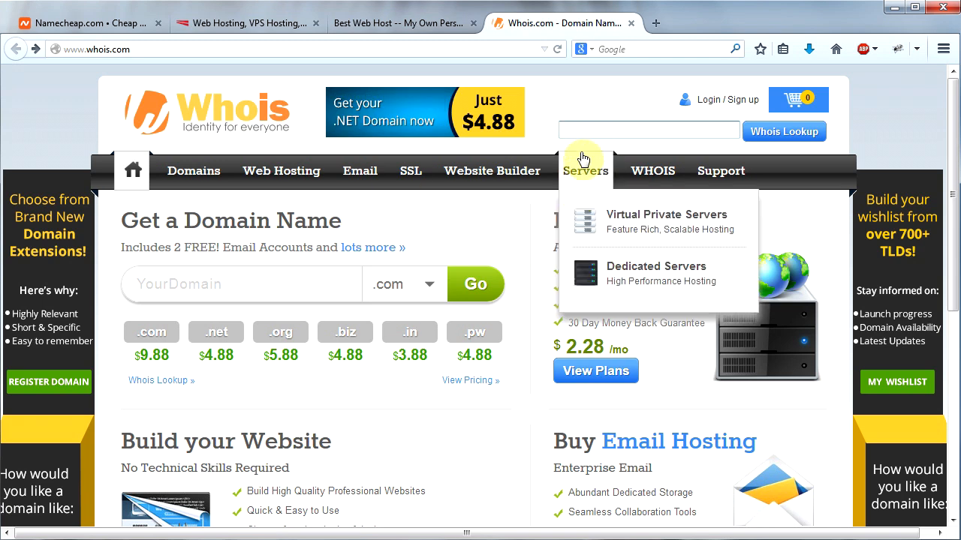
Step: Return to the Namecheap site and search for the domain nba.com
key(ctrl+Tab)
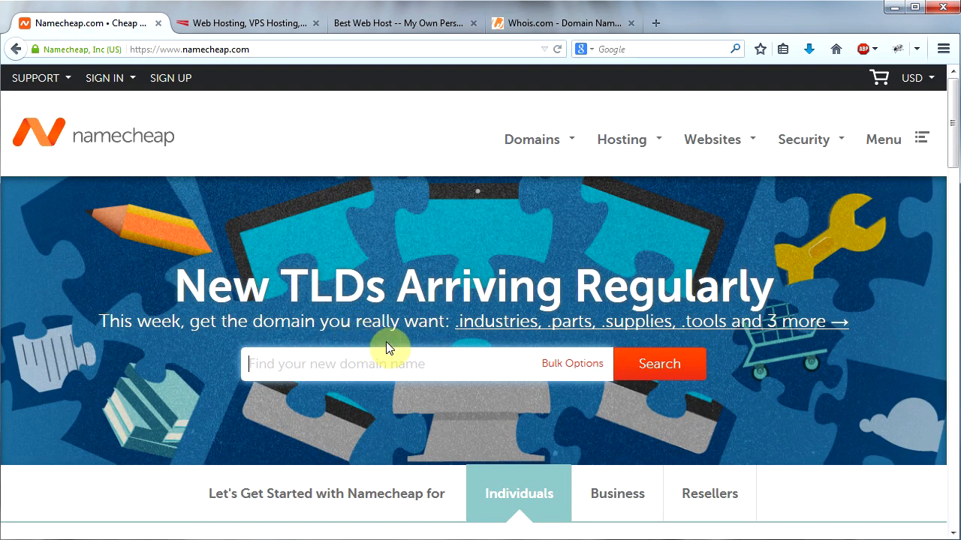
text(nba.com)
key(Return)
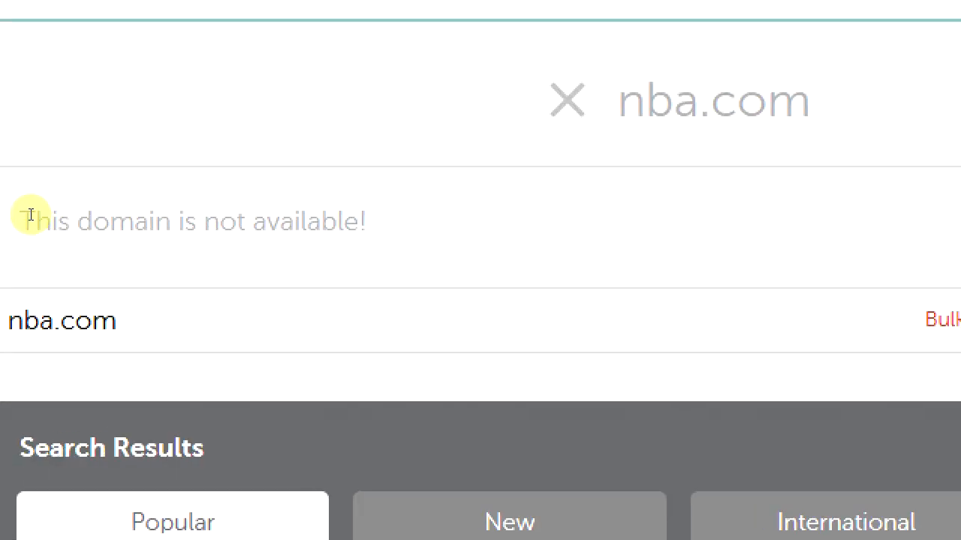
Step: Search for the domain myboringchannel.com instead and add it to the cart
drag(288, 331, 6, 322)
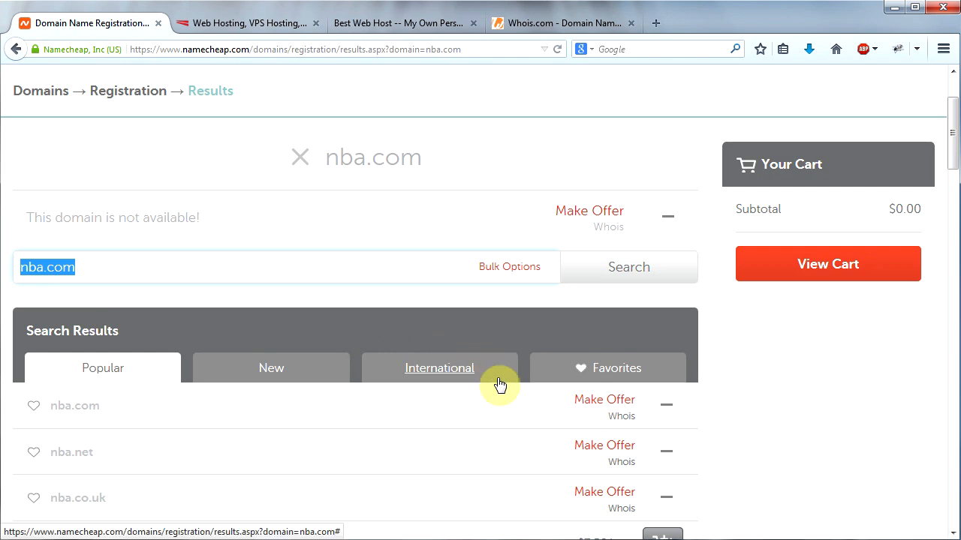
text(m)
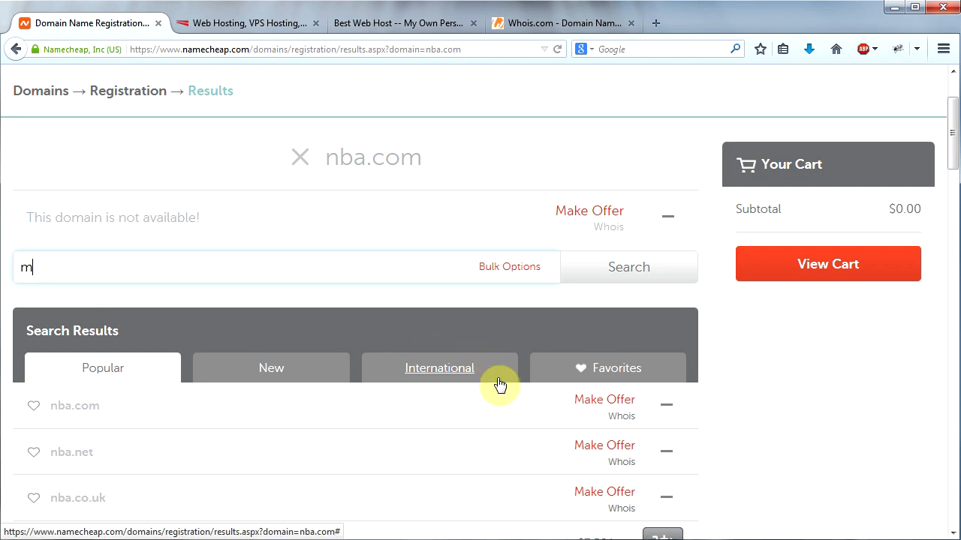
text(yboringchannel.com)
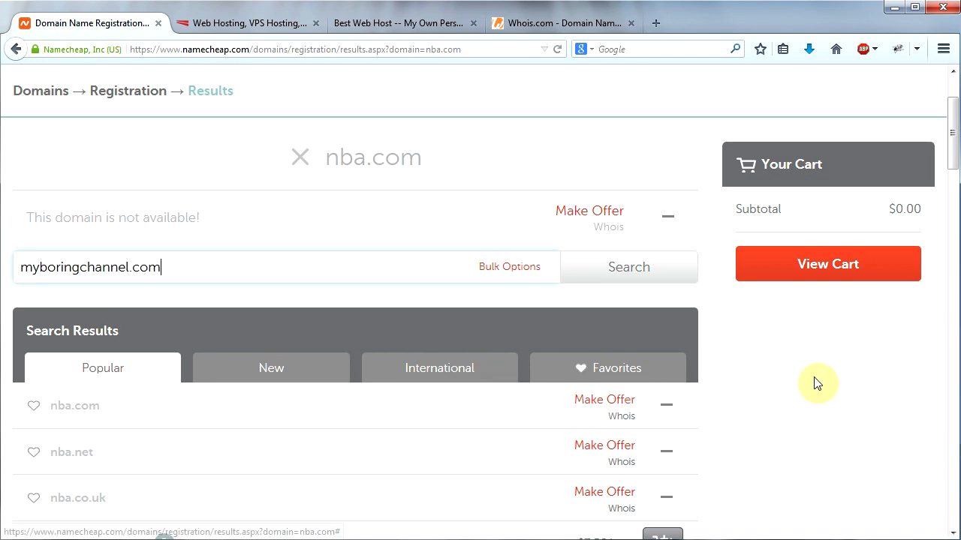
click(638, 280)
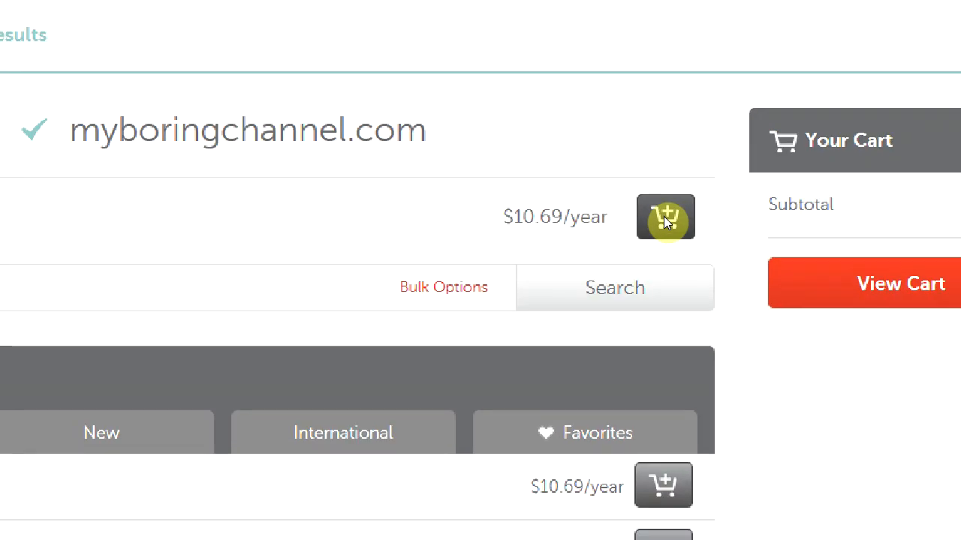
click(664, 218)
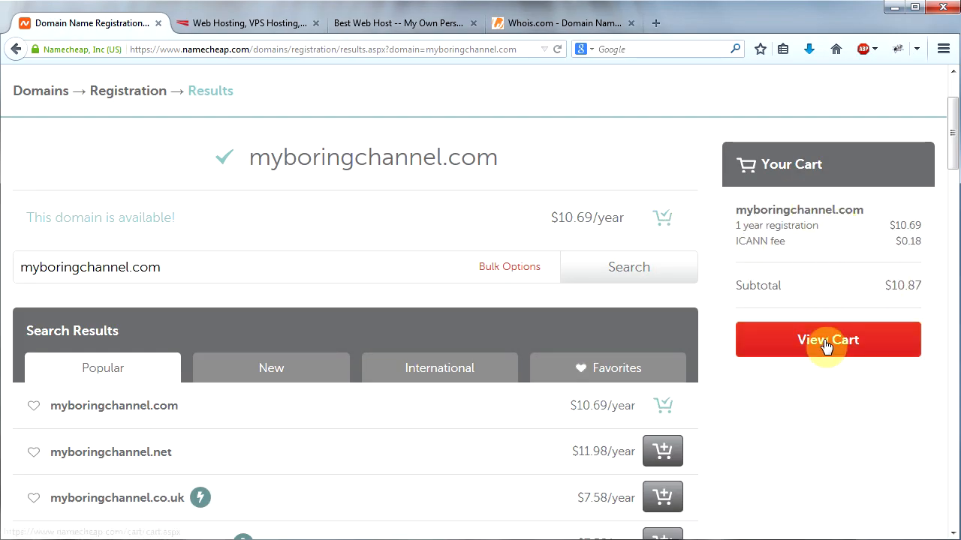
Step: View the cart, keep the 1 Year term for the myboringchannel.com registration and confirm the order
click(825, 345)
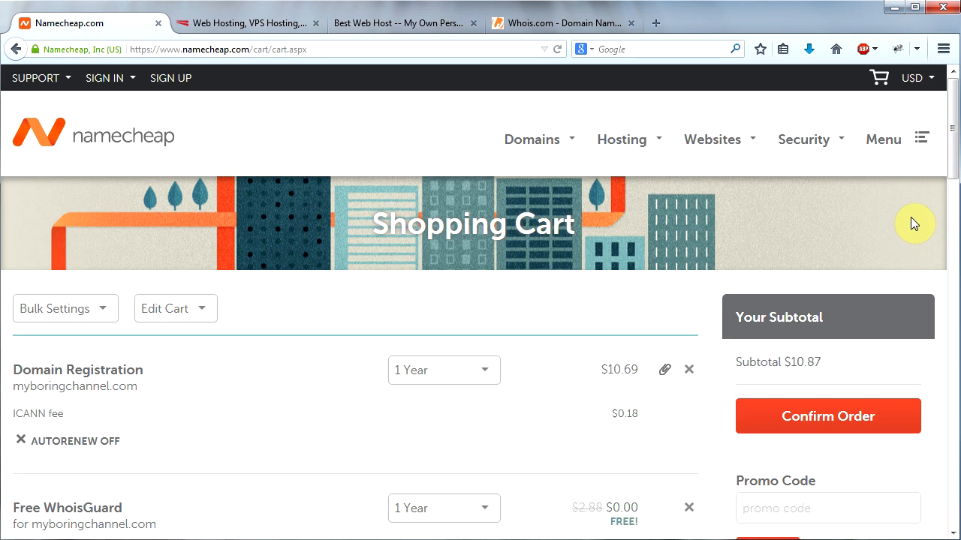
drag(953, 144, 957, 201)
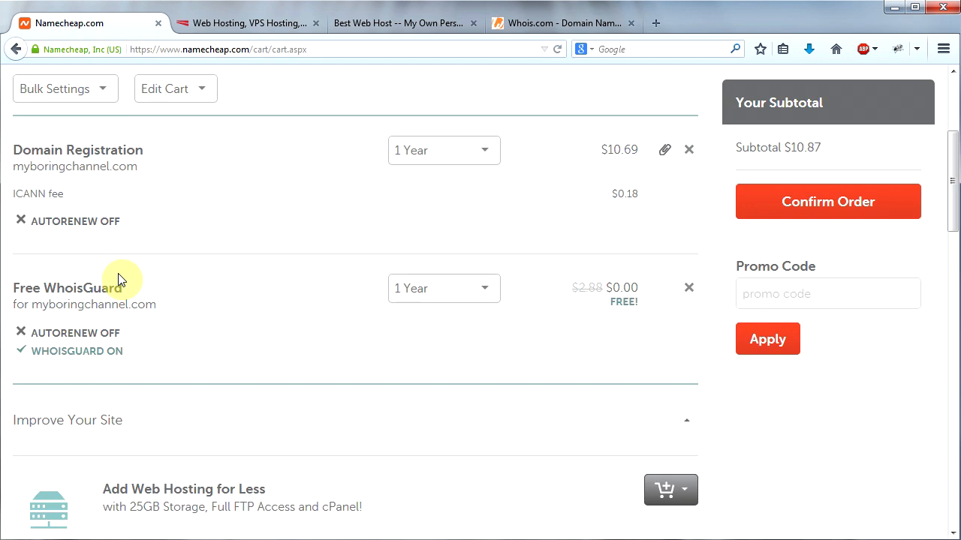
click(487, 154)
drag(492, 197, 493, 281)
click(521, 203)
click(829, 210)
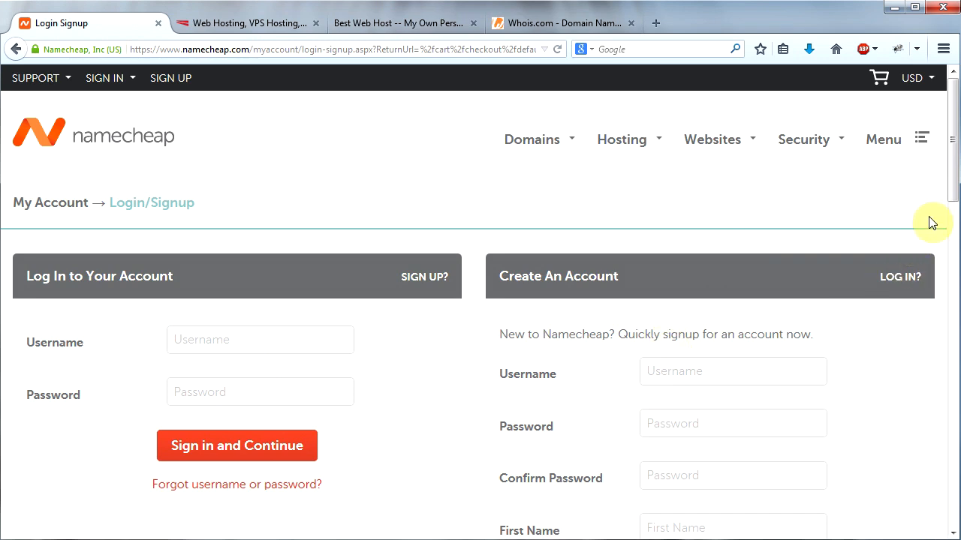
Step: Complete the new account form, decline the Namecheap newsletter and create the account
drag(950, 192, 947, 239)
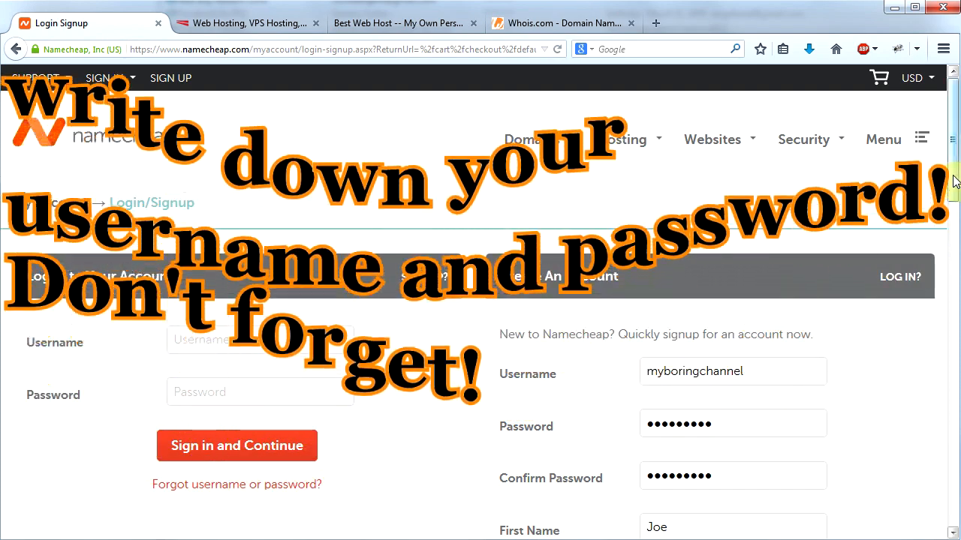
drag(954, 180, 957, 234)
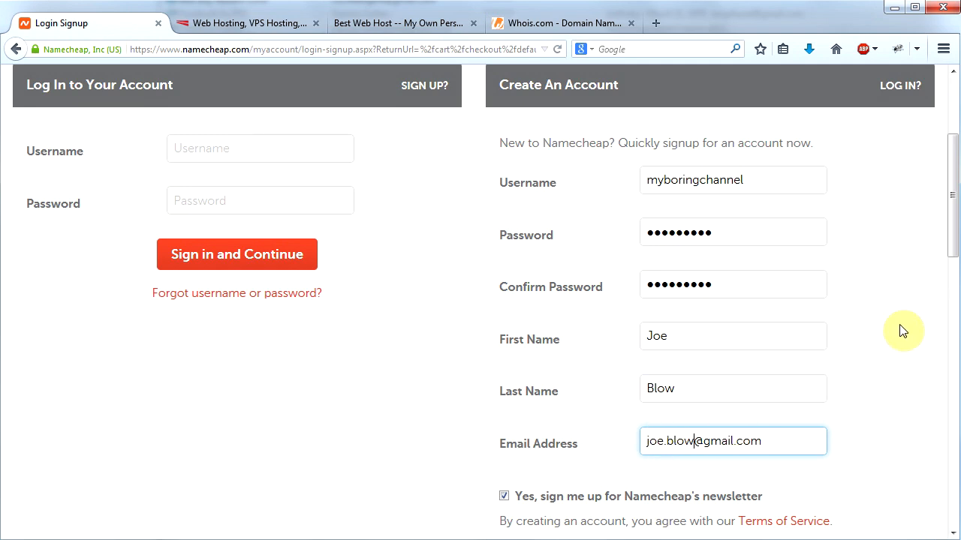
scroll(505, 383, down, 3)
click(504, 376)
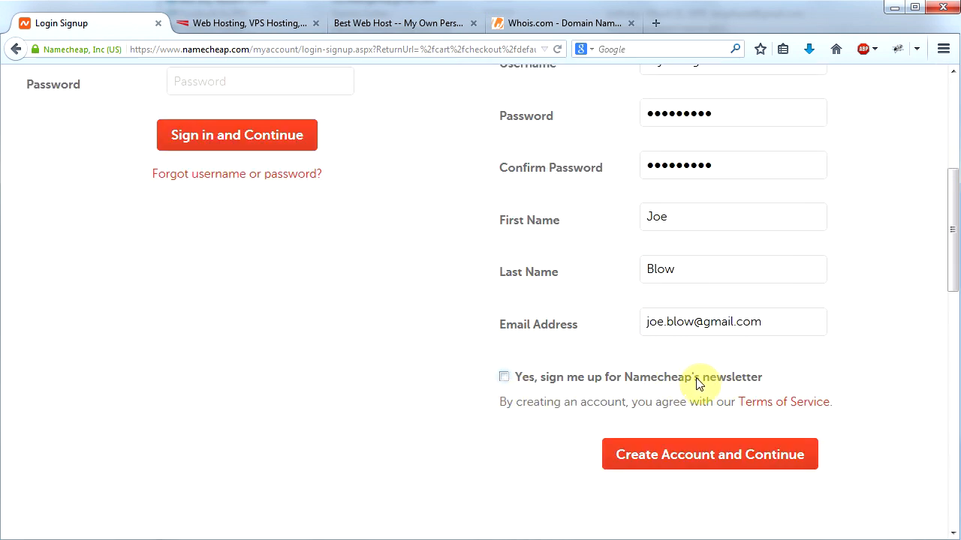
click(702, 456)
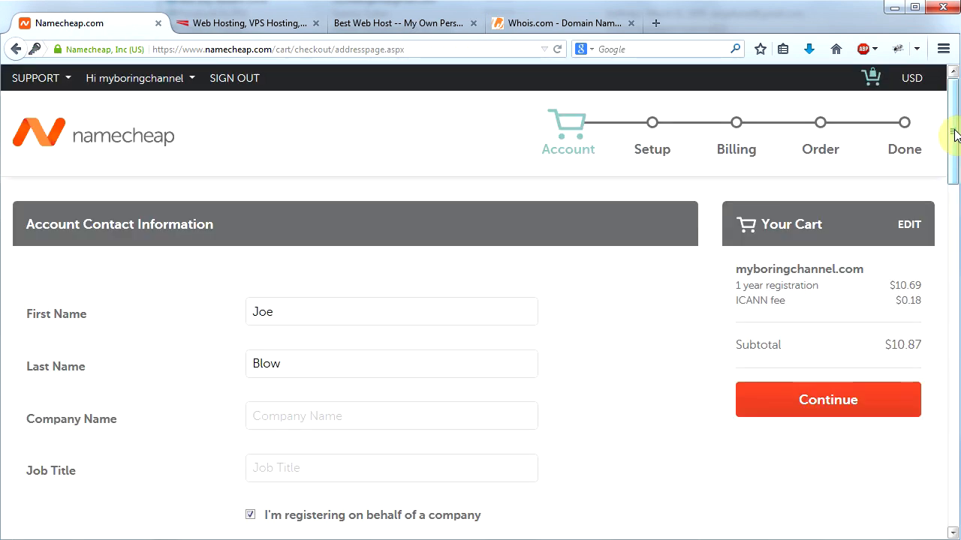
Step: Submit the account contact information without two-factor authentication and accept the default account contact for the Whois information
drag(953, 134, 953, 372)
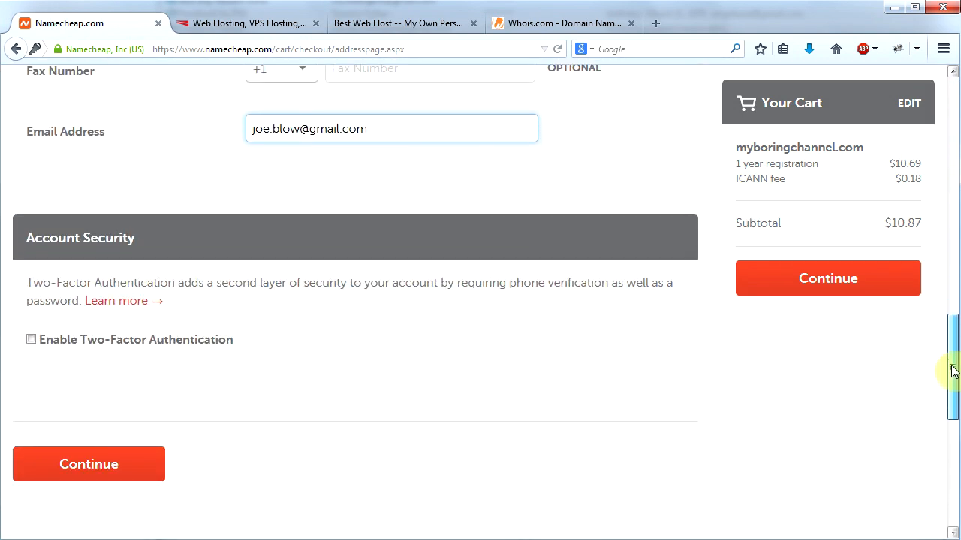
click(92, 467)
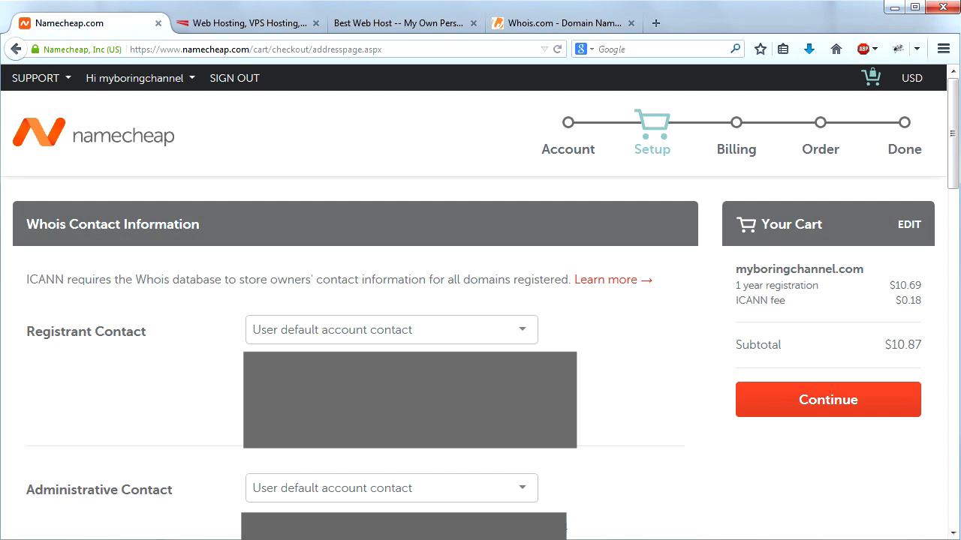
click(836, 405)
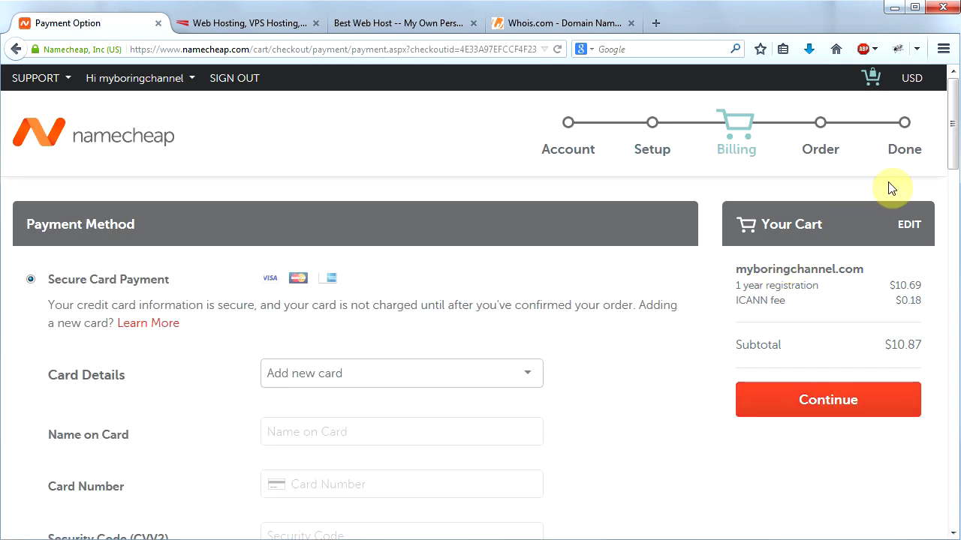
Step: Leave automatic renewal of all eligible services off in the renewal settings and continue to the order review
click(955, 152)
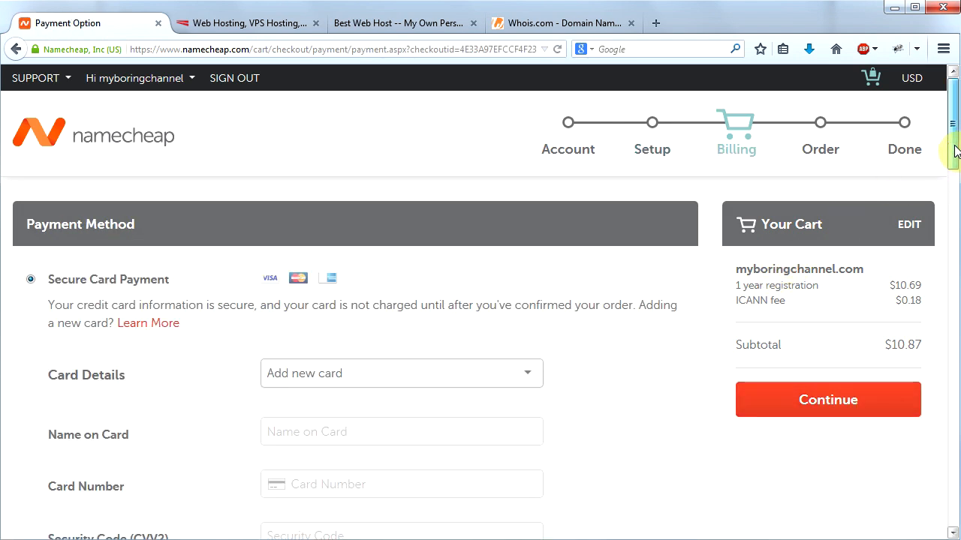
drag(955, 127, 954, 379)
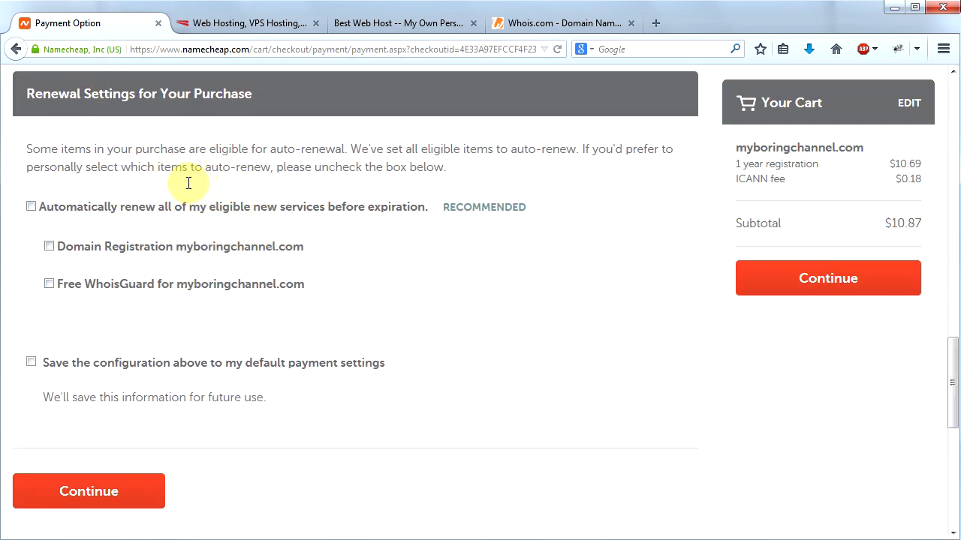
click(31, 207)
click(30, 207)
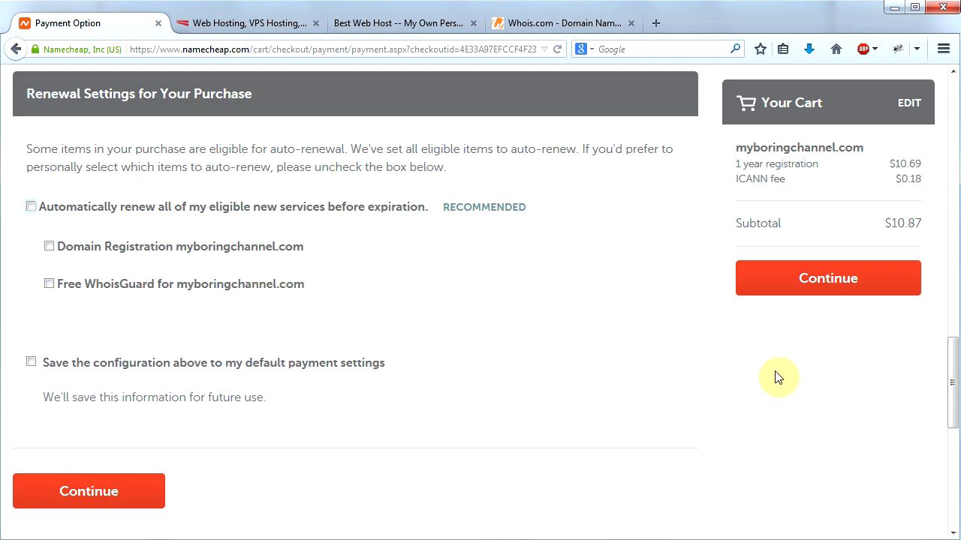
click(821, 285)
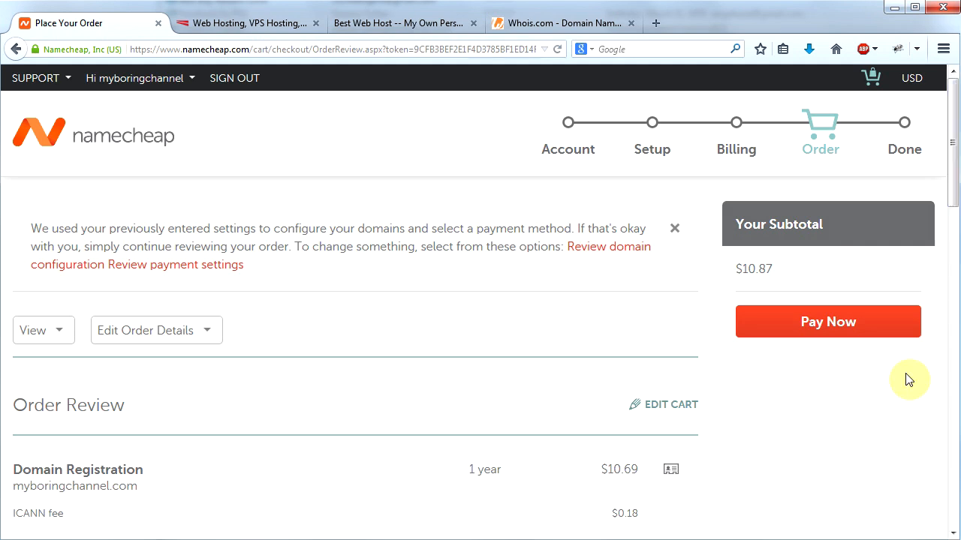
Step: Pay for the domain order and submit the shopping survey with five stars for all three questions
click(835, 325)
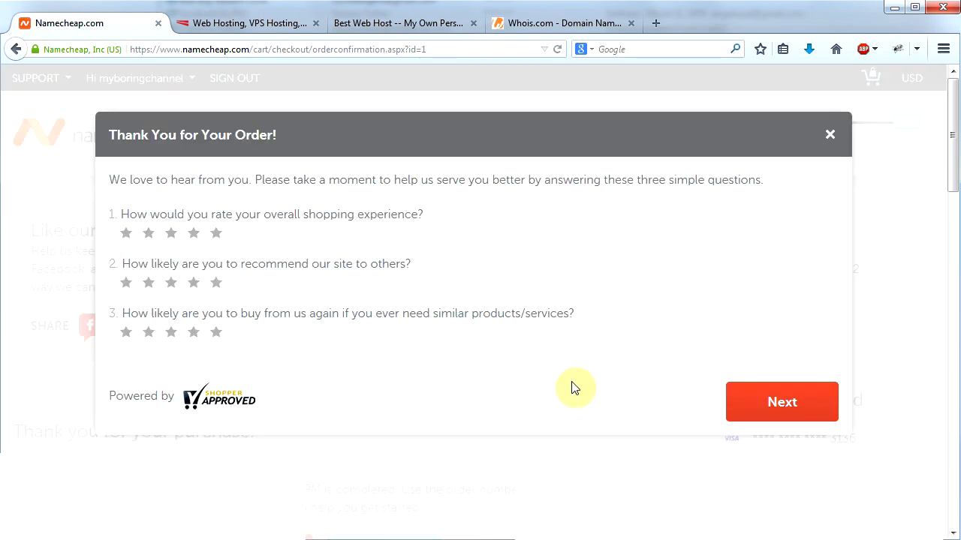
click(216, 236)
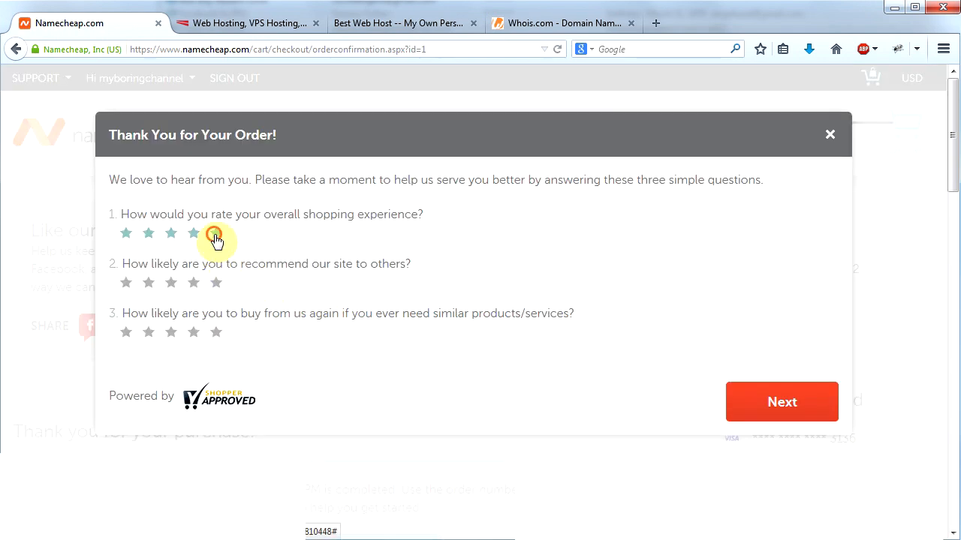
click(217, 285)
click(218, 334)
click(777, 411)
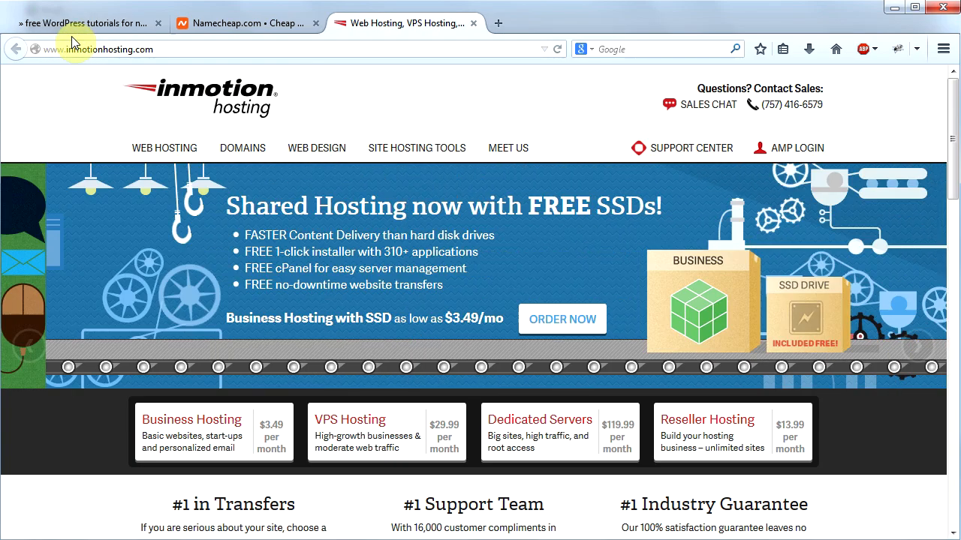
Step: Open the Best Web Host page on niftywebsite.com and follow its link to Inmotion's best promotion
click(70, 30)
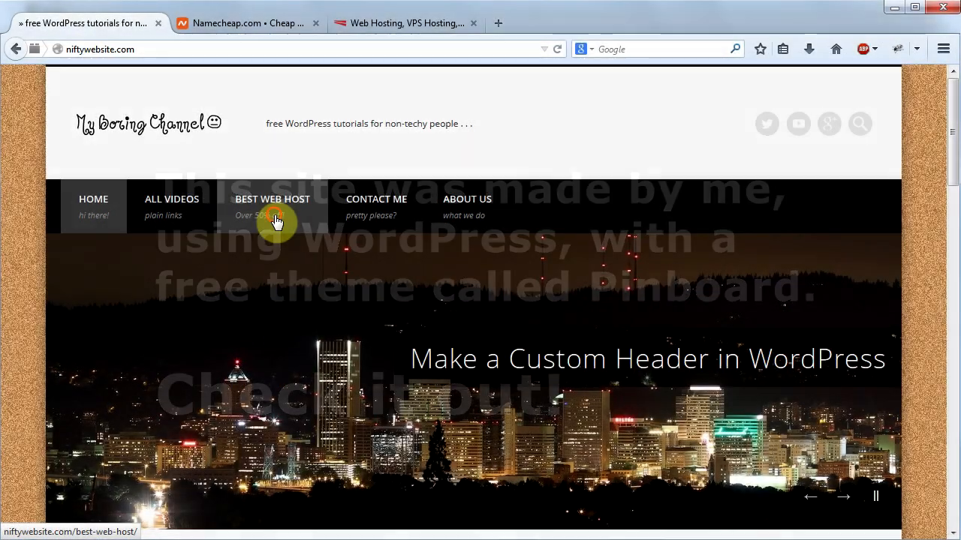
click(275, 220)
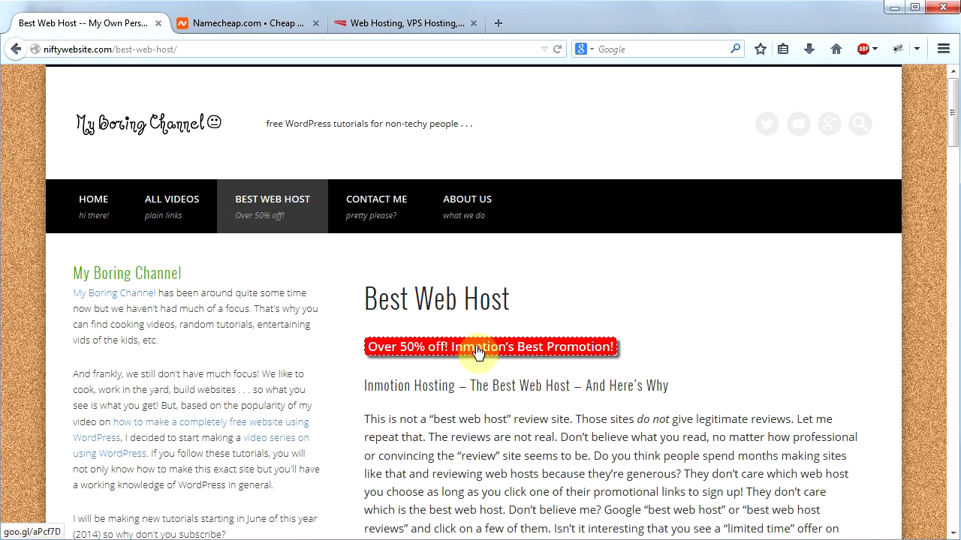
click(478, 352)
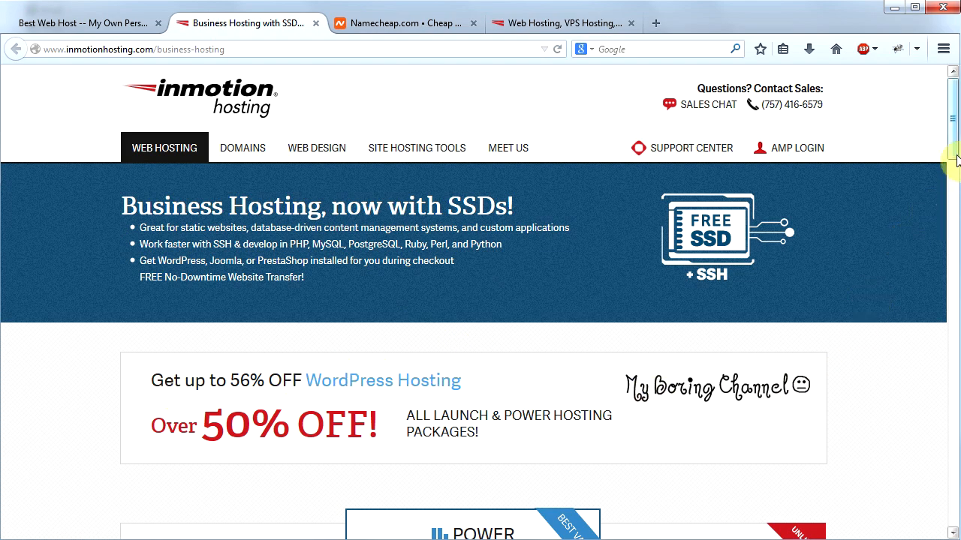
Step: Order the Launch business hosting plan with the 24 Months period
scroll(958, 160, down, 6)
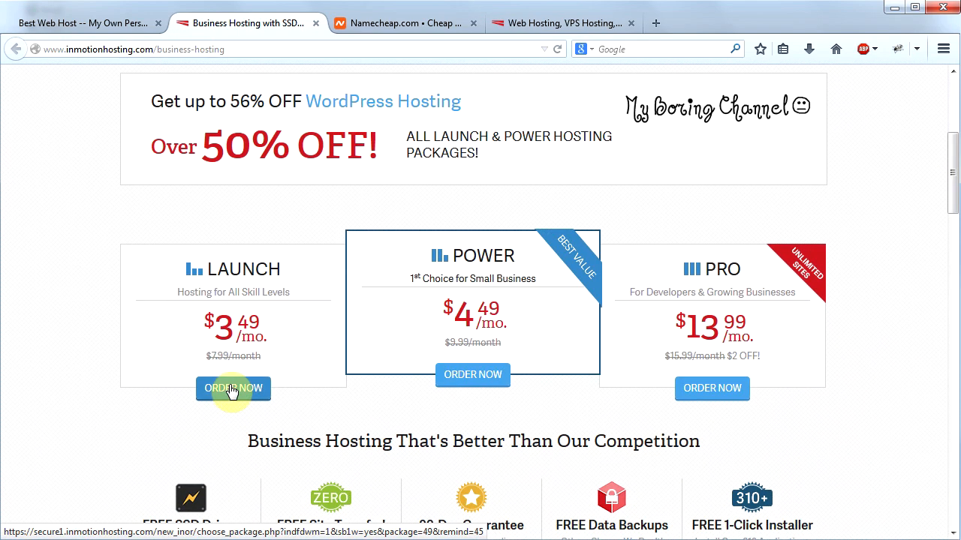
click(231, 389)
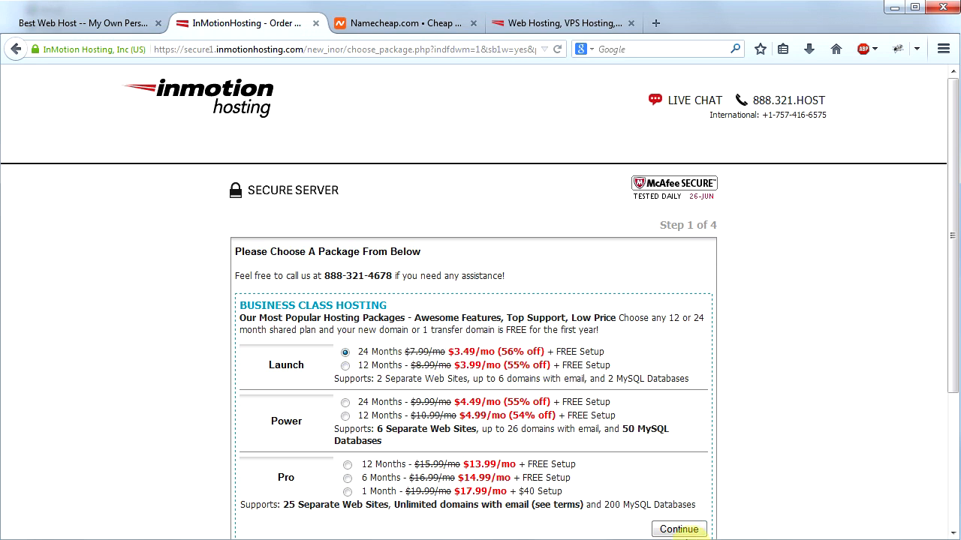
click(680, 531)
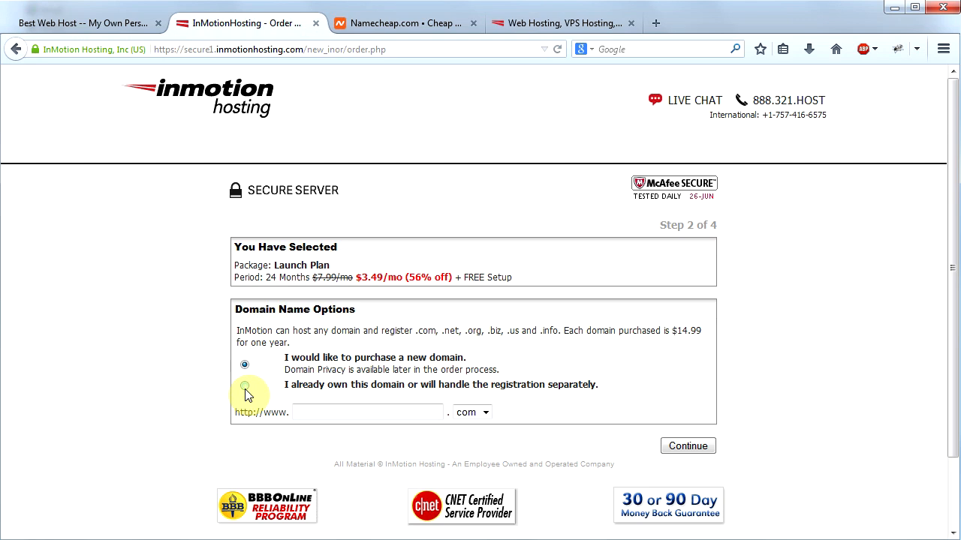
Step: Specify myboringchannel.com as an already owned domain for the hosting plan and skip the Power Plan upgrade
click(245, 386)
click(322, 412)
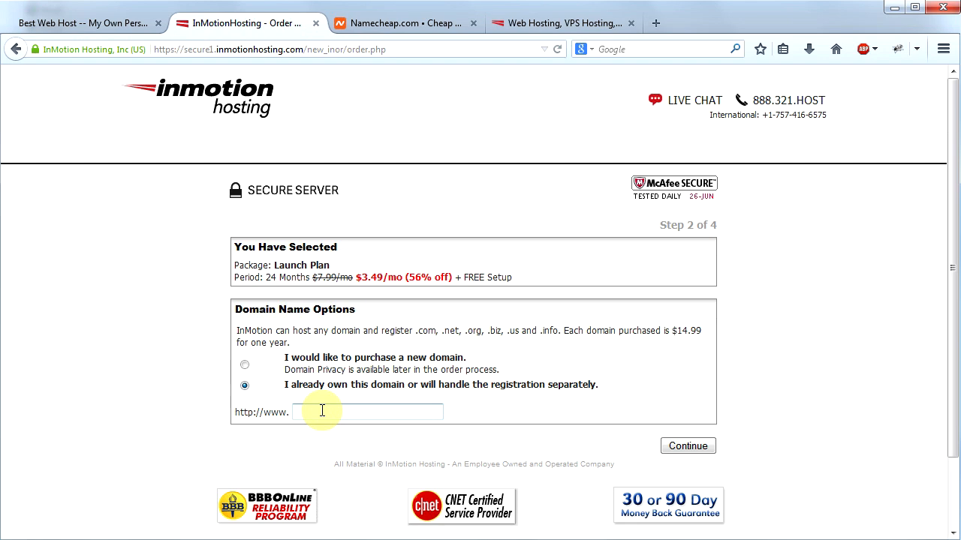
text(myboringchannel.com)
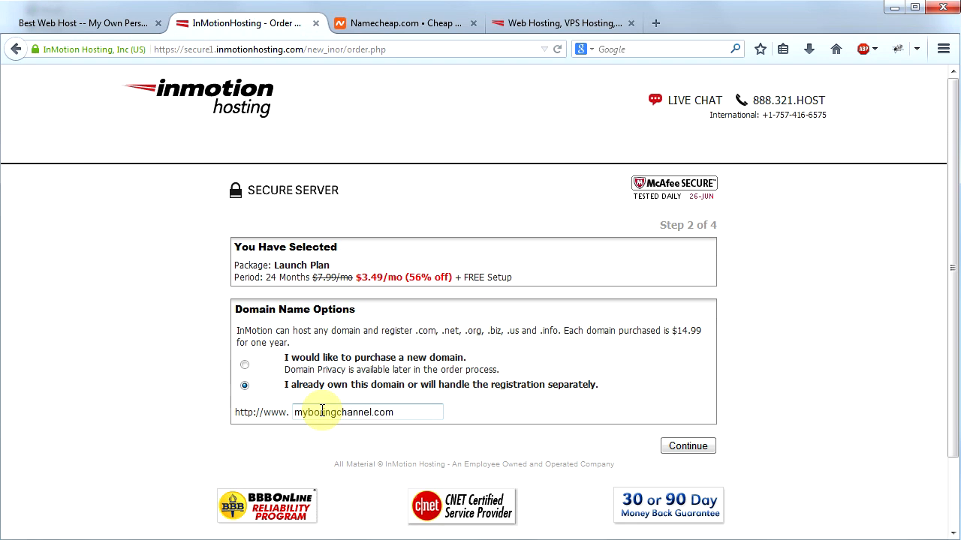
click(688, 447)
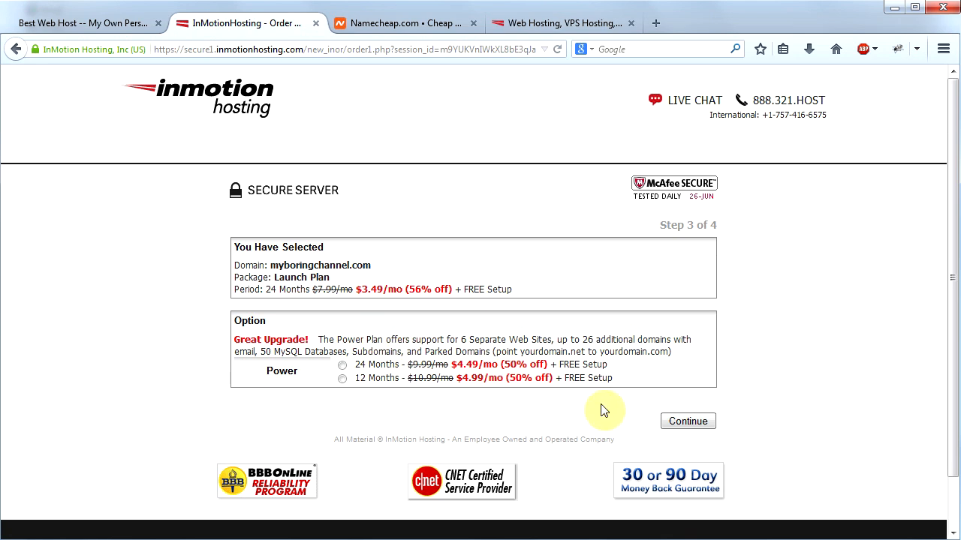
click(695, 423)
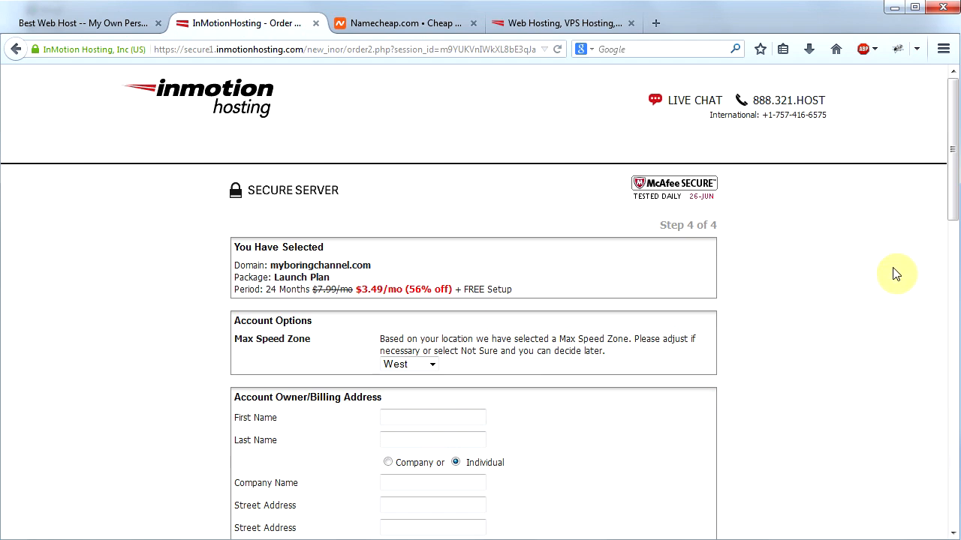
Step: Choose to have WordPress automatically installed on the new hosting account and go through the rest of the order form
scroll(390, 264, down, 10)
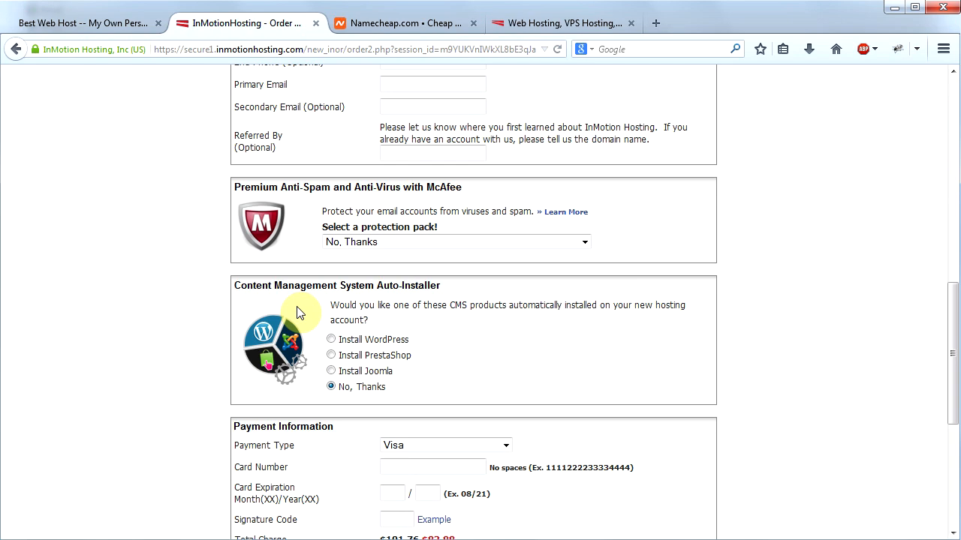
click(331, 342)
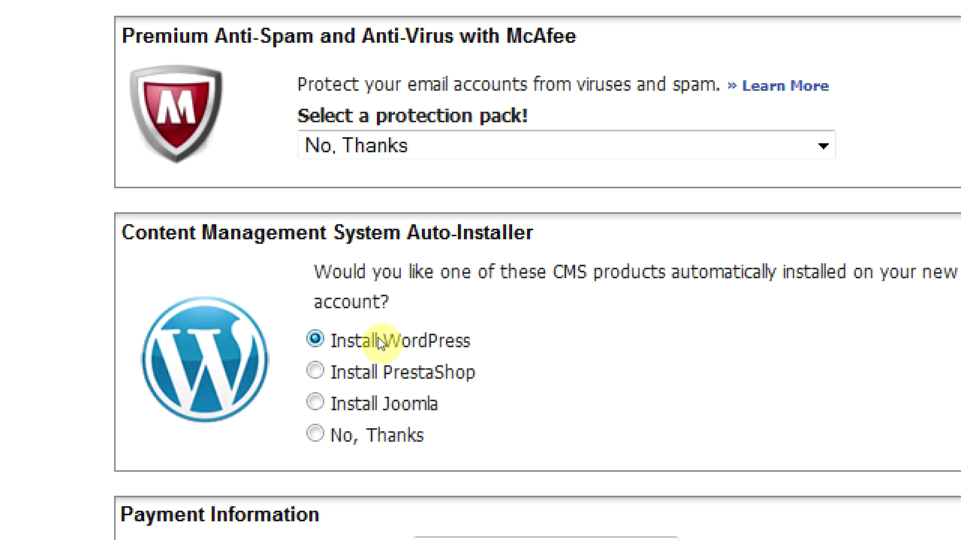
scroll(956, 418, down, 3)
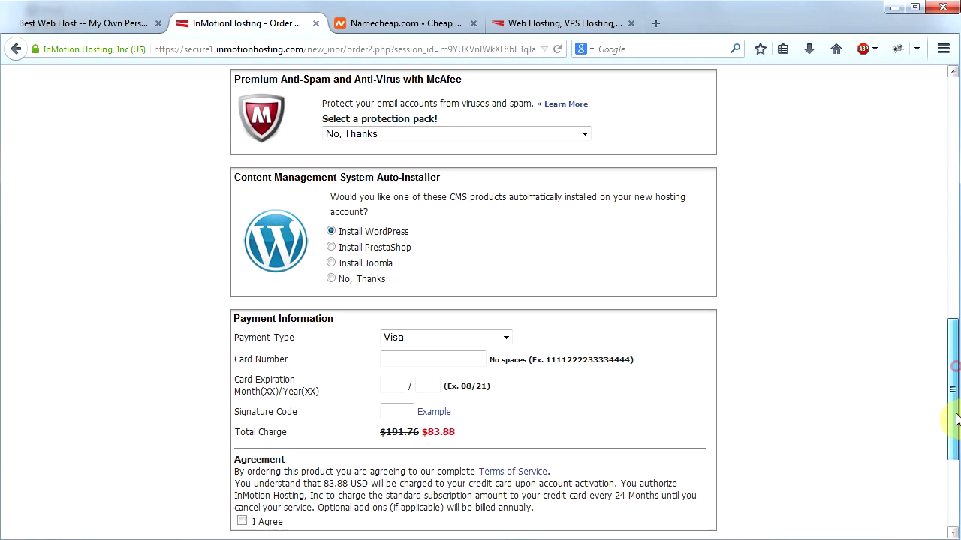
scroll(956, 419, down, 3)
click(240, 423)
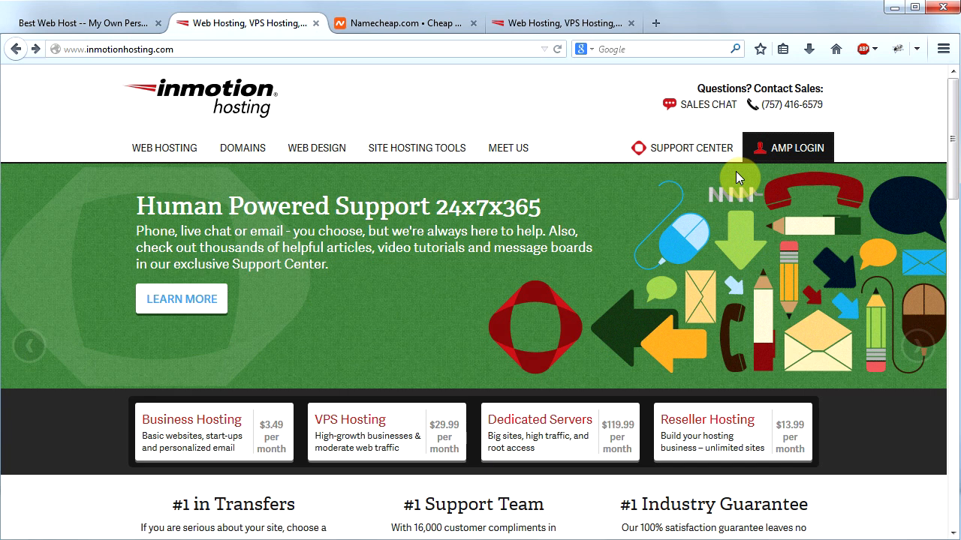
Step: Switch to the Namecheap site and sign in with the account username and password
key(ctrl+Tab)
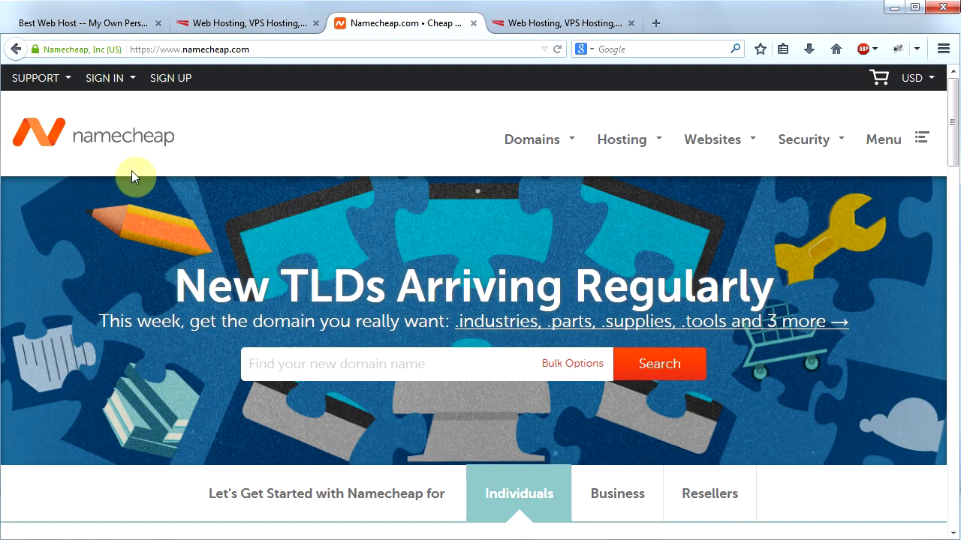
click(106, 80)
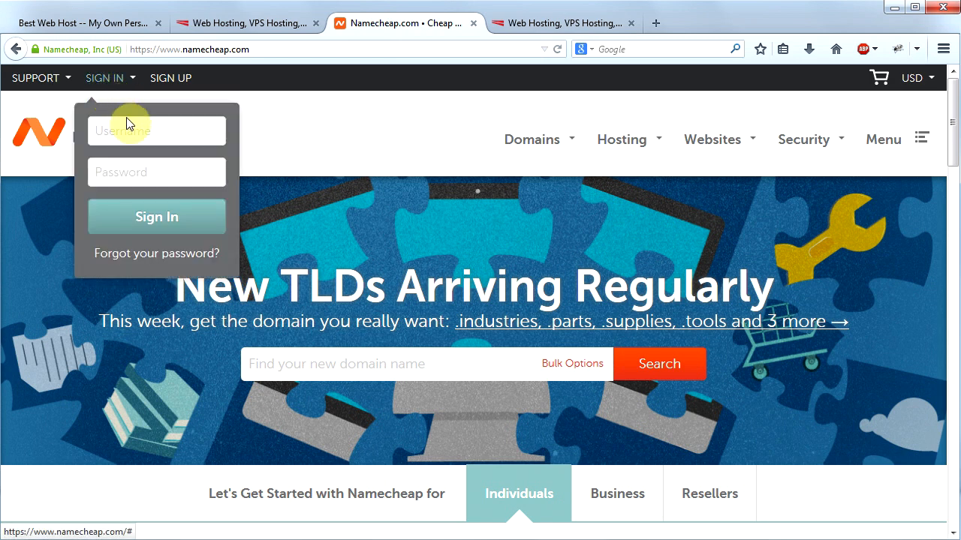
click(143, 129)
text(myboringchannel)
key(Tab)
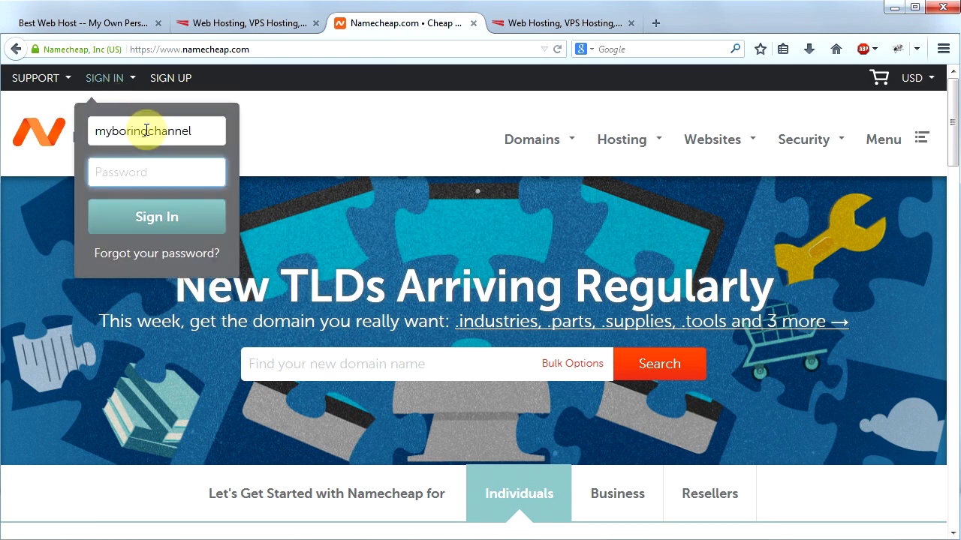
text(*********)
click(169, 223)
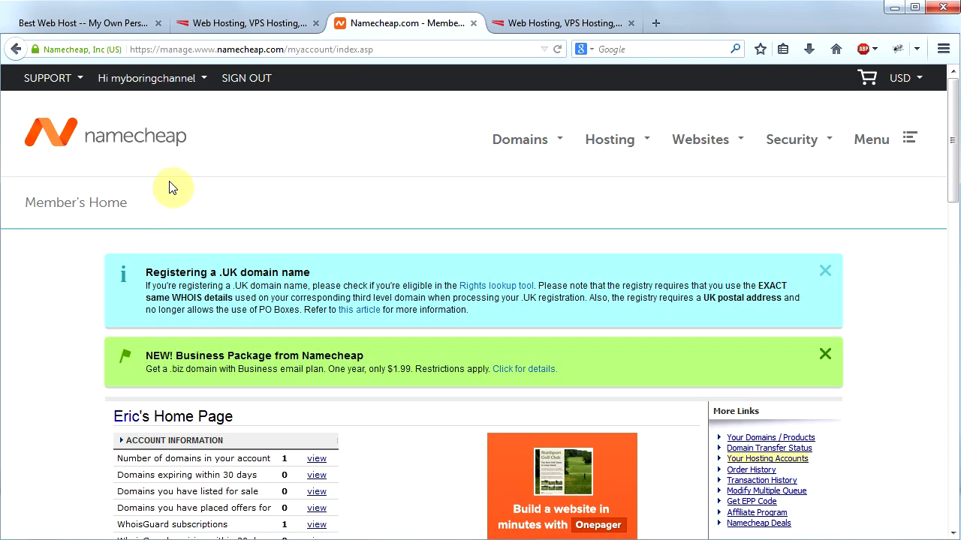
Step: Open the custom name server settings for transferring the DNS of myboringchannel.com to a web host
mouse_move(157, 90)
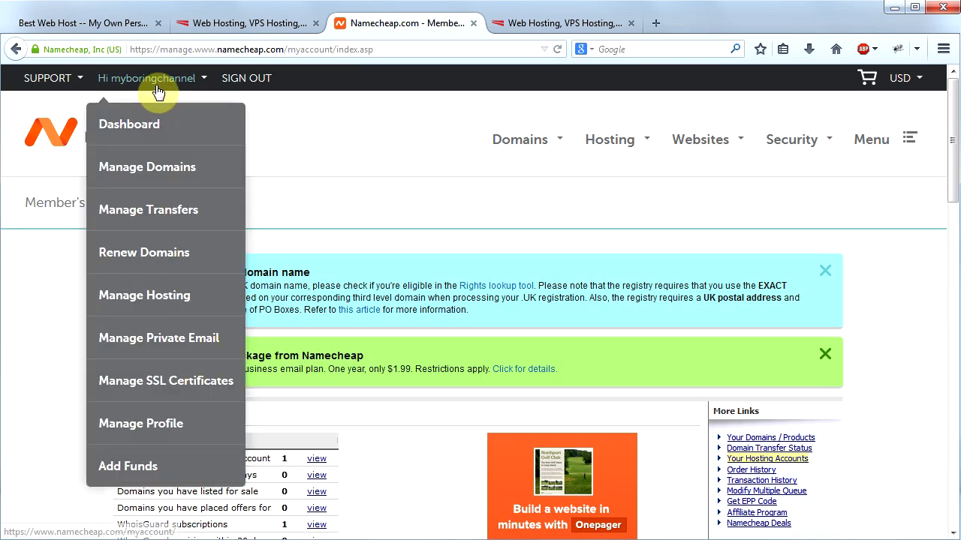
click(157, 175)
drag(956, 160, 852, 263)
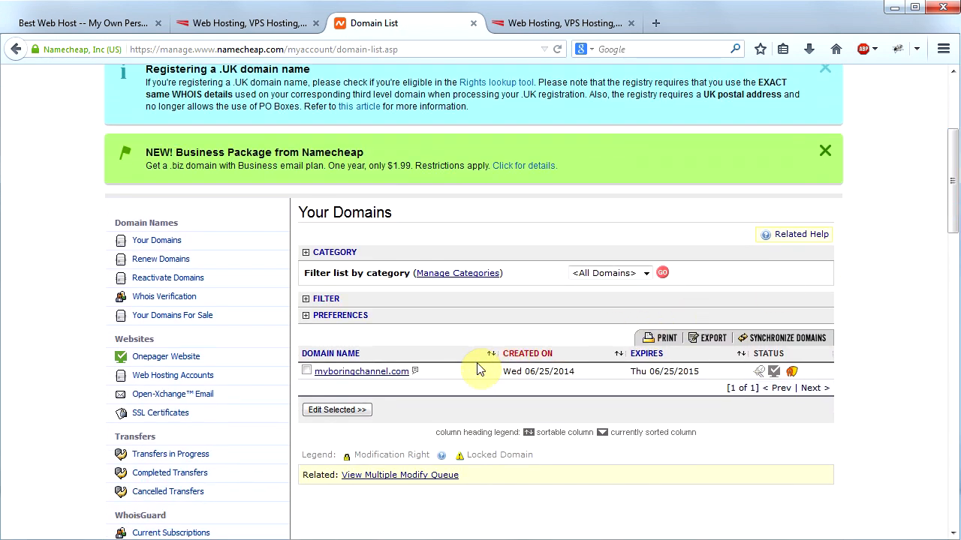
click(382, 373)
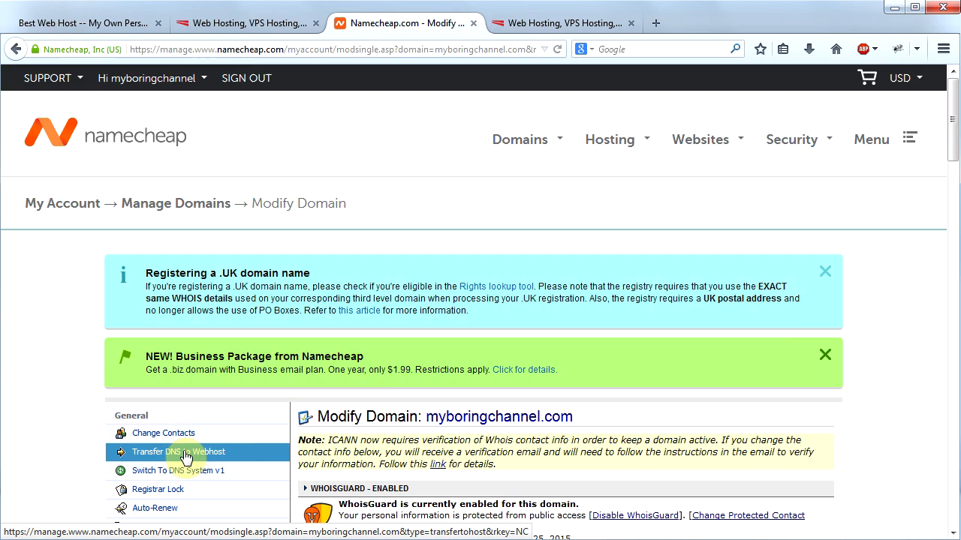
click(298, 450)
drag(955, 140, 955, 226)
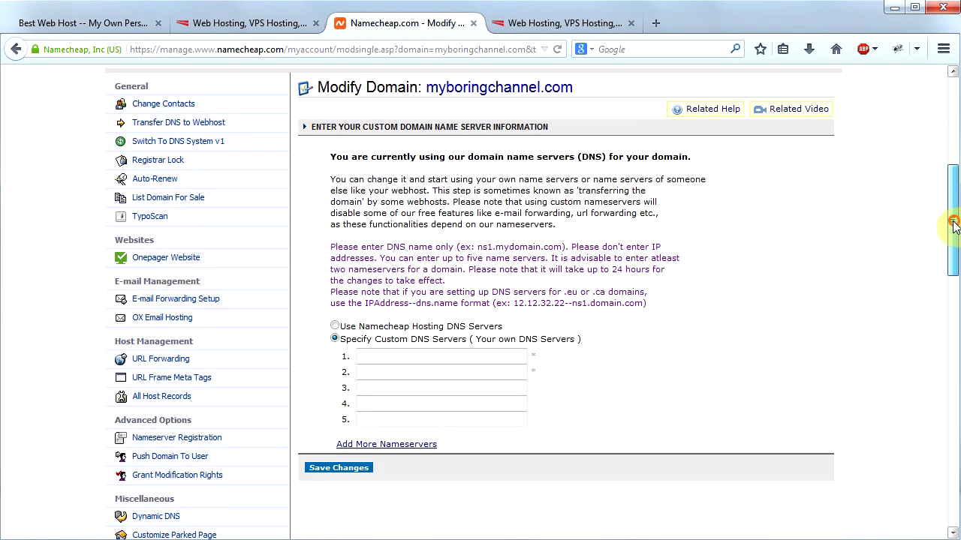
Step: Set the custom DNS servers to ns.inmotionhosting.com and ns2.inmotionhosting.com and save the changes
click(409, 363)
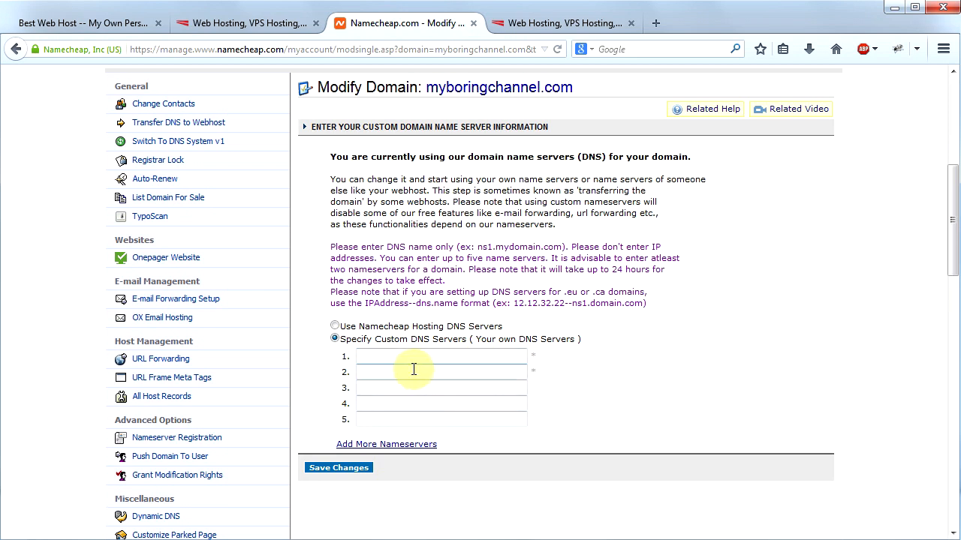
key(alt+Tab)
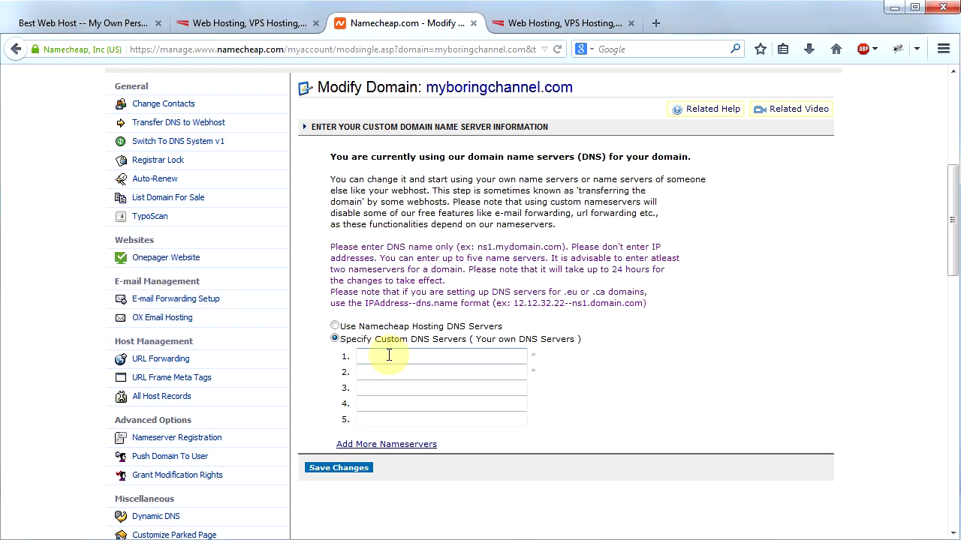
click(389, 356)
text(ns.inmotionhosting.com)
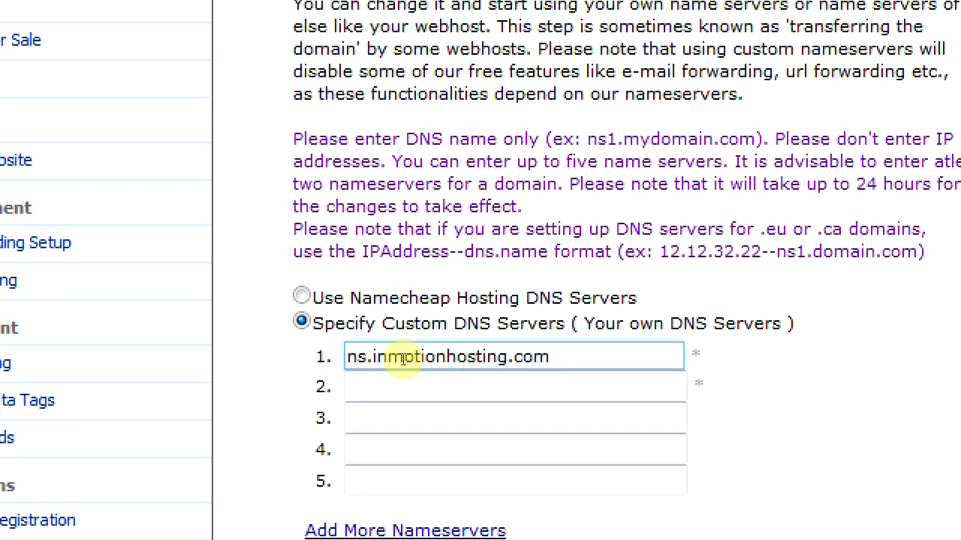
click(348, 388)
text(ns2.inmotionhosting.com)
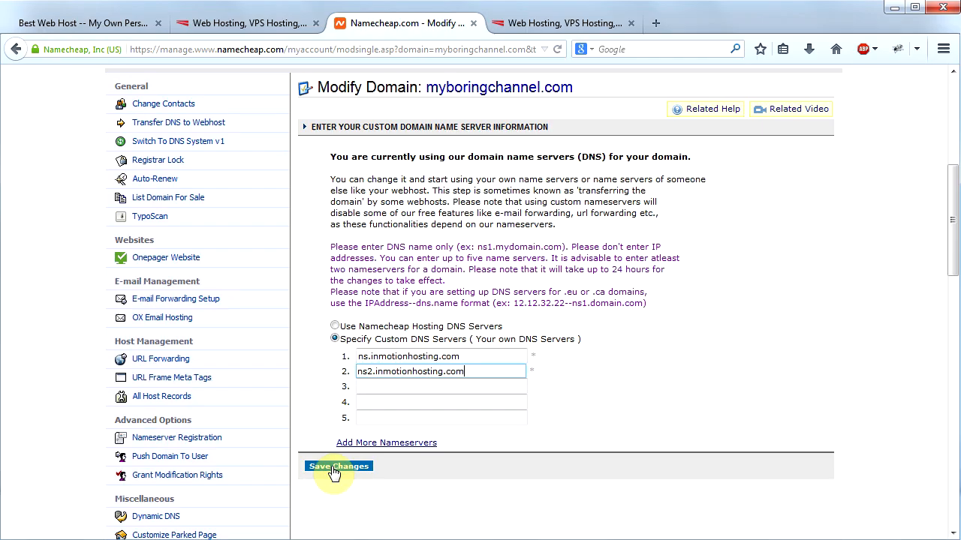
click(335, 467)
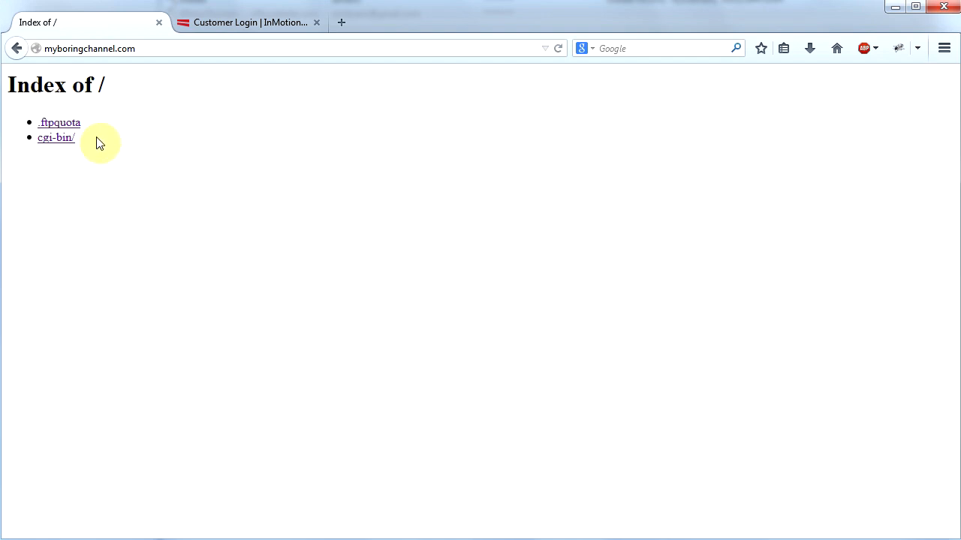
Step: Log in to the InMotion Account Management Panel and open cPanel for the hosting account
click(255, 27)
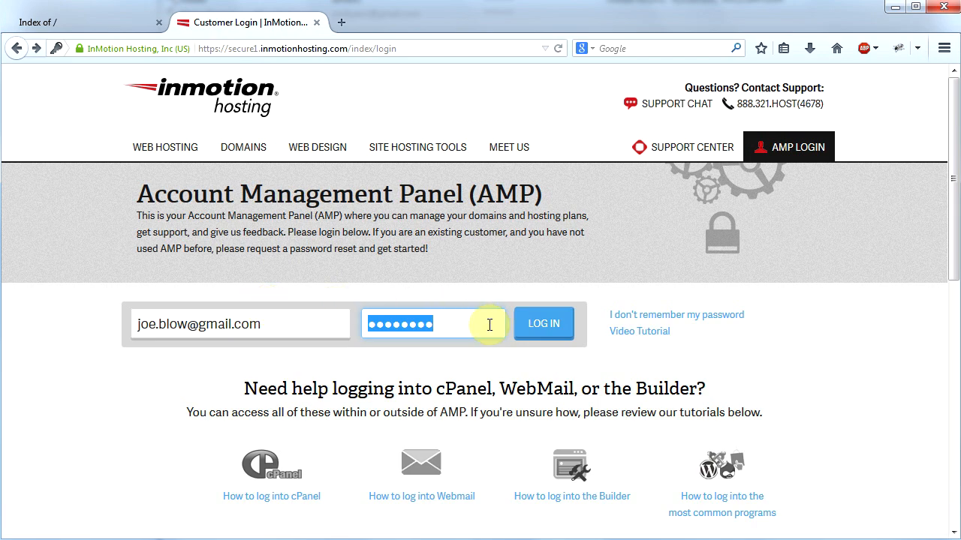
click(543, 323)
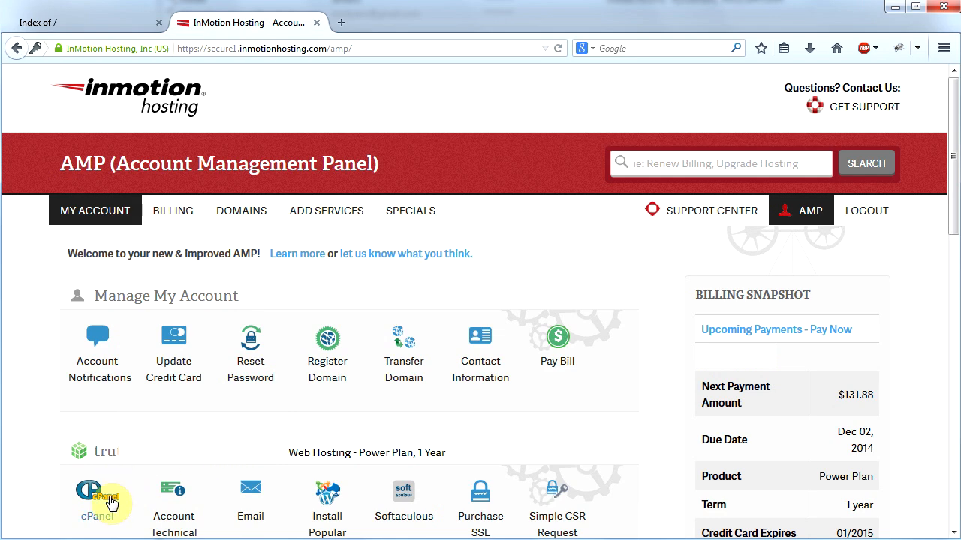
click(94, 504)
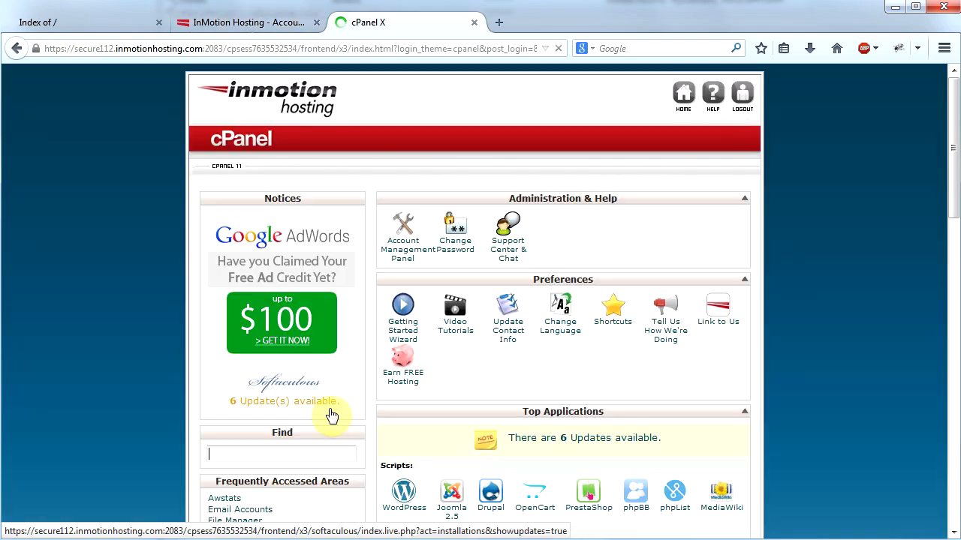
Step: Search cPanel for wordpress and open the installation form for the WordPress application
click(280, 455)
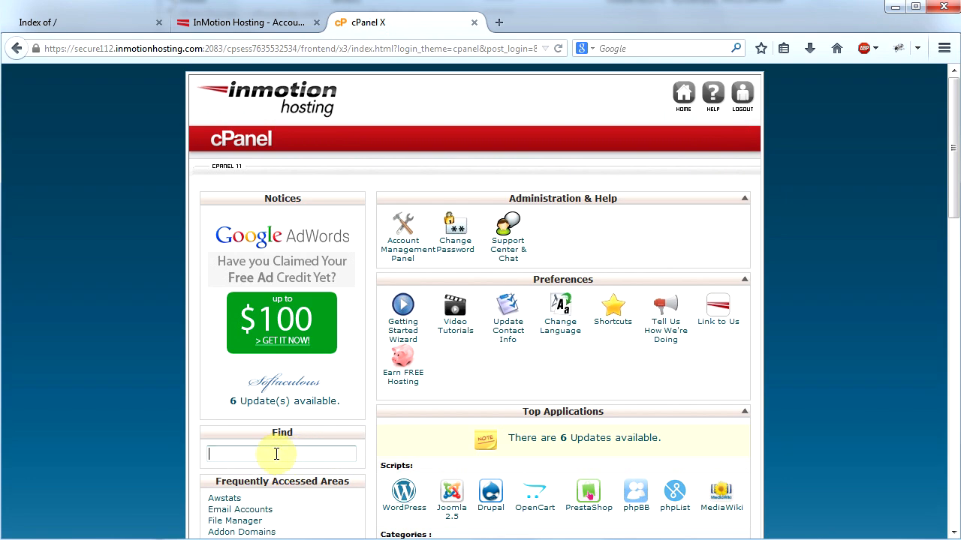
text(wordpress)
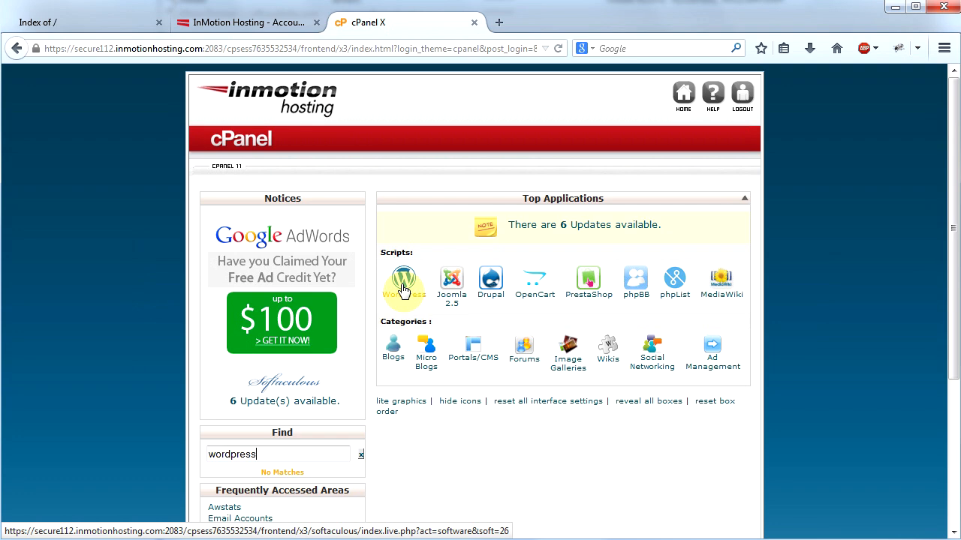
click(404, 284)
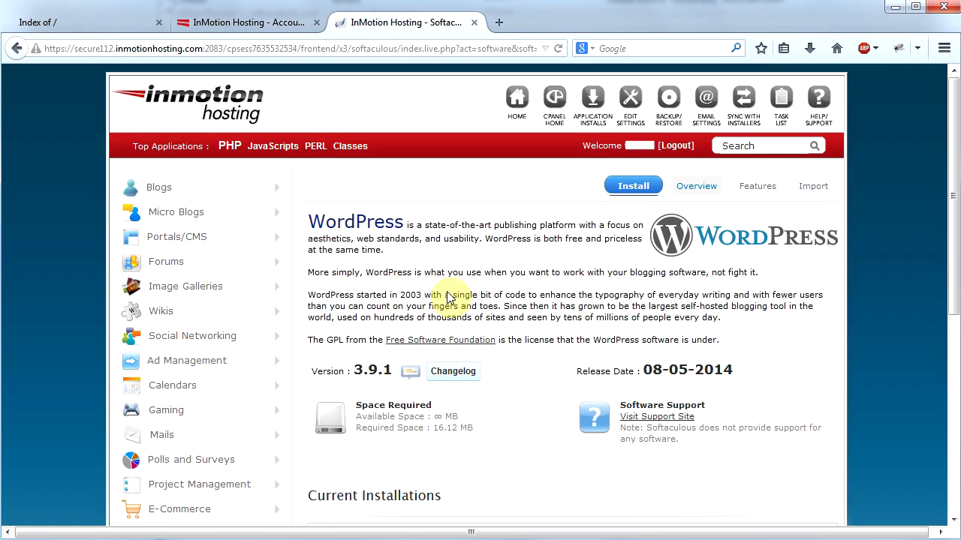
click(629, 186)
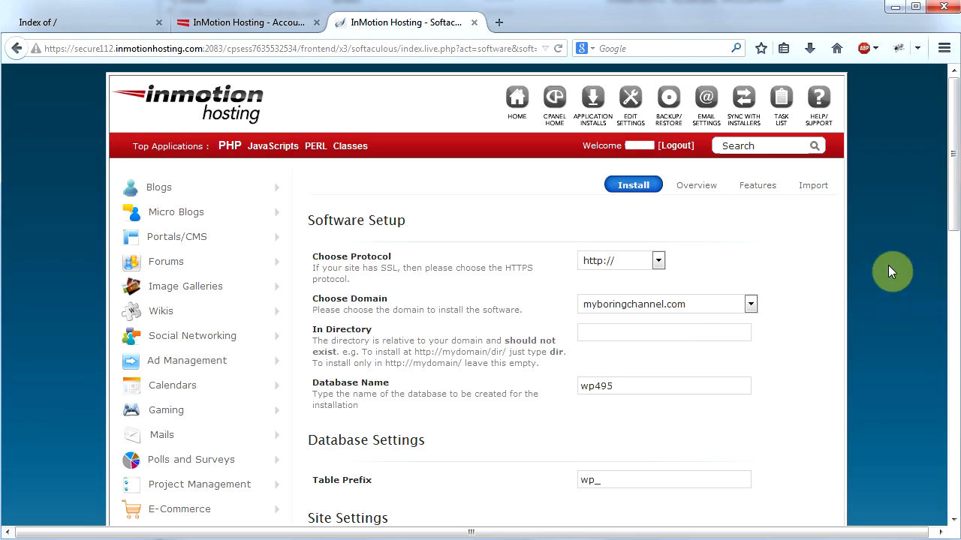
Step: Install WordPress on myboringchannel.com with the admin username myboringchanneladmin and reload the site's home page
drag(953, 155, 955, 298)
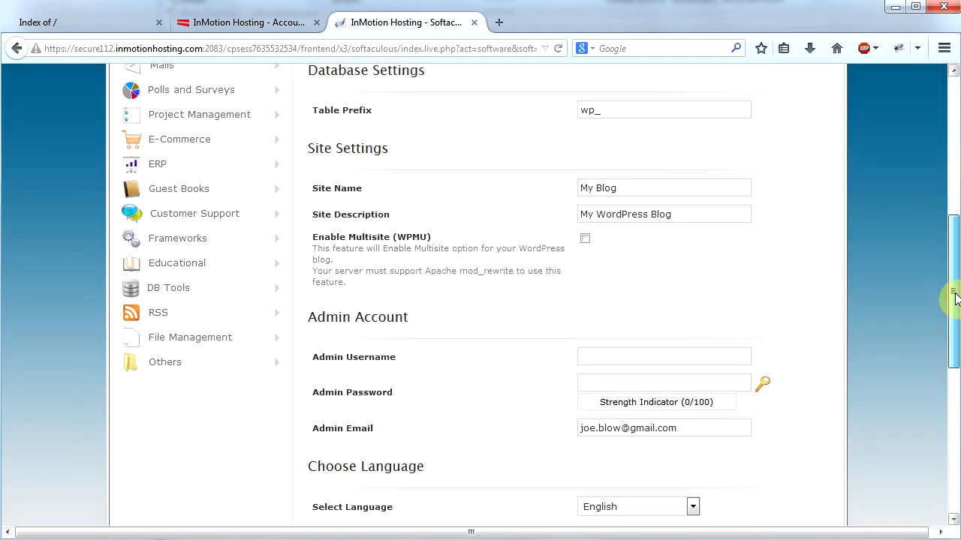
click(593, 356)
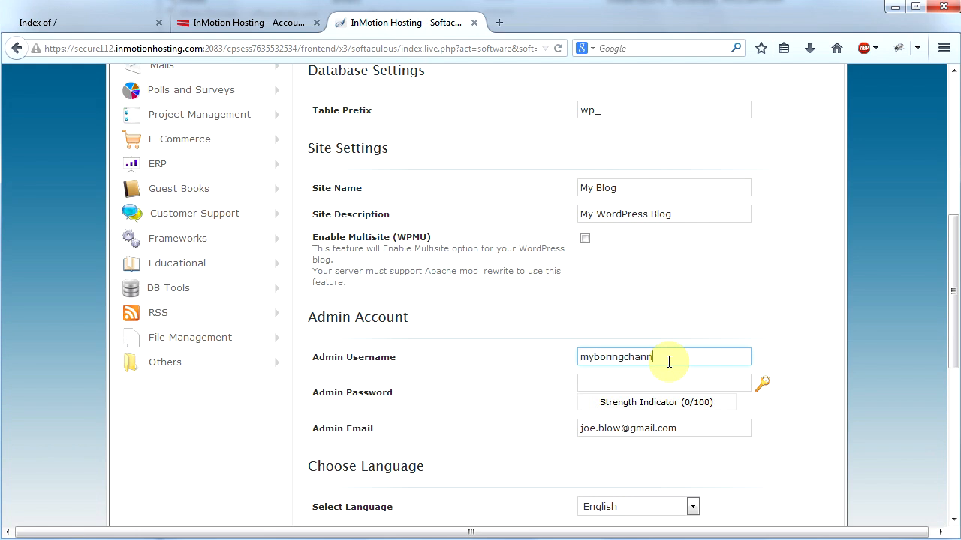
text(in)
key(Tab)
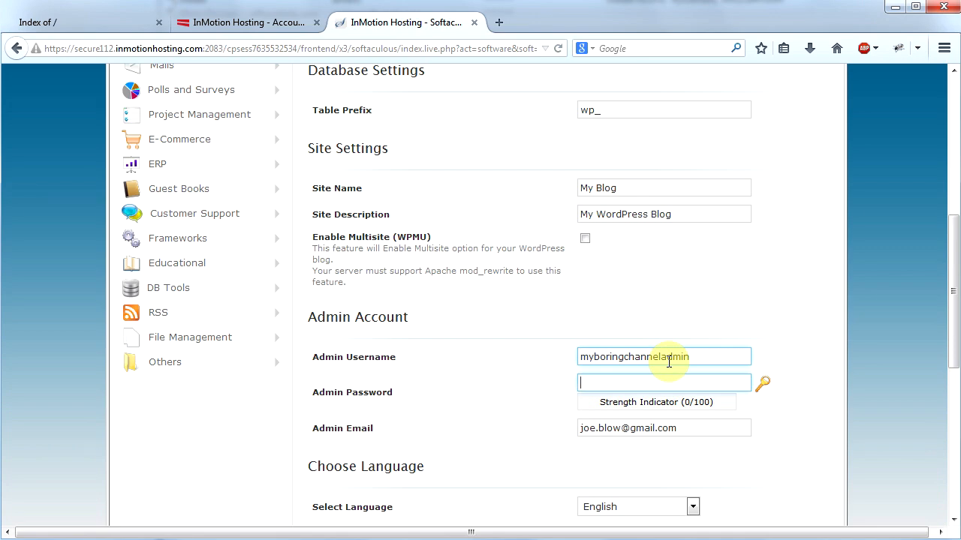
drag(951, 342, 950, 493)
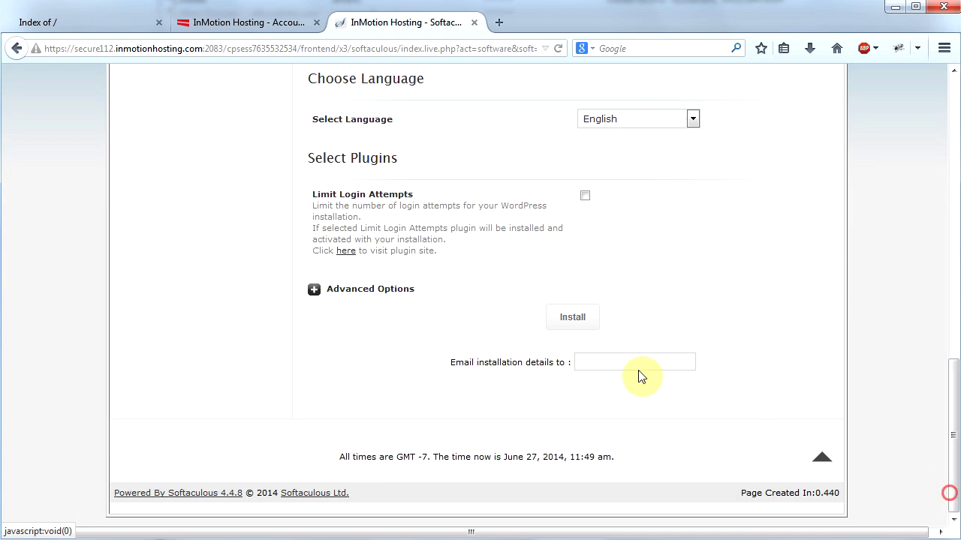
click(575, 318)
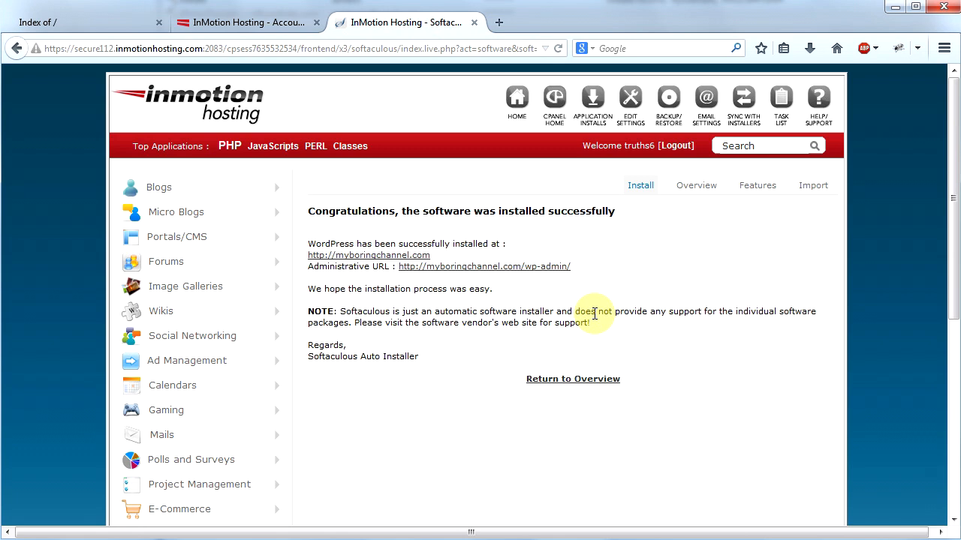
click(133, 24)
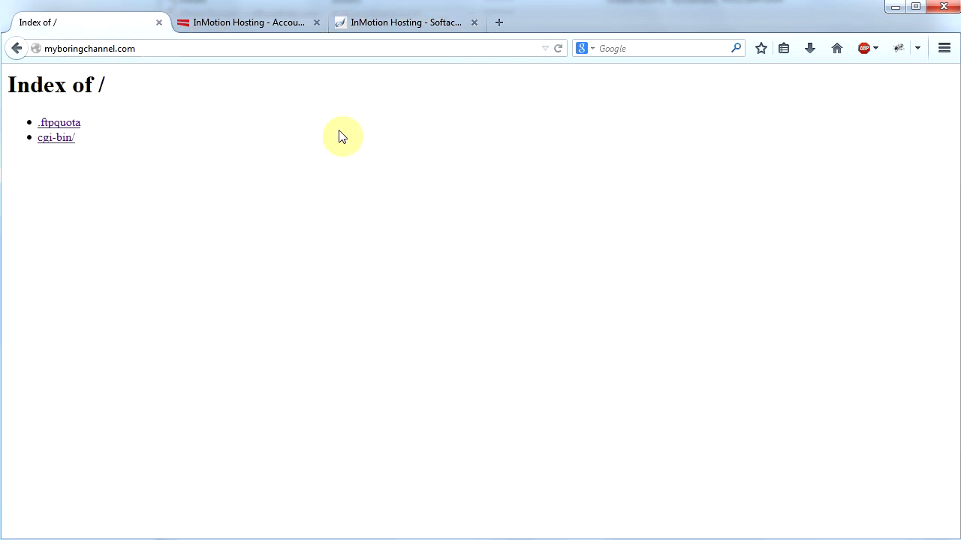
click(559, 49)
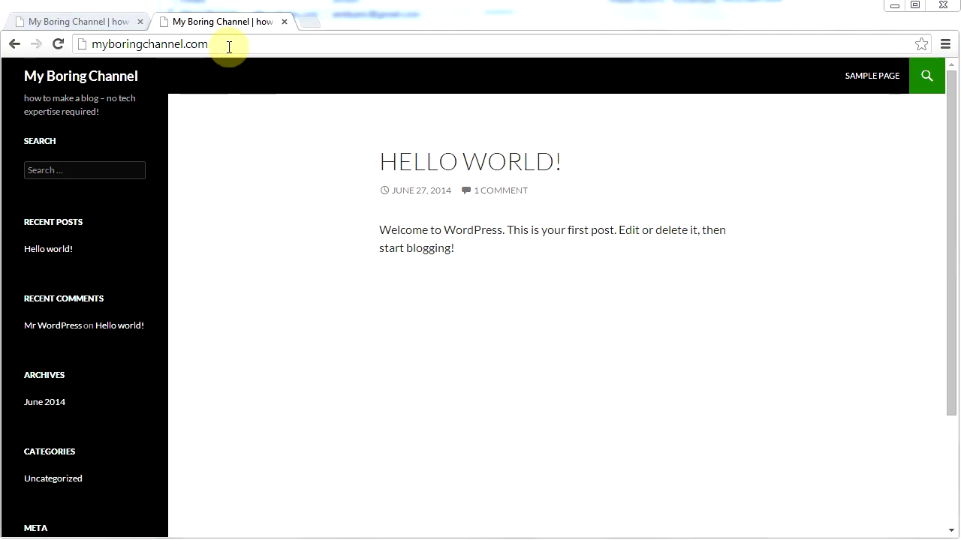
Step: Go to myboringchannel.com/wp-admin and log in to the WordPress dashboard with the admin account
click(229, 46)
key(End)
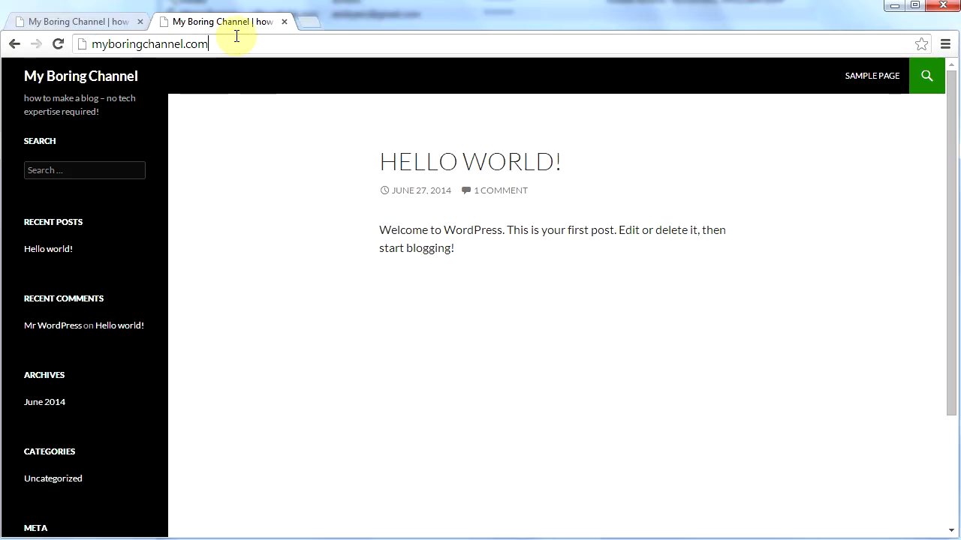
text(/)
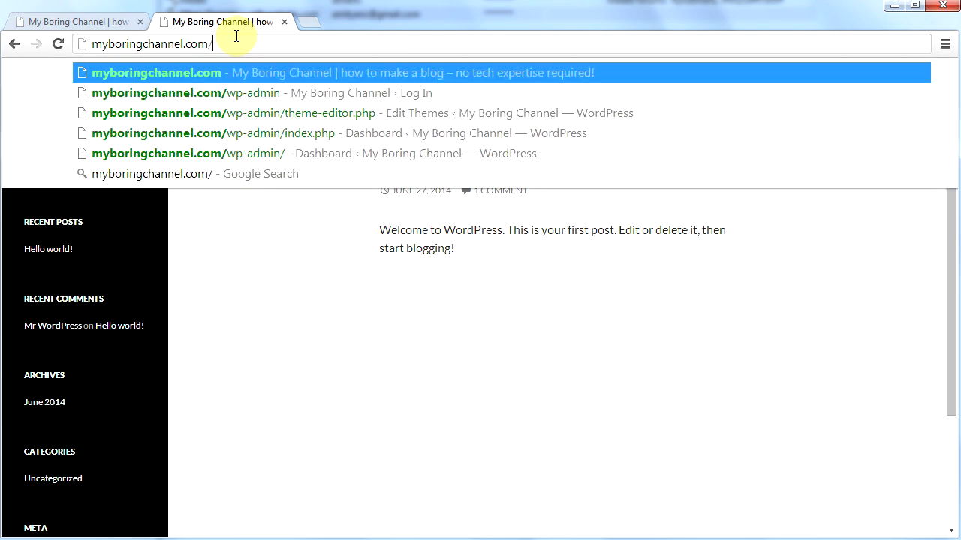
text(wp-admin)
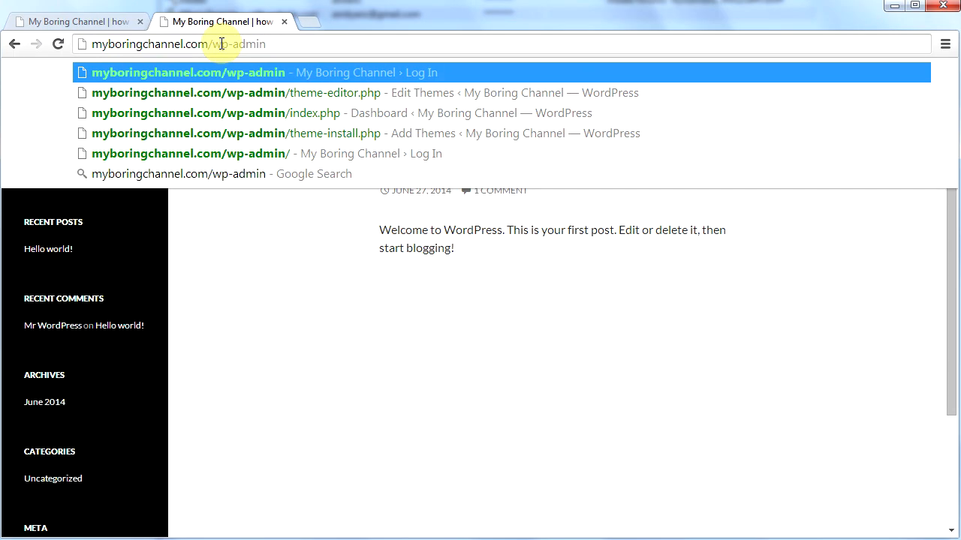
key(Return)
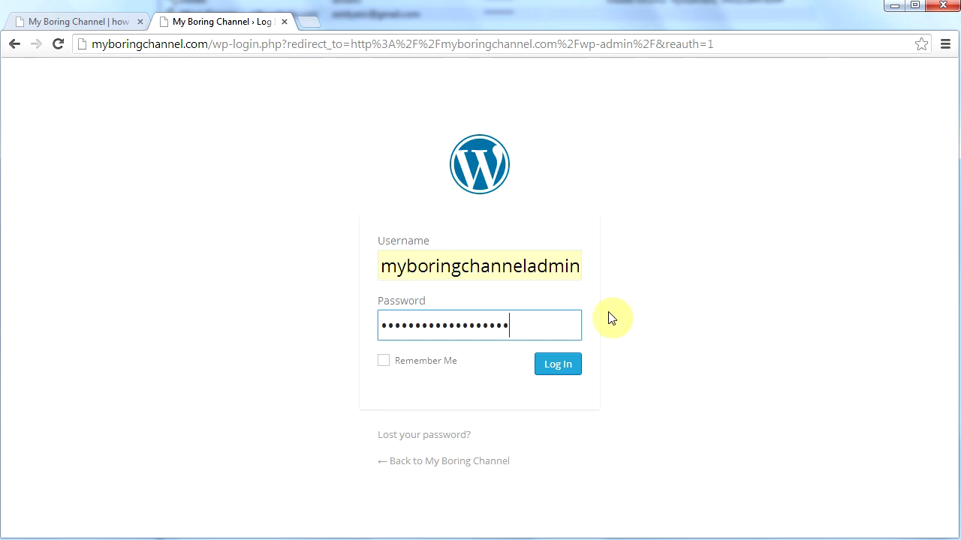
click(561, 364)
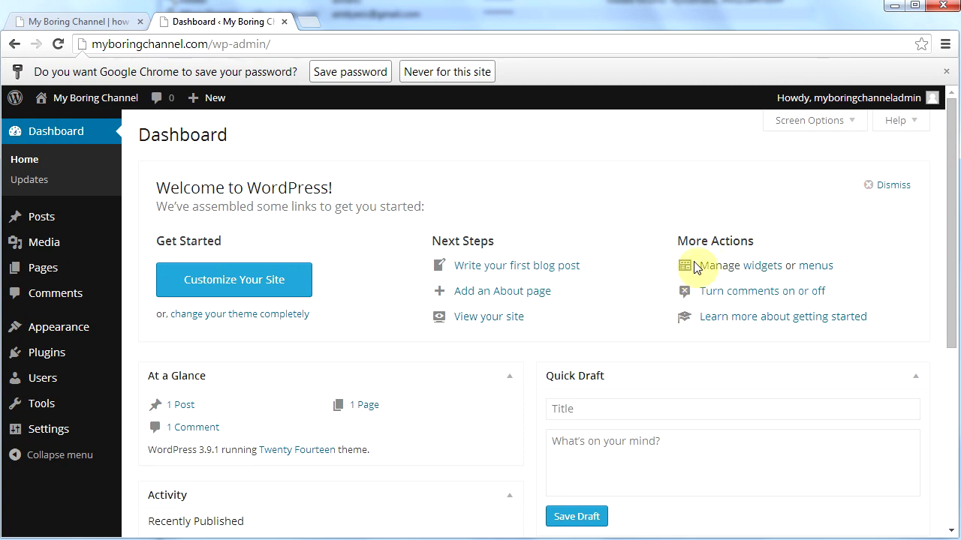
Step: Dismiss the dashboard's welcome panel and open the page for adding a new theme
click(884, 191)
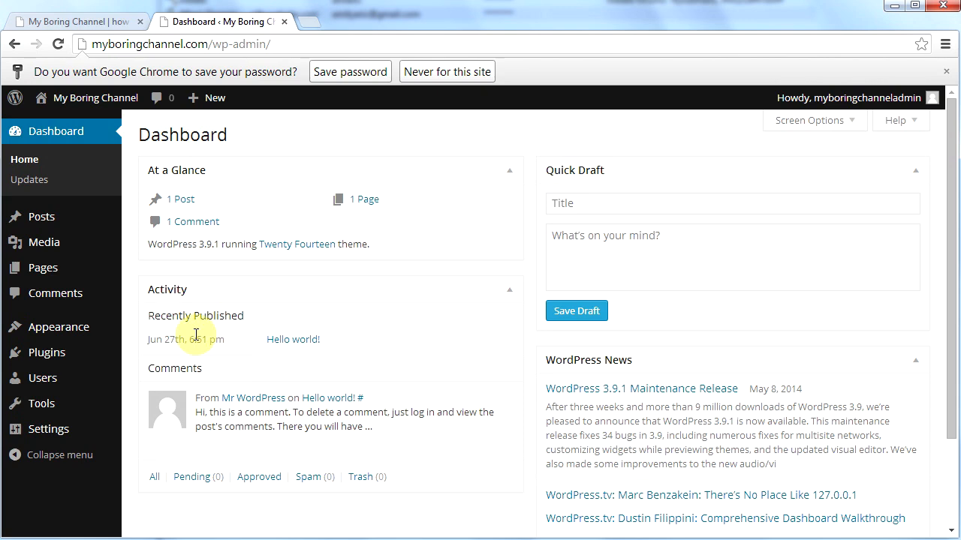
mouse_move(18, 332)
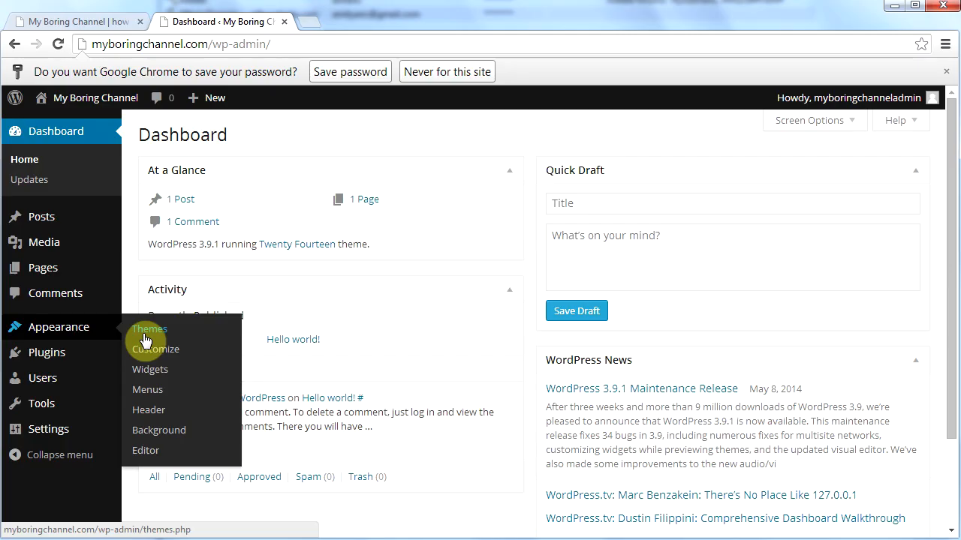
click(143, 332)
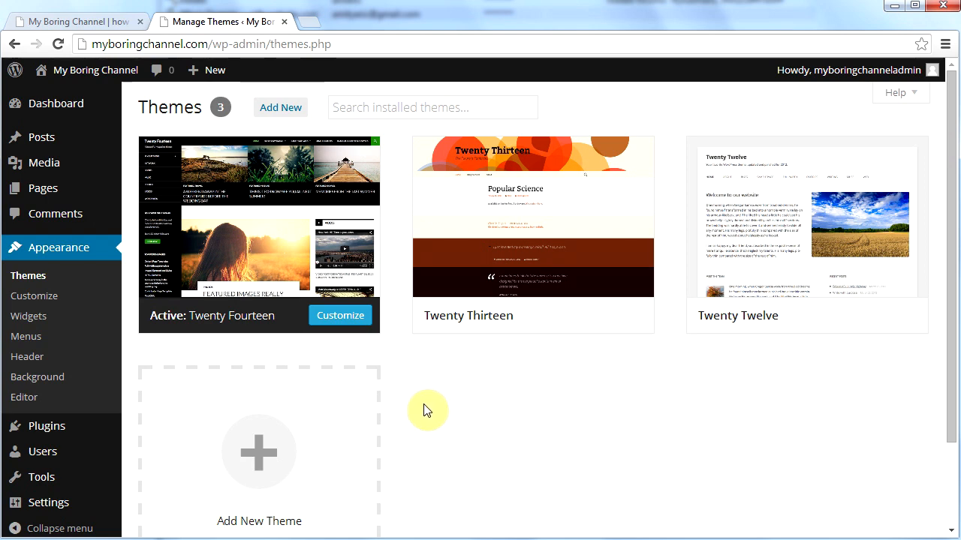
click(265, 109)
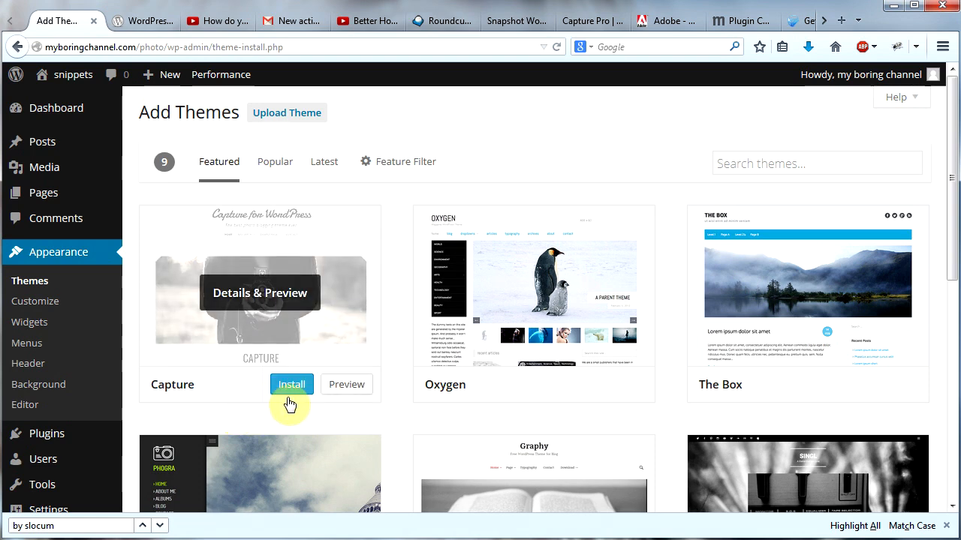
Step: Install and activate the Capture theme and open the page of the recommended One-Click Child Themes for Slocum Themes plugin
mouse_move(294, 392)
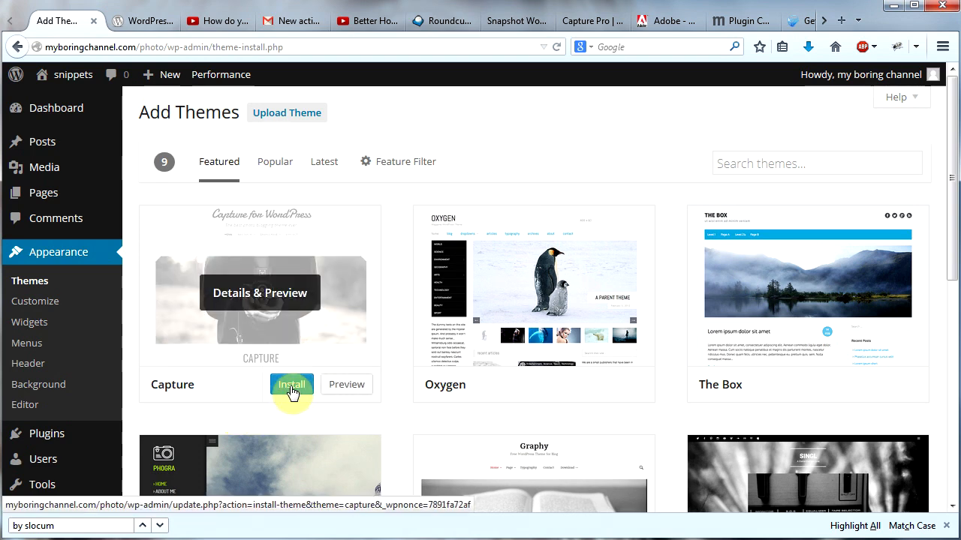
click(292, 392)
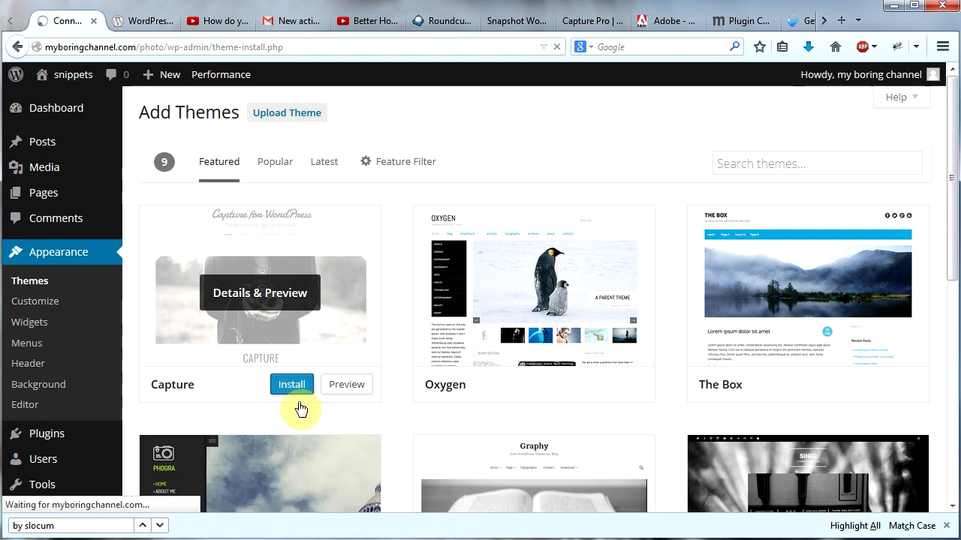
click(223, 244)
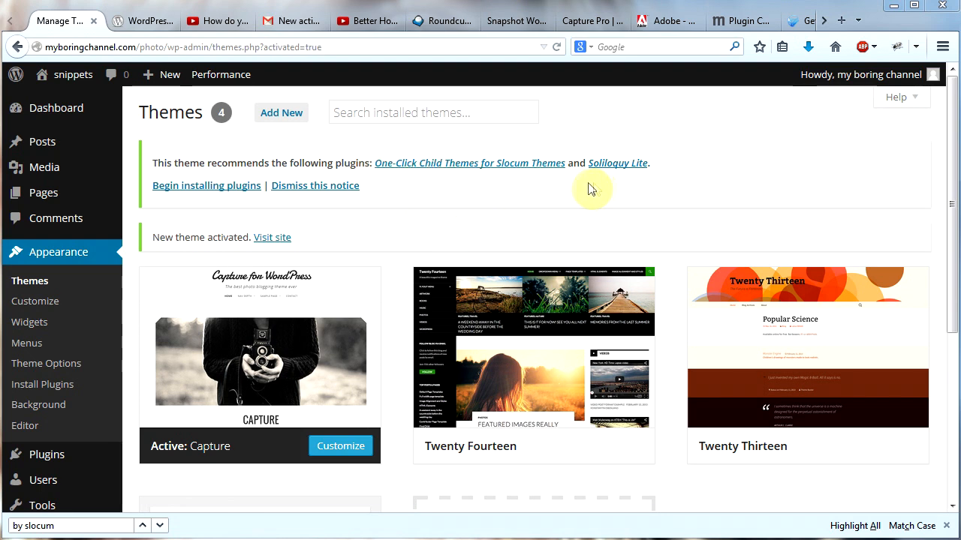
click(451, 169)
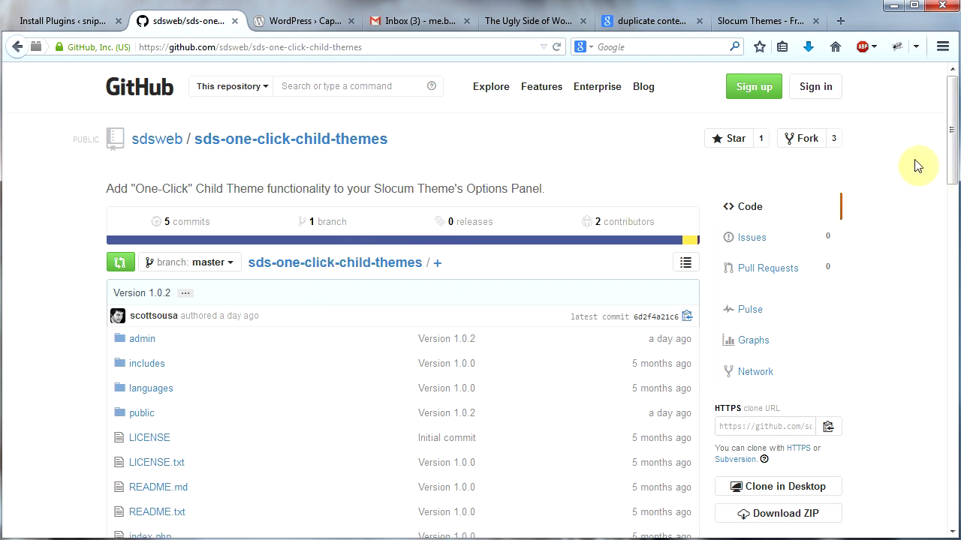
Step: Download the sds-one-click-child-themes repository from GitHub as a ZIP file and save it to the Desktop
drag(948, 142, 954, 182)
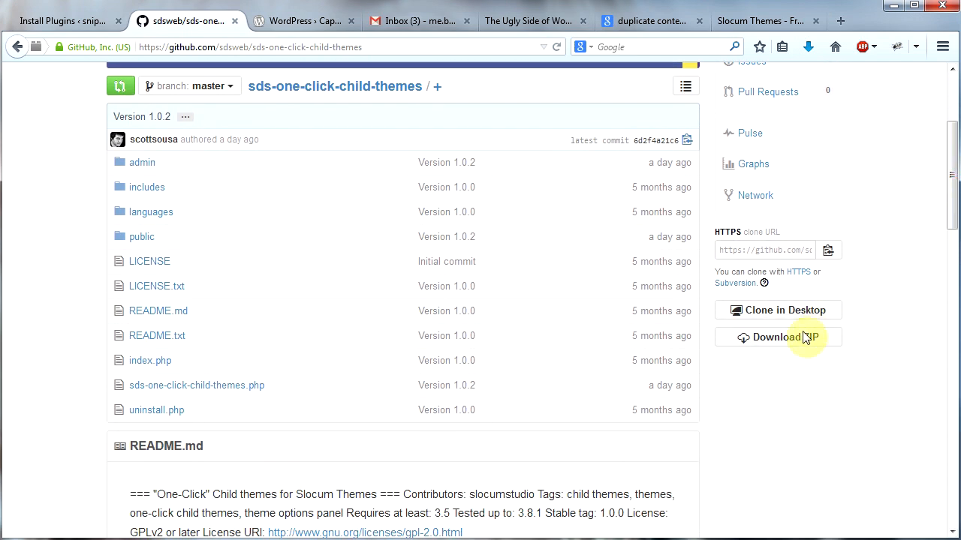
click(765, 344)
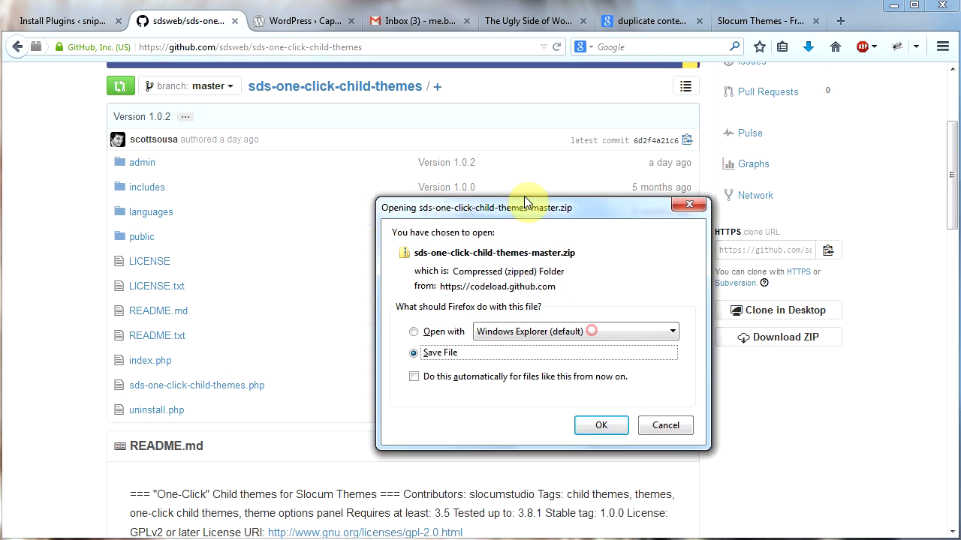
click(580, 407)
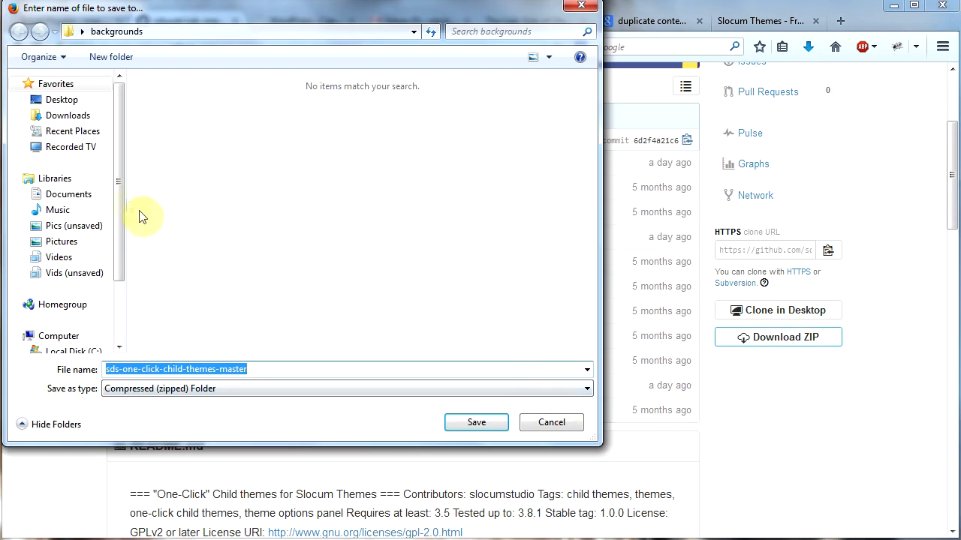
click(30, 100)
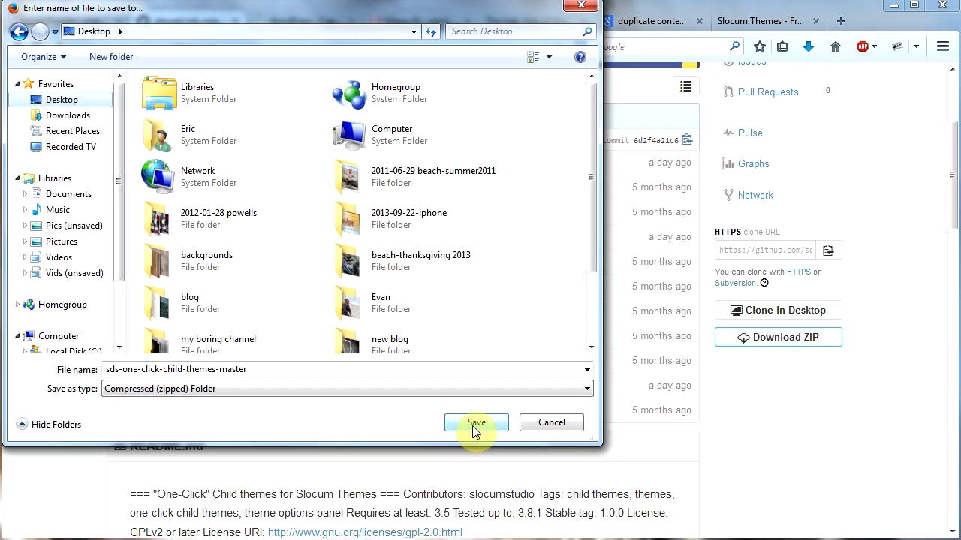
click(825, 471)
Step: Return to the WordPress dashboard, then upload, install and activate the plugin from sds-one-click-child-themes-master.zip on the Desktop
click(50, 21)
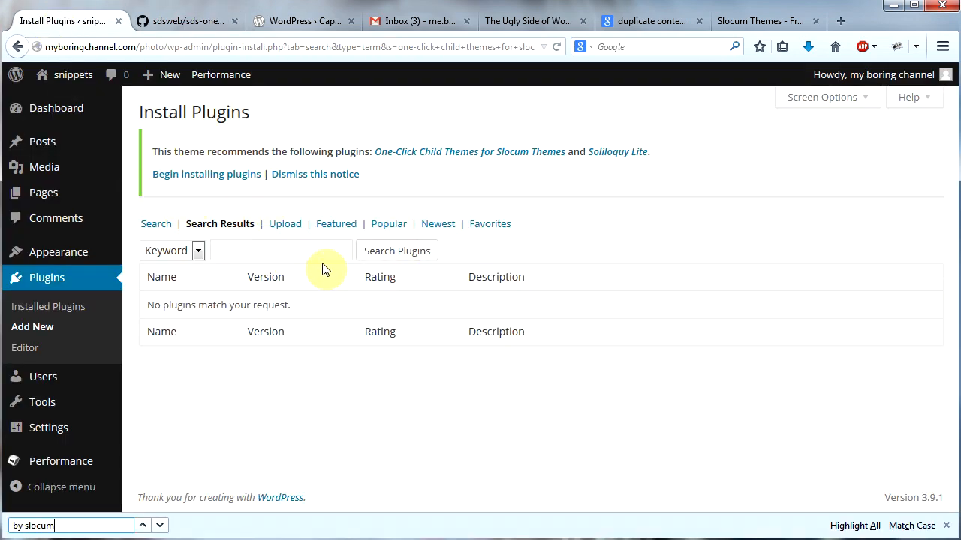
click(40, 334)
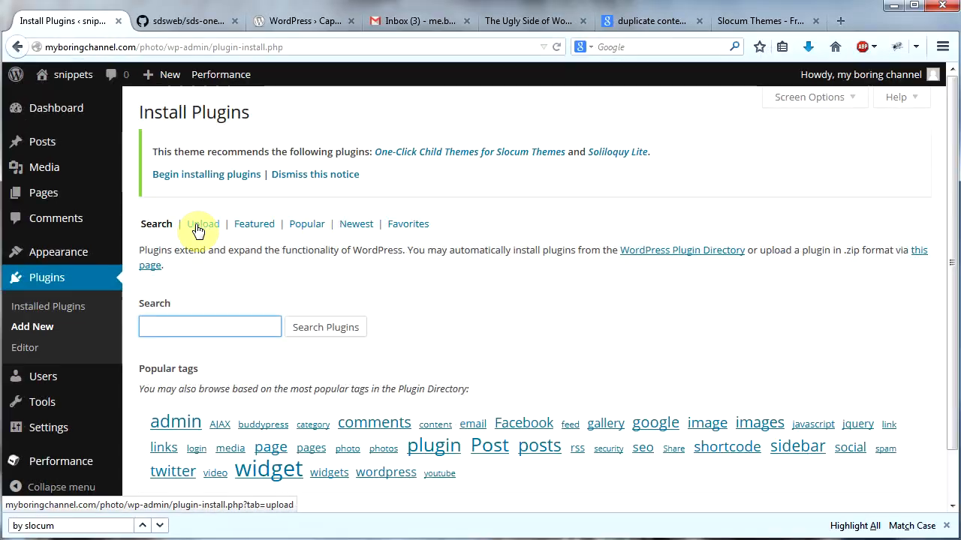
click(199, 227)
click(180, 314)
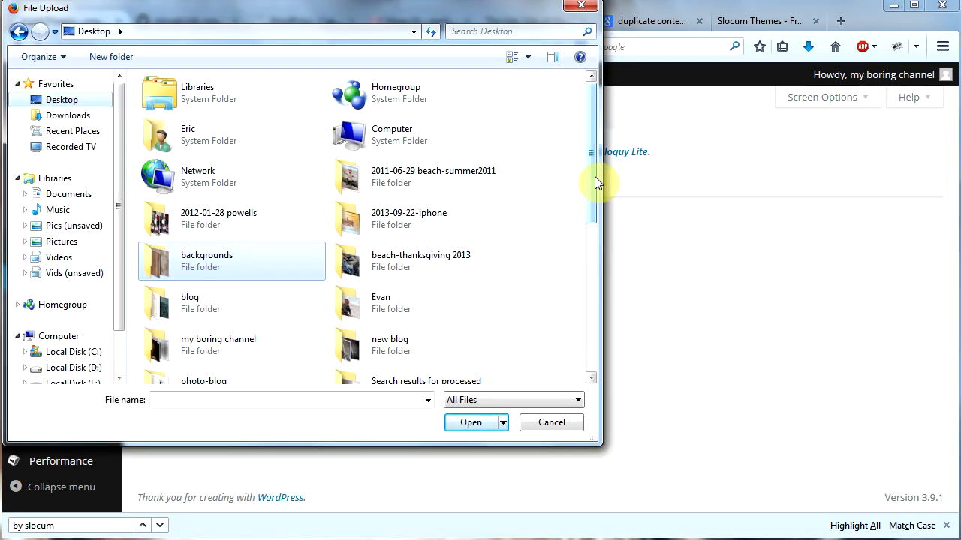
drag(595, 184, 592, 335)
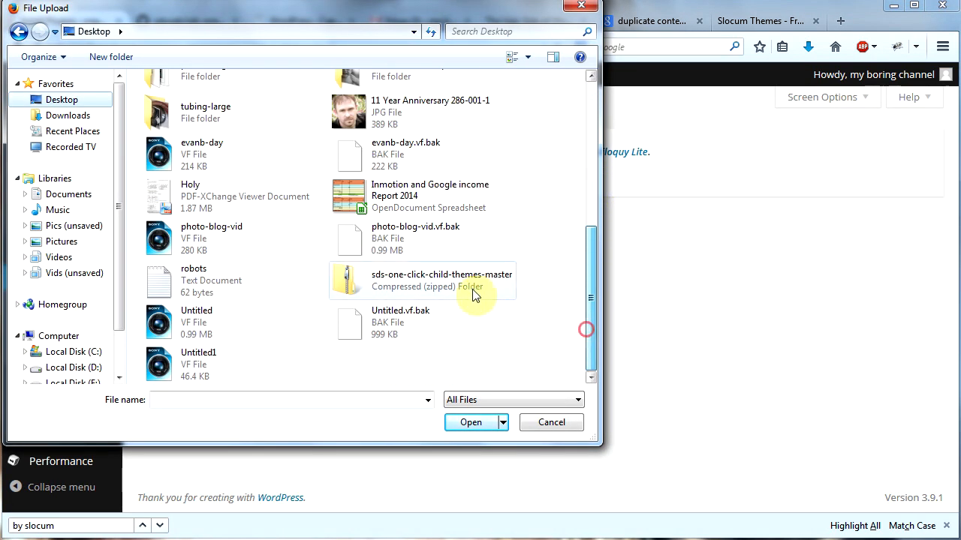
double_click(420, 286)
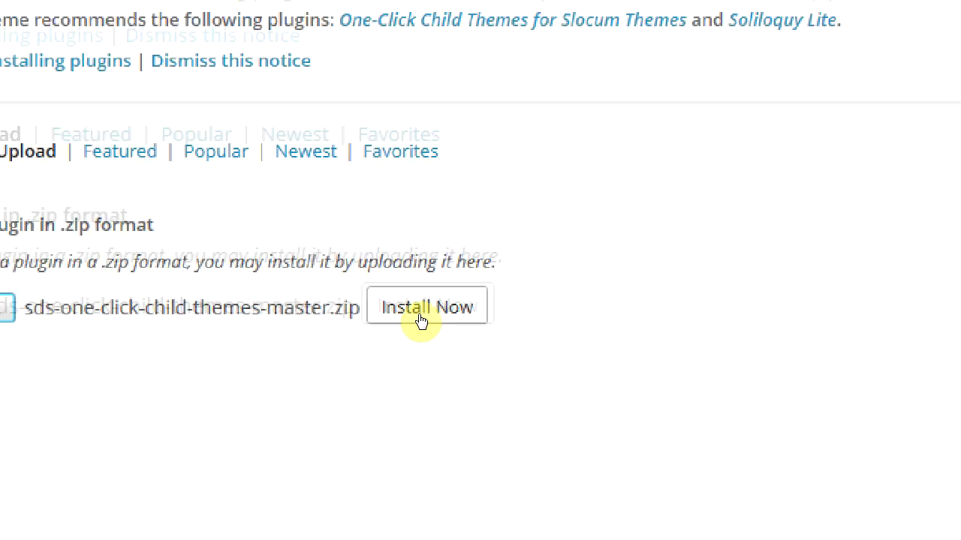
click(421, 319)
click(167, 298)
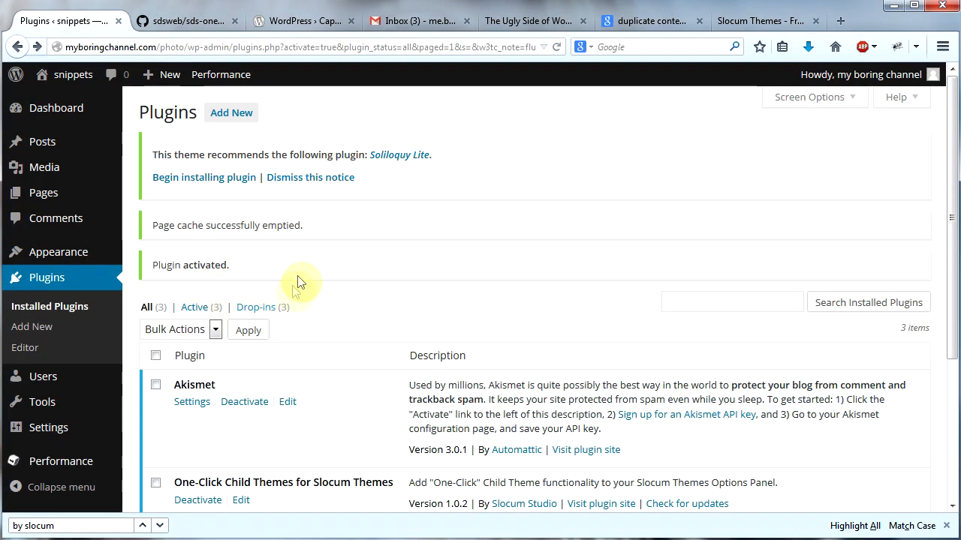
Step: In the Capture theme options, create a one-click child theme named Capture Child Theme and have it activated once created
mouse_move(59, 252)
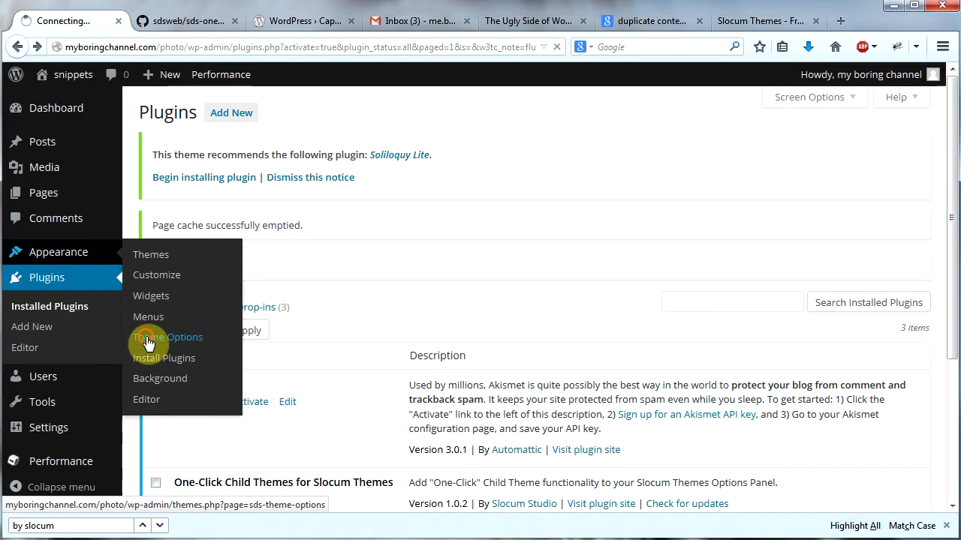
click(148, 341)
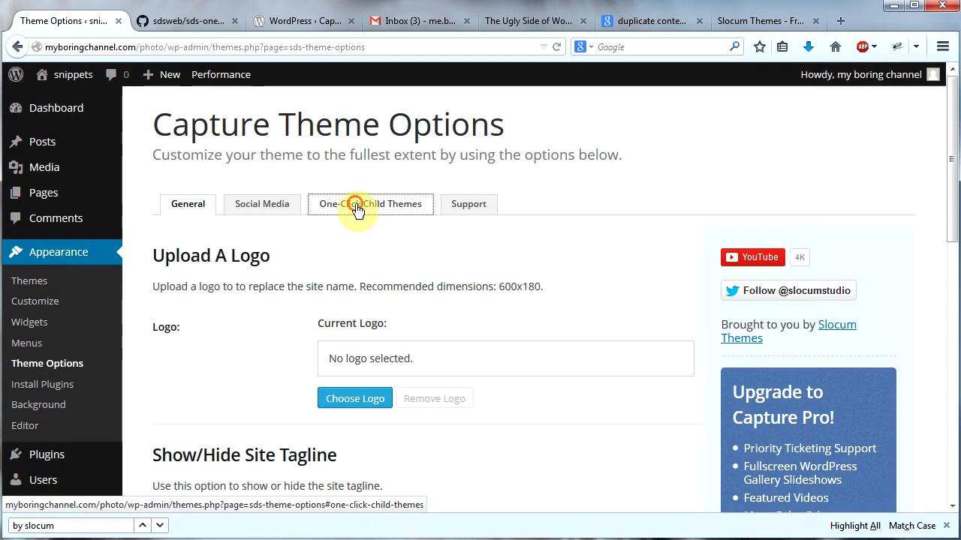
click(357, 211)
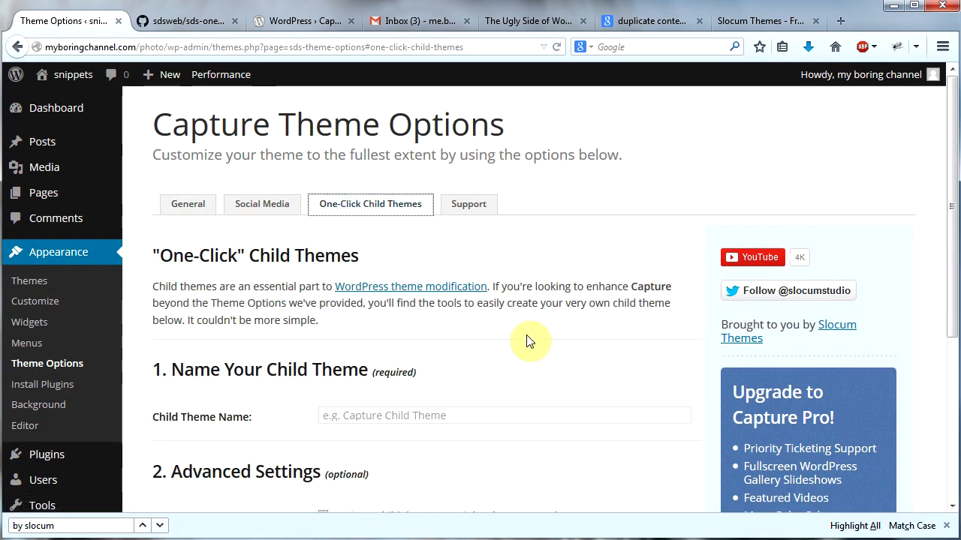
click(403, 414)
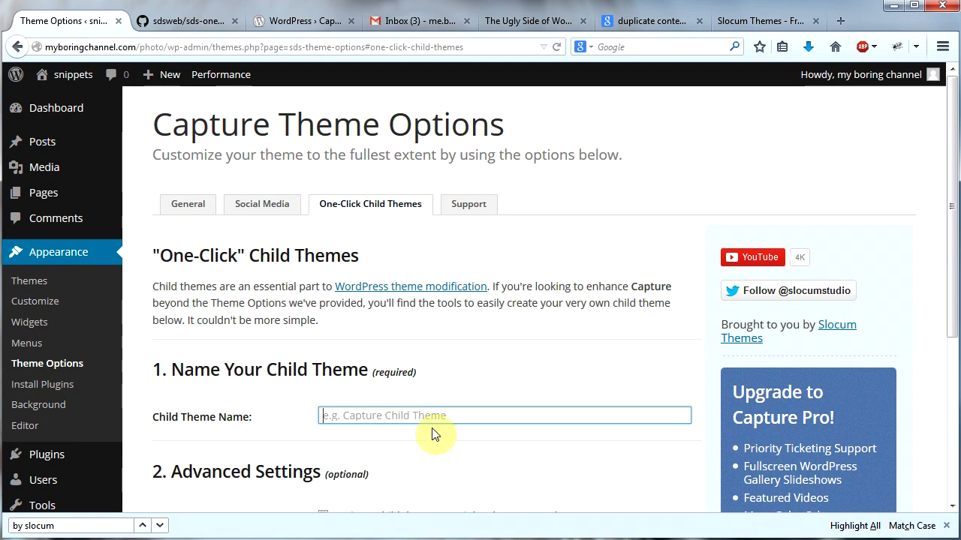
text(Capture Child Theme)
scroll(390, 344, down, 2)
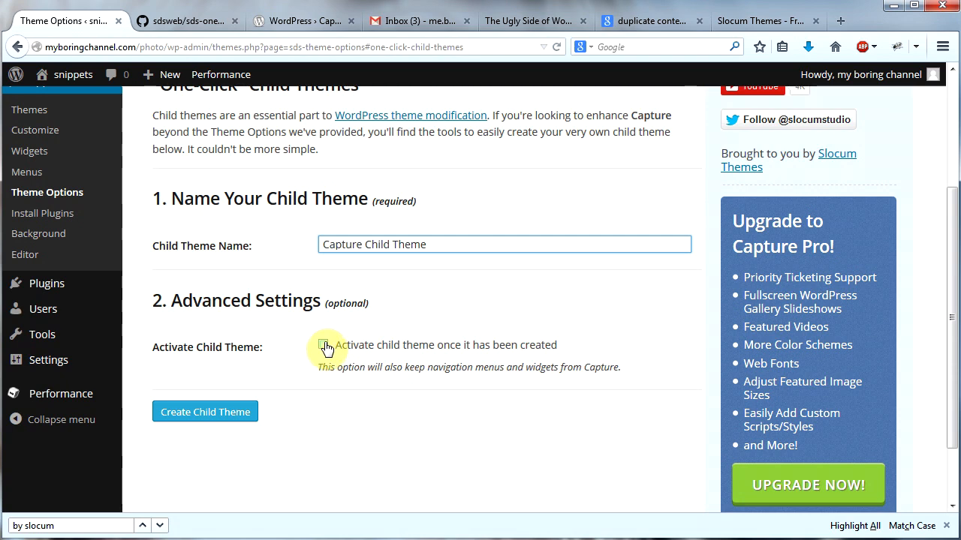
click(323, 345)
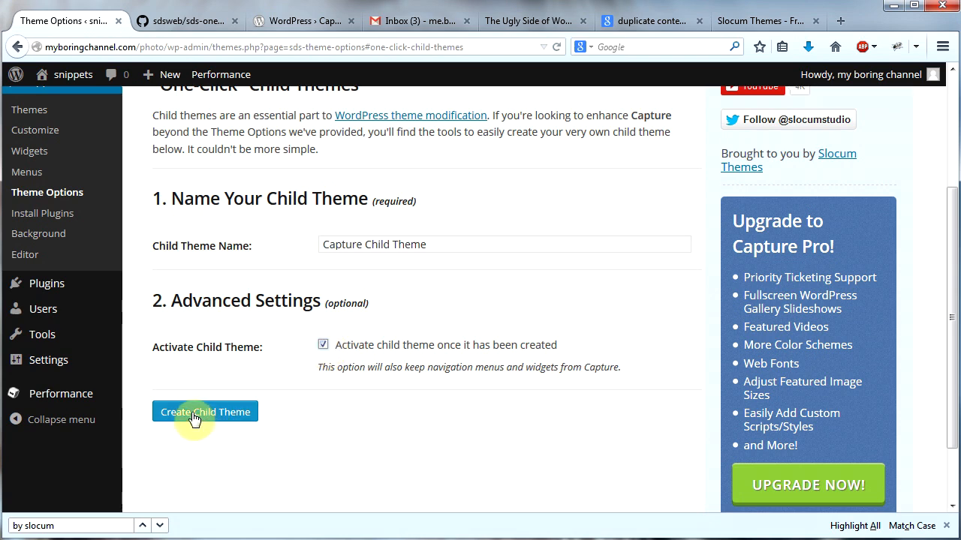
click(186, 417)
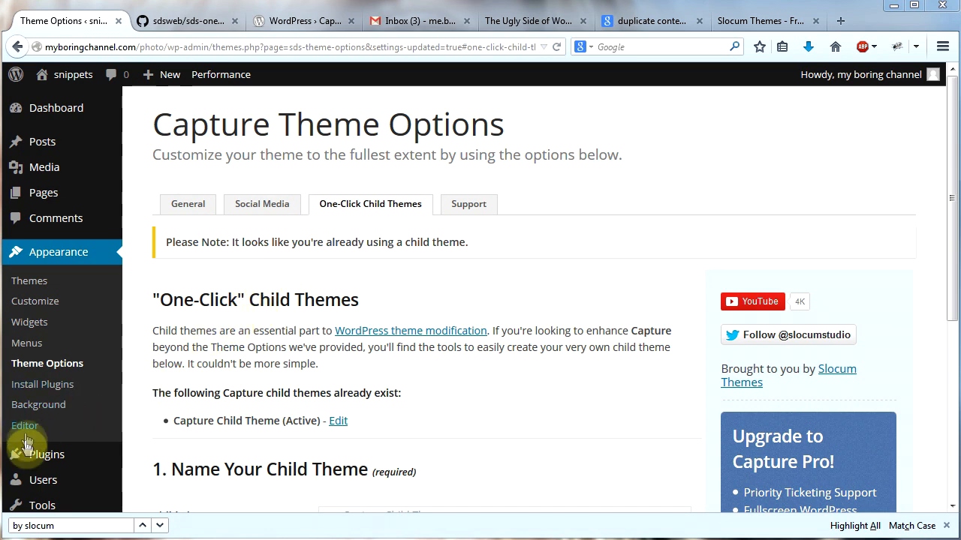
Step: Search the plugin directory for jetpack, then install and activate Jetpack by WordPress.com
mouse_move(26, 459)
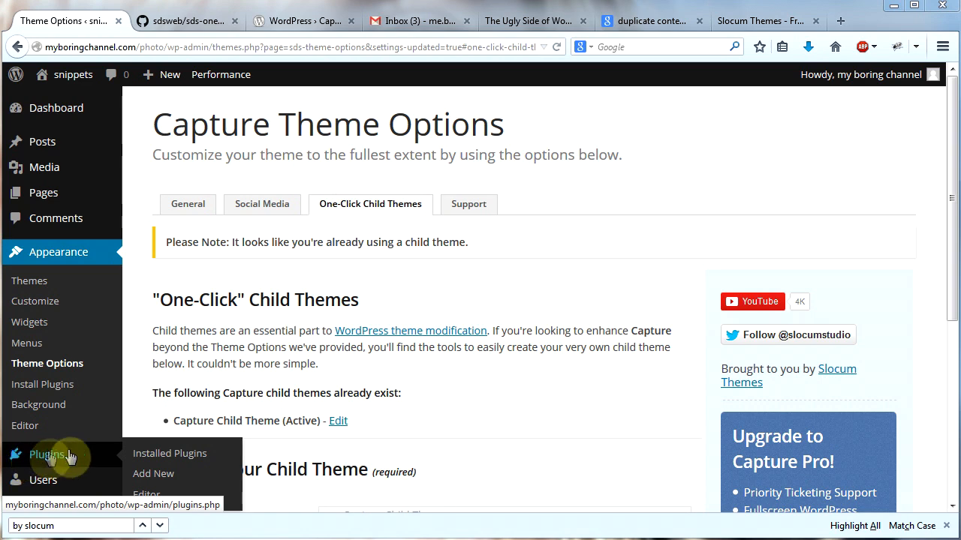
click(151, 479)
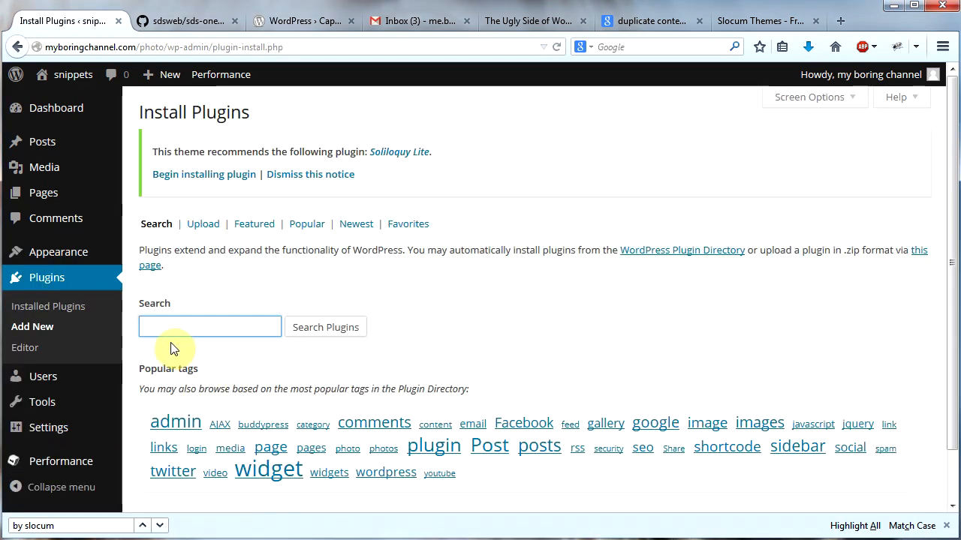
text(jetpack)
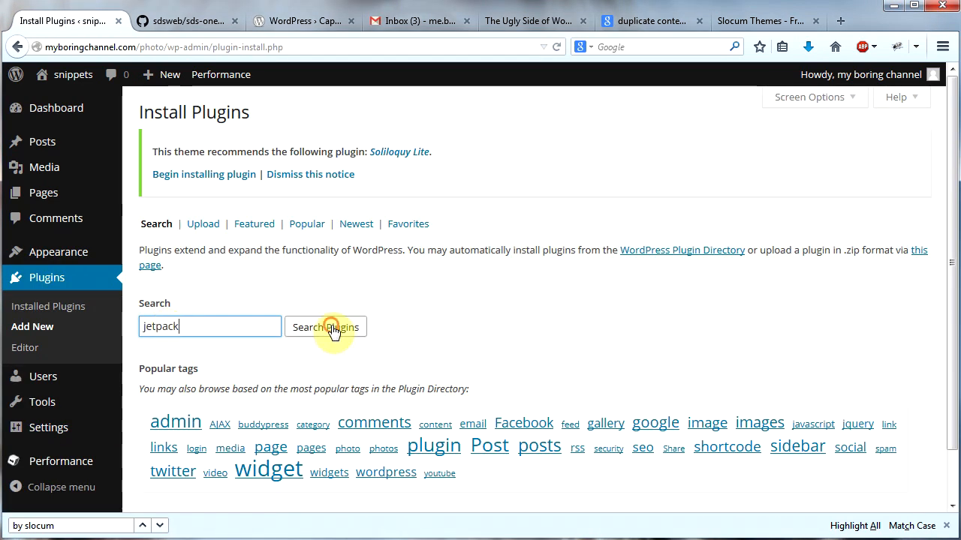
click(331, 328)
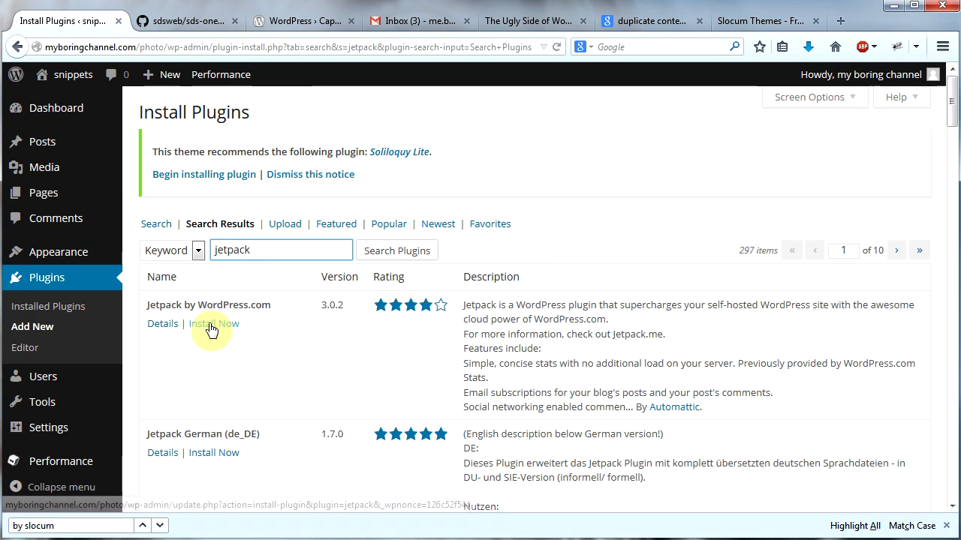
click(242, 333)
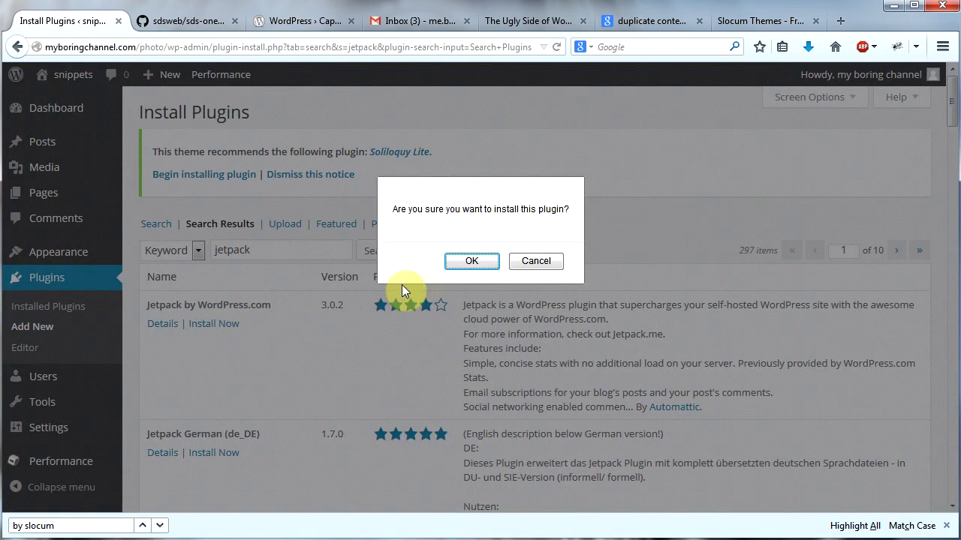
click(467, 261)
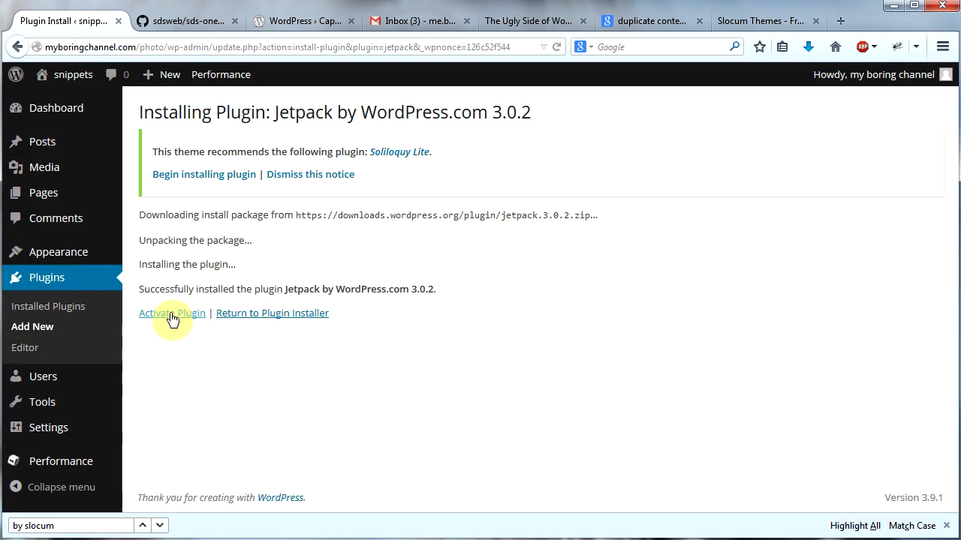
click(173, 315)
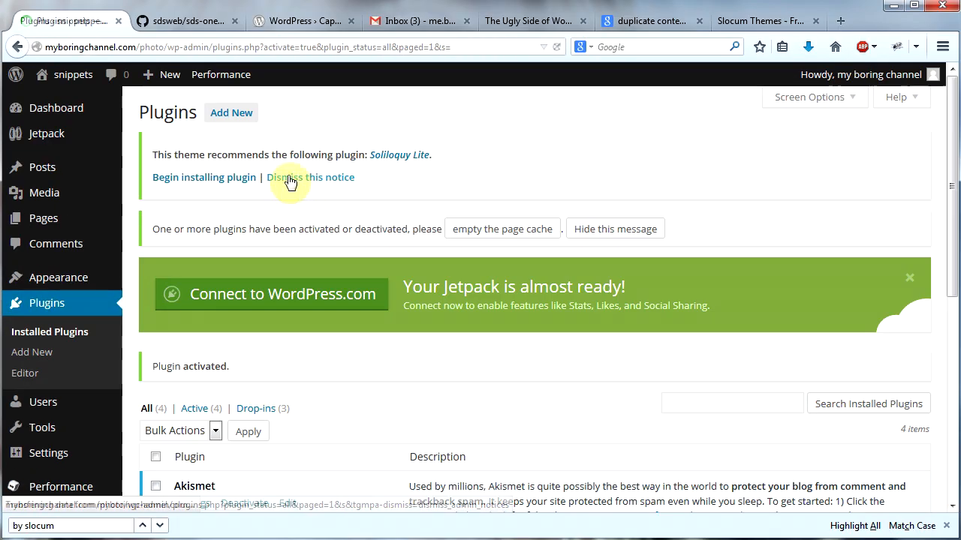
Step: Dismiss the theme's plugin recommendation notice and empty the page cache
click(295, 180)
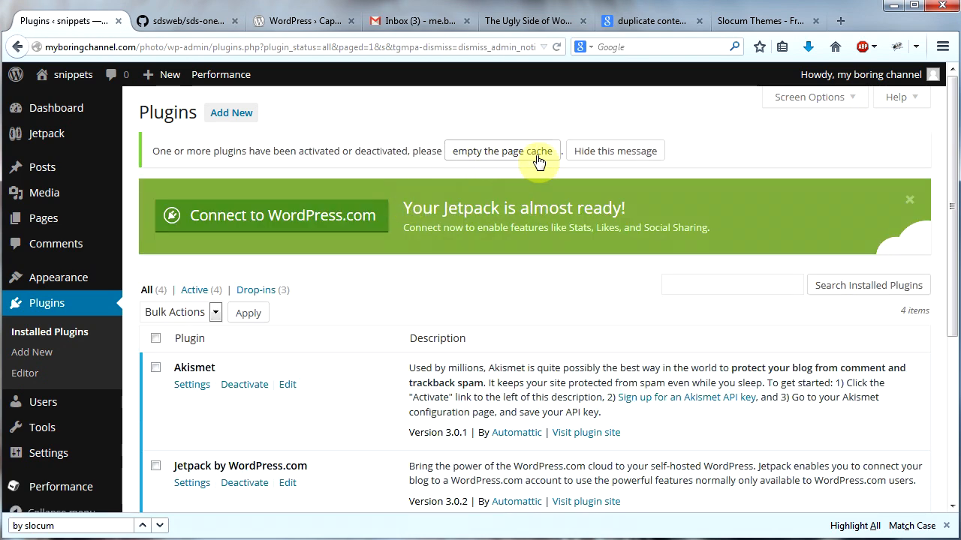
click(499, 150)
scroll(301, 301, down, 3)
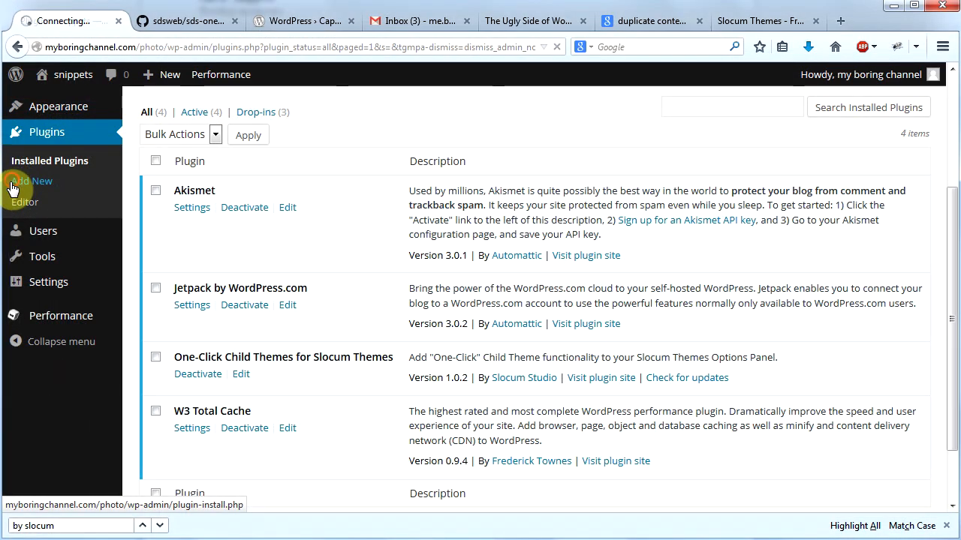
Step: Search for a new plugin with "site builder by siteorigins", then install and activate Page Builder by SiteOrigin
click(12, 188)
click(210, 245)
text(site builder by siteorigins)
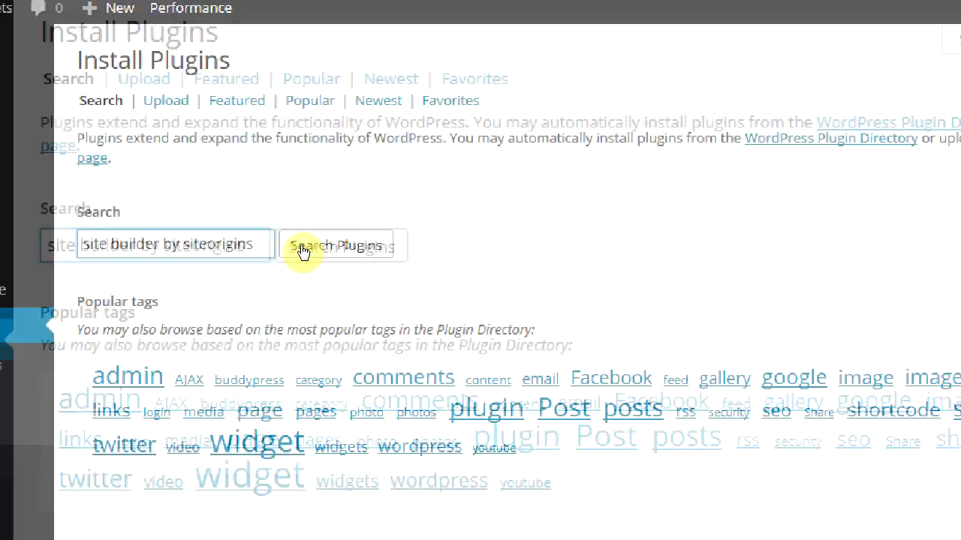
click(302, 252)
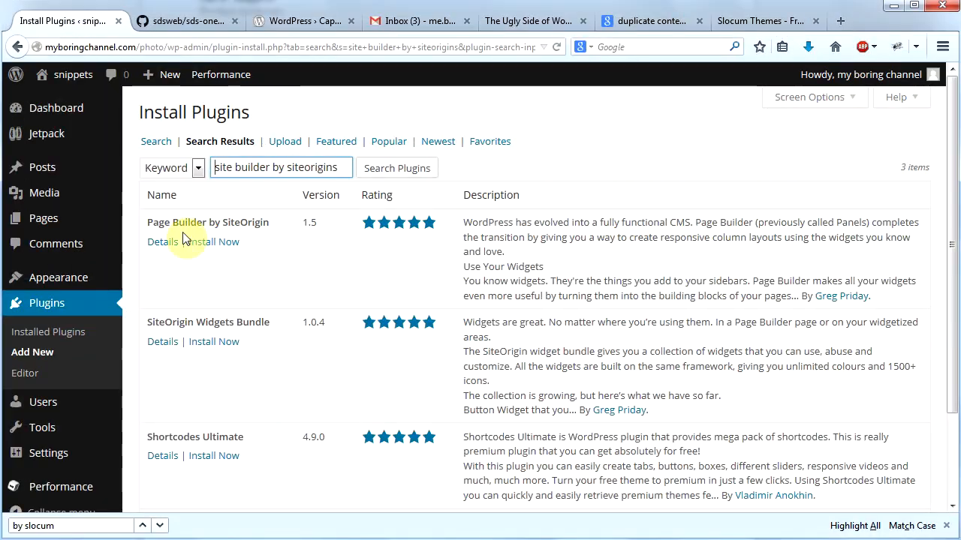
click(214, 242)
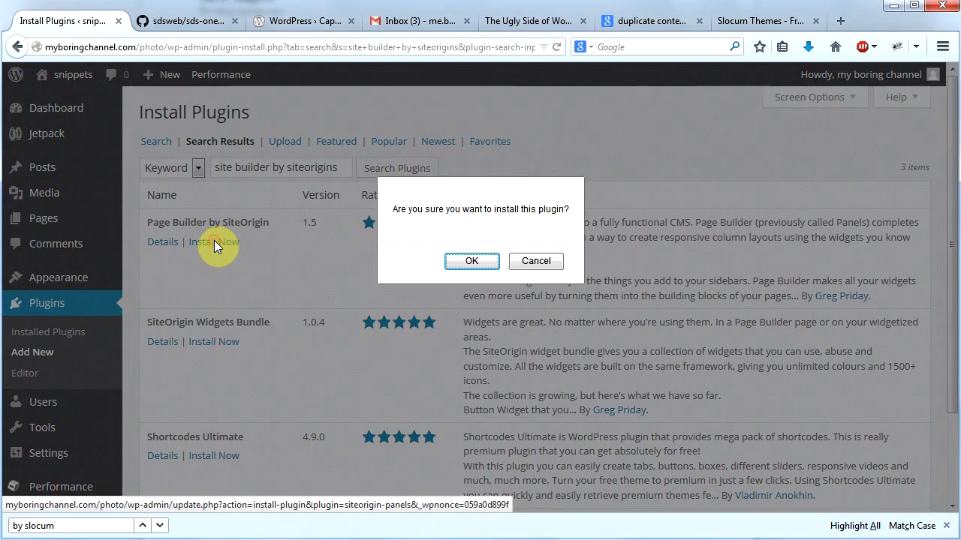
click(458, 262)
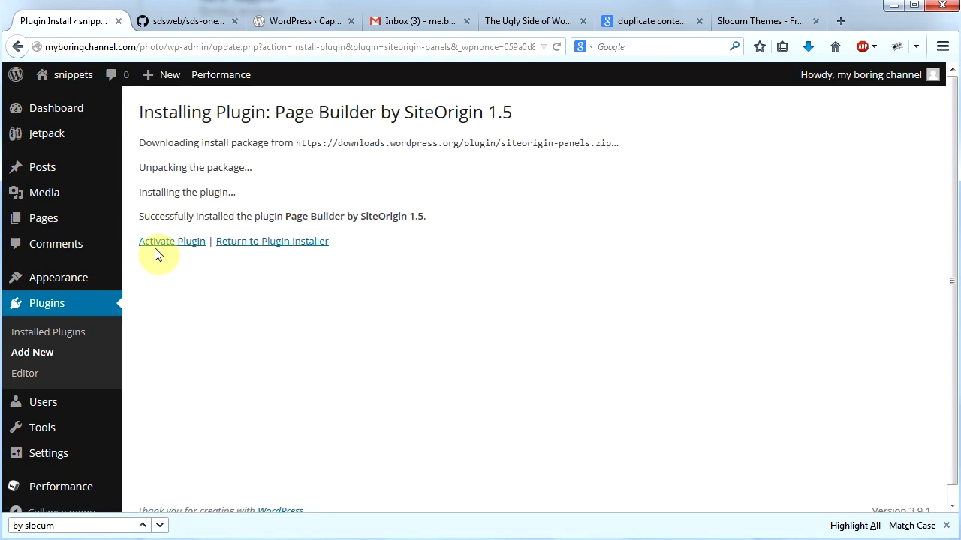
click(156, 243)
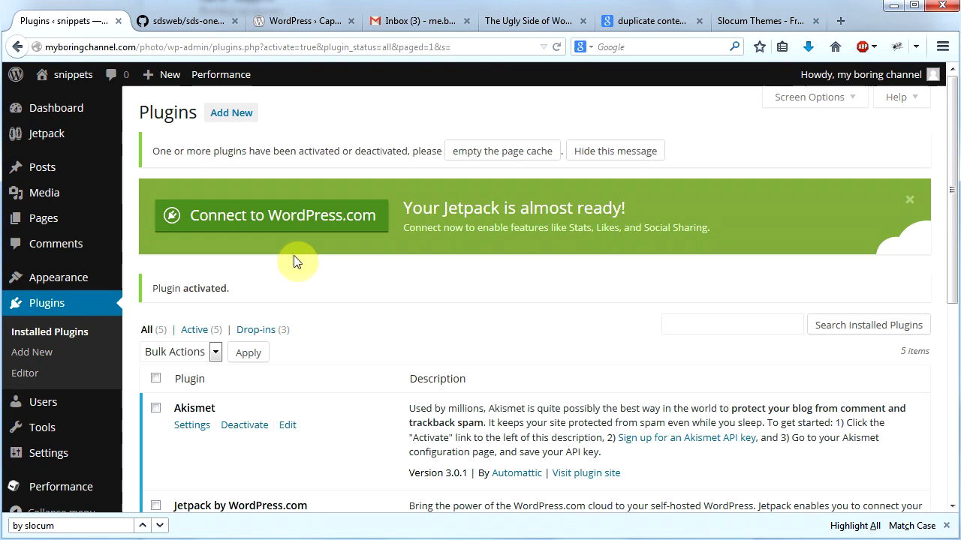
Step: Search for a new plugin with "siteorigin masonry", then install and activate Masonry Widget
click(30, 358)
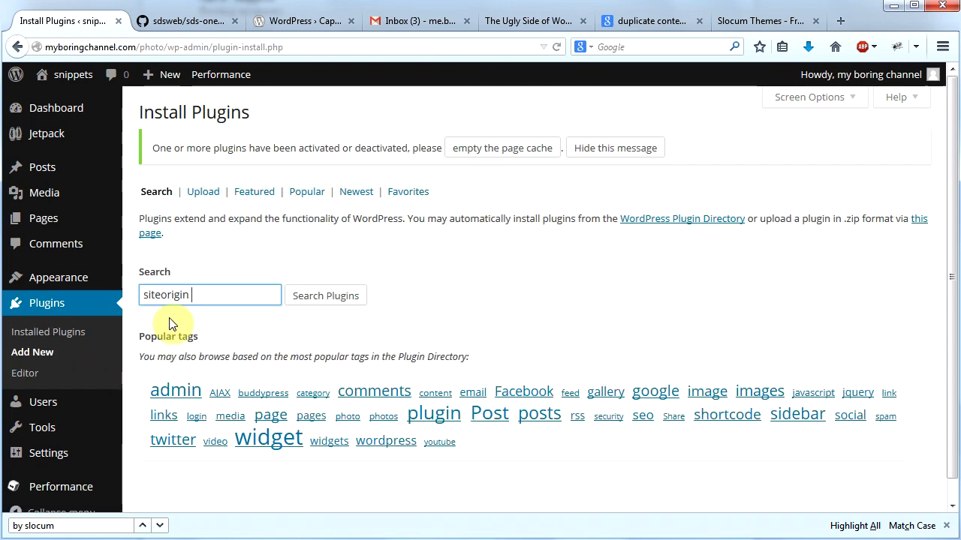
text(masonry)
click(325, 296)
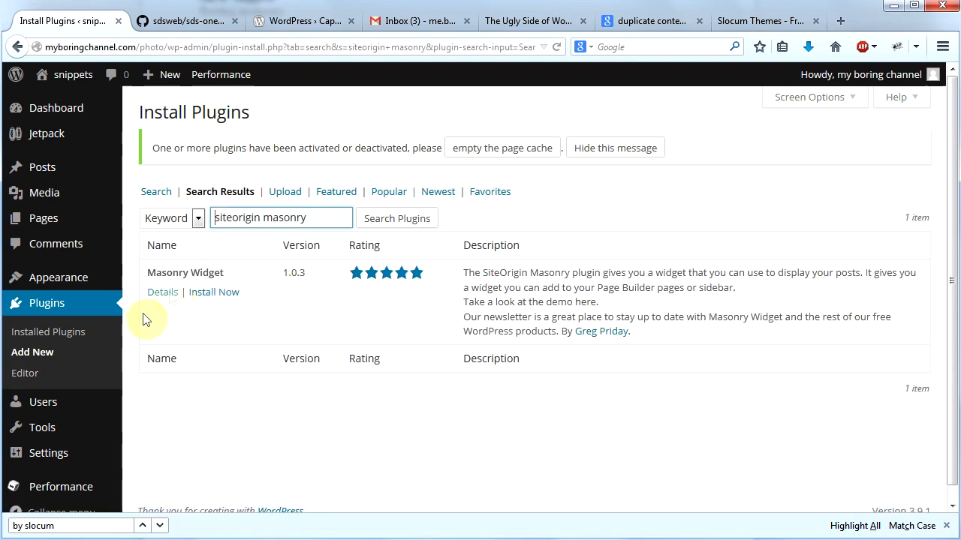
click(216, 296)
click(470, 261)
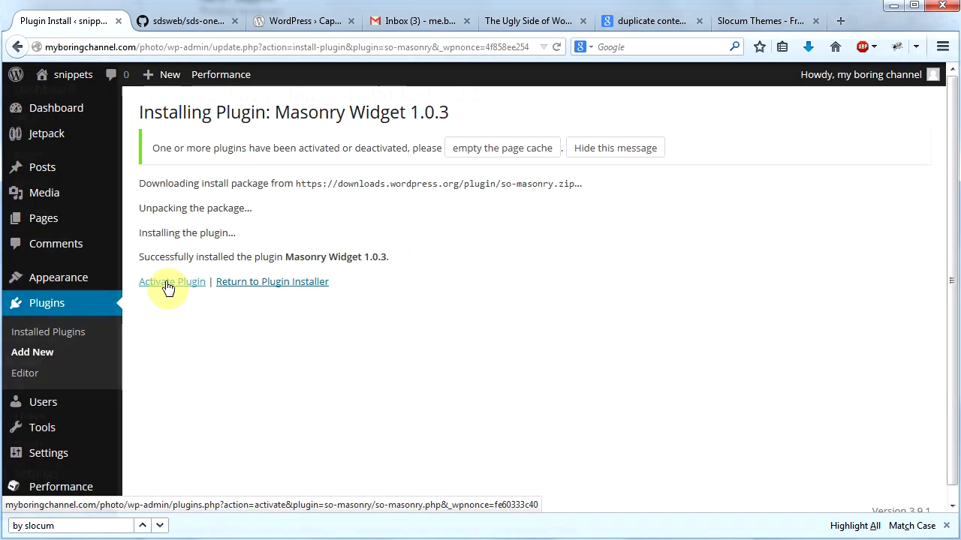
click(169, 284)
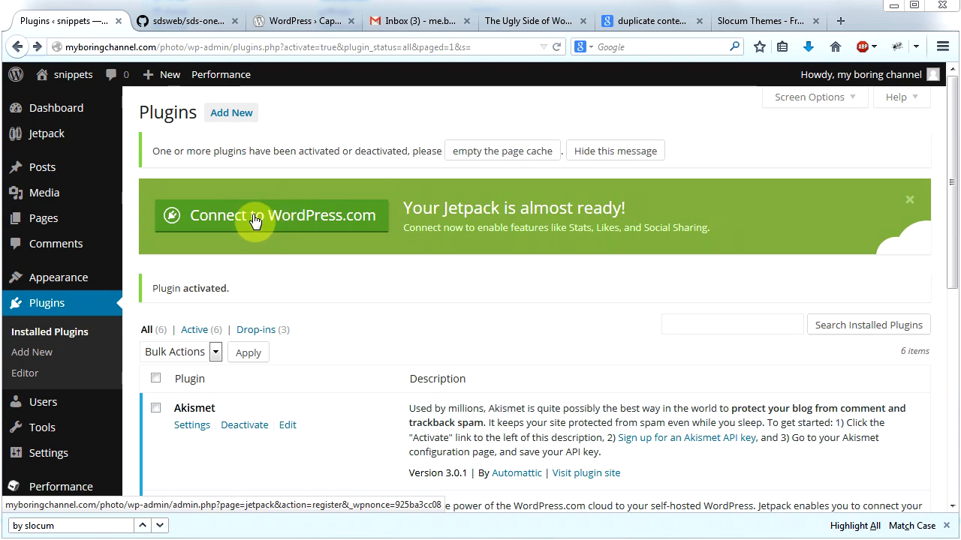
Step: Open Jetpack's Connect to WordPress.com link in a new tab and submit the account sign-up form
right_click(255, 219)
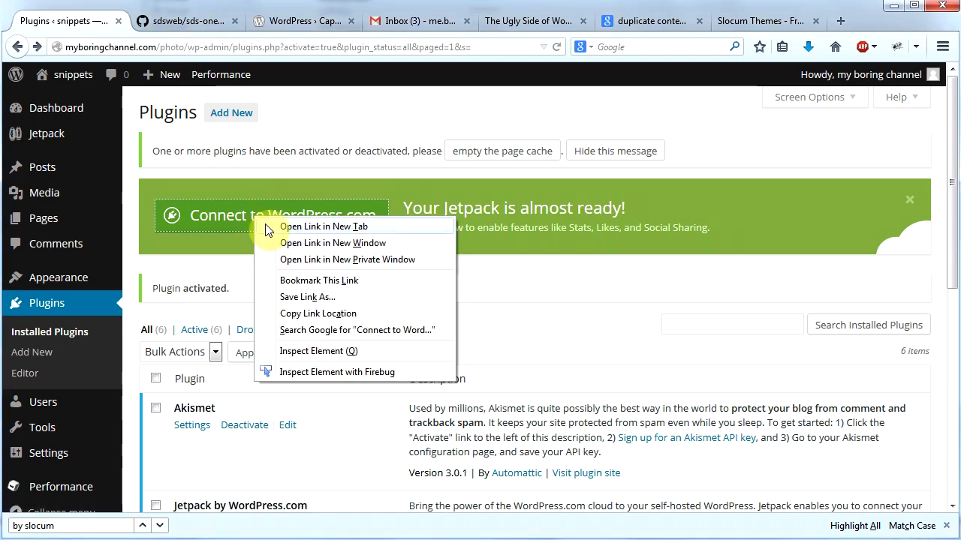
click(323, 227)
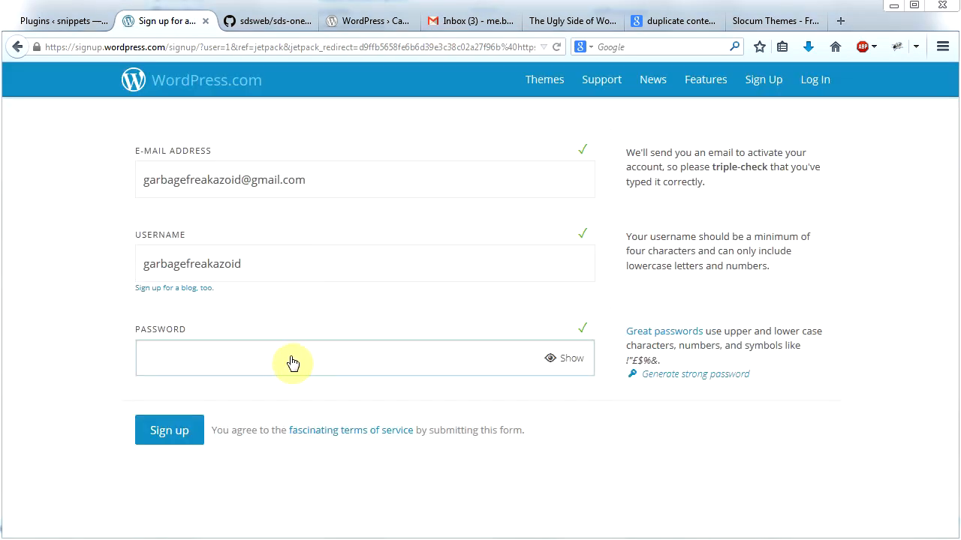
click(293, 363)
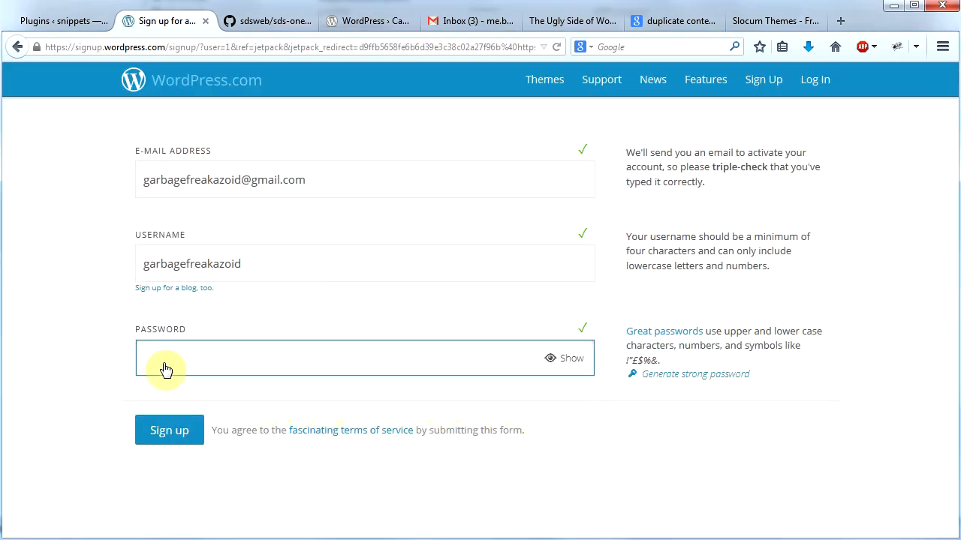
click(174, 429)
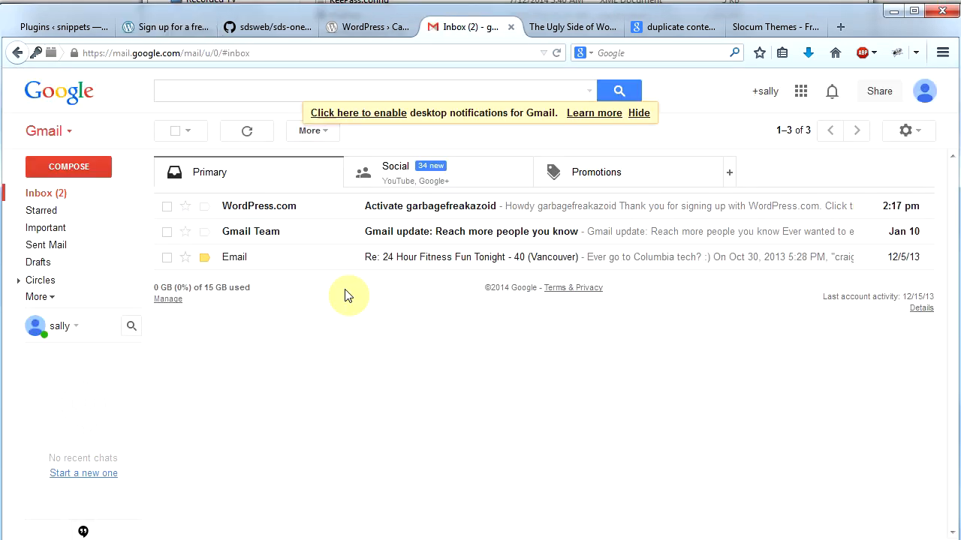
Step: Activate the new WordPress.com account from its activation e-mail and authorize the Jetpack connection
click(397, 216)
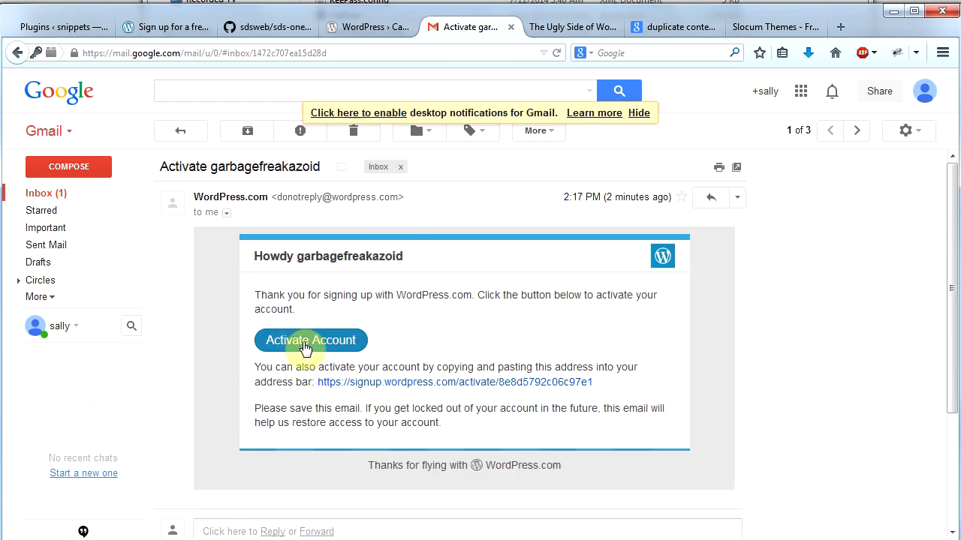
click(306, 345)
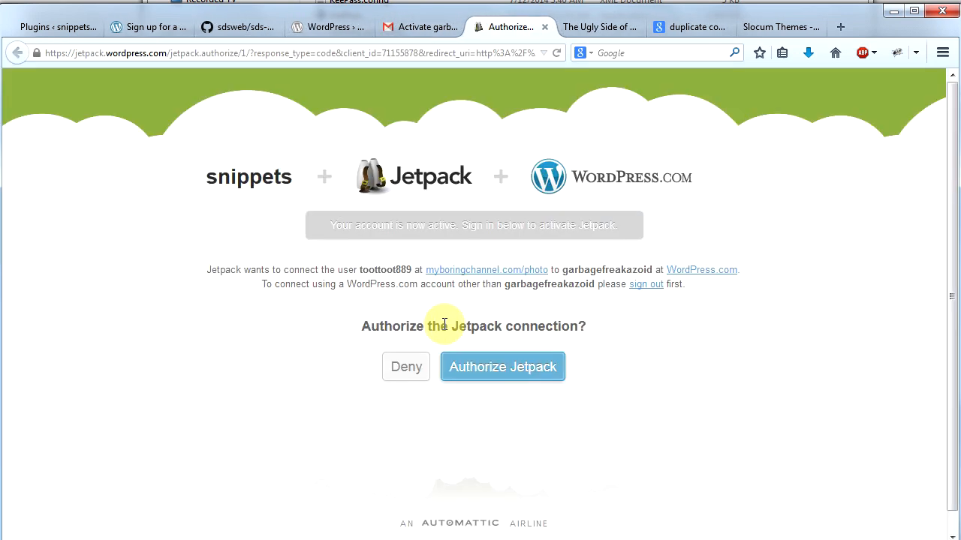
click(495, 369)
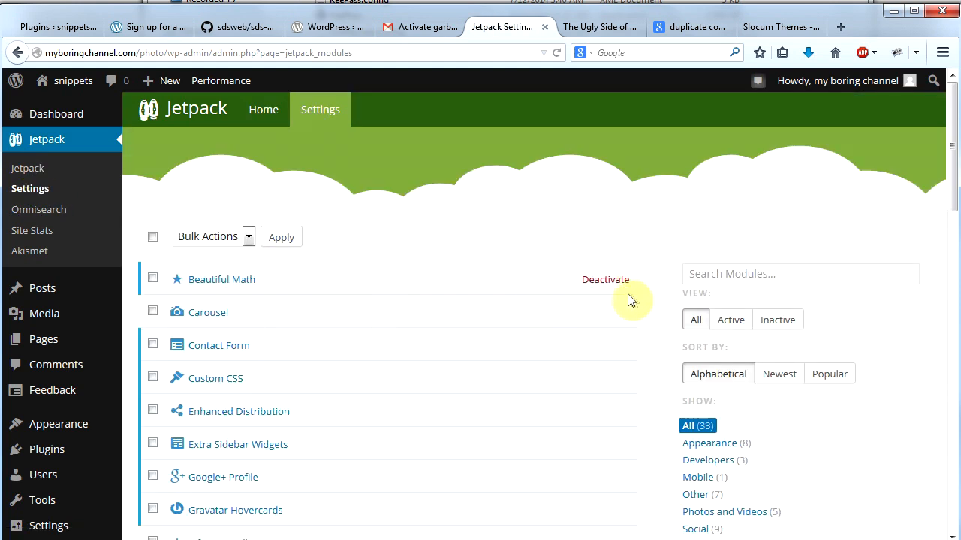
Step: In the Jetpack settings, deactivate the Custom CSS, Google+ Profile and Gravatar Hovercards modules
click(607, 284)
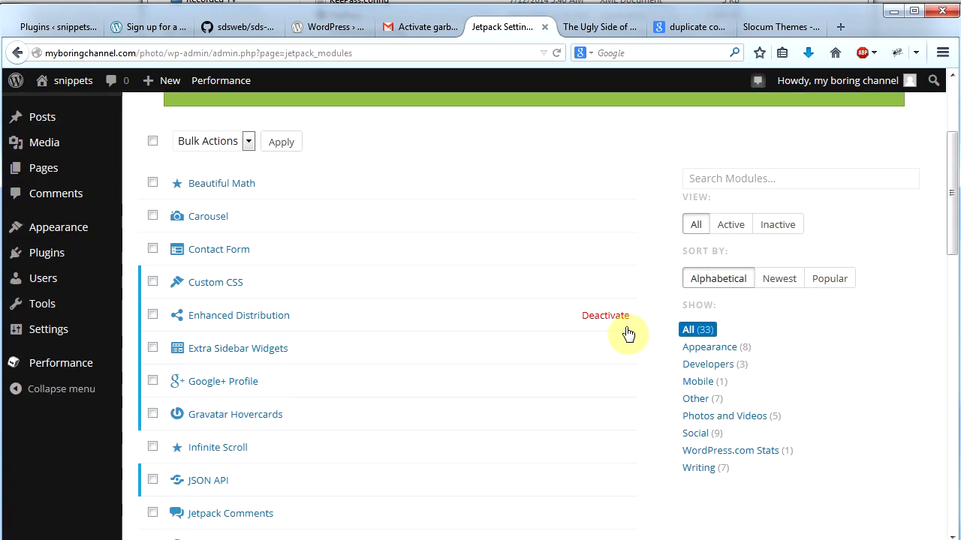
click(612, 285)
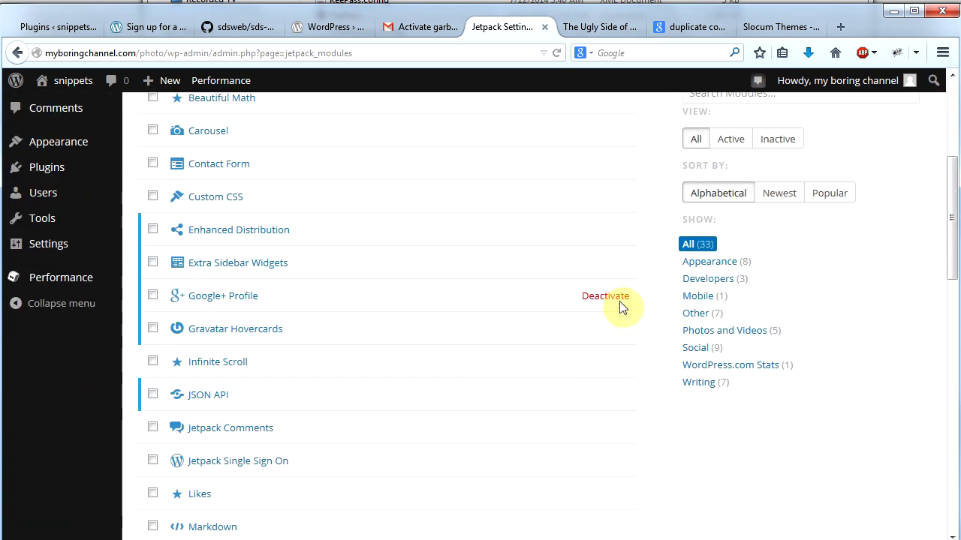
click(616, 299)
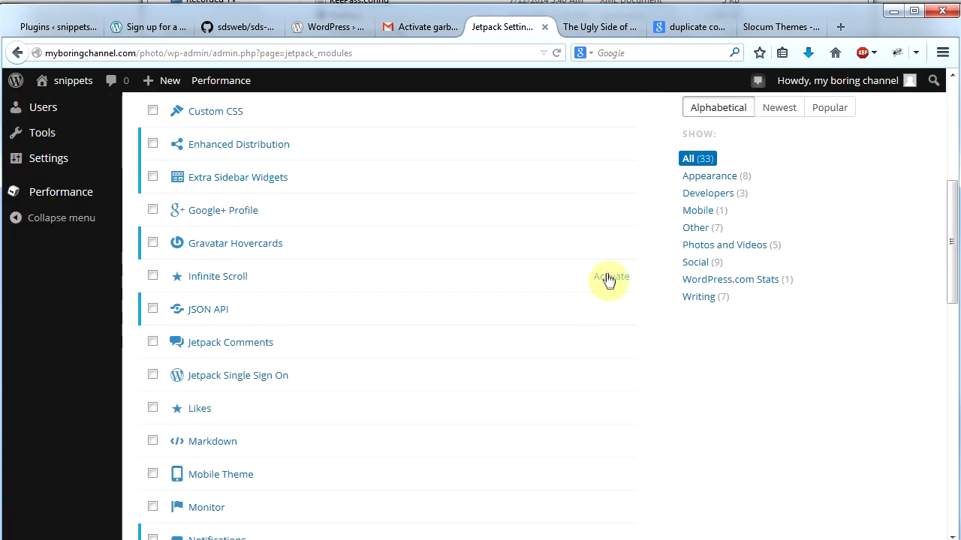
click(612, 246)
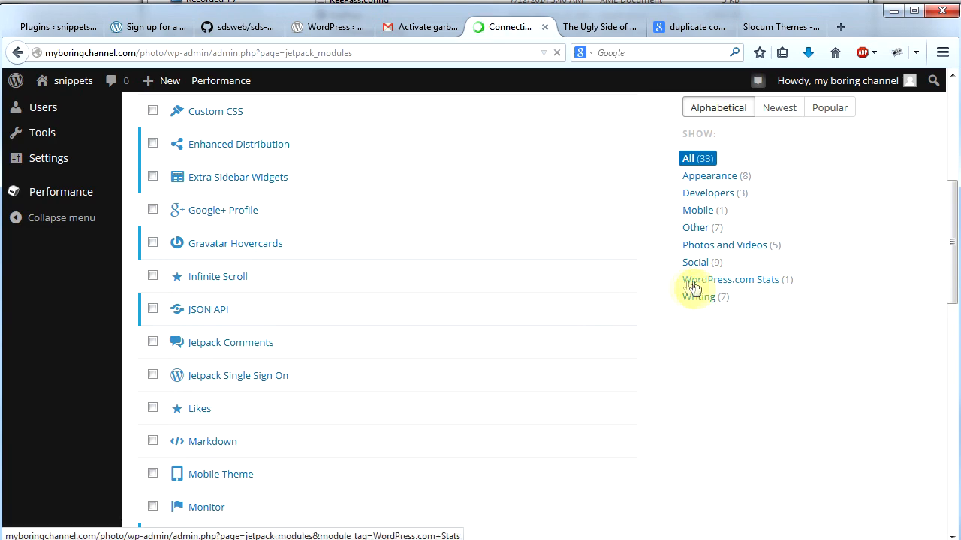
Step: Deactivate further Jetpack modules, including Notifications, Omnisearch and Site Verification
scroll(633, 364, down, 3)
scroll(616, 240, up, 1)
click(609, 224)
click(617, 200)
click(605, 233)
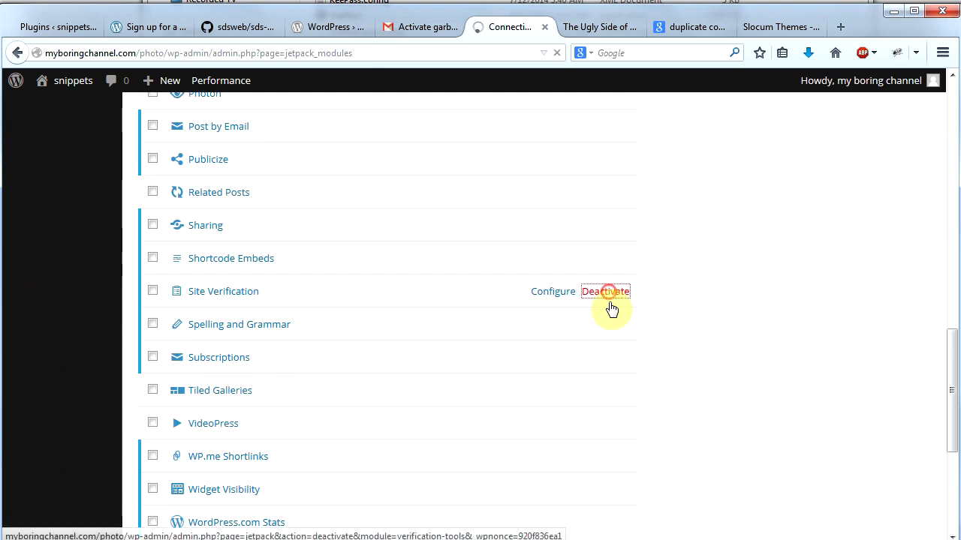
click(614, 304)
Step: Activate Jetpack's Carousel module and look through the rest of the module list
scroll(596, 324, up, 6)
scroll(597, 342, up, 5)
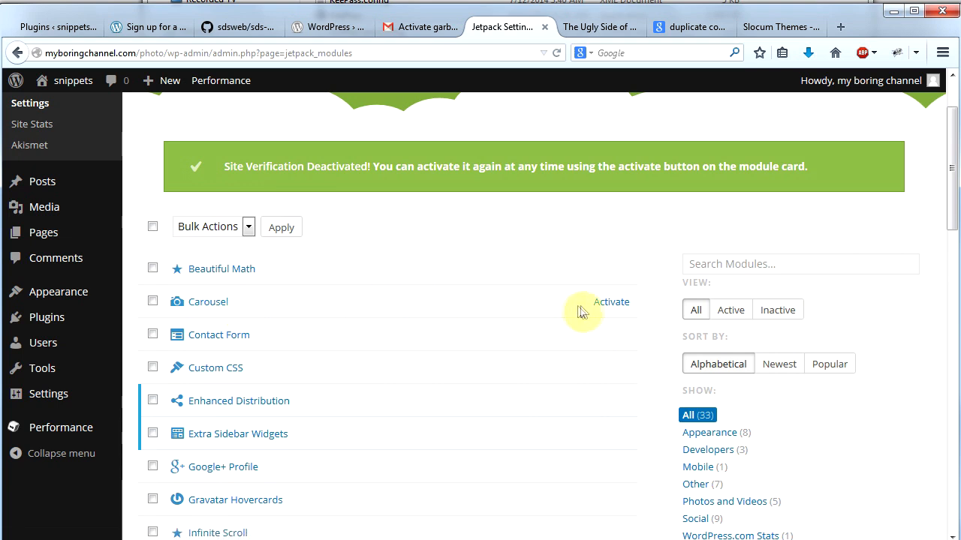
click(605, 306)
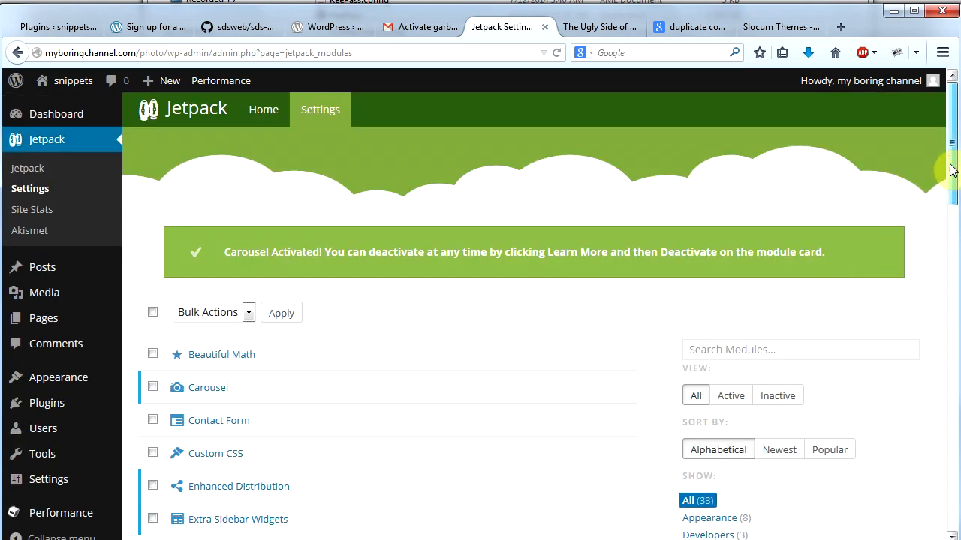
drag(951, 169, 952, 386)
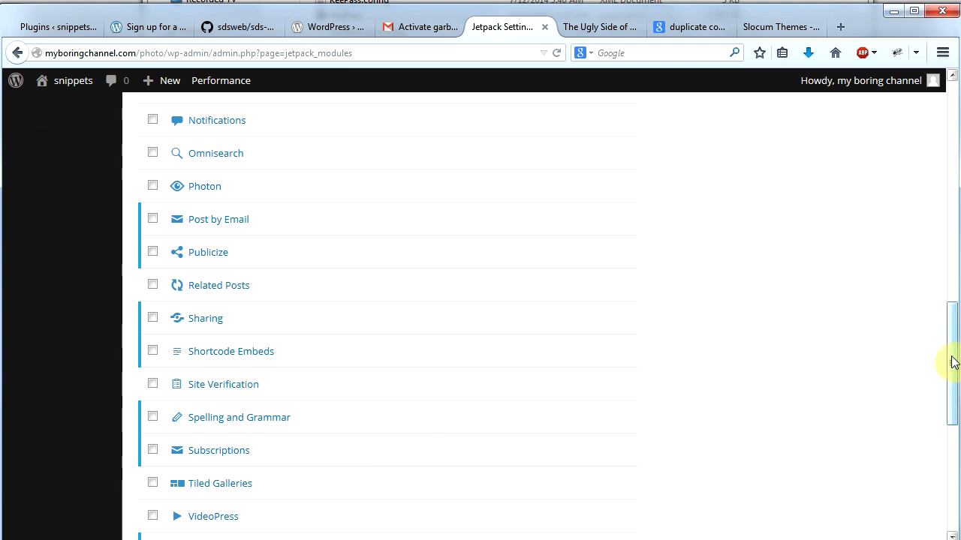
drag(952, 361, 948, 418)
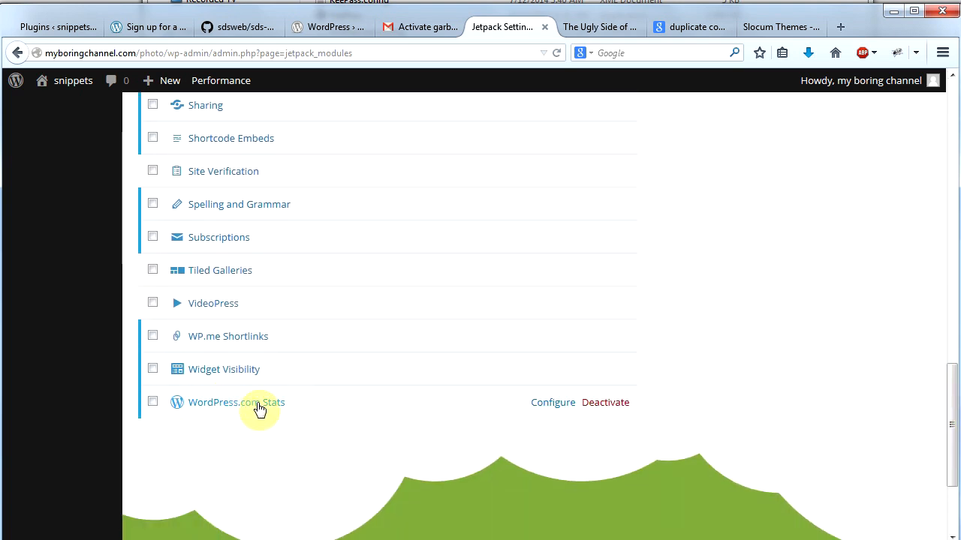
drag(948, 440, 948, 150)
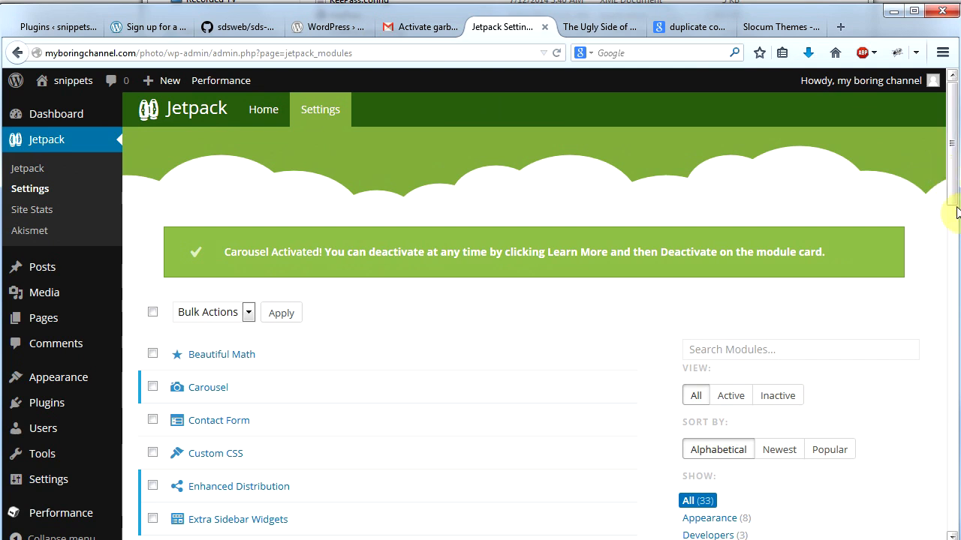
mouse_move(167, 396)
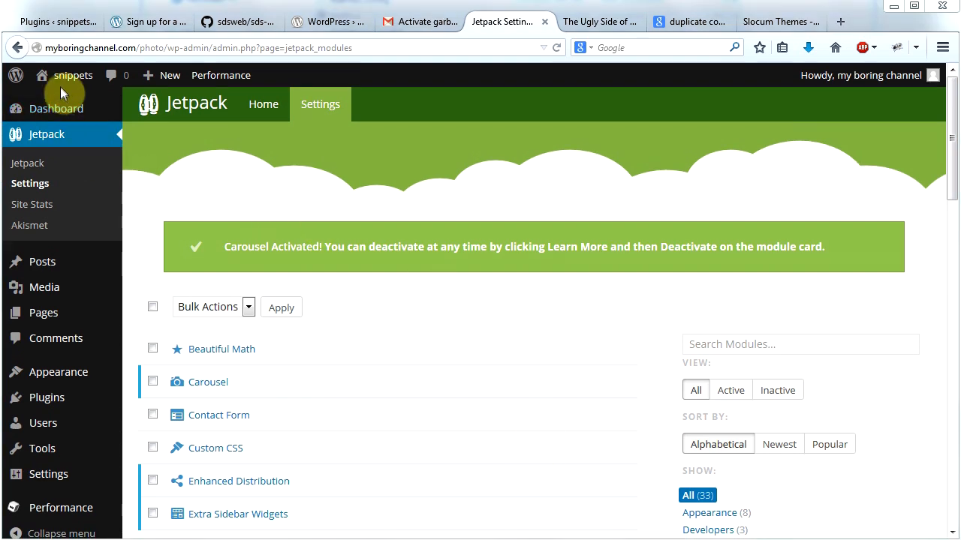
Step: Visit the snippets site and open the theme customizer from there
mouse_move(57, 81)
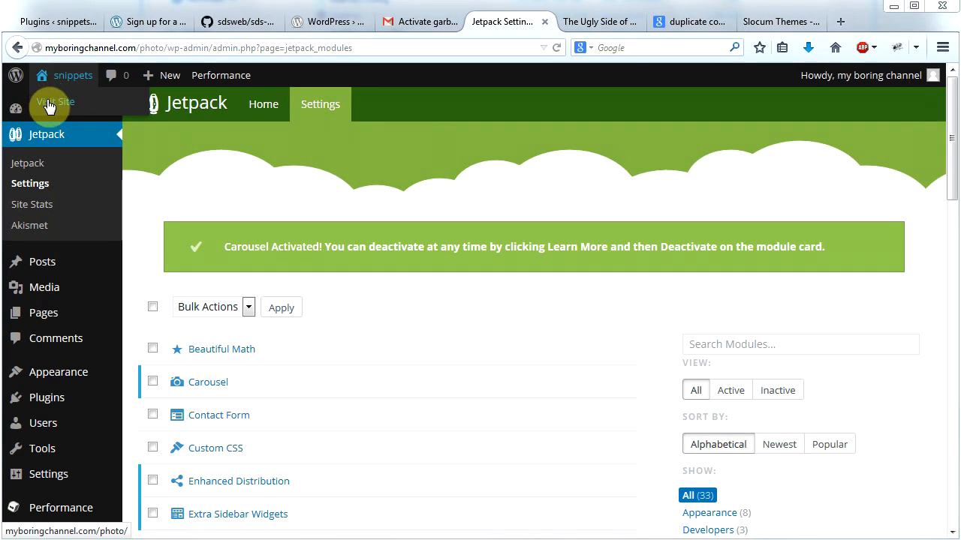
click(50, 104)
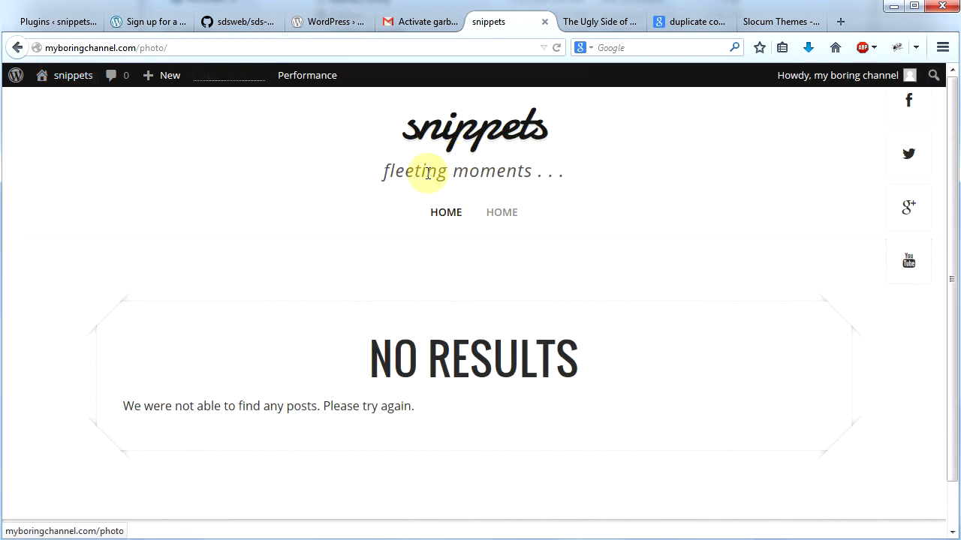
mouse_move(73, 84)
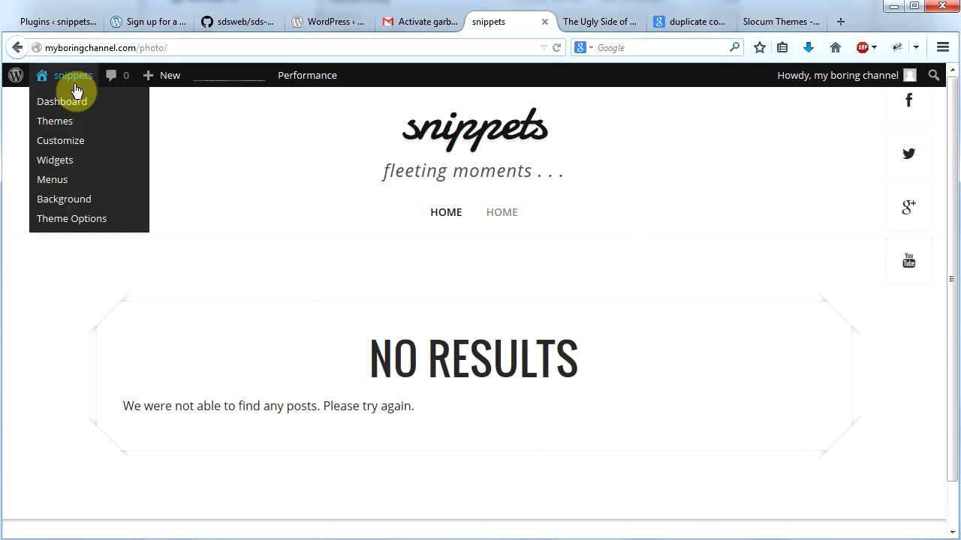
click(64, 147)
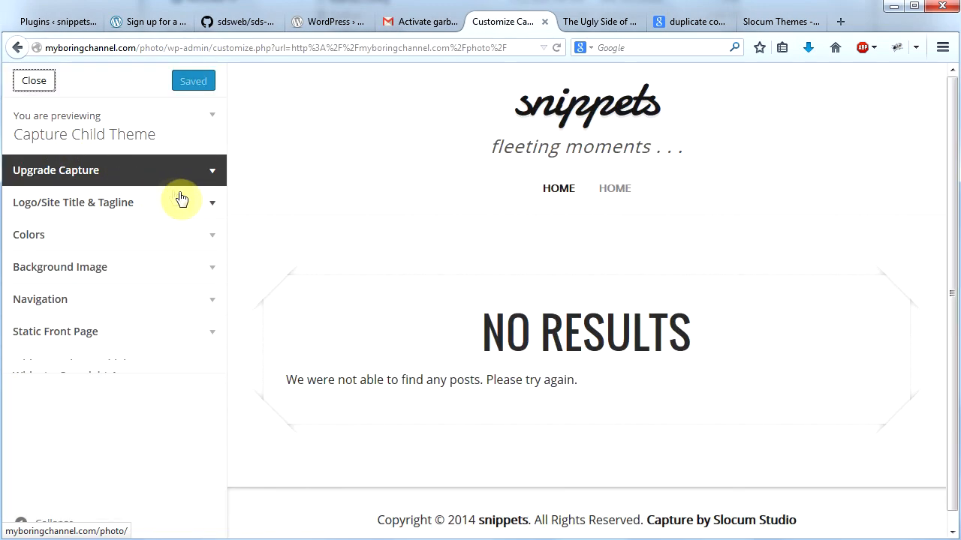
Step: Examine the site title, tagline and logo settings, including the media library and file upload options for choosing a logo
click(210, 206)
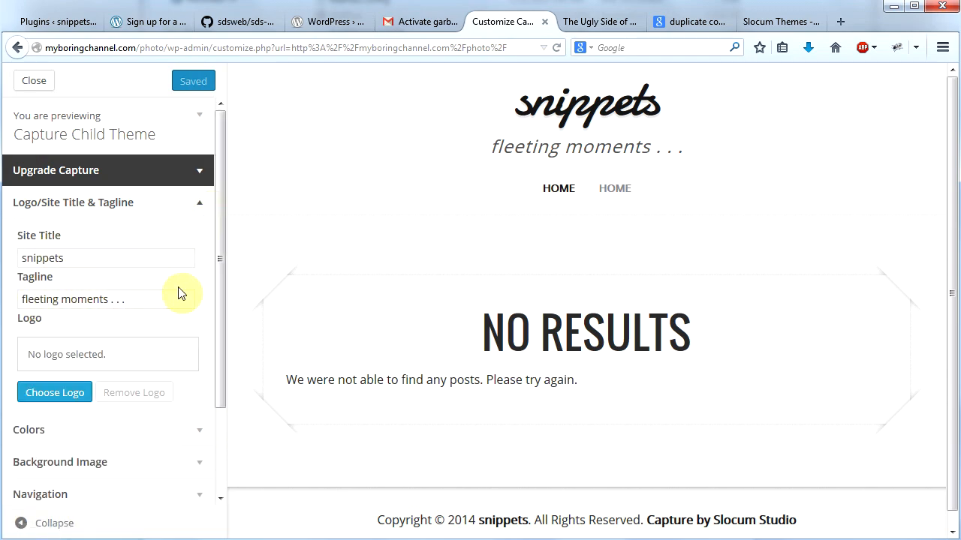
drag(219, 242, 219, 326)
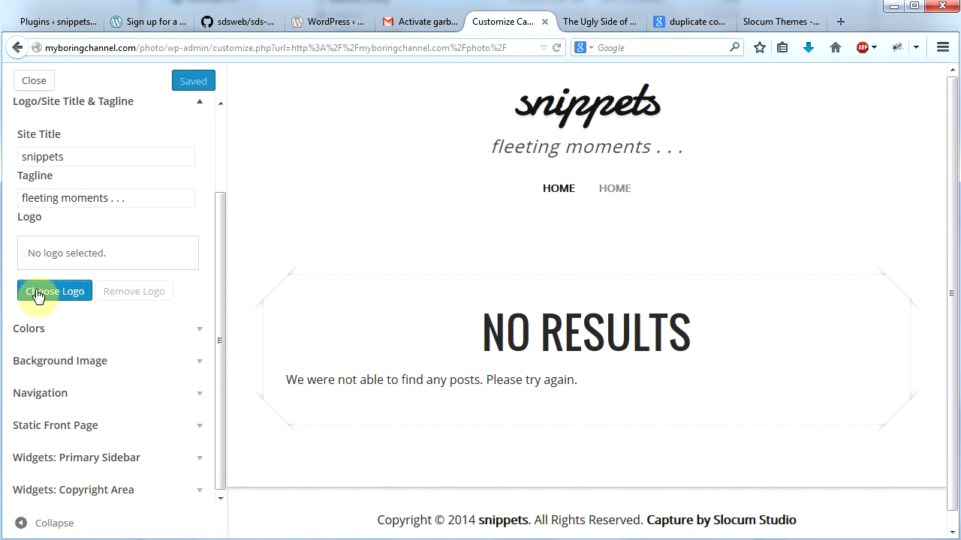
click(37, 294)
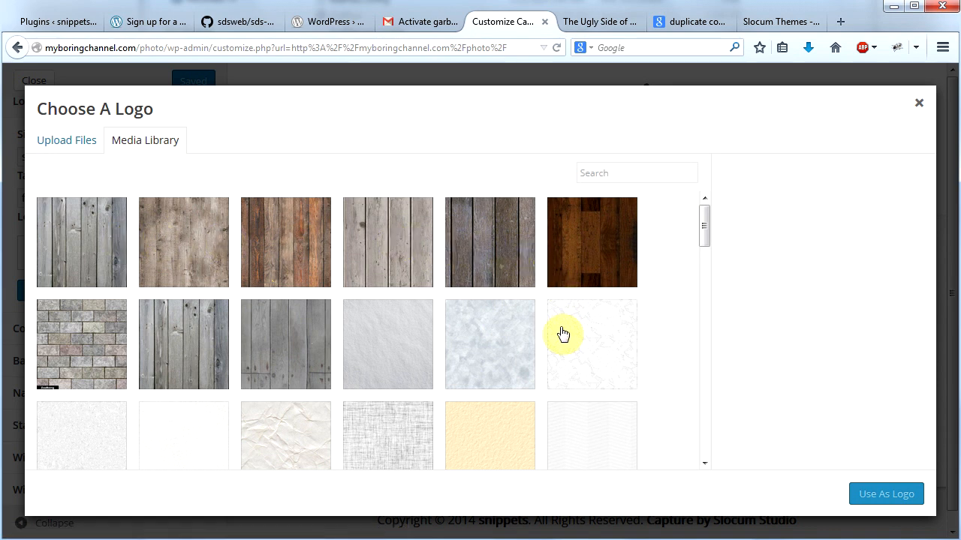
click(62, 149)
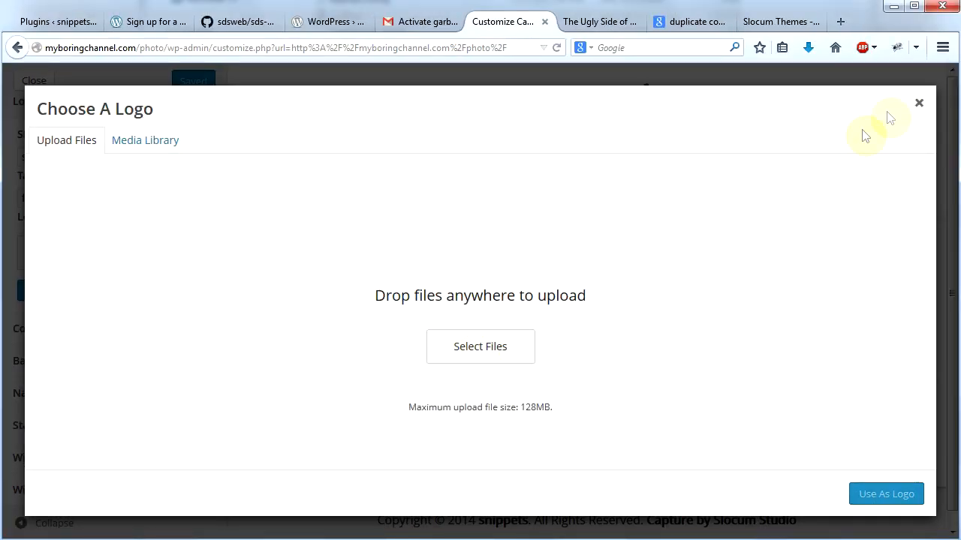
click(918, 103)
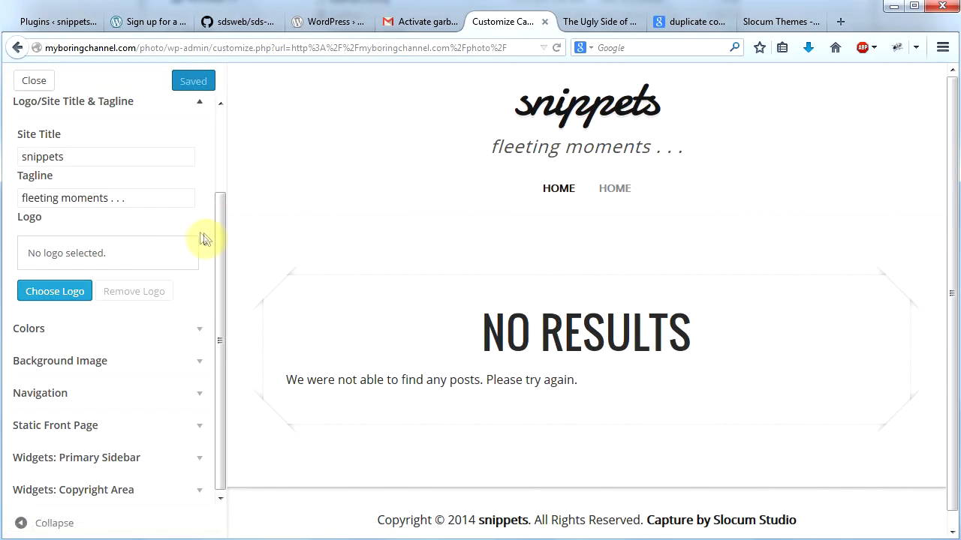
Step: Set the site's background color to a light beige, #ddd9c9
click(198, 328)
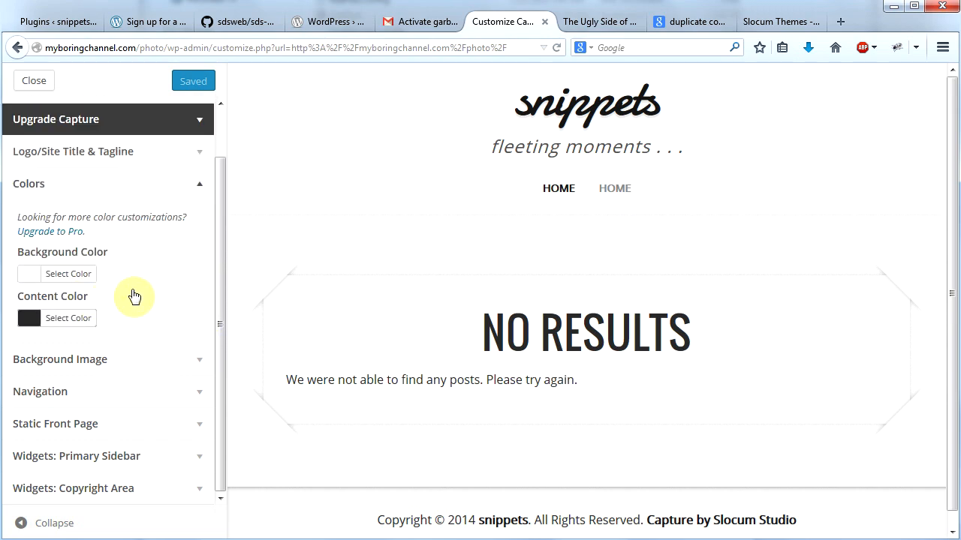
click(73, 273)
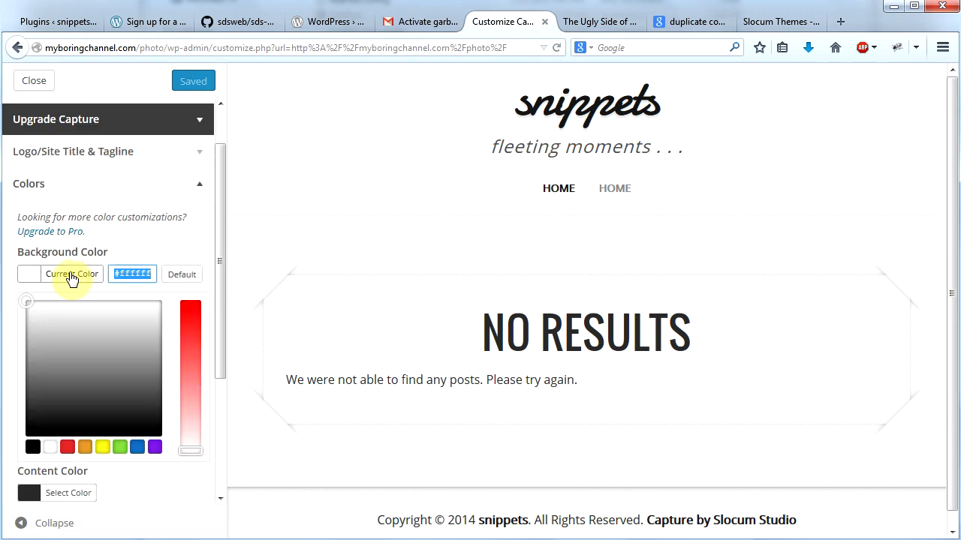
click(85, 446)
drag(191, 347, 186, 440)
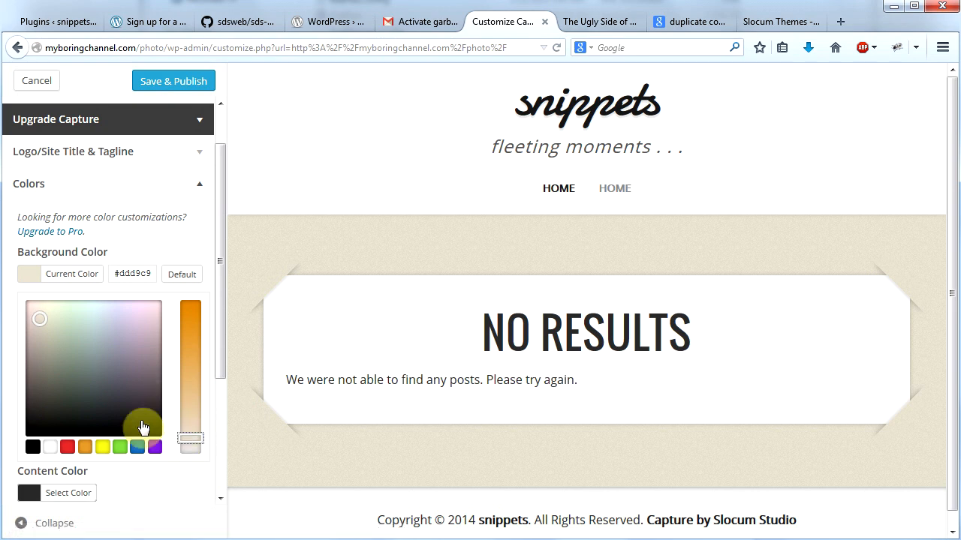
Step: Examine the customizer's Background Image options, including the area for uploading a new file
scroll(220, 454, down, 3)
scroll(221, 453, down, 1)
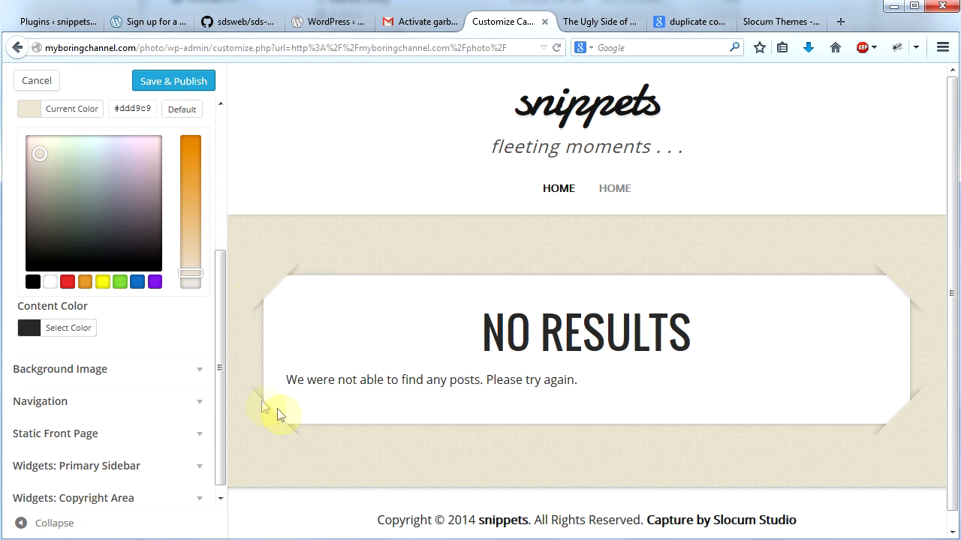
drag(220, 317, 220, 338)
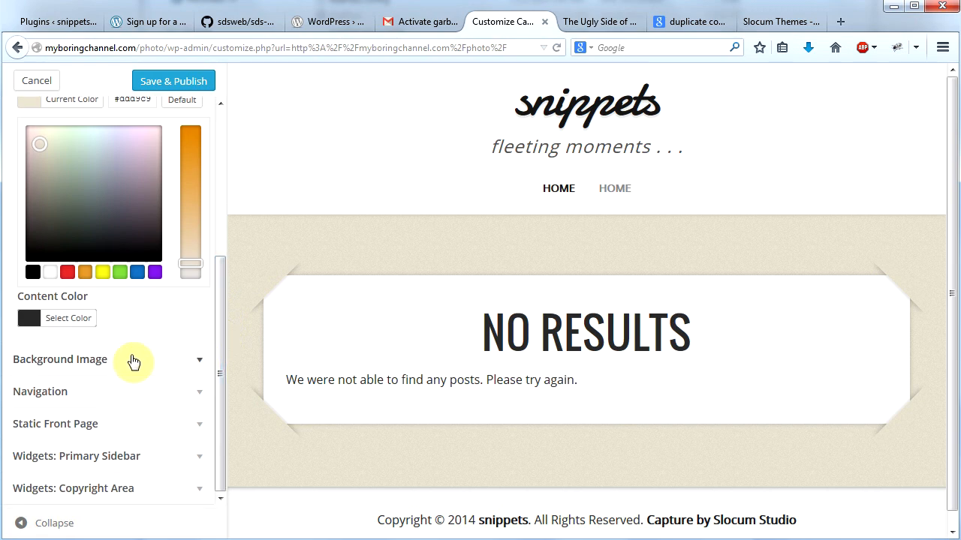
click(192, 367)
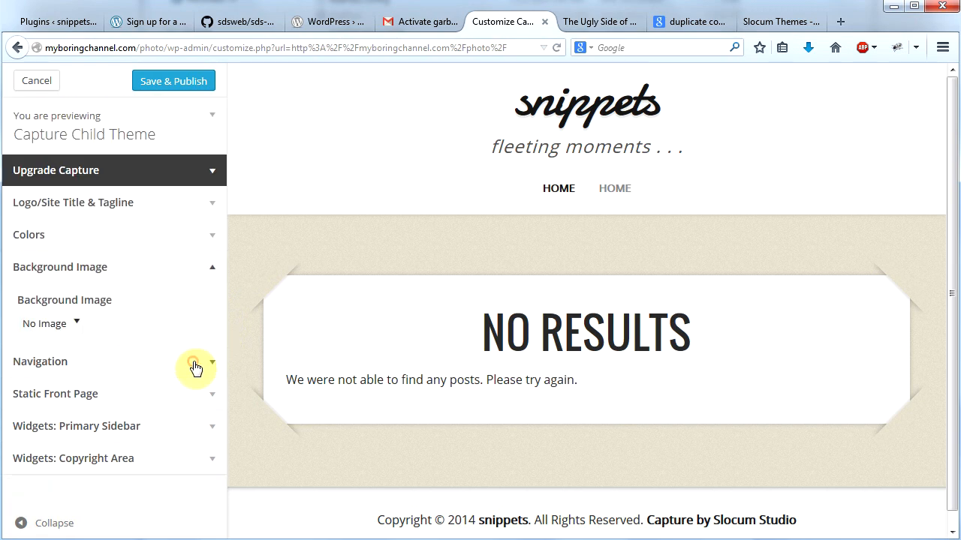
click(46, 327)
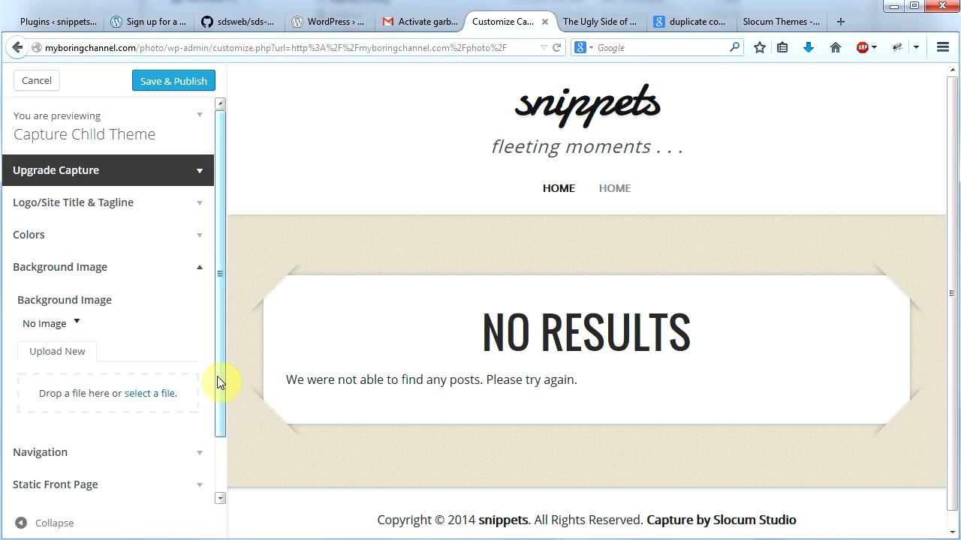
drag(217, 376, 202, 395)
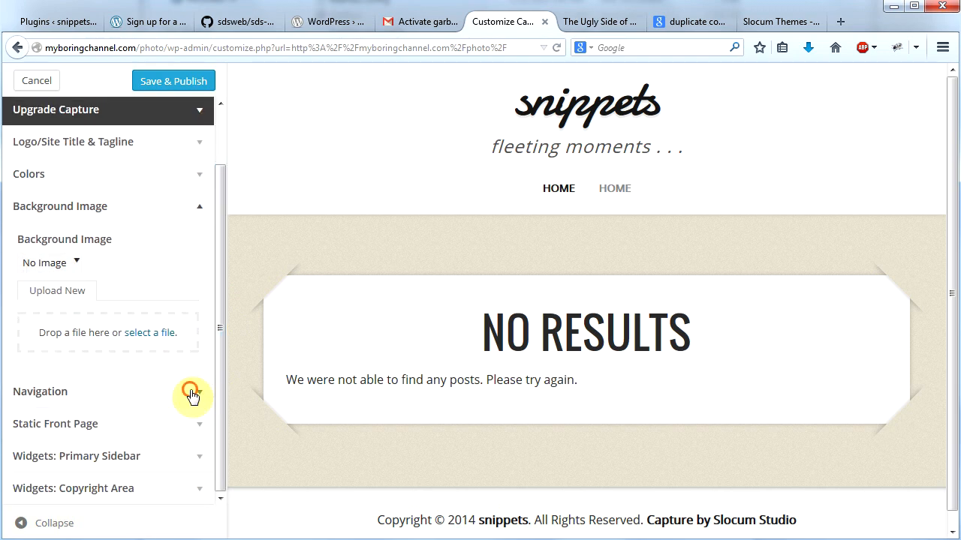
Step: Set the front page to display the static page Home and publish the theme customization
click(192, 393)
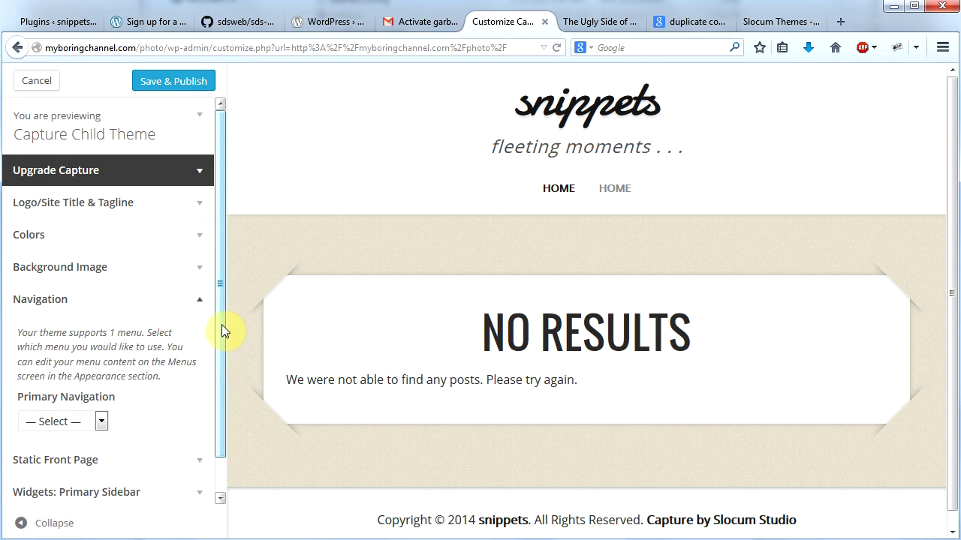
drag(217, 319, 217, 365)
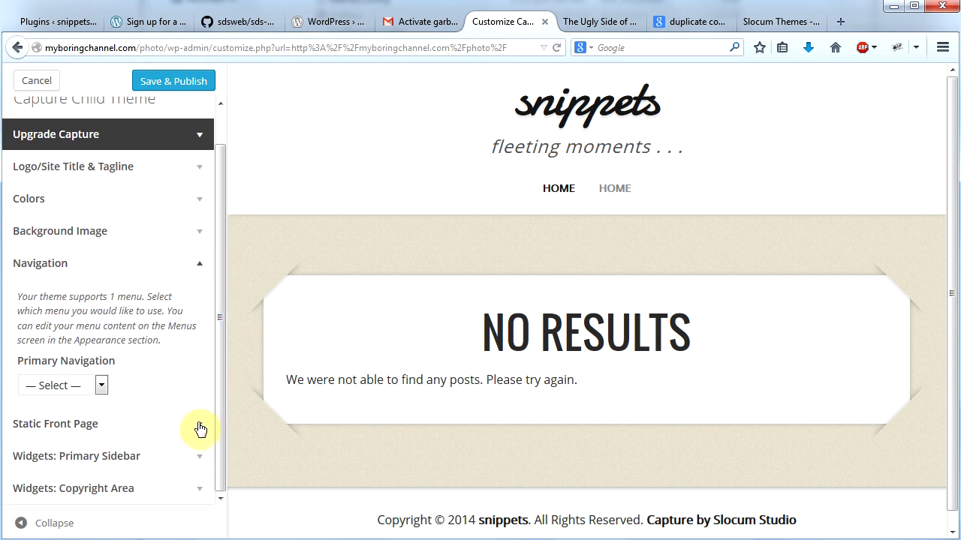
click(122, 426)
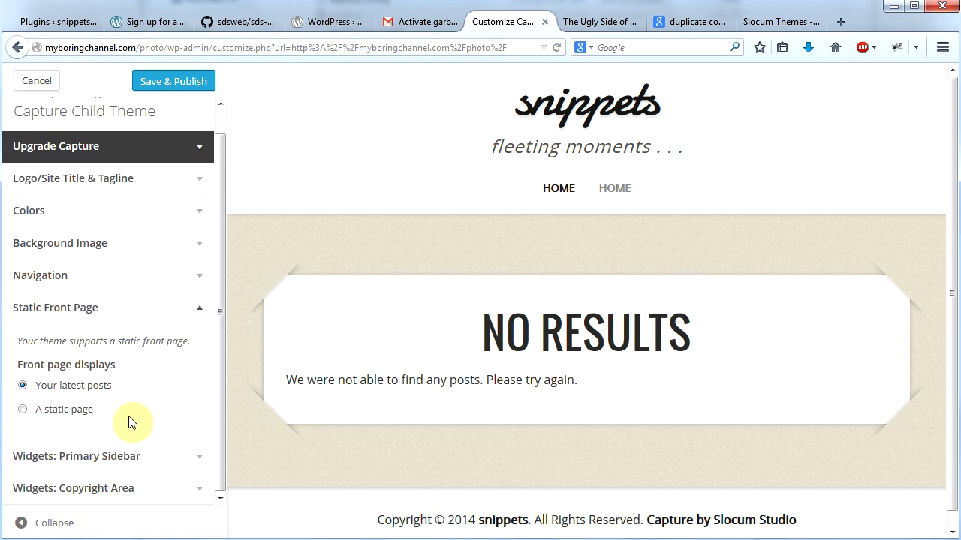
click(23, 411)
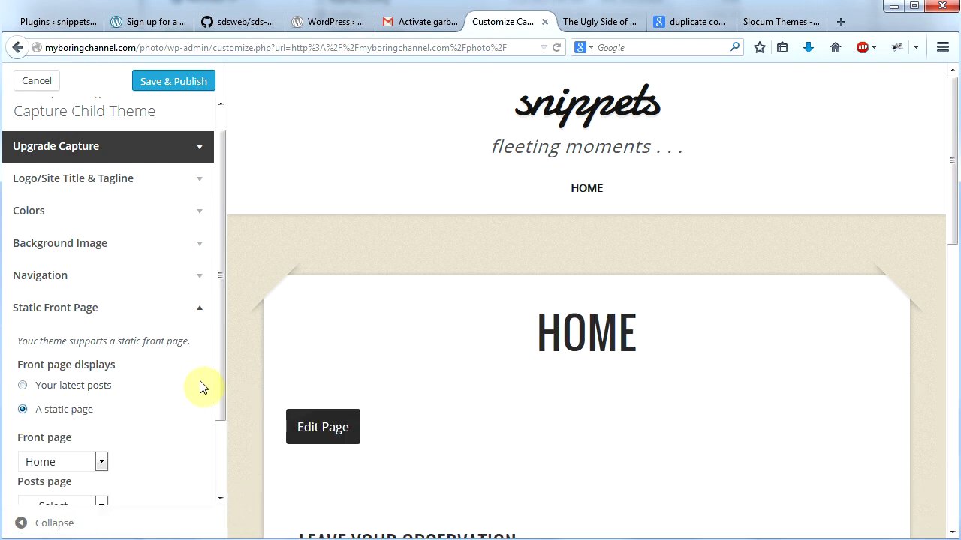
scroll(215, 395, down, 2)
scroll(207, 428, down, 1)
click(102, 376)
click(89, 409)
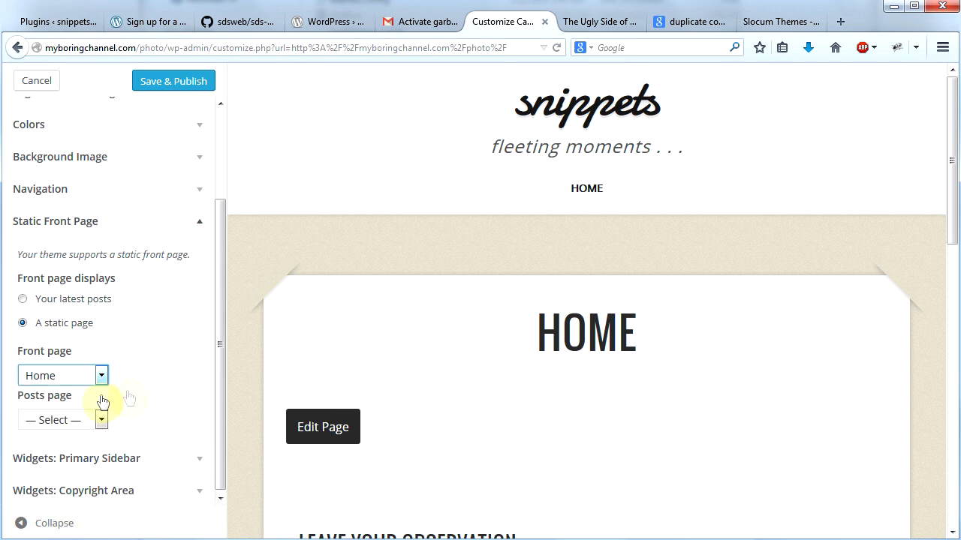
click(172, 81)
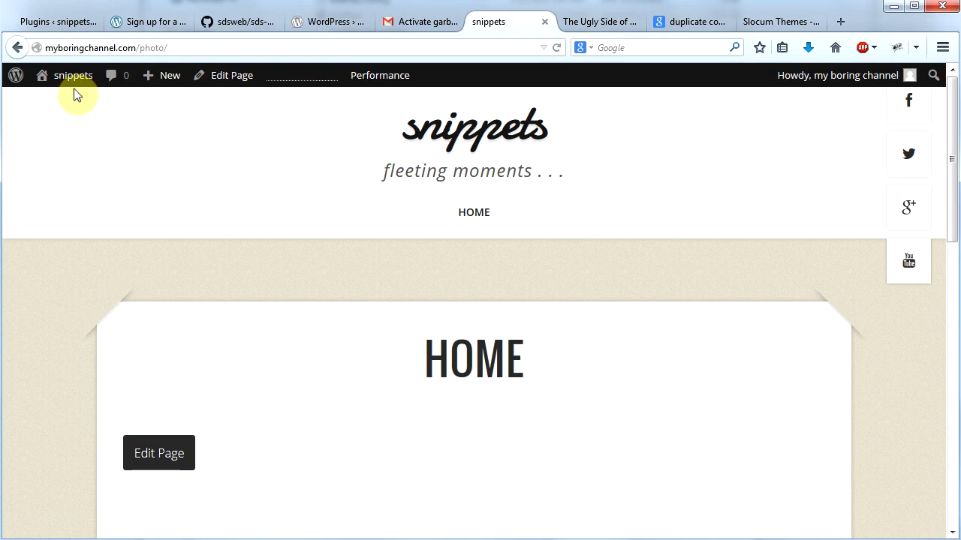
Step: Review the available static front page choices in the customizer and look over the live home page
mouse_move(72, 81)
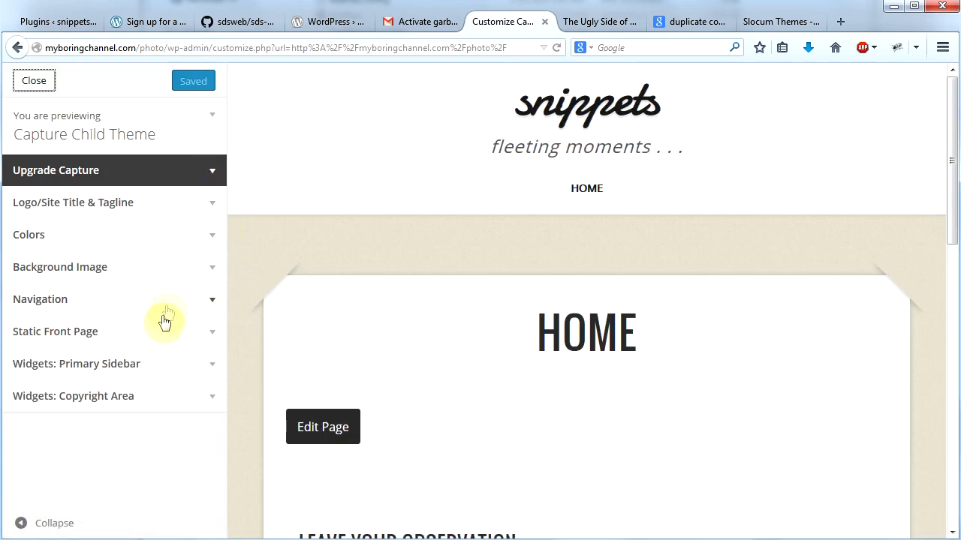
click(214, 333)
click(100, 487)
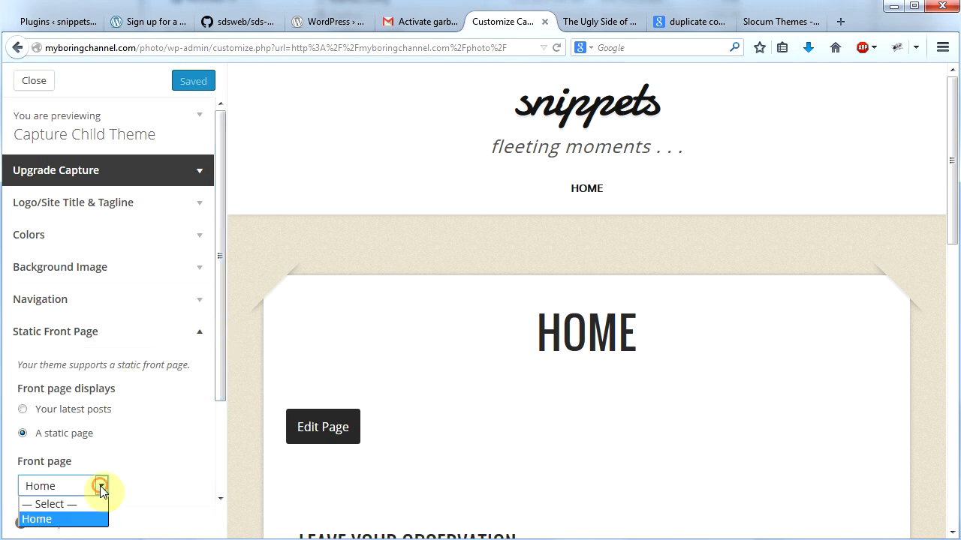
click(101, 488)
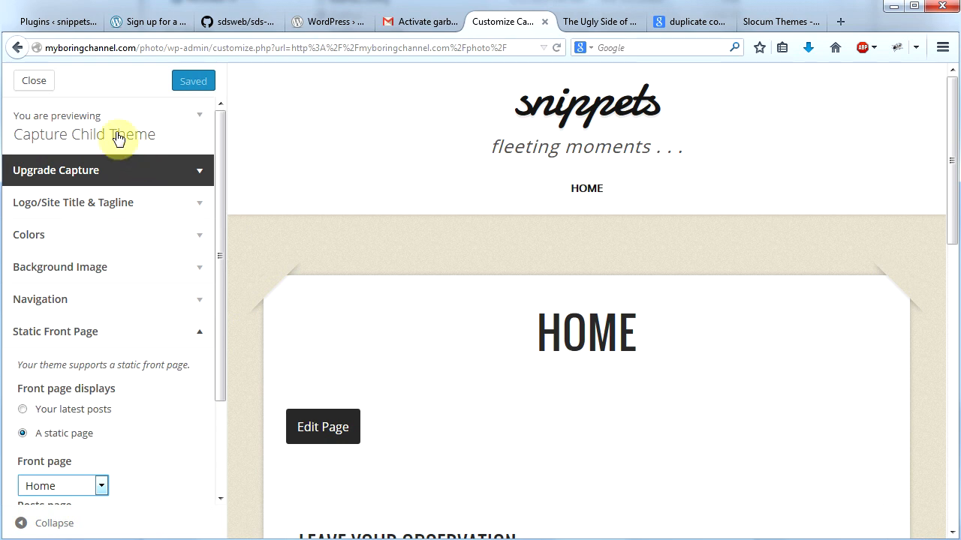
click(33, 81)
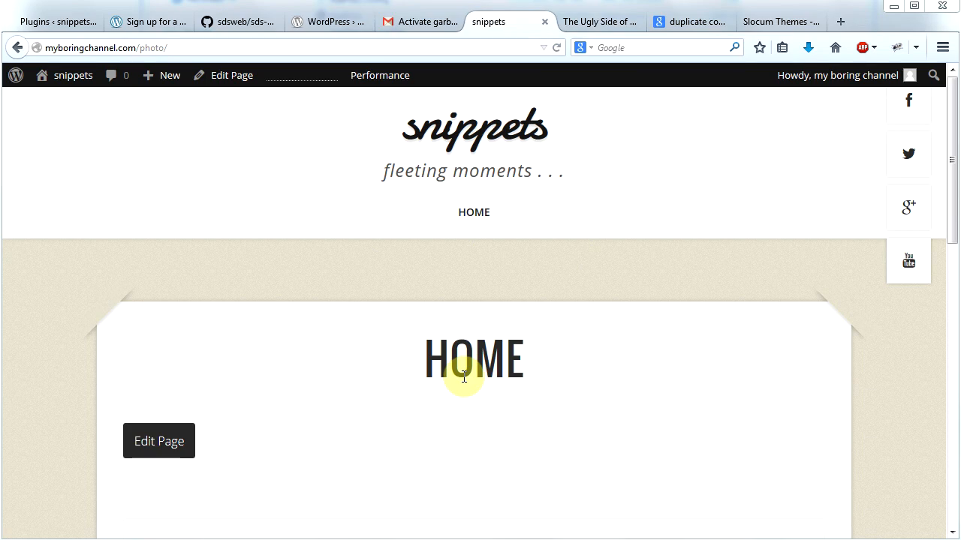
scroll(952, 195, down, 3)
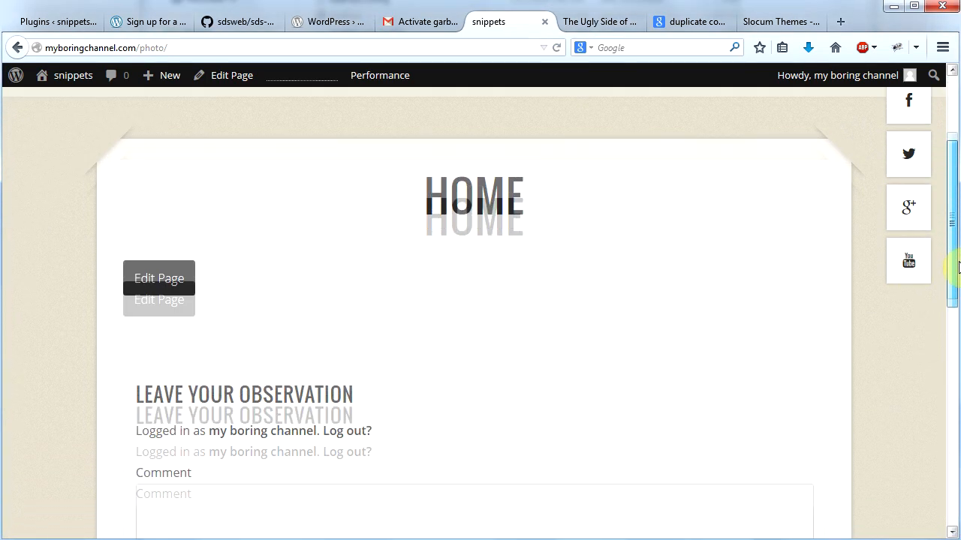
scroll(859, 238, up, 3)
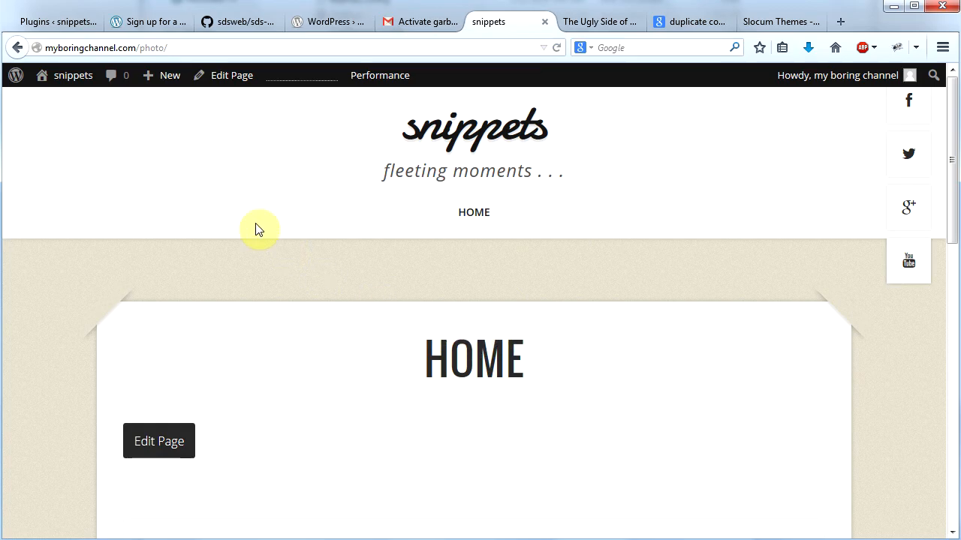
Step: Create a new page titled Galleries and publish it
mouse_move(170, 90)
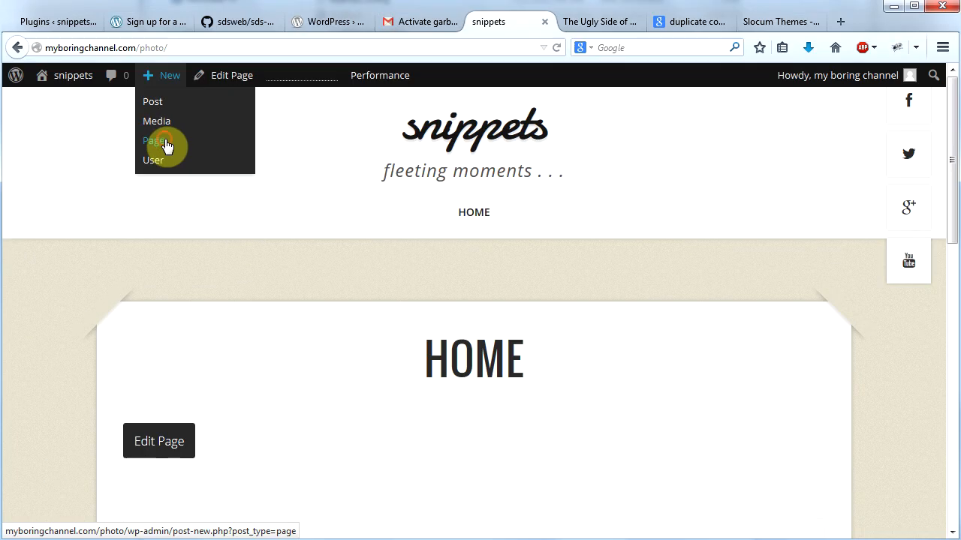
click(169, 148)
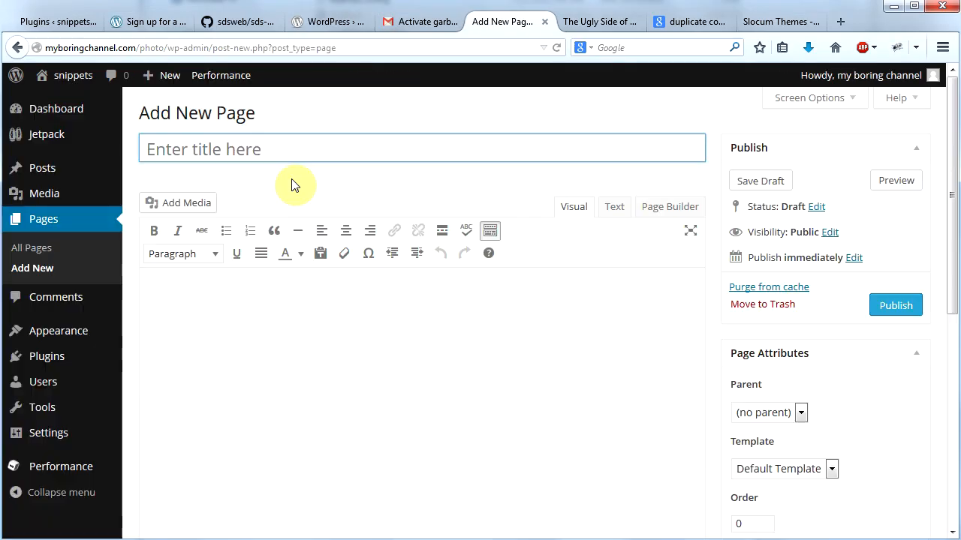
text(Galleries)
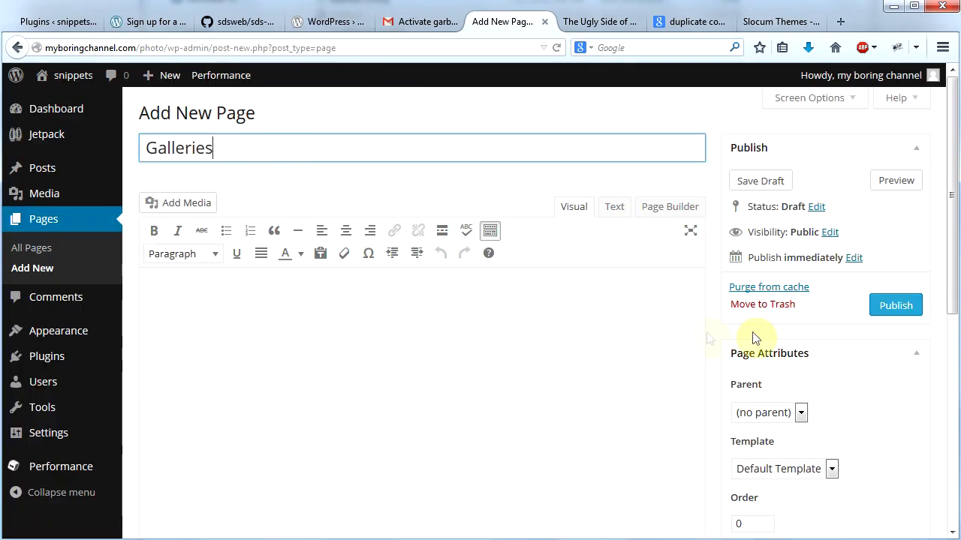
click(894, 305)
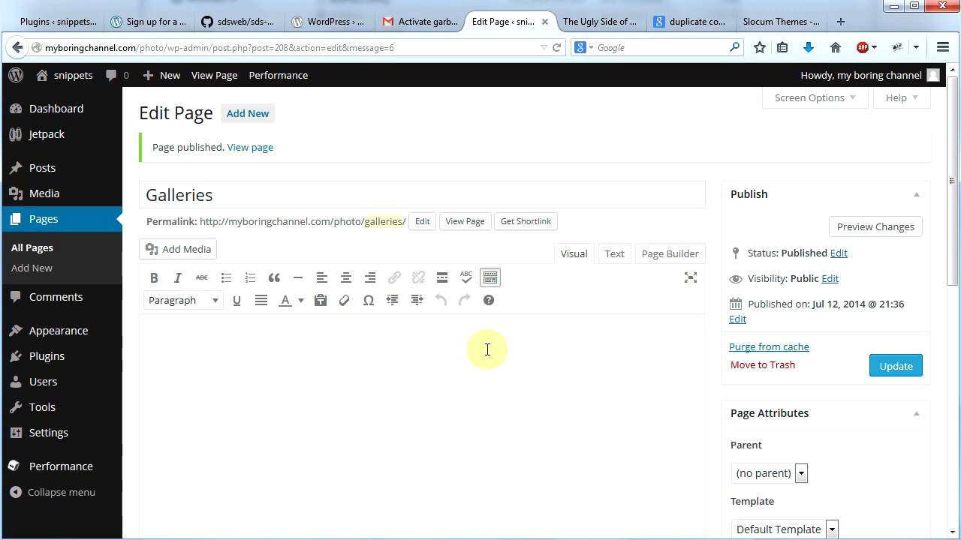
Step: Choose Galleries as the posts page in the site's reading settings and save the changes
mouse_move(70, 431)
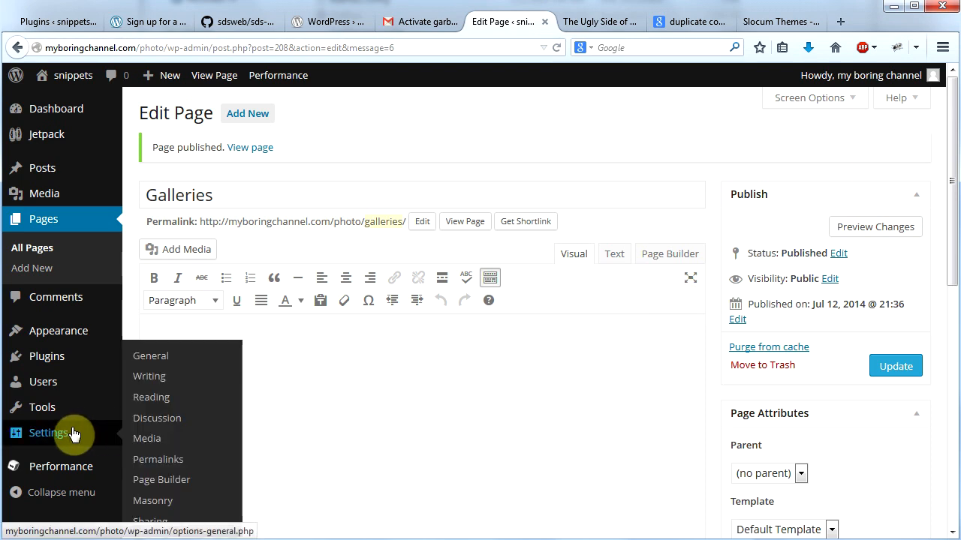
click(148, 406)
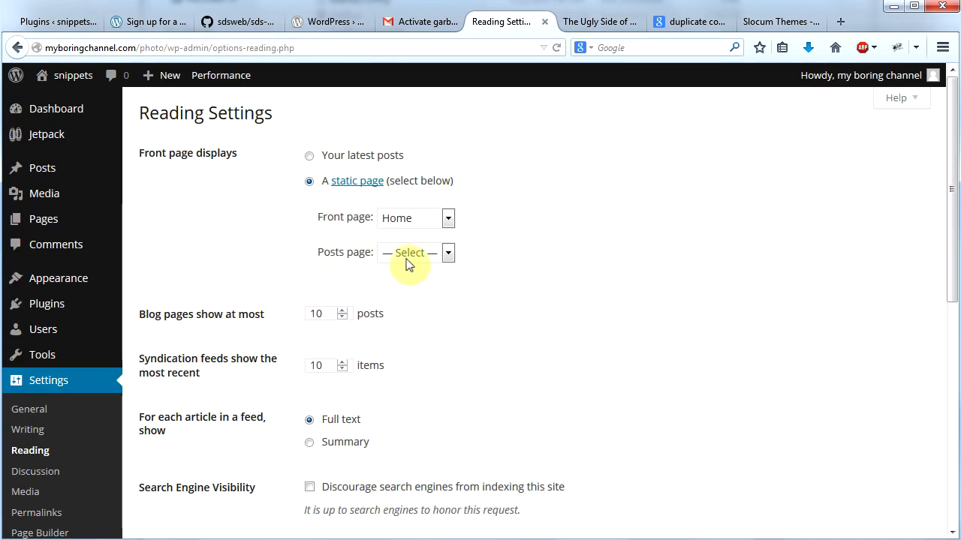
click(439, 259)
click(645, 300)
drag(950, 206, 949, 444)
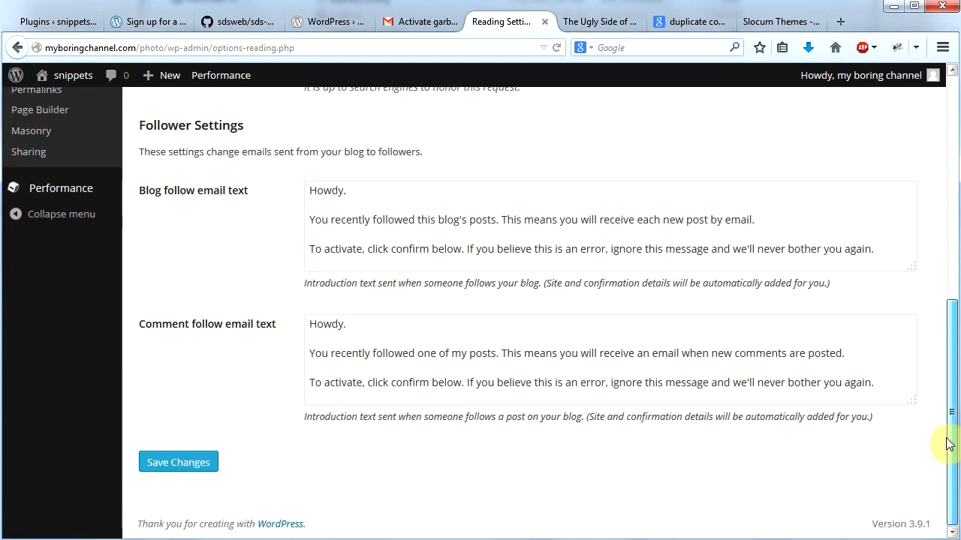
click(150, 464)
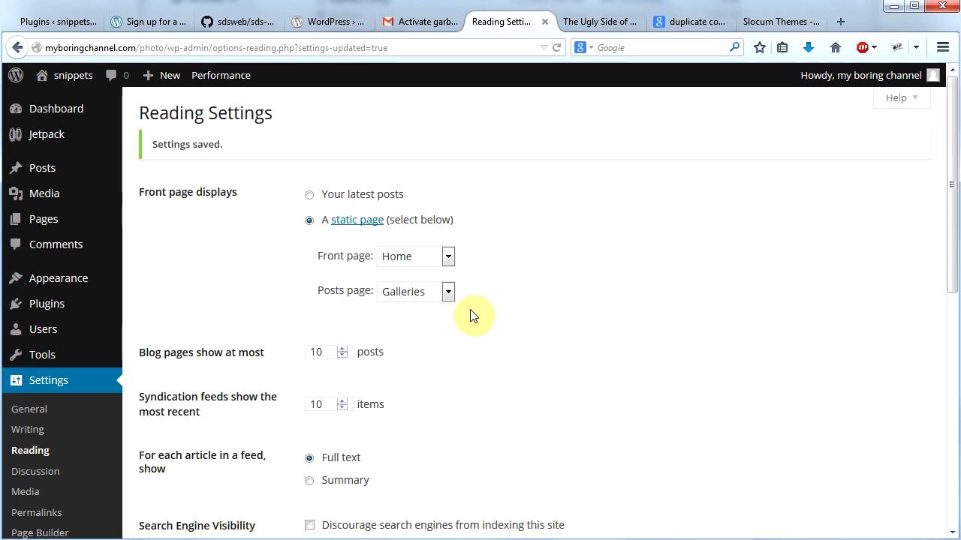
Step: Open the Home page for editing in Page Builder and add a Masonry Layout widget to its row
mouse_move(39, 228)
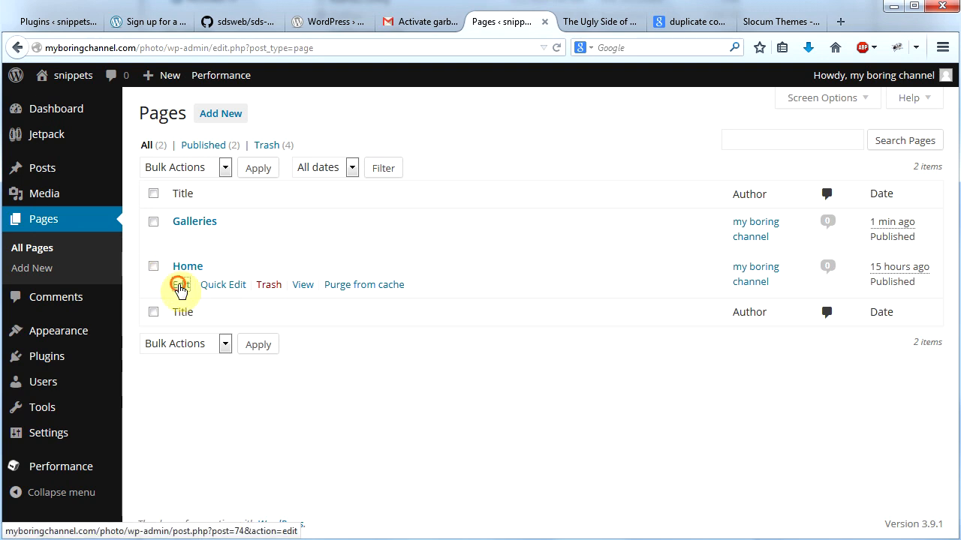
click(181, 286)
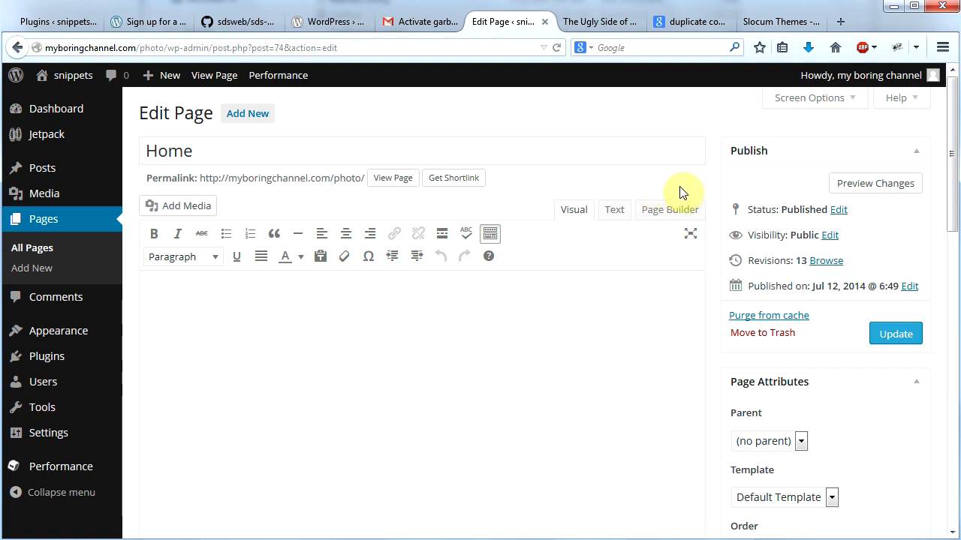
click(676, 216)
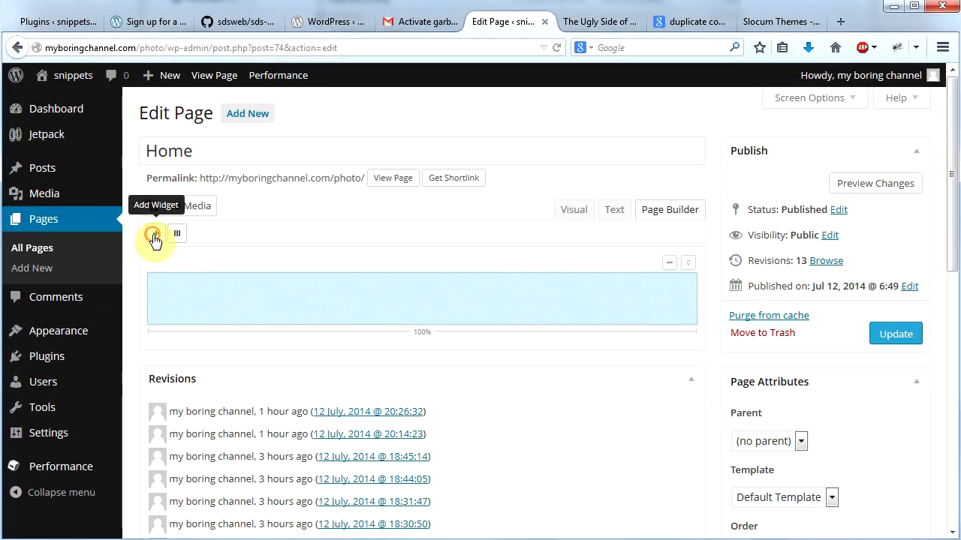
click(153, 236)
drag(834, 249, 823, 312)
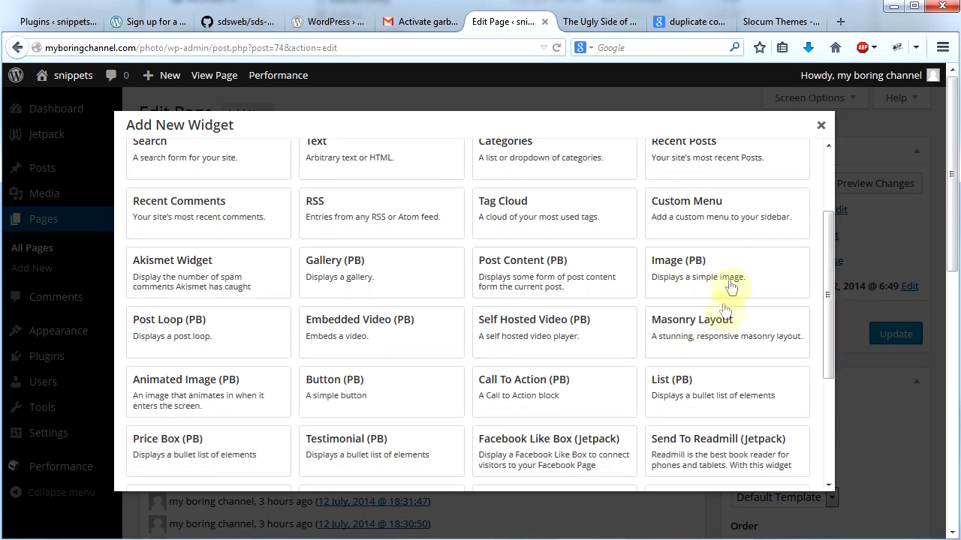
click(702, 333)
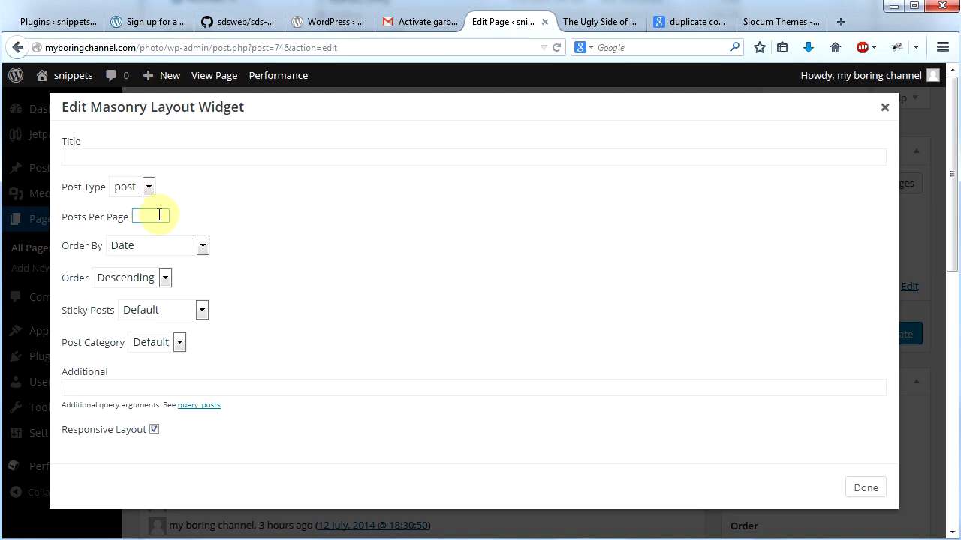
Step: Configure the Masonry Layout widget with 4 posts per page in Random order, and update the Home page
text(4)
click(203, 246)
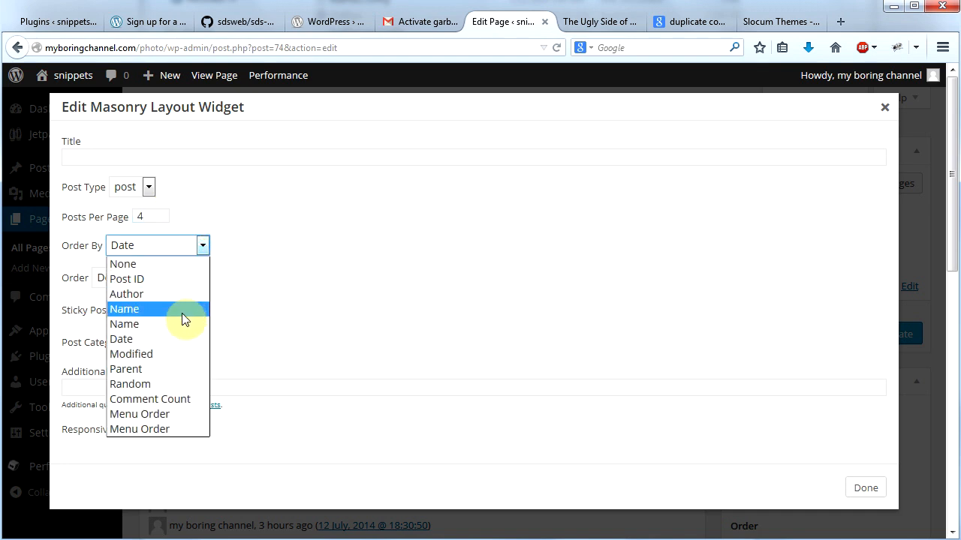
click(176, 383)
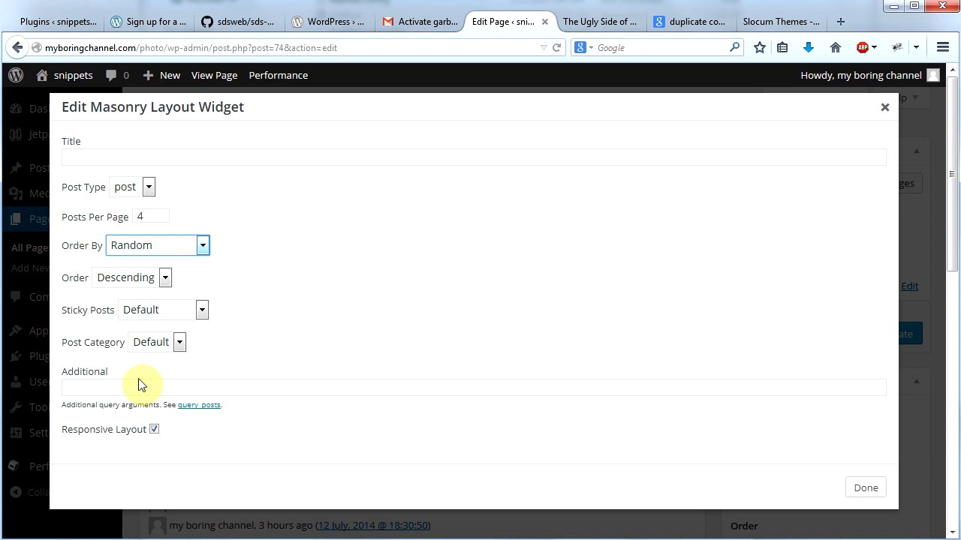
click(865, 489)
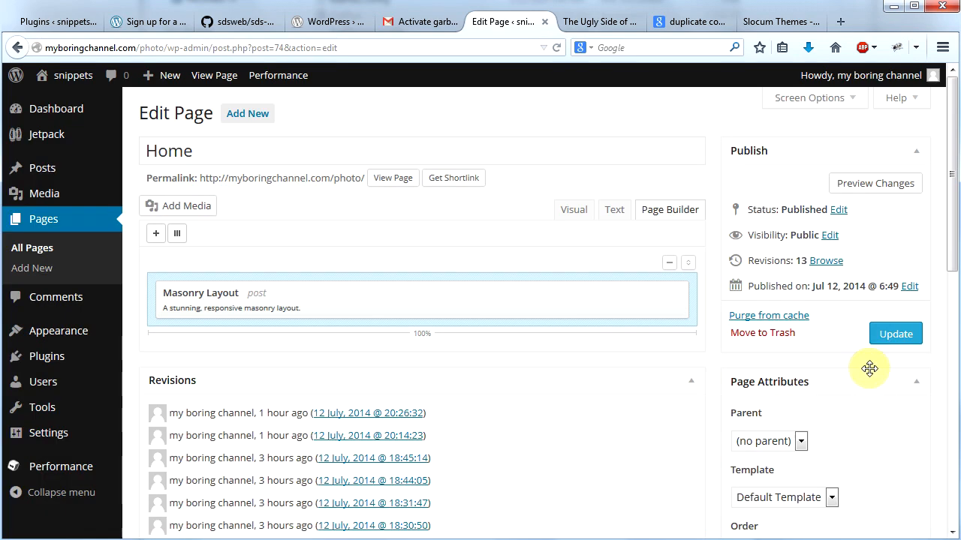
click(897, 342)
Step: Visit the live site and look over the updated home page and its navigation
mouse_move(64, 83)
click(60, 103)
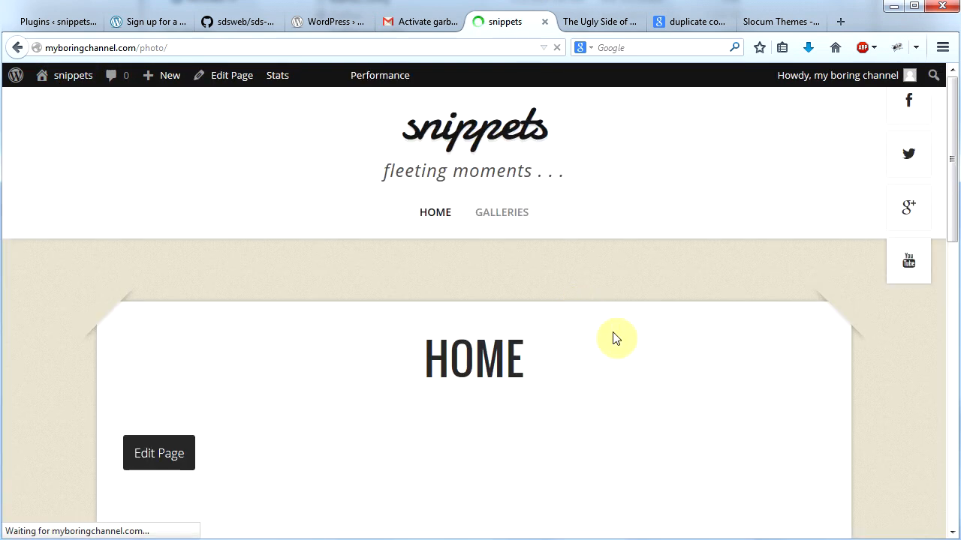
drag(953, 197, 956, 175)
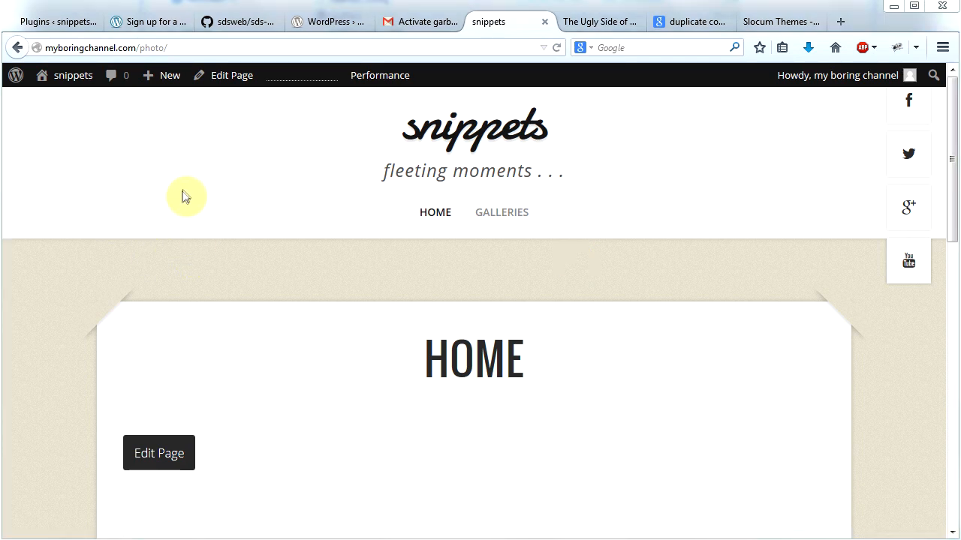
Step: Go to the site's dashboard and start a new post titled Beach Fun
mouse_move(159, 75)
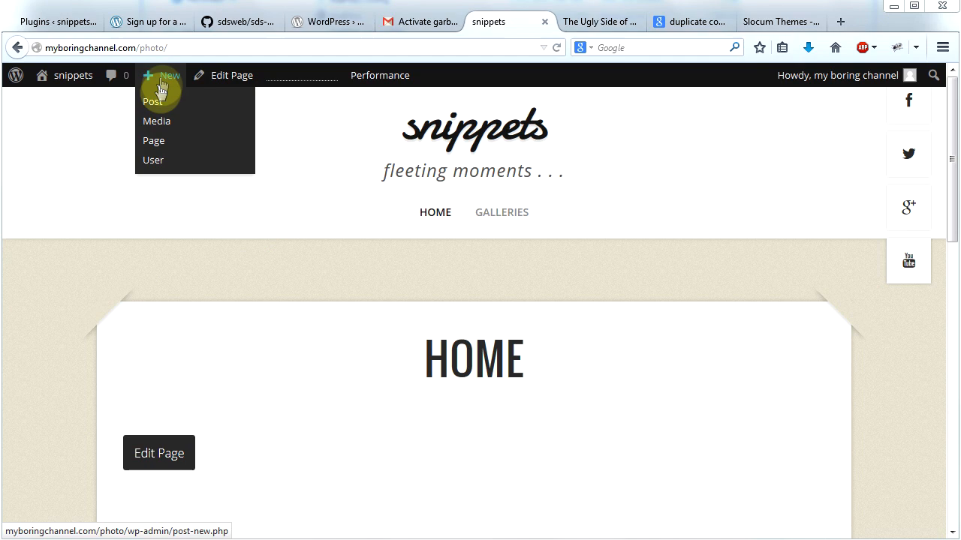
mouse_move(41, 81)
click(50, 103)
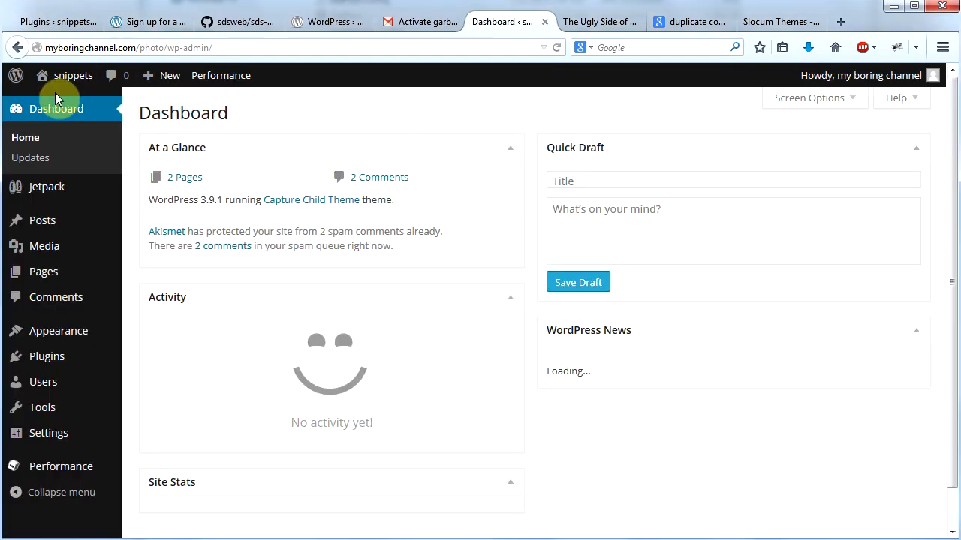
mouse_move(43, 223)
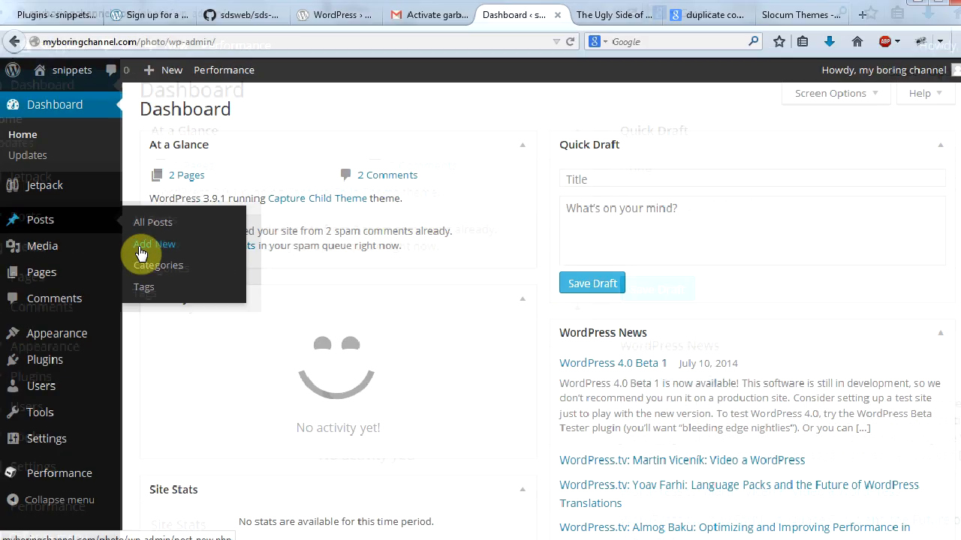
click(142, 254)
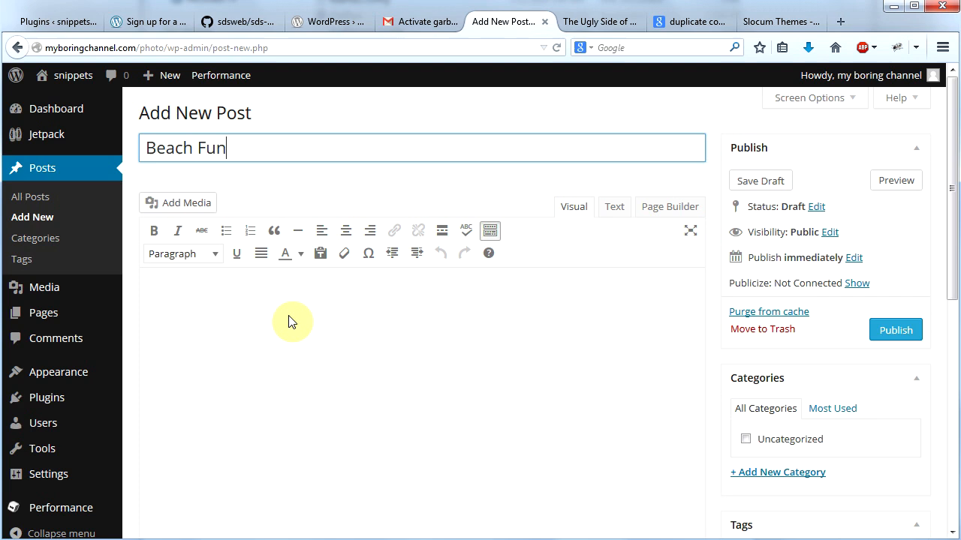
click(291, 321)
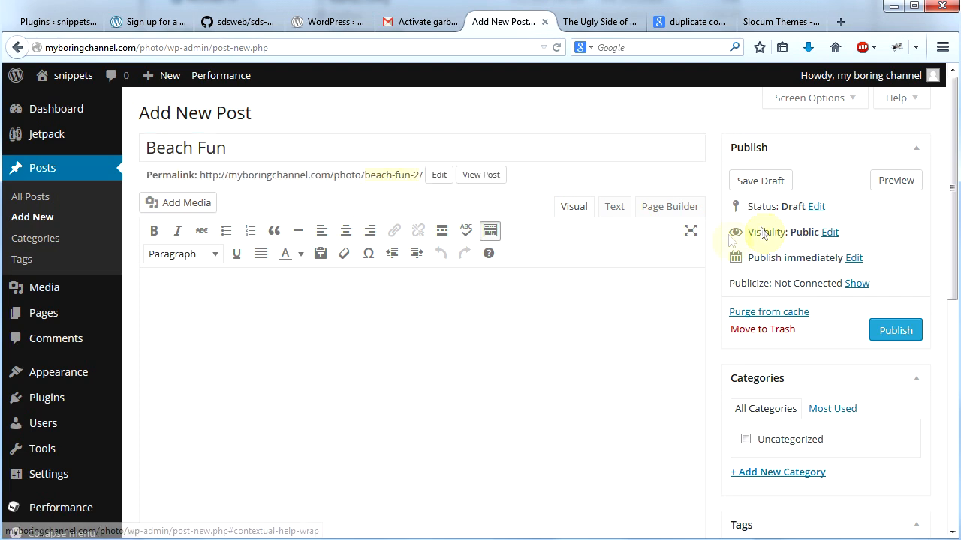
Step: Add a Gallery (PB) widget to the Beach Fun post in Page Builder and set its image size to Medium
click(671, 211)
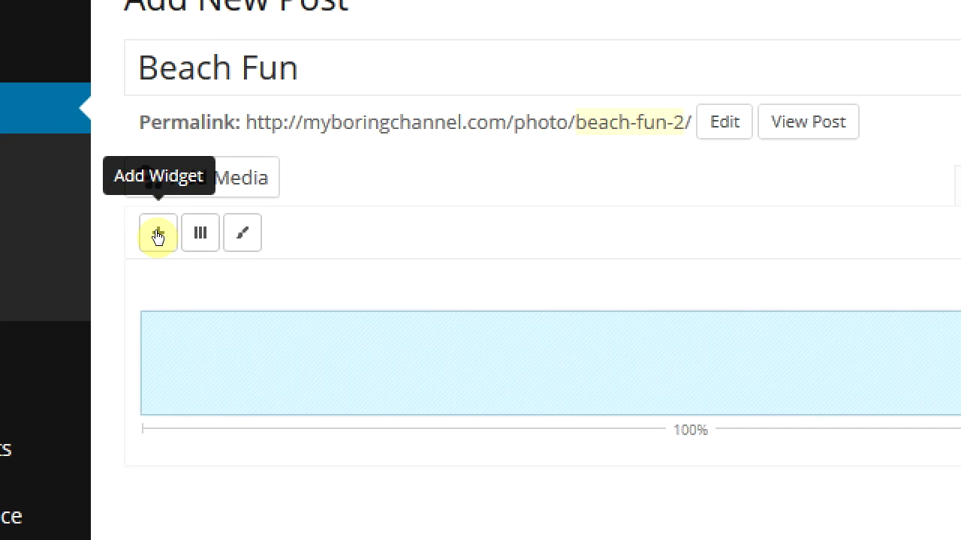
click(156, 232)
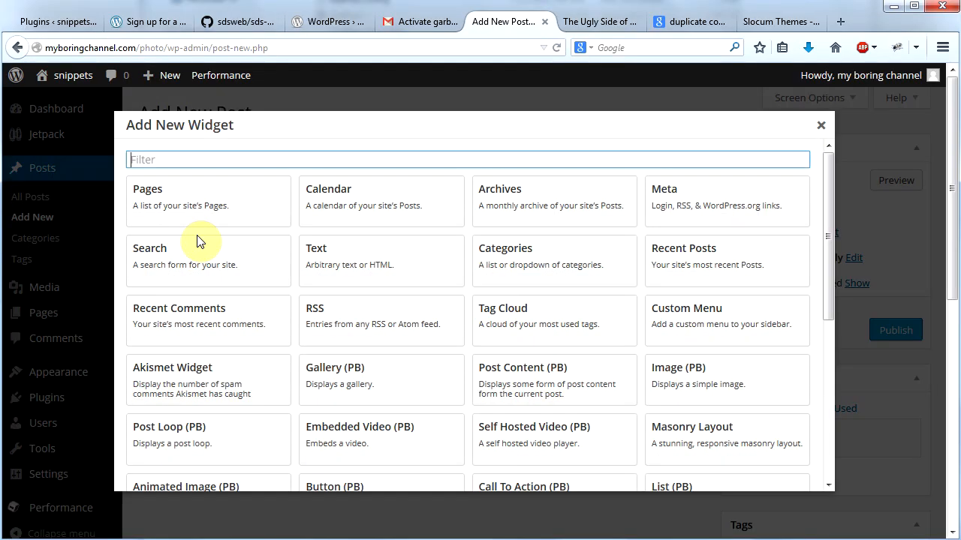
click(337, 383)
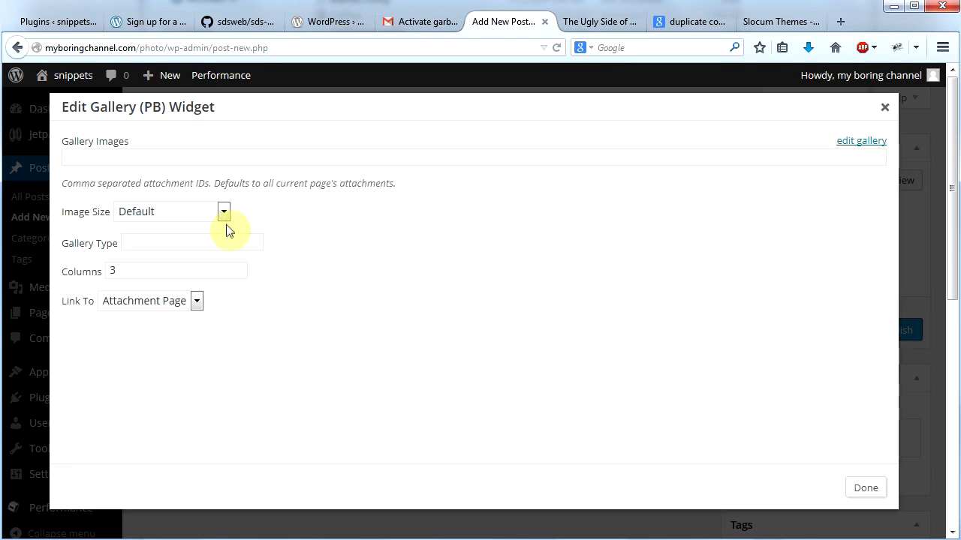
click(225, 218)
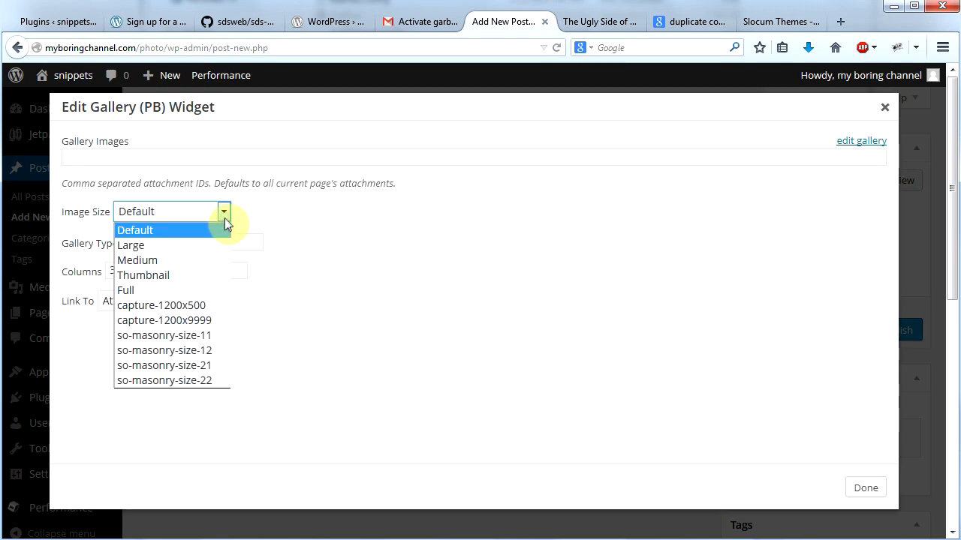
click(215, 260)
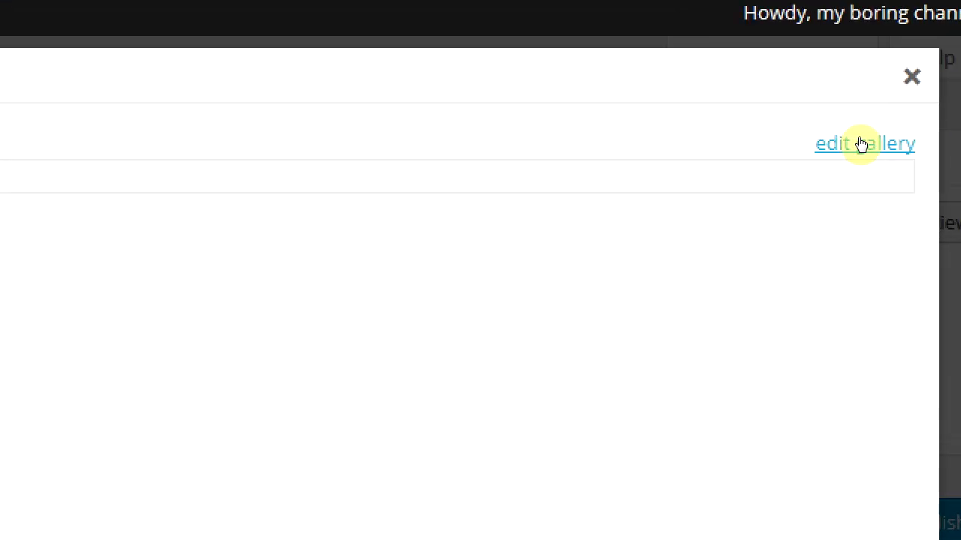
Step: Start adding Media Library images to the widget's gallery, selecting beach-trip-lincoln-city-406-041.jpg first
click(859, 142)
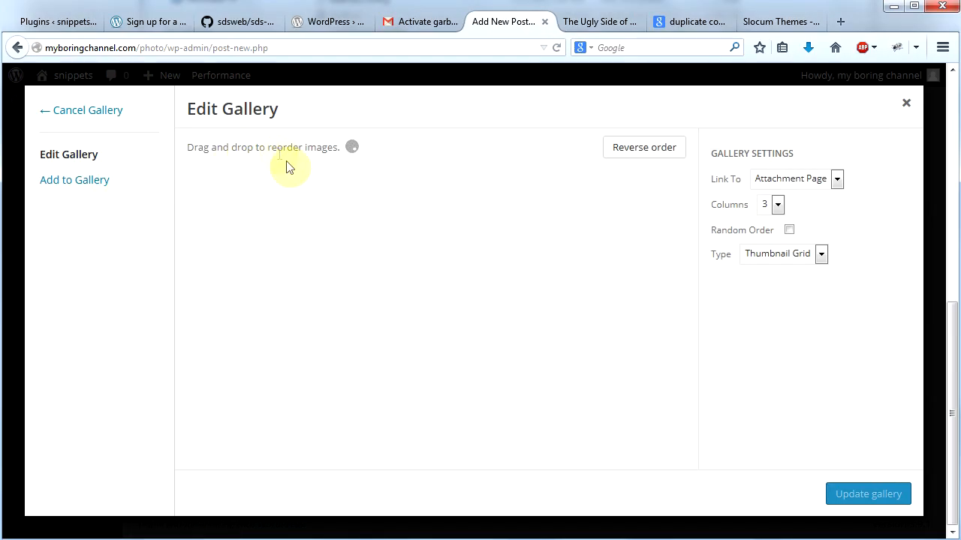
click(63, 187)
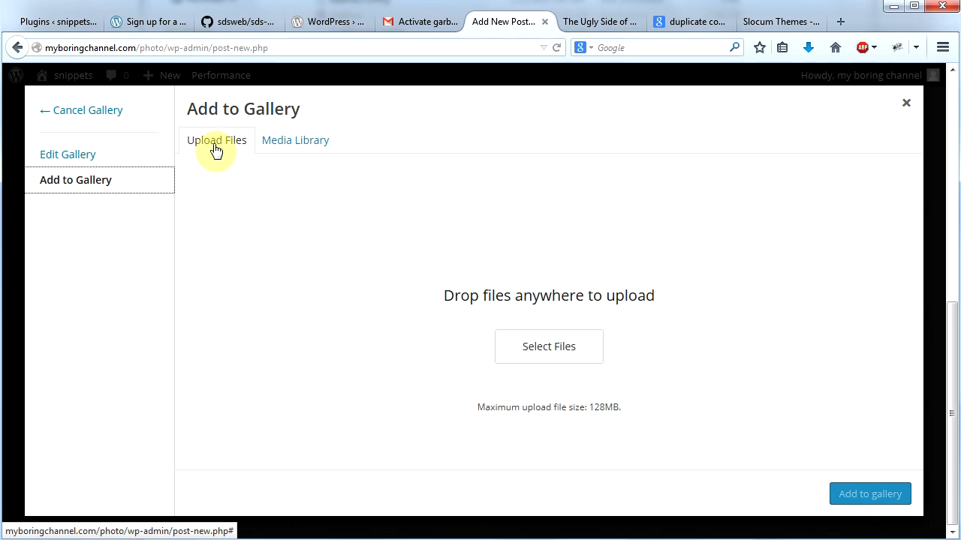
click(299, 144)
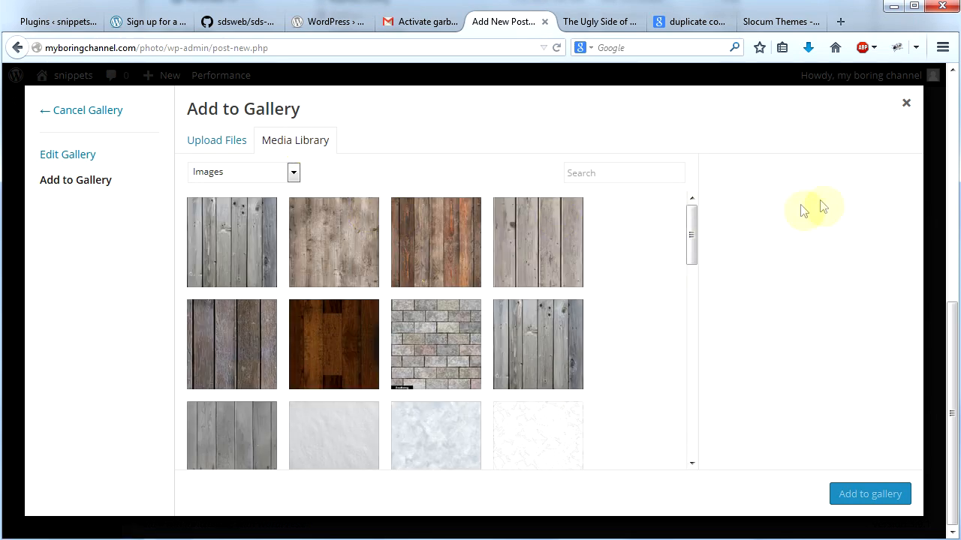
drag(693, 237, 692, 321)
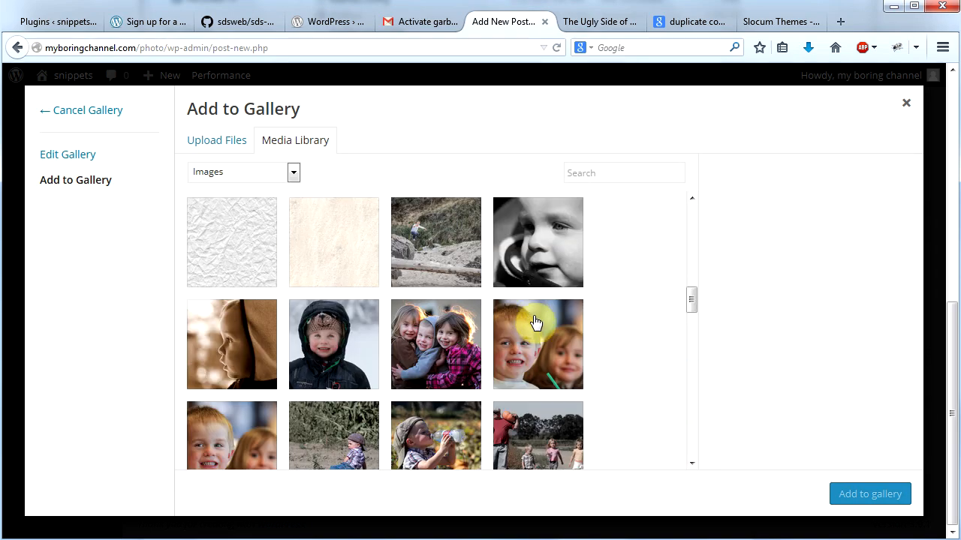
click(433, 246)
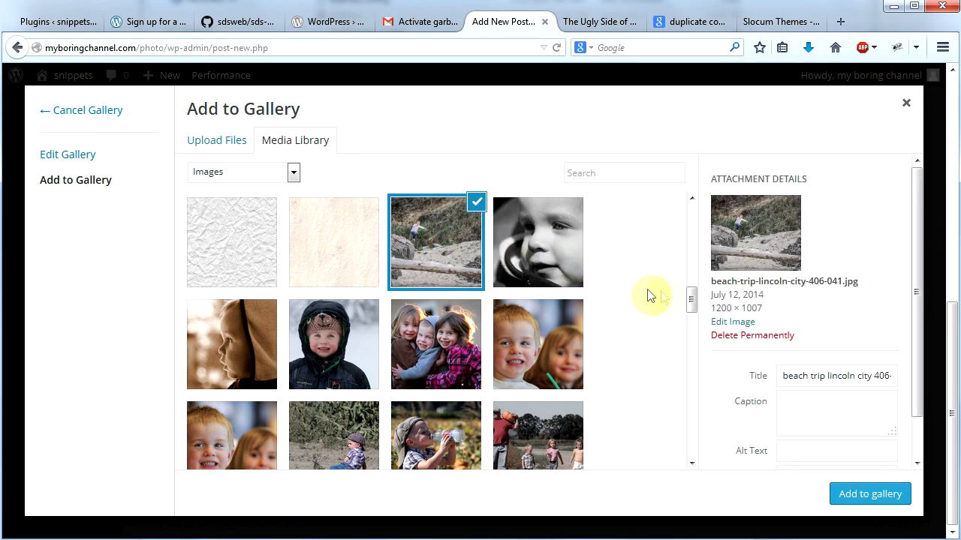
Step: Also select the six adjacent Lincoln City beach photos, from the two jumping children with shovels through beach-trip-lincoln-city-259-25.jpg
scroll(675, 299, down, 5)
click(482, 268)
click(530, 268)
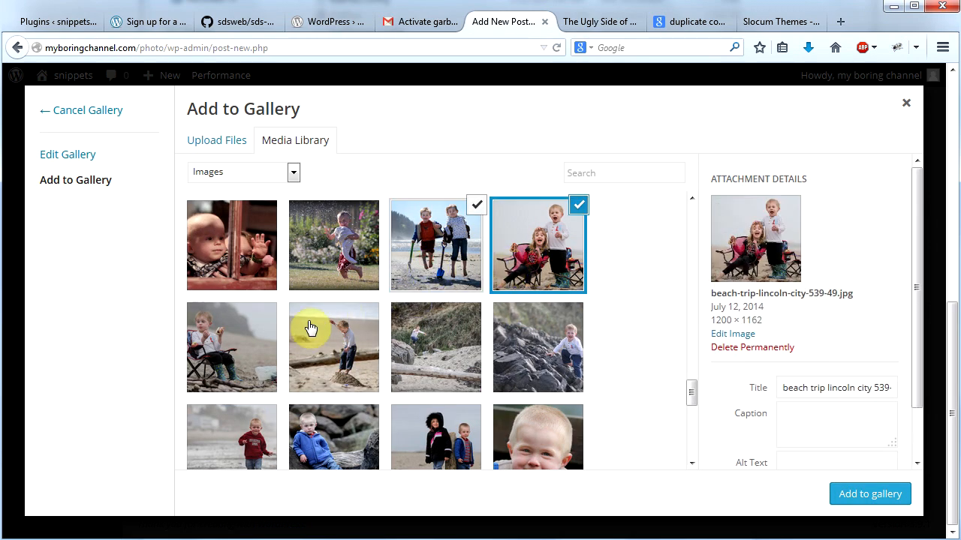
click(225, 344)
click(366, 358)
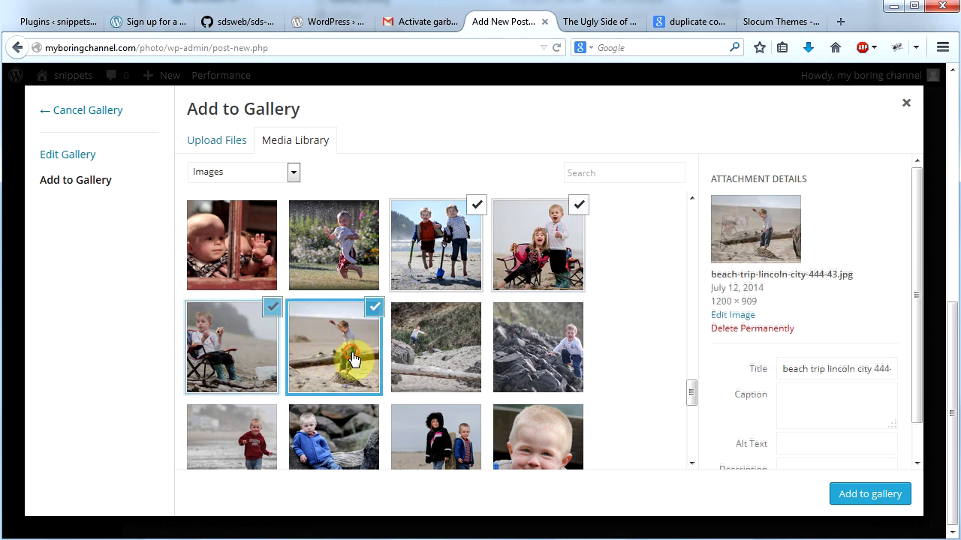
click(437, 355)
click(555, 347)
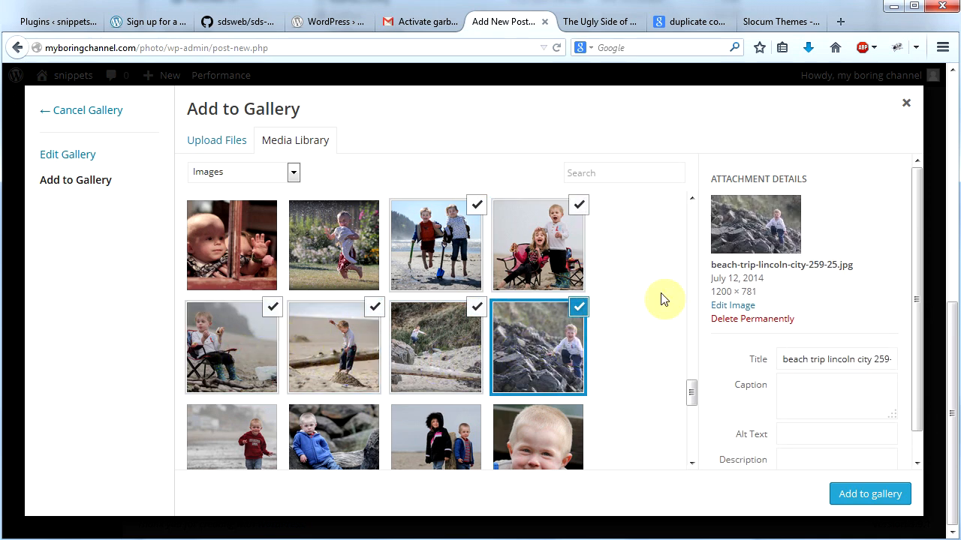
scroll(215, 300, down, 2)
click(211, 297)
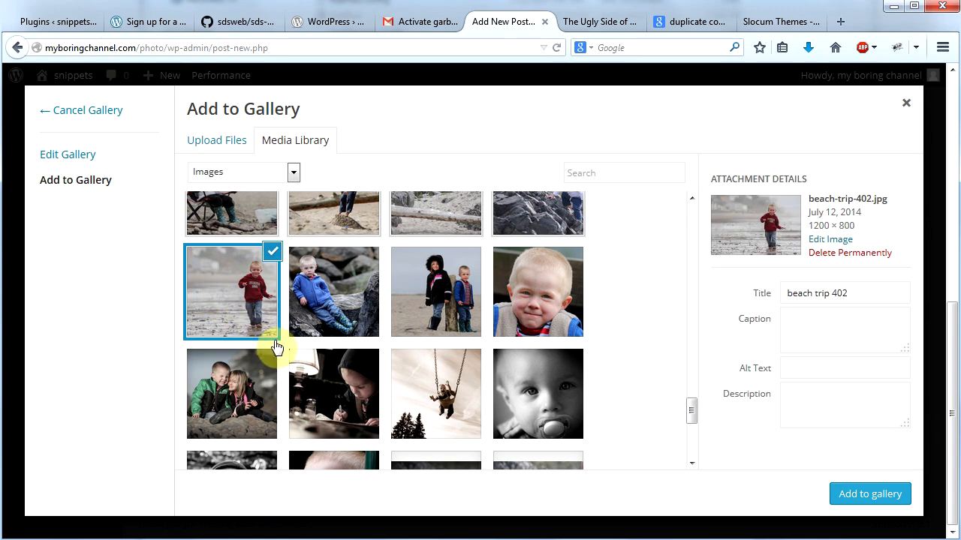
click(318, 301)
drag(690, 413, 691, 398)
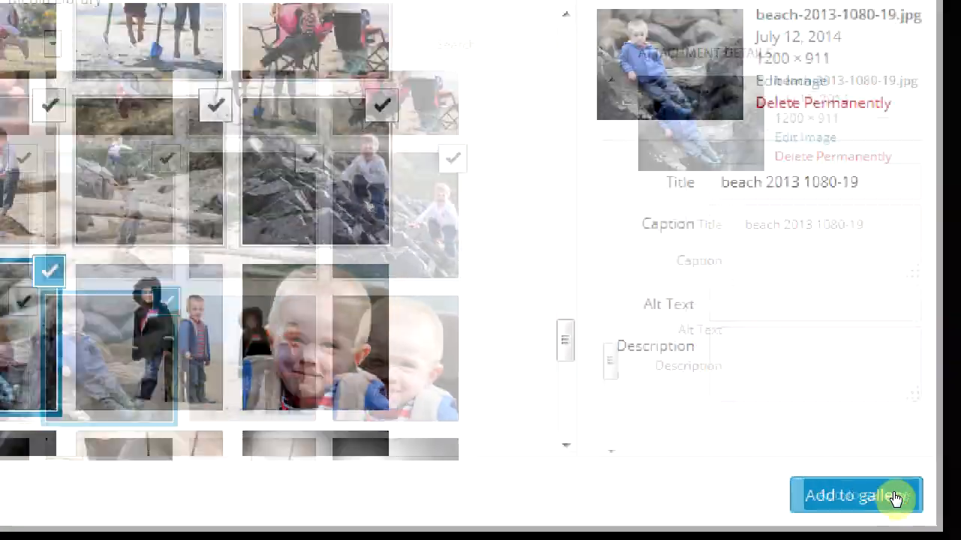
click(894, 497)
Step: Keep the gallery's Attachment Page links and Thumbnail Grid type, and update the gallery
drag(693, 251, 708, 222)
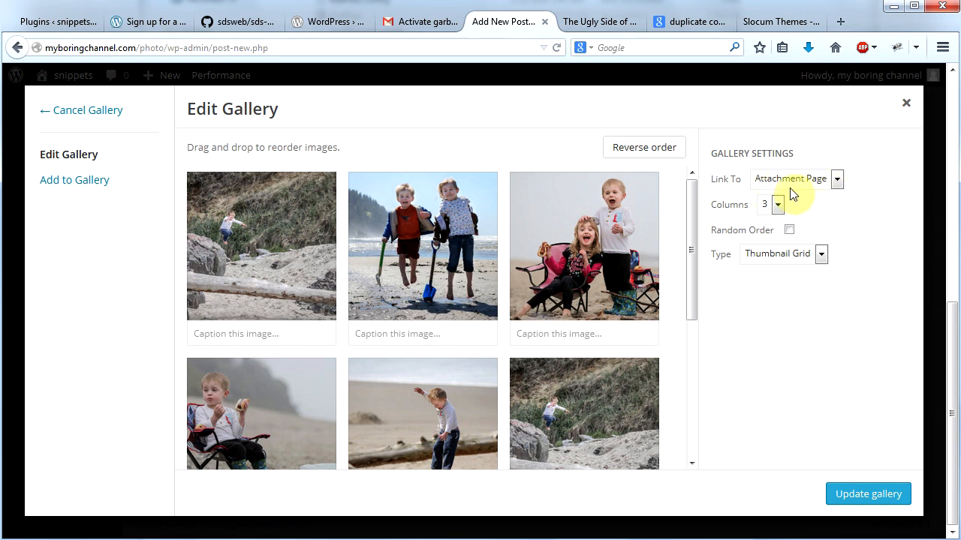
click(830, 184)
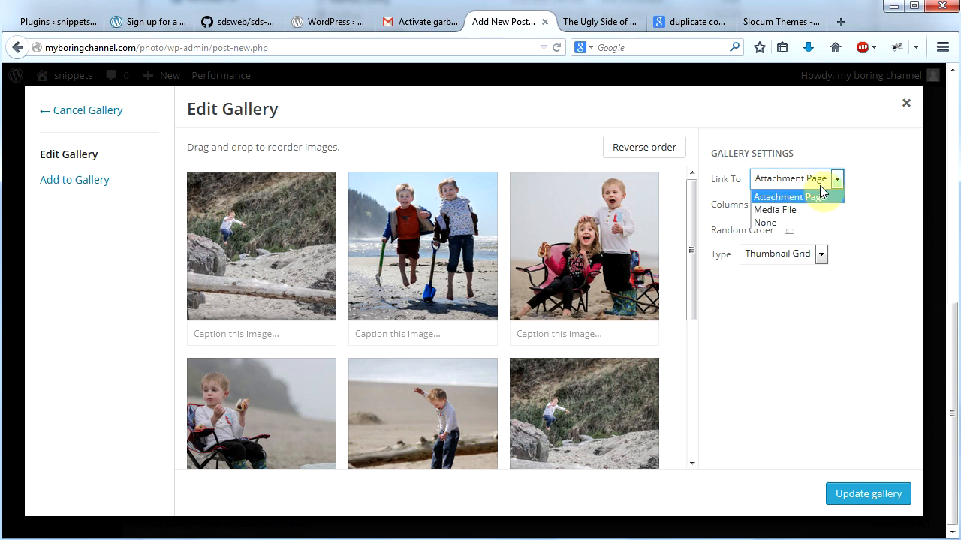
click(837, 184)
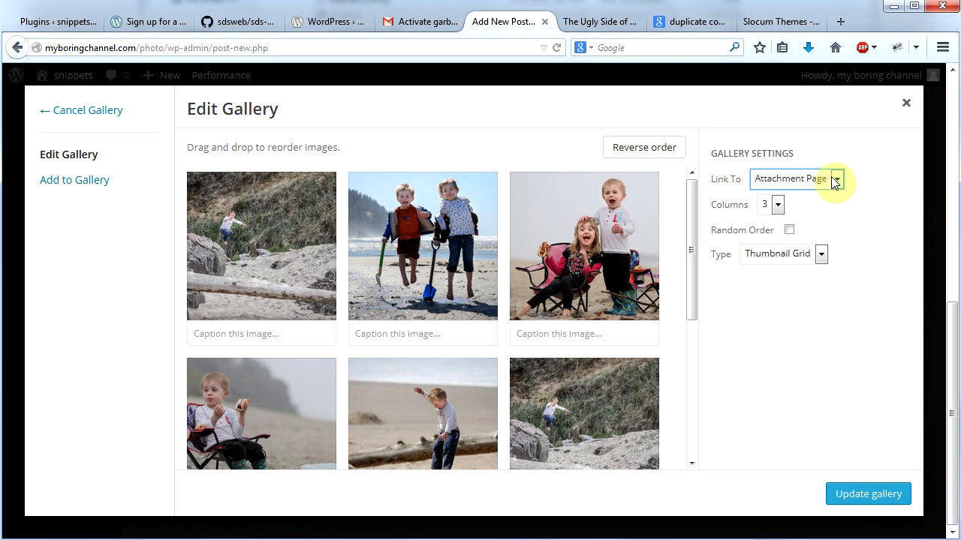
click(819, 256)
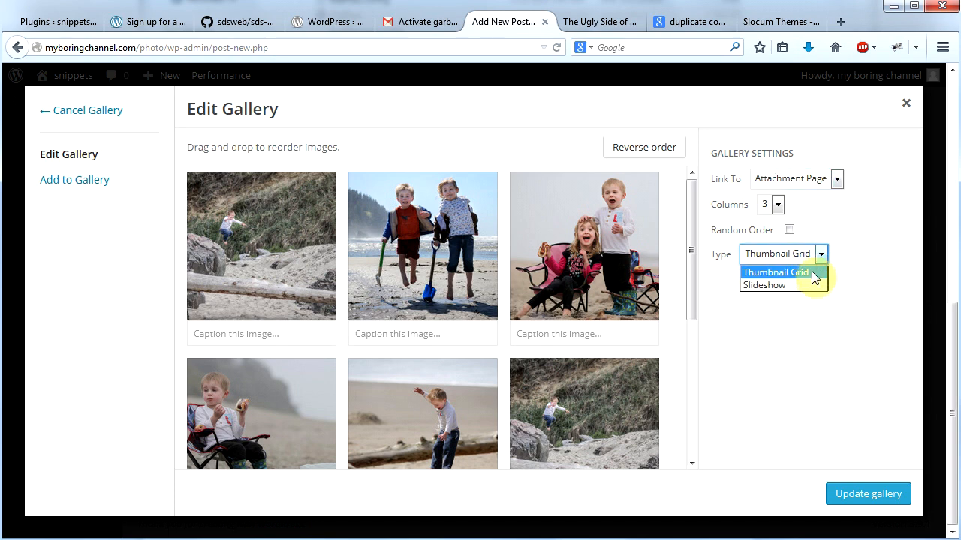
click(812, 272)
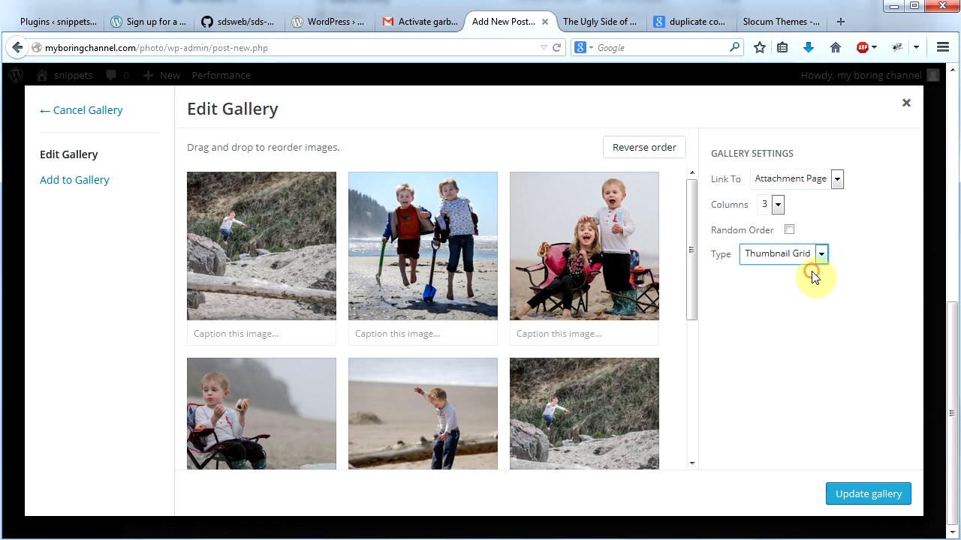
click(863, 495)
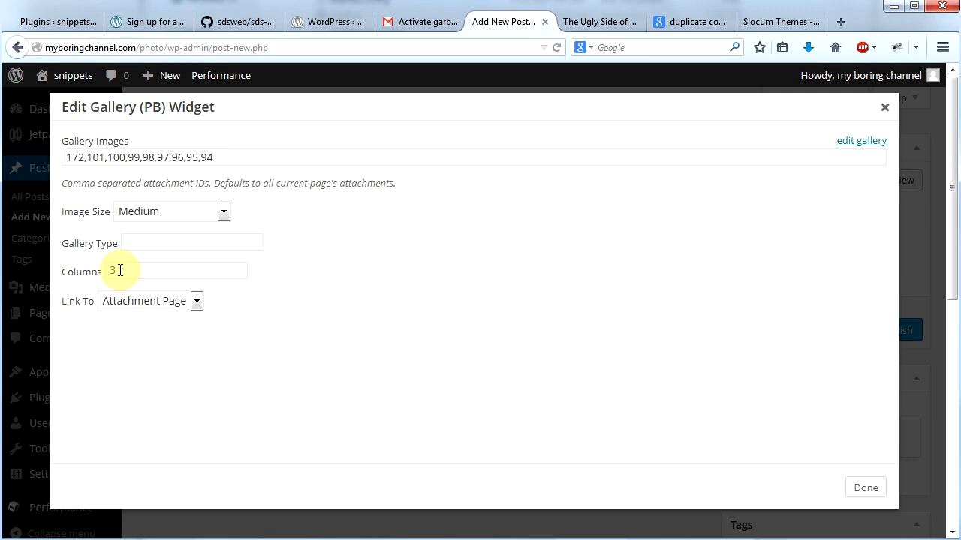
Step: Publish the Beach Fun post with its finished gallery widget and open it on the live site
click(864, 488)
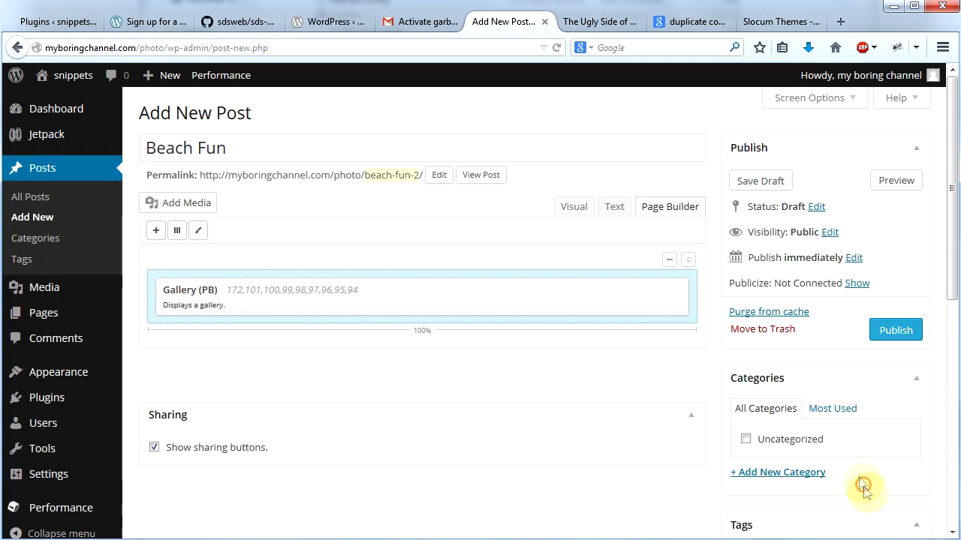
click(897, 332)
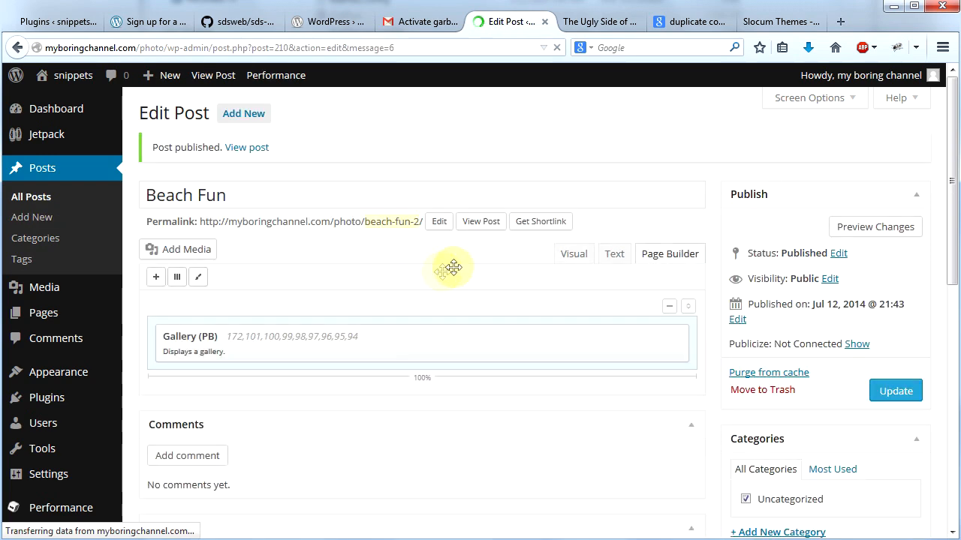
click(480, 221)
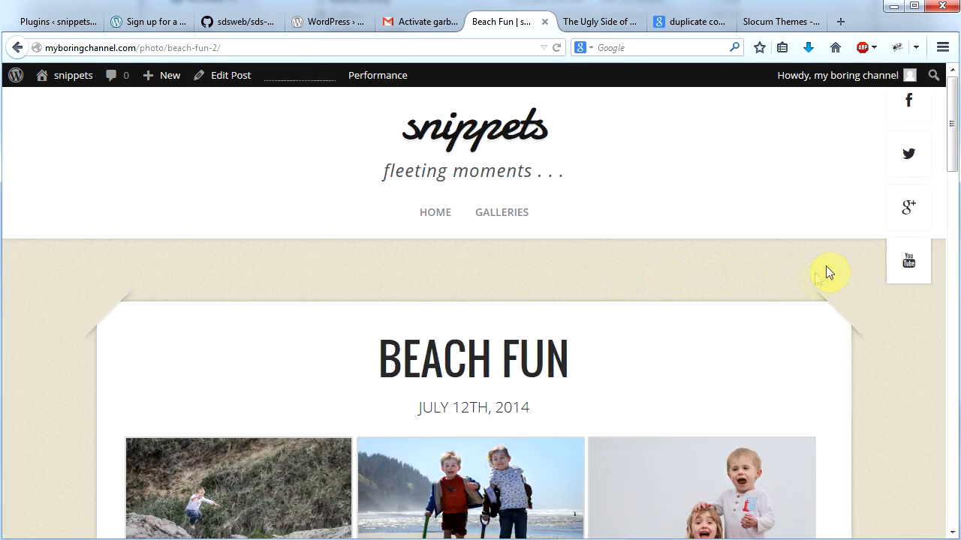
Step: Look over the published Beach Fun gallery and browse its photos in the full-screen carousel
drag(950, 137, 940, 188)
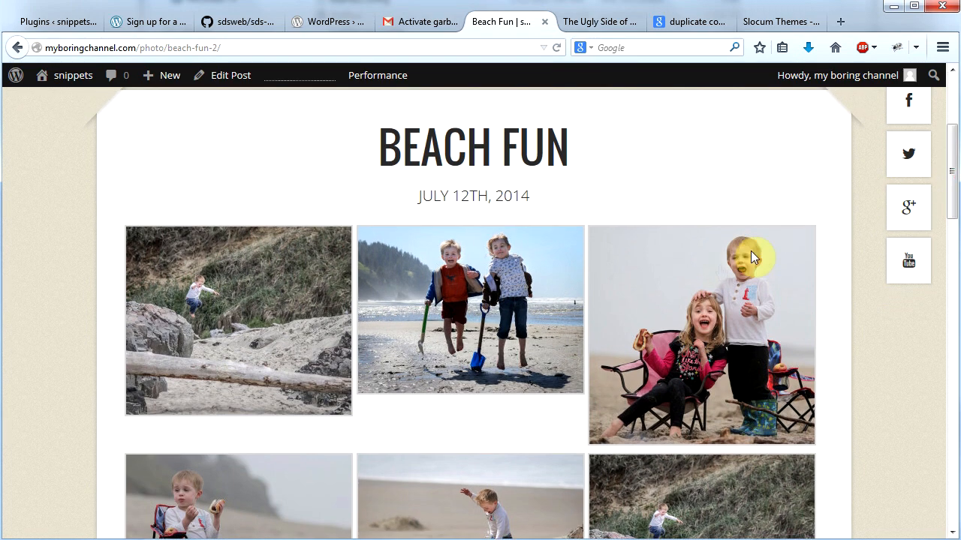
click(238, 327)
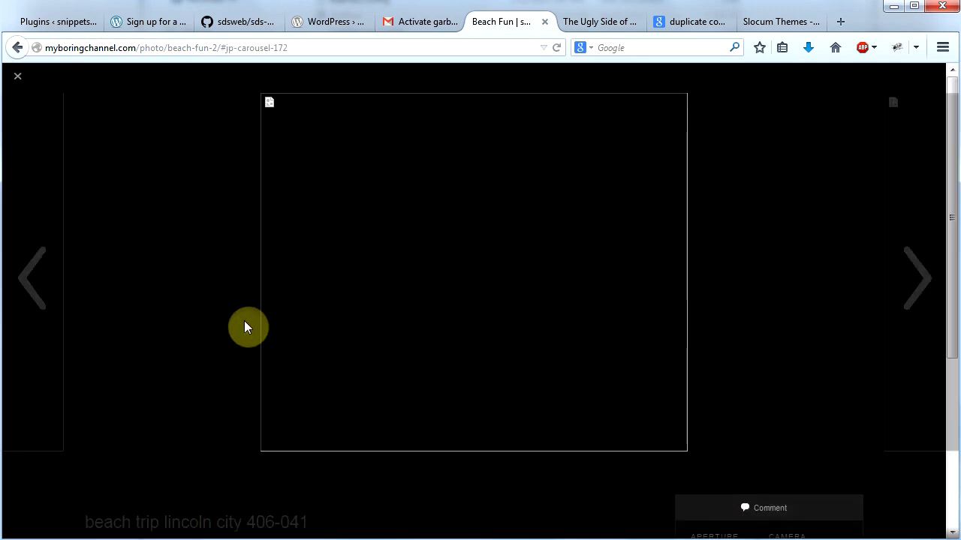
click(931, 295)
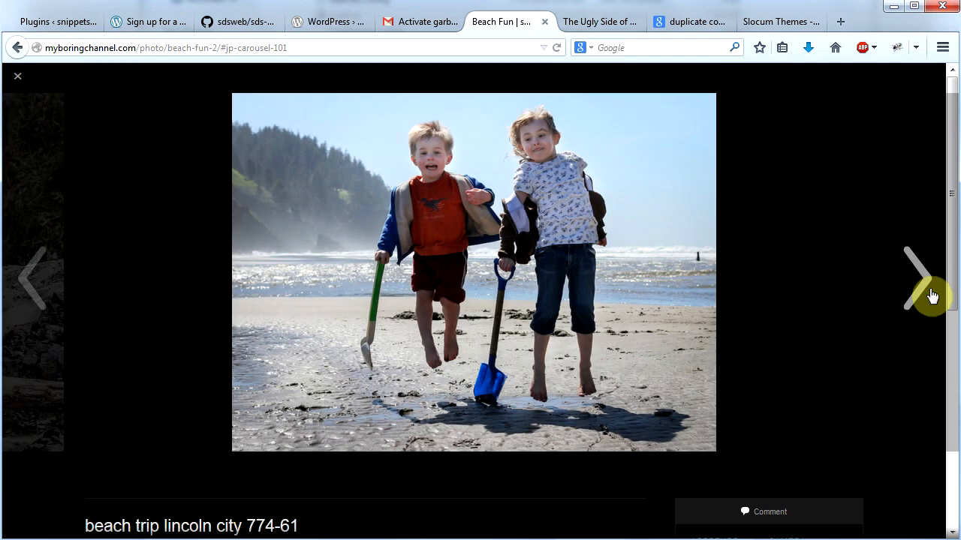
click(928, 295)
click(925, 295)
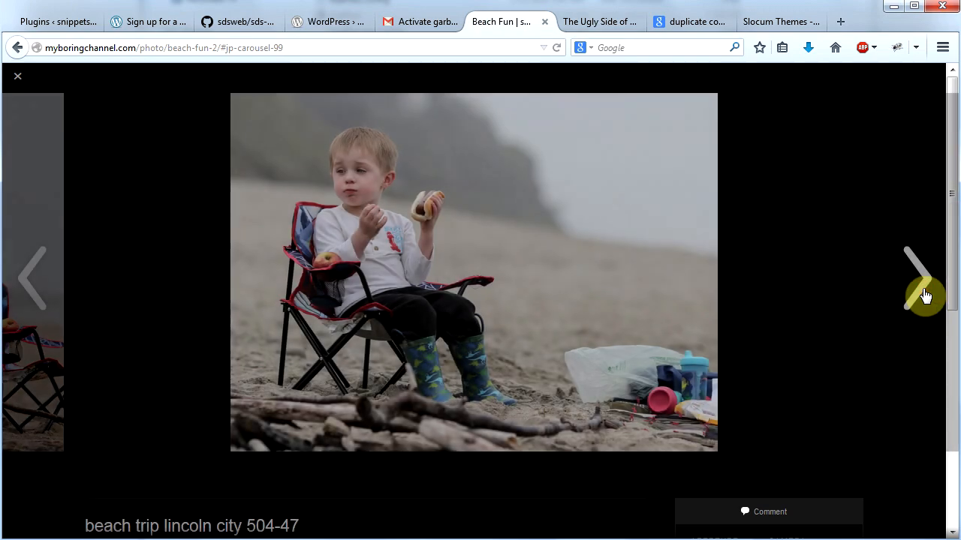
click(919, 294)
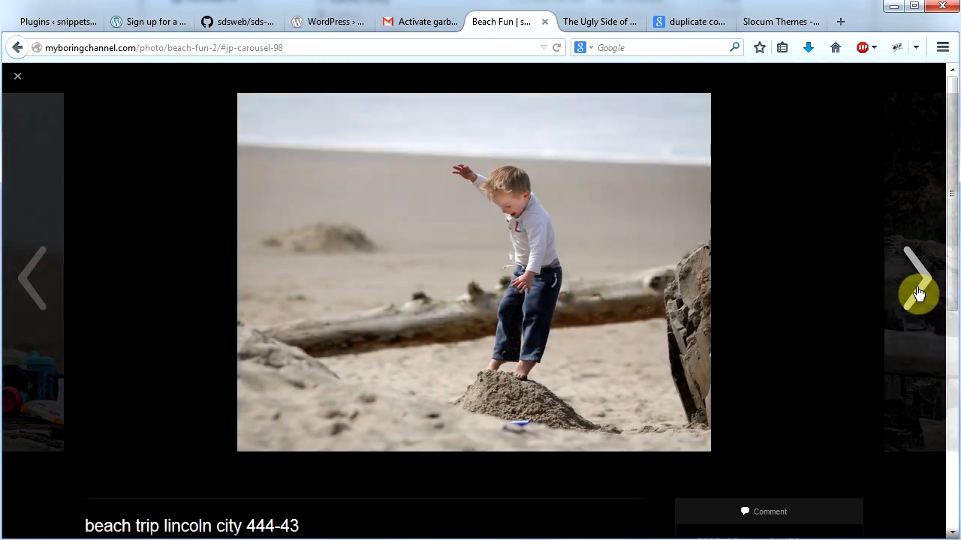
click(919, 295)
click(918, 293)
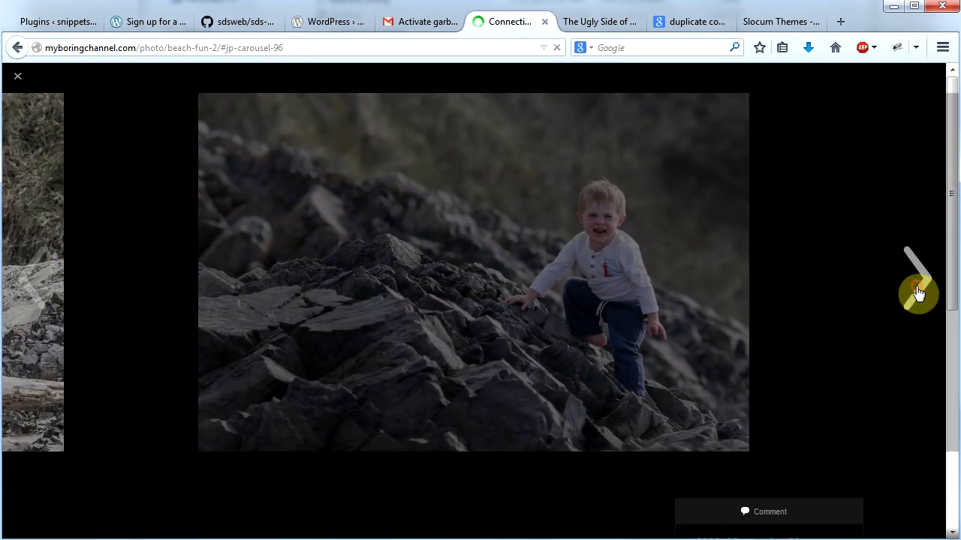
click(18, 77)
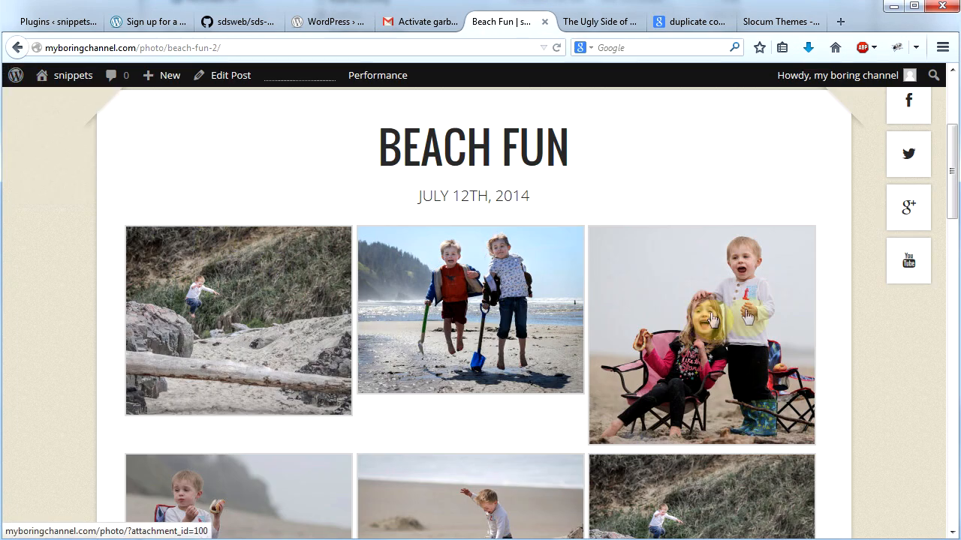
scroll(953, 201, up, 1)
scroll(951, 202, up, 4)
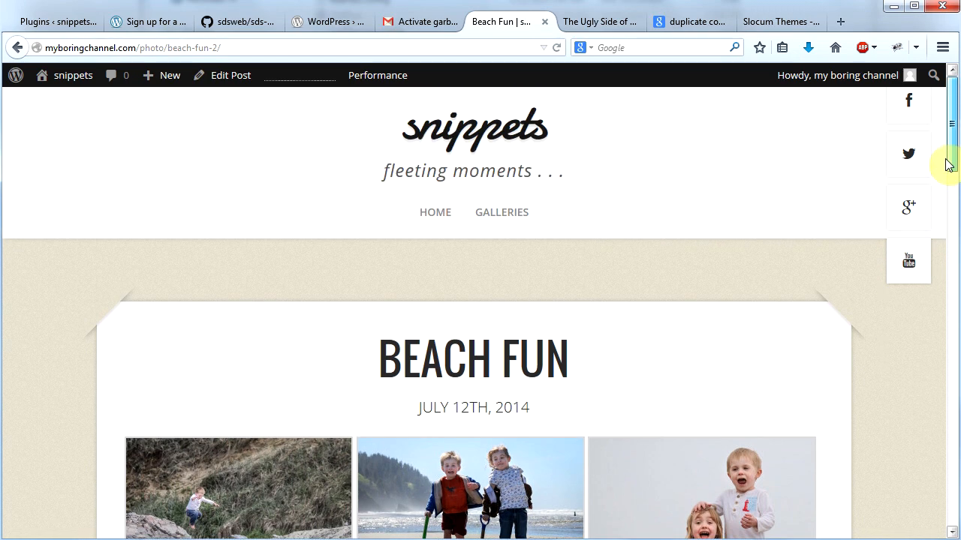
Step: Visit the site's Home page and check how the Beach Fun post appears in the masonry layout
click(435, 214)
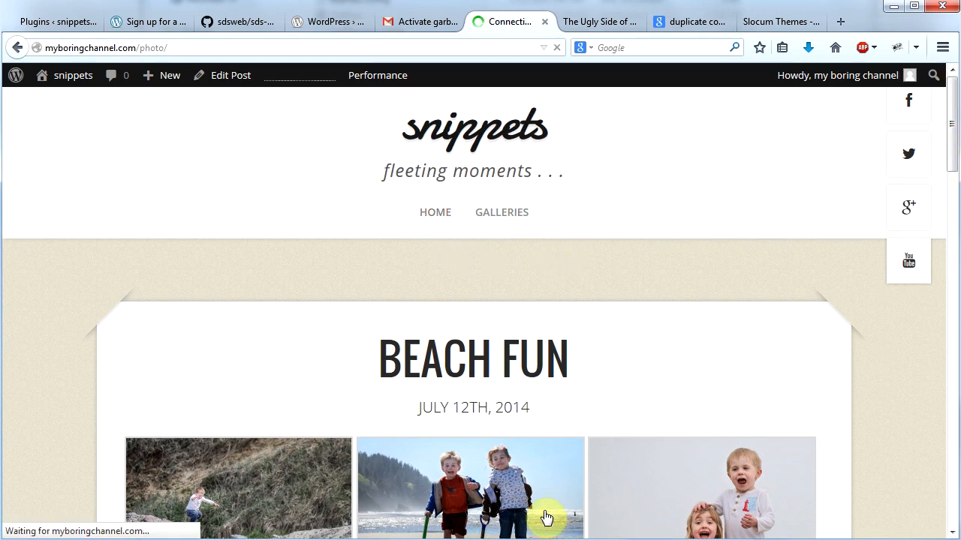
scroll(820, 305, down, 3)
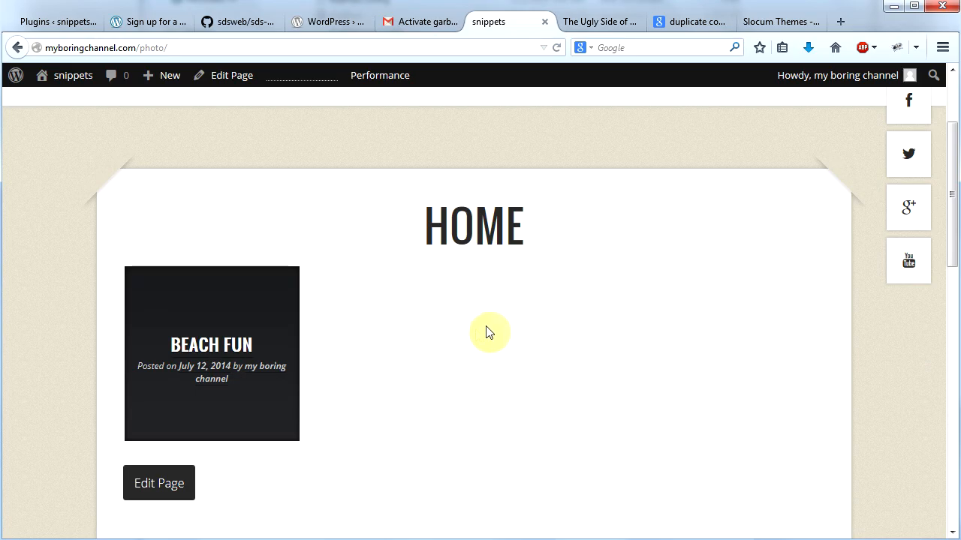
scroll(953, 248, up, 3)
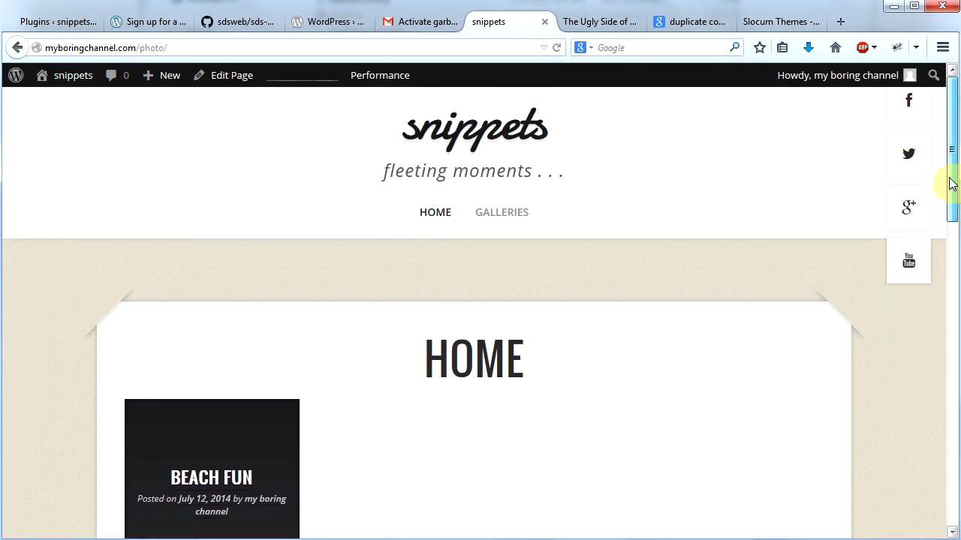
Step: Go to the dashboard's list of posts and open the Beach Fun post for editing
drag(951, 178, 947, 166)
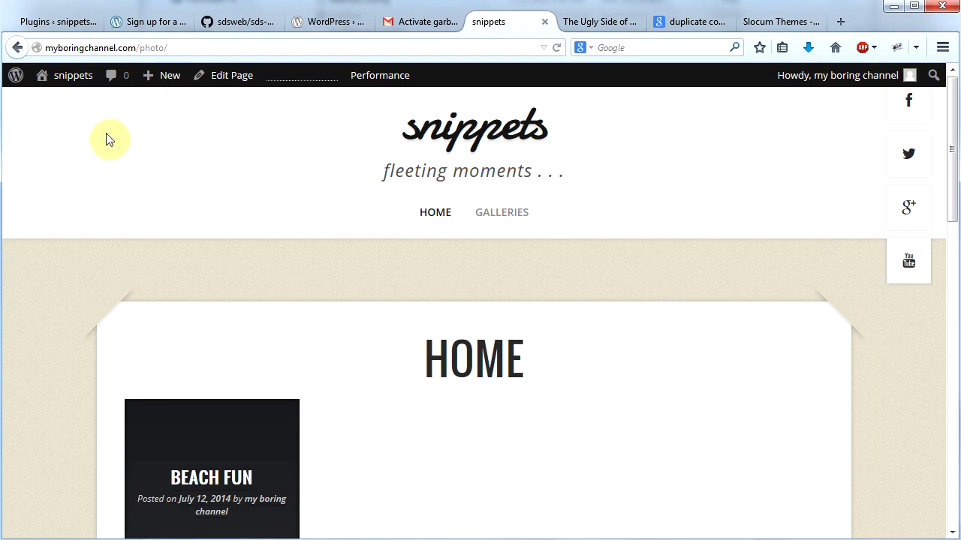
mouse_move(68, 76)
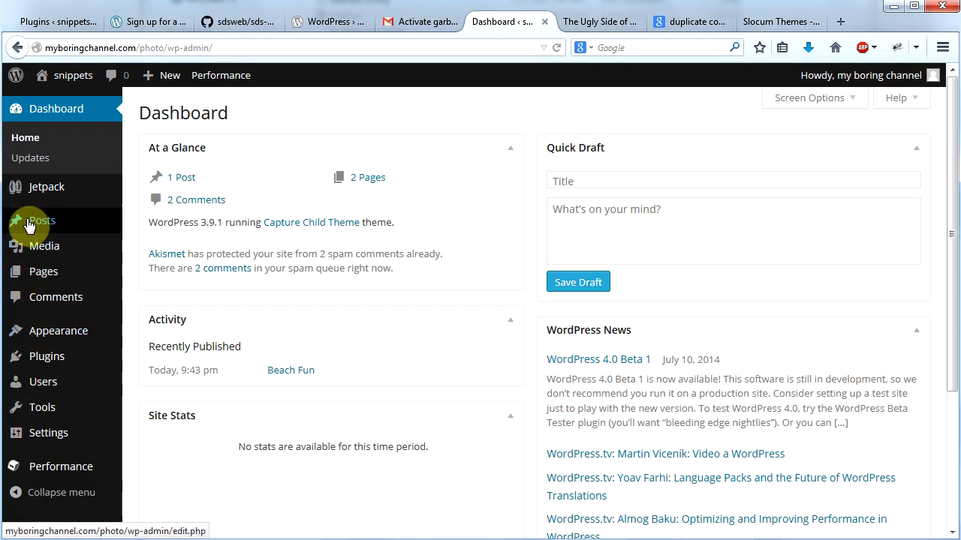
mouse_move(29, 225)
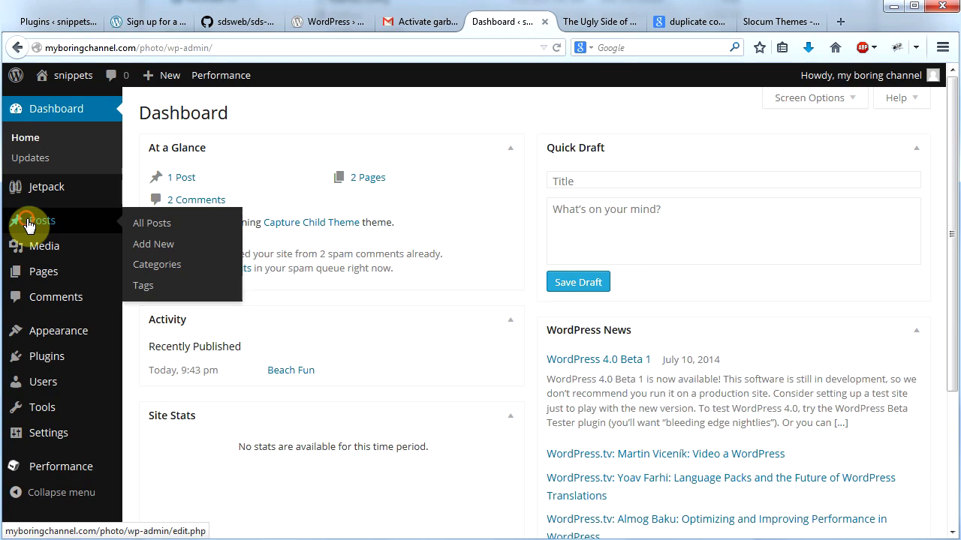
click(218, 227)
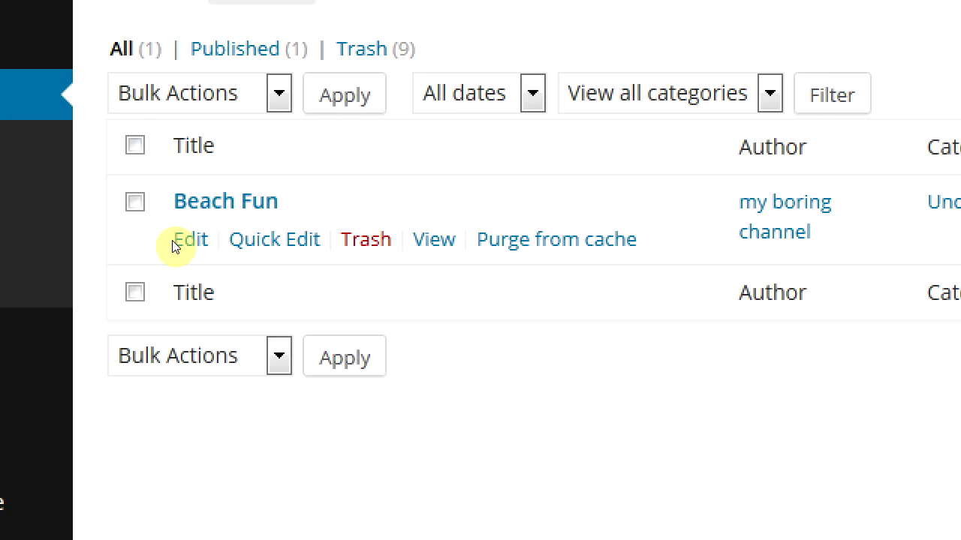
click(178, 248)
Step: Set beach-2013-883-92.jpg from the media library as the Beach Fun post's featured image and update the post
drag(954, 212, 948, 467)
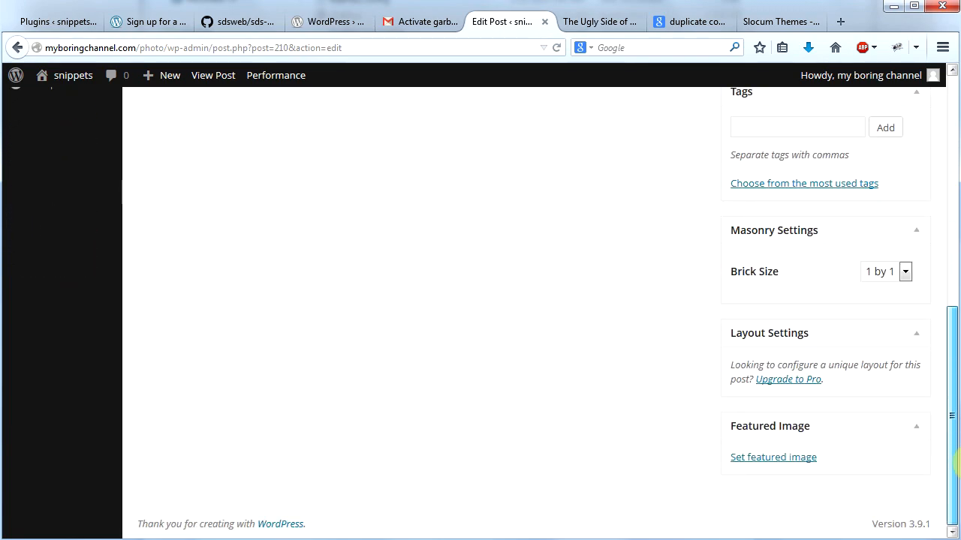
click(767, 459)
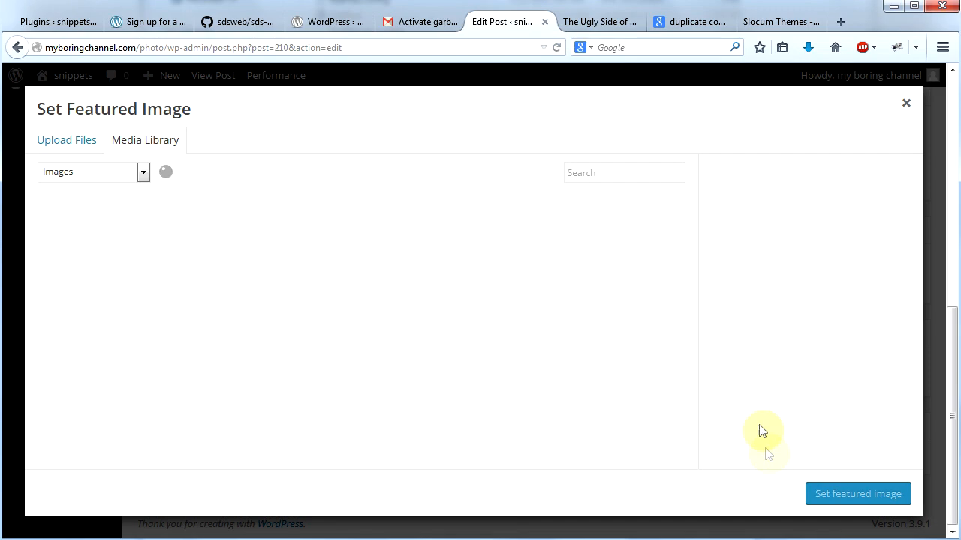
drag(691, 232, 689, 411)
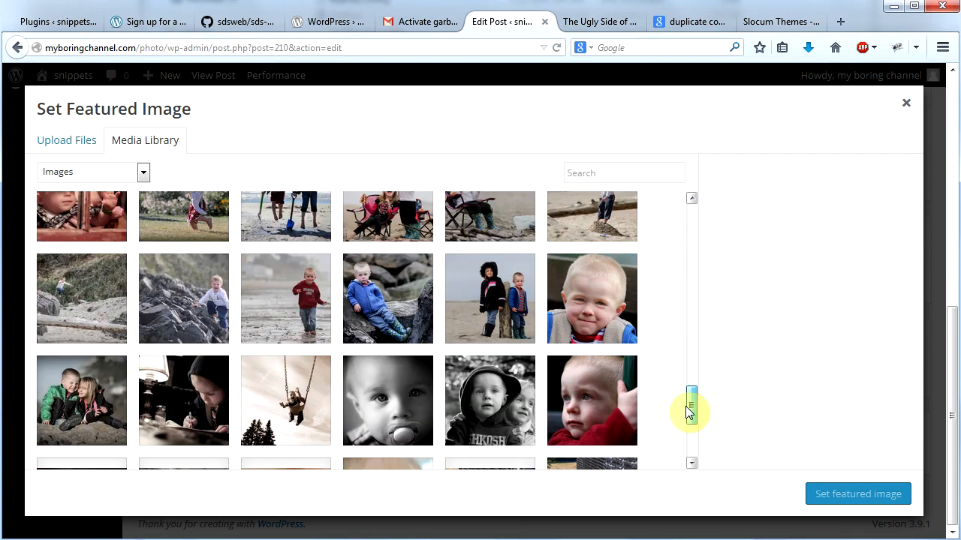
click(497, 307)
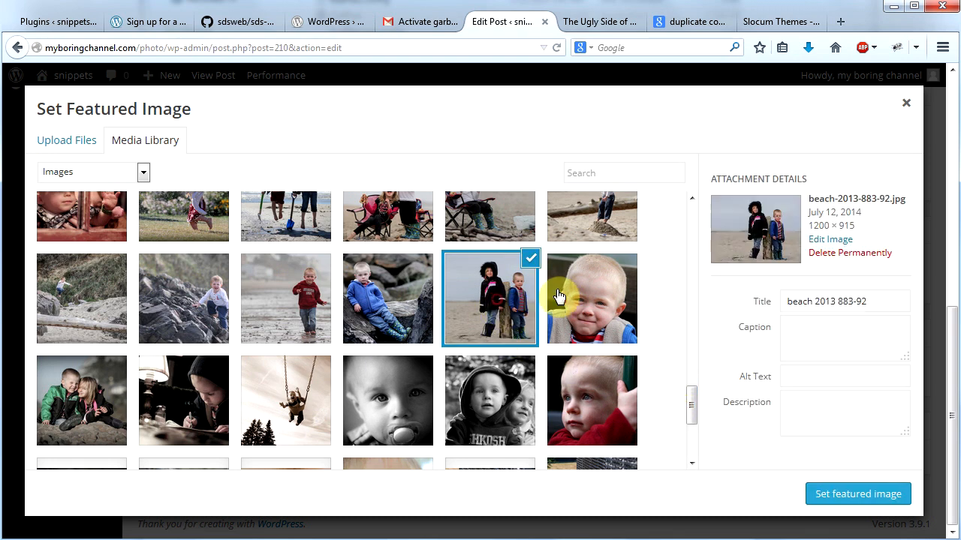
click(856, 495)
drag(944, 450, 944, 270)
click(896, 251)
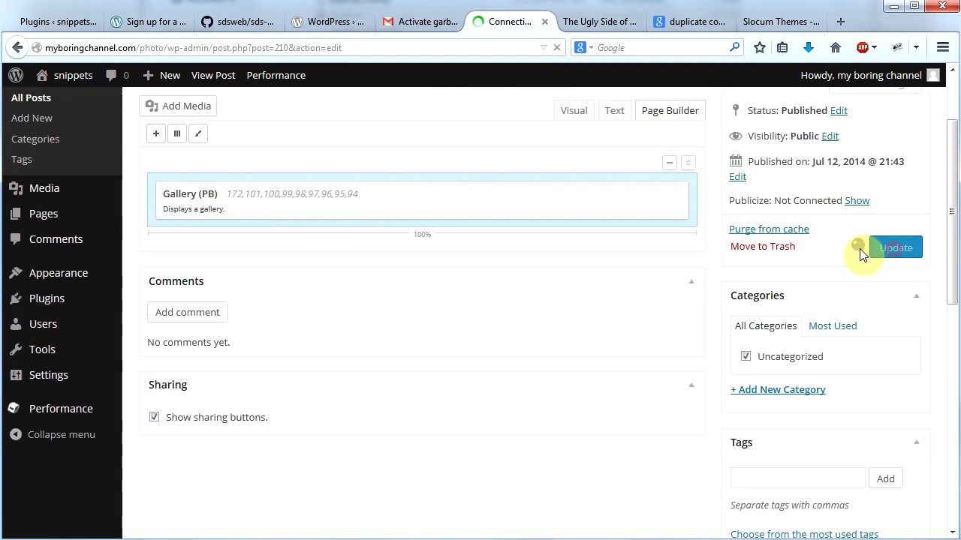
Step: Visit the live site and check the Beach Fun thumbnail on the Home page
mouse_move(70, 86)
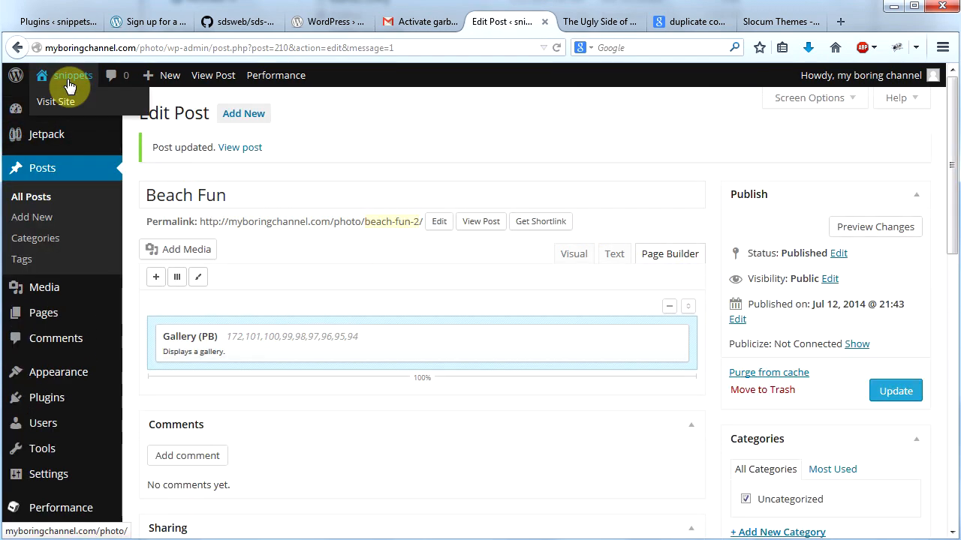
click(56, 110)
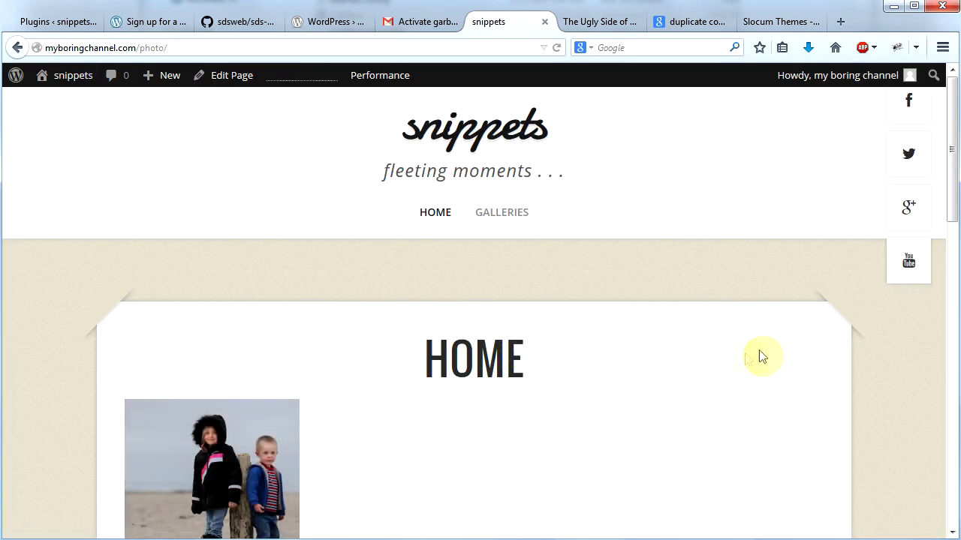
drag(950, 193, 949, 243)
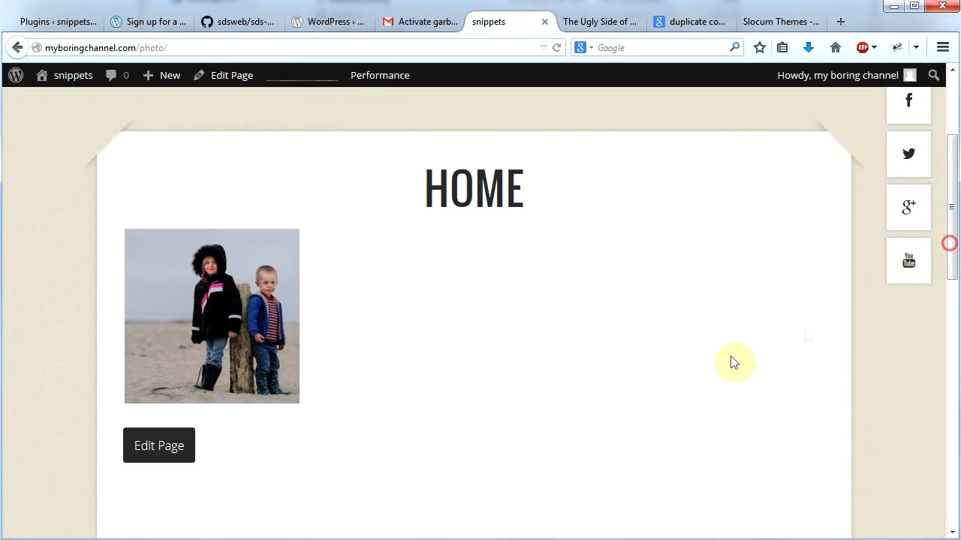
Step: Open Beach Fun from its Home thumbnail to look over the post, and check how it appears on the Galleries page
mouse_move(223, 333)
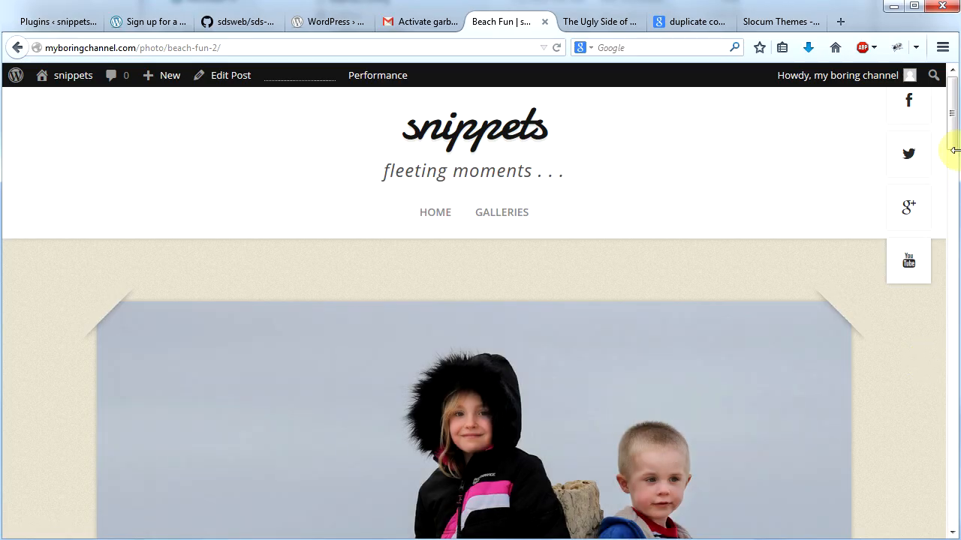
drag(951, 139, 953, 212)
drag(953, 257, 548, 227)
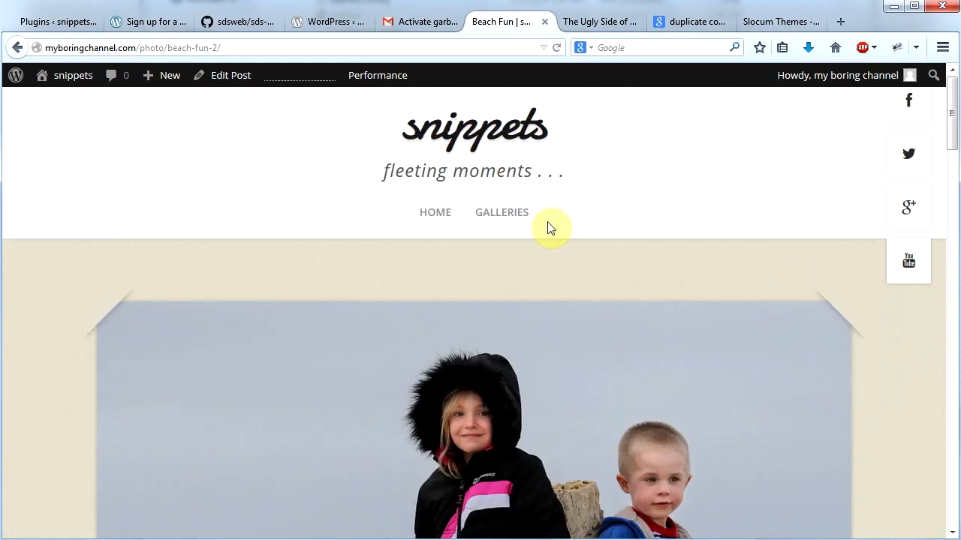
click(498, 217)
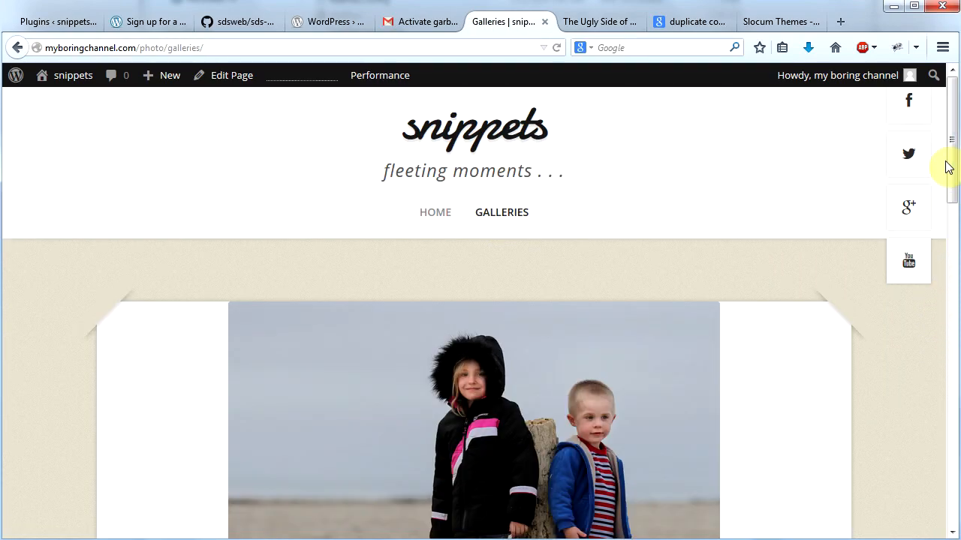
mouse_move(950, 206)
mouse_down()
mouse_move(952, 501)
mouse_move(948, 190)
mouse_up()
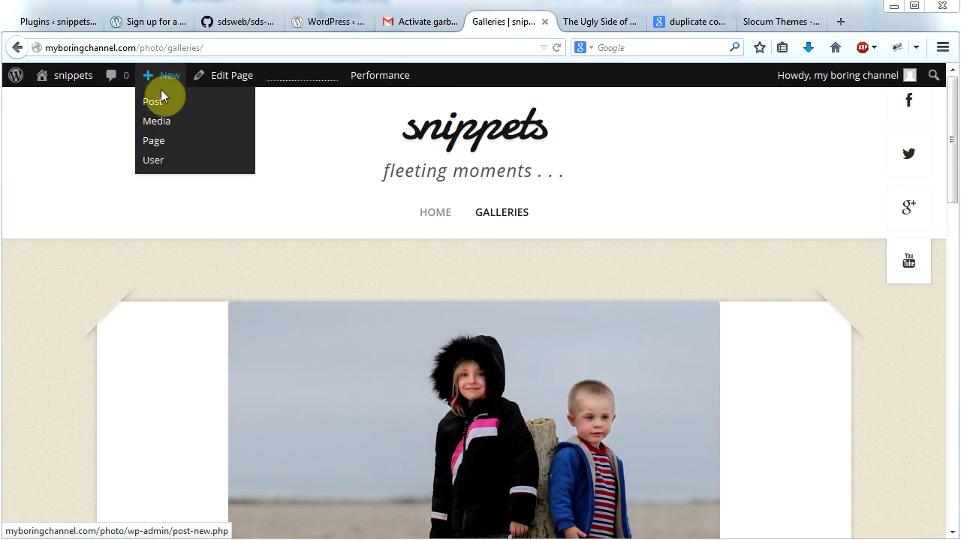
Step: Create a new post titled "In the City"
click(157, 97)
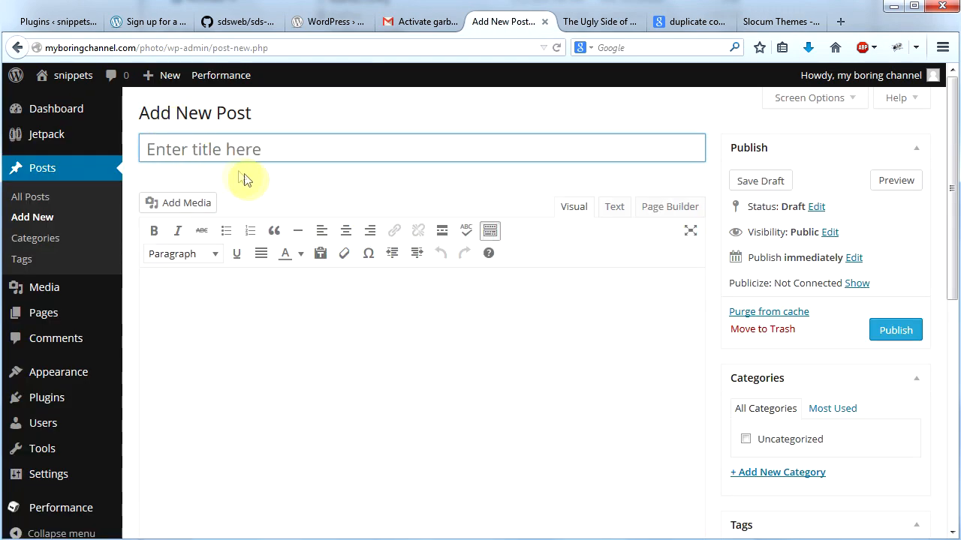
text(In the City)
key(Tab)
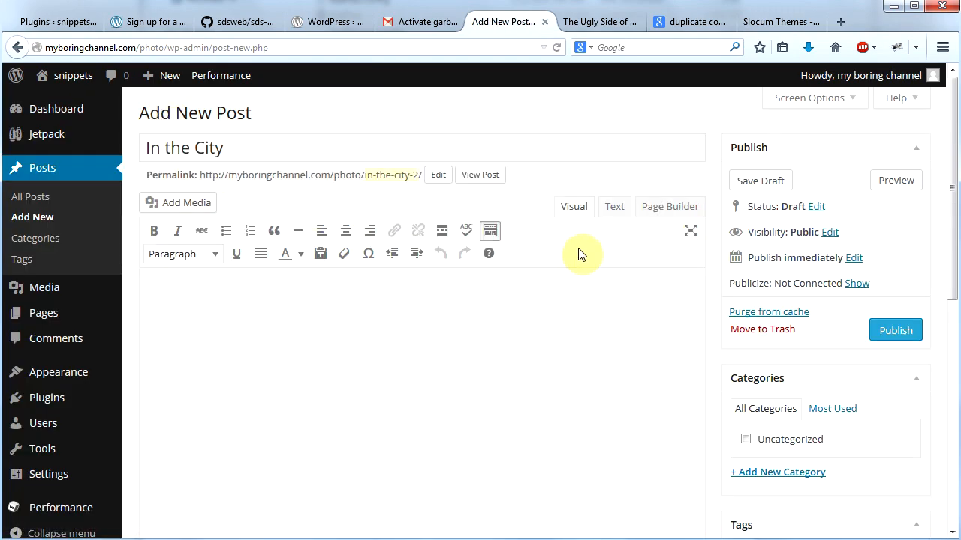
Step: Add a Gallery (PB) widget to the post with Page Builder and set its image size to Medium
click(673, 208)
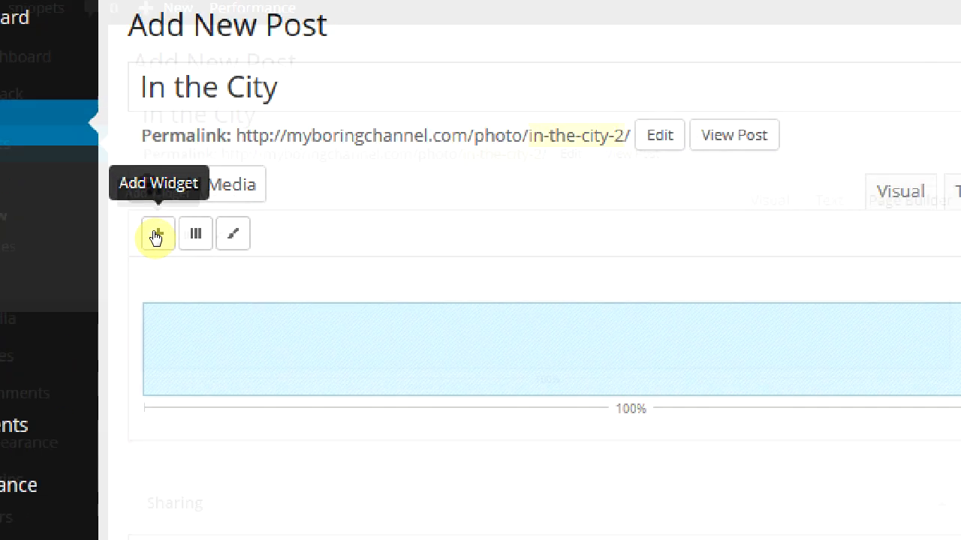
click(155, 233)
click(339, 389)
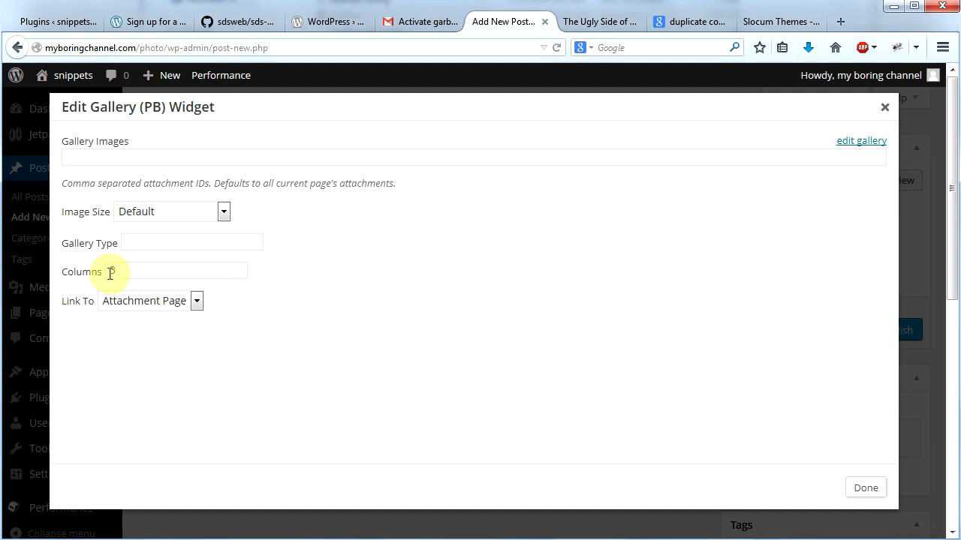
click(223, 212)
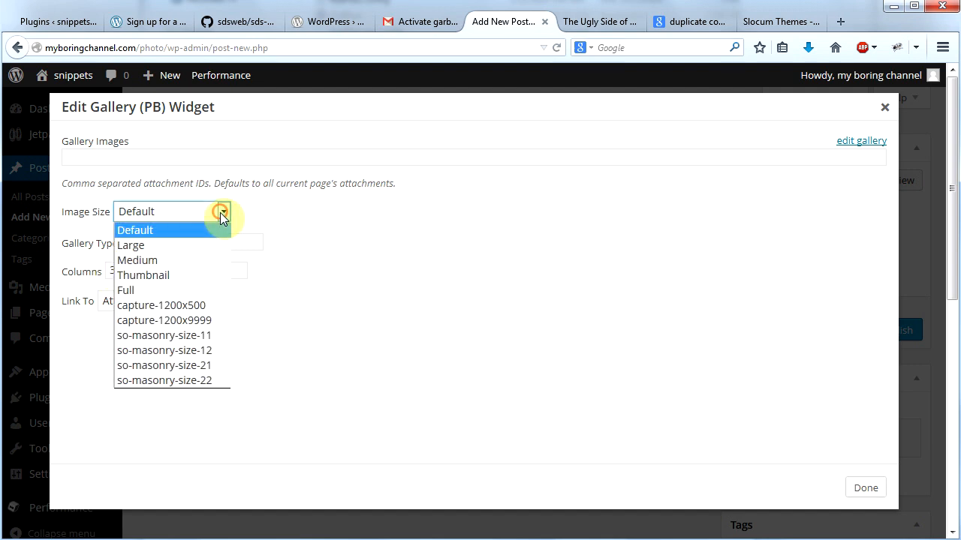
click(206, 259)
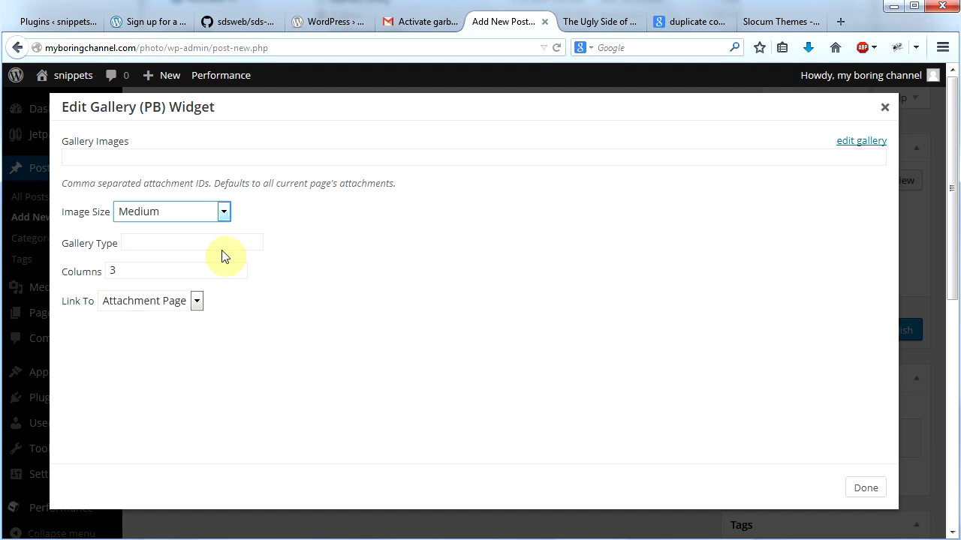
Step: Start adding media library images to the widget's gallery, selecting beach-2013-042-5.jpg and cooking-wintler-040.jpg
click(860, 143)
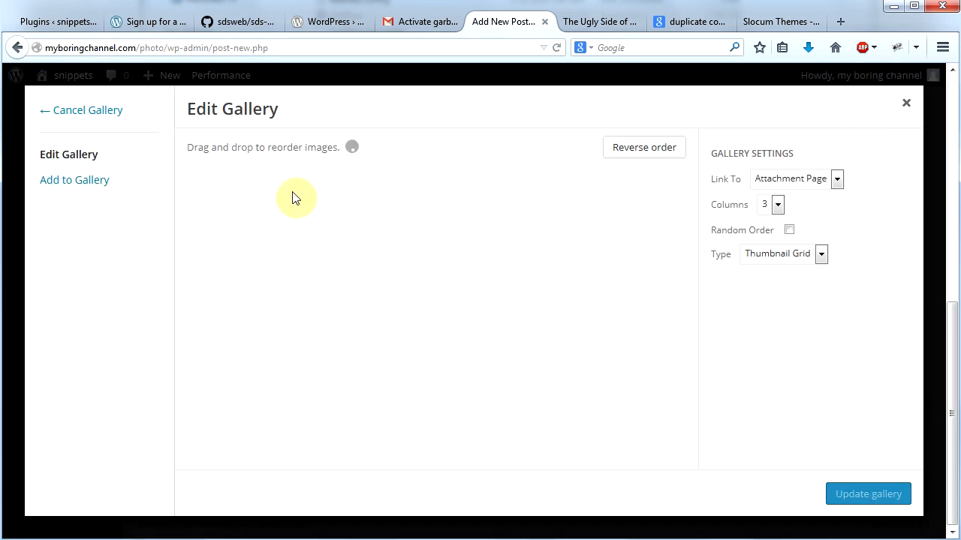
click(87, 184)
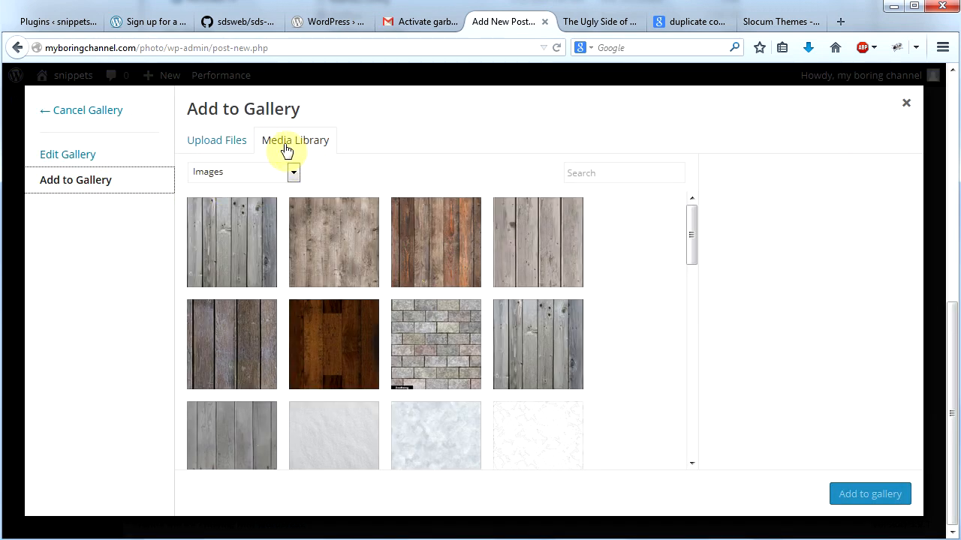
drag(694, 230, 698, 461)
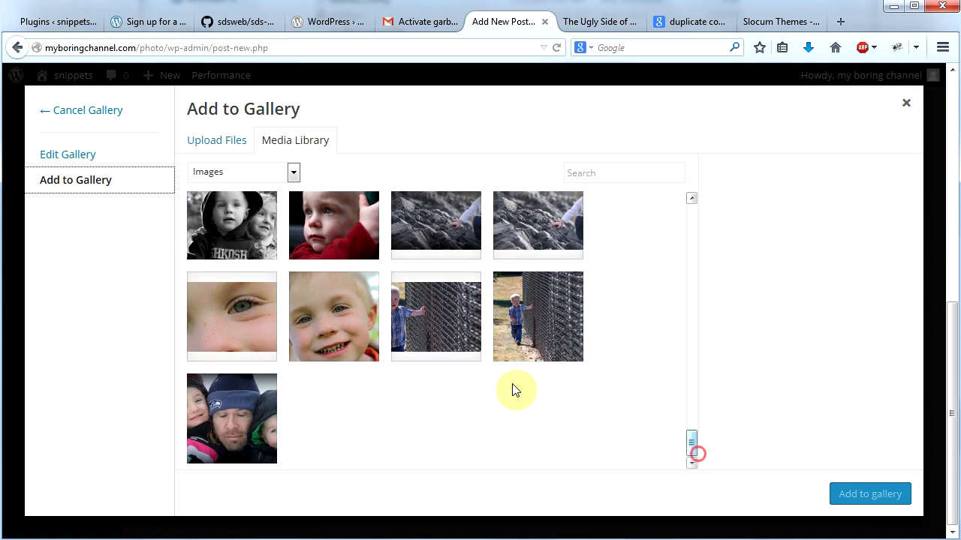
scroll(687, 441, up, 3)
click(352, 320)
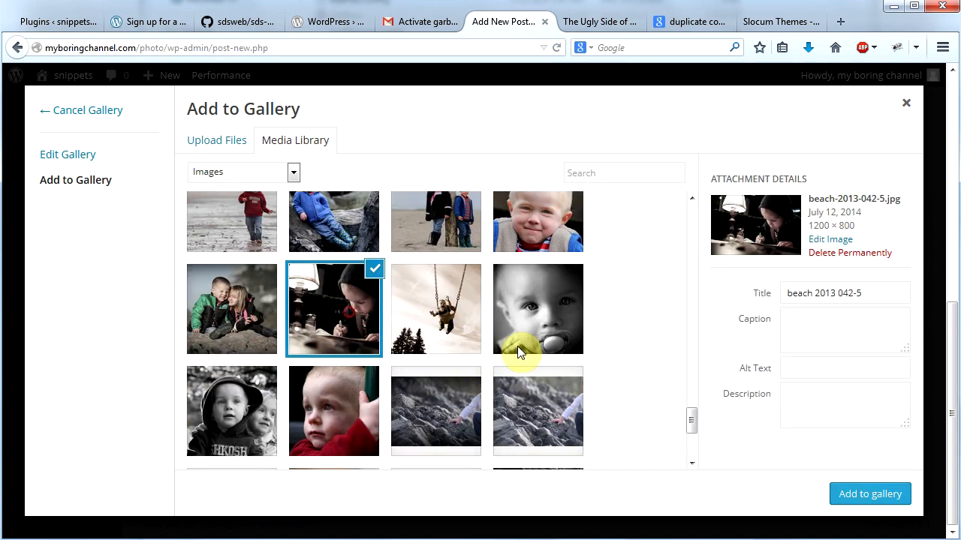
scroll(692, 423, up, 3)
click(244, 332)
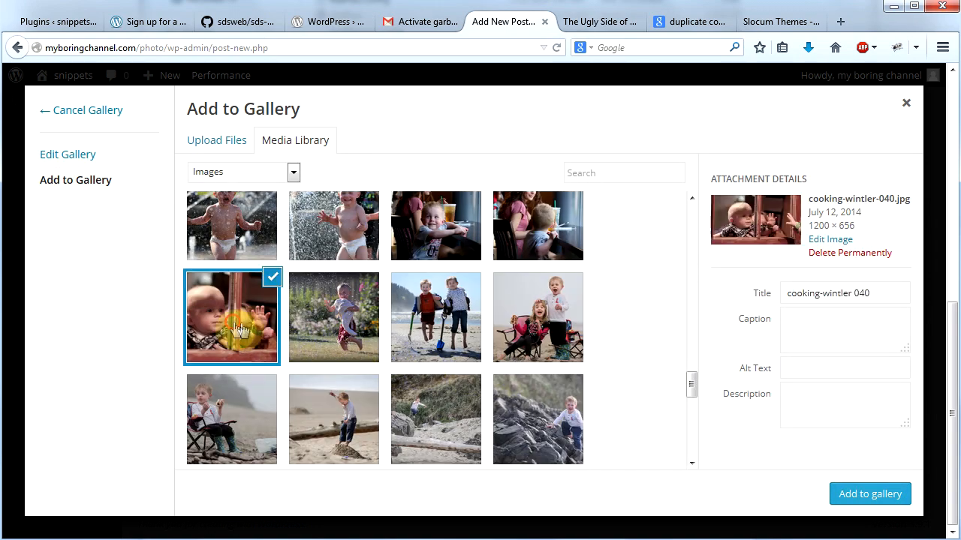
Step: Add the two café photos and the two fountain photos, including downtown-portland-007.jpg and downtown-portland-463.jpg, to the selection
scroll(689, 372, up, 2)
click(552, 334)
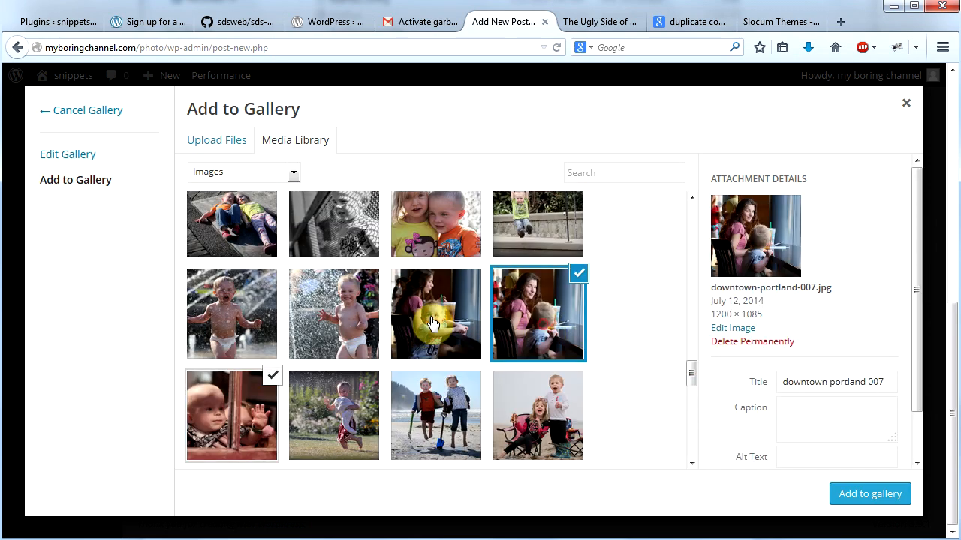
click(454, 324)
click(298, 314)
click(237, 314)
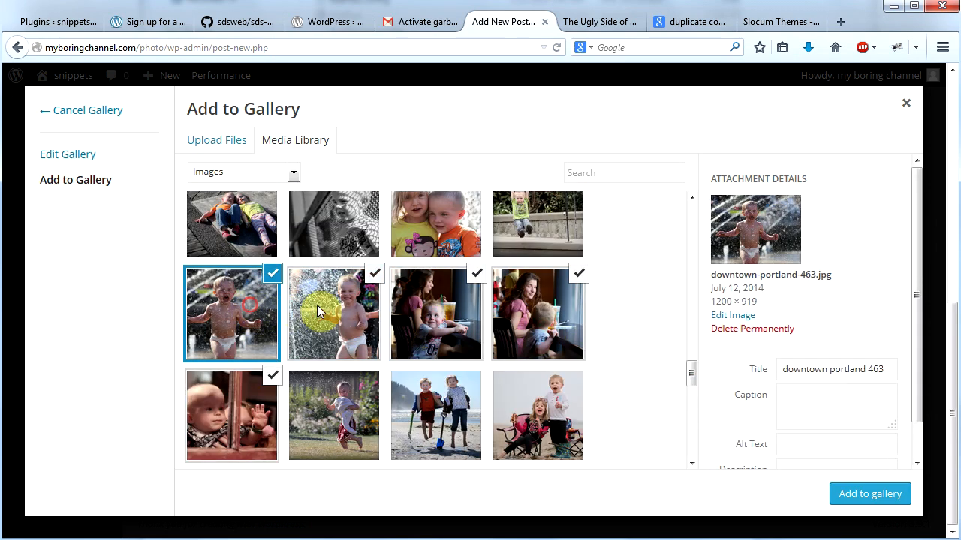
Step: Also select the black-and-white fence-shadow photo, golf-seattle-621-18.jpg and esther-short-287.jpg
drag(692, 372, 692, 354)
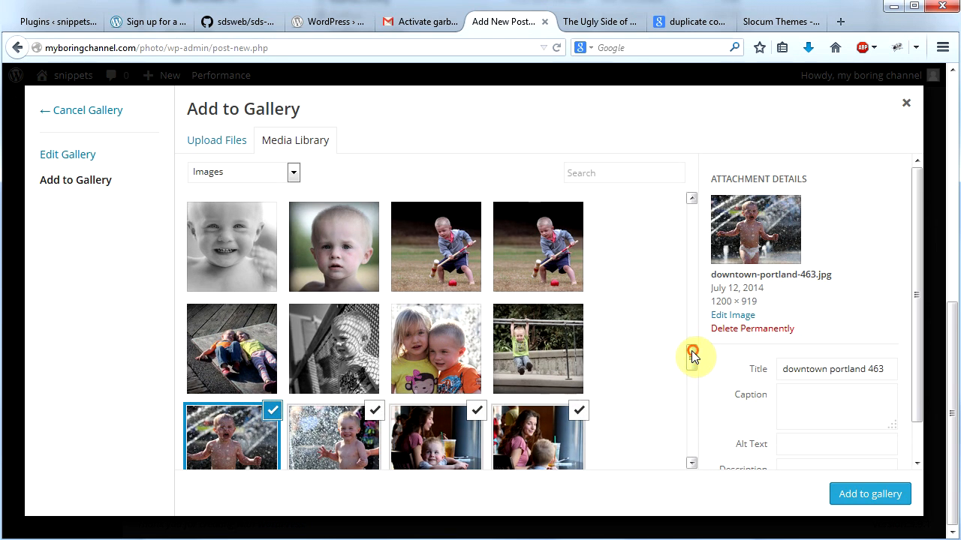
click(345, 359)
click(242, 358)
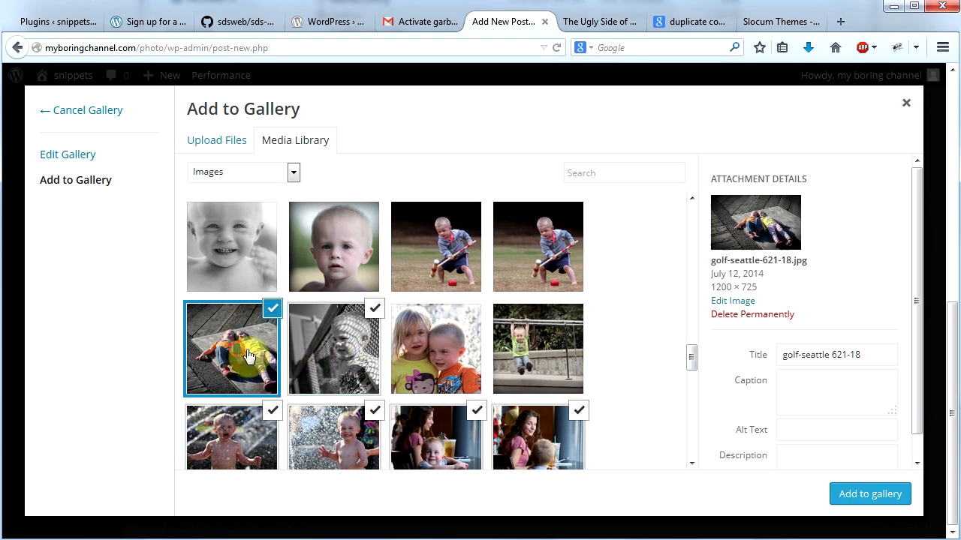
scroll(555, 353, down, 1)
click(559, 327)
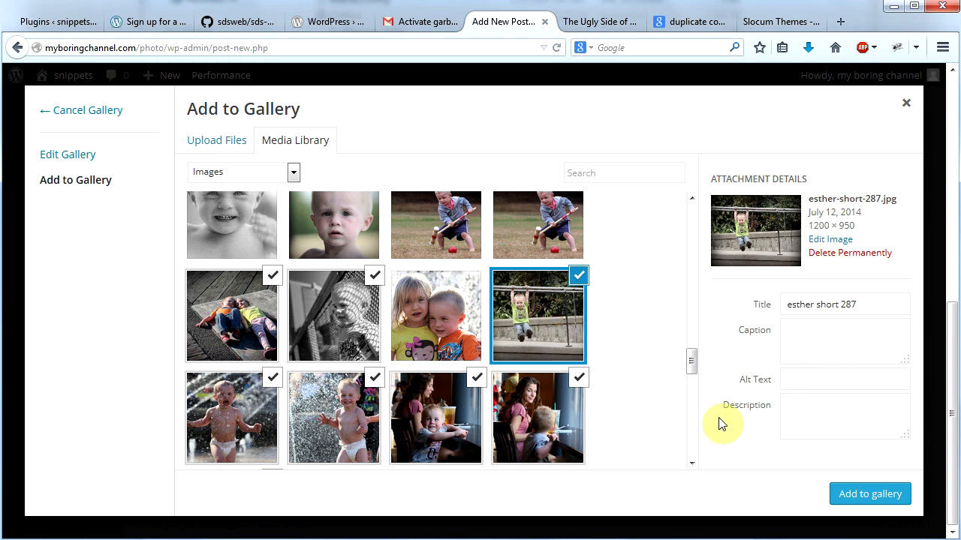
Step: Add the selected photos to the gallery, update it with its Thumbnail Grid settings, and finish the gallery widget
click(863, 494)
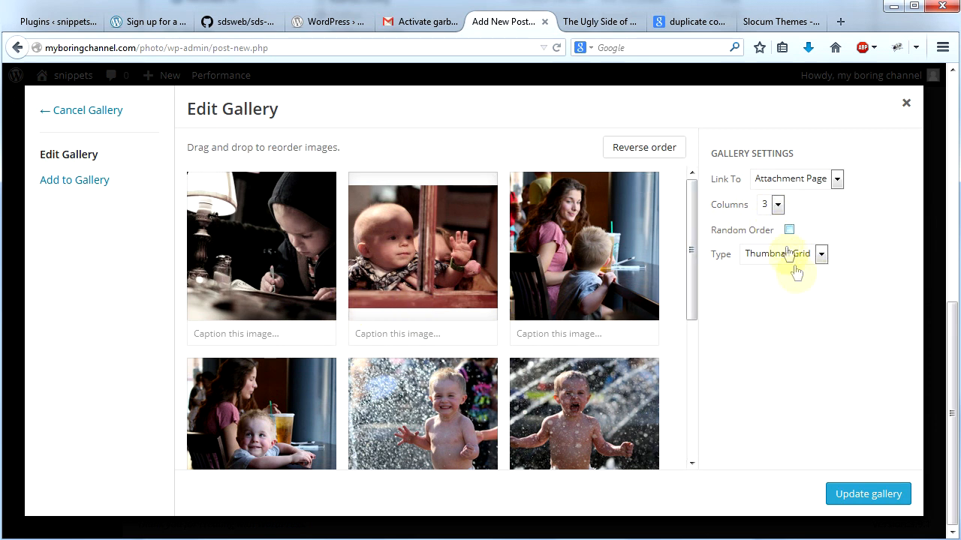
click(893, 486)
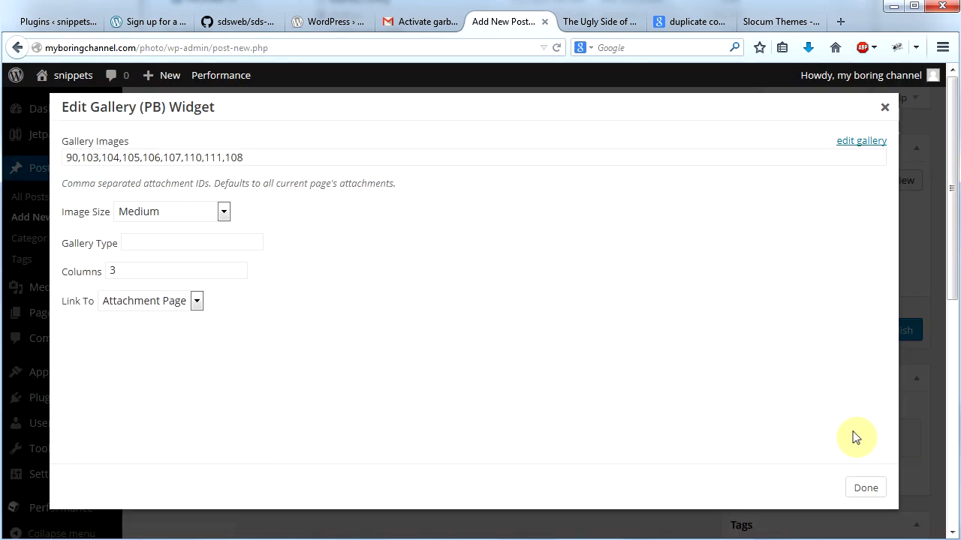
click(853, 492)
Step: Set cooking-wintler-040.jpg from the media library as the new post's featured image
drag(954, 293, 957, 531)
click(780, 464)
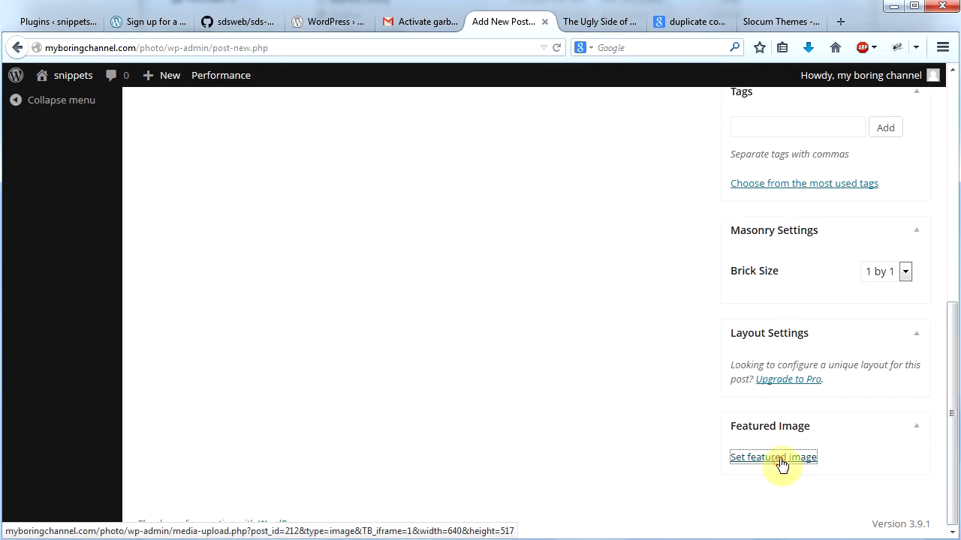
drag(692, 234, 698, 402)
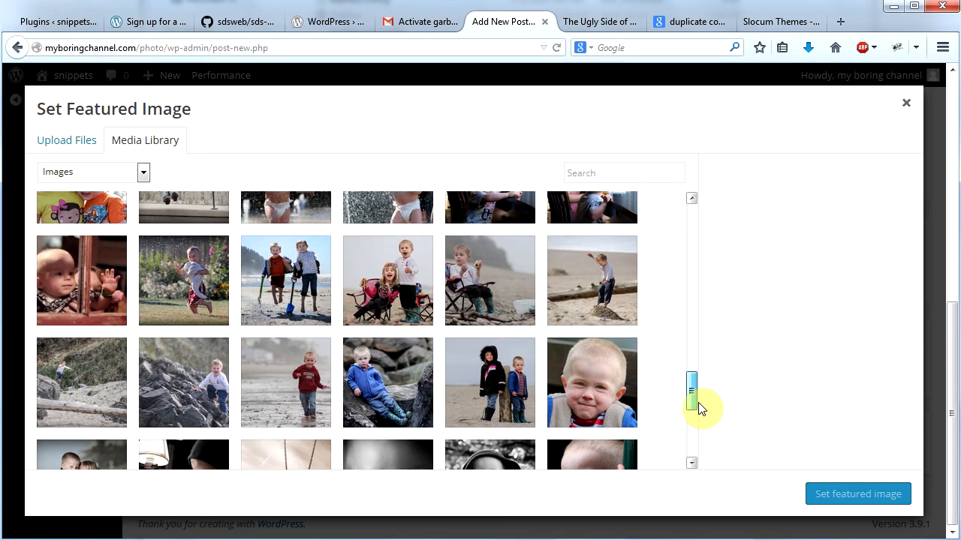
click(106, 293)
click(846, 495)
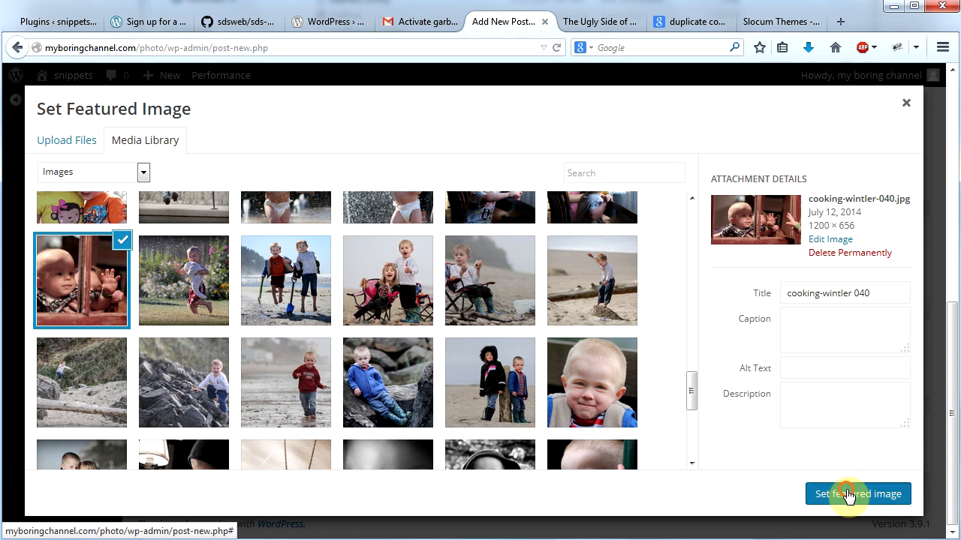
Step: Publish the In the City post and visit the site to check how it appears on the home page
drag(952, 439, 943, 214)
click(901, 334)
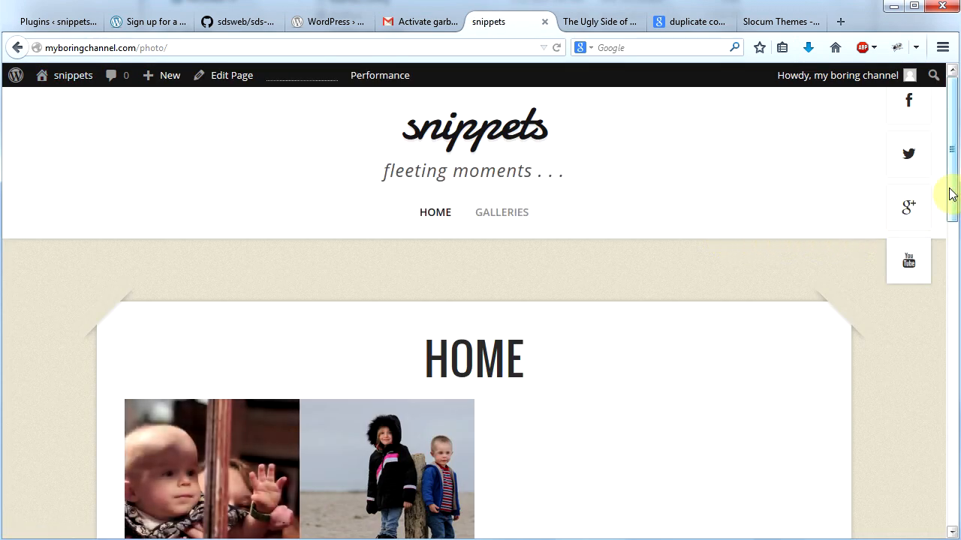
drag(951, 194, 944, 238)
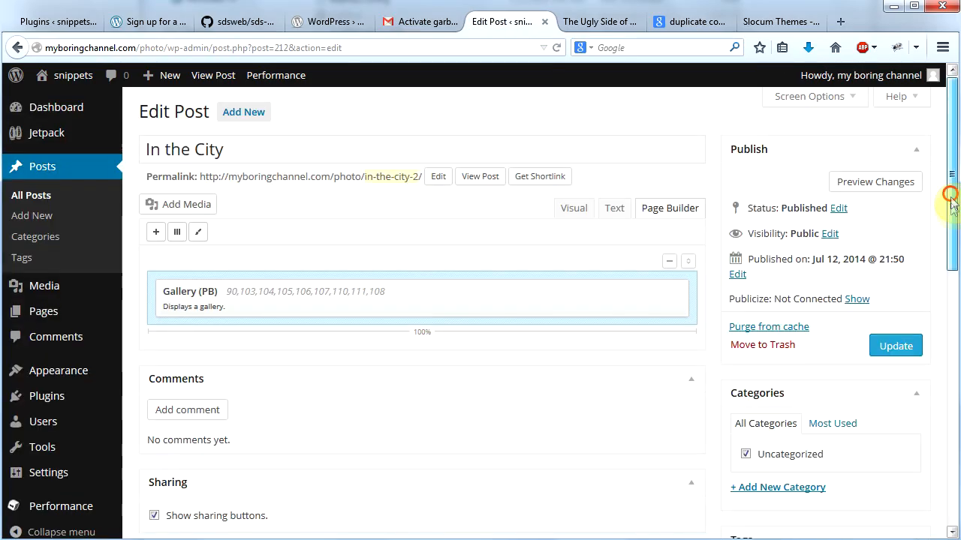
Step: Set the In the City post's masonry brick size to 2 by 2 and update the post
drag(952, 203, 953, 414)
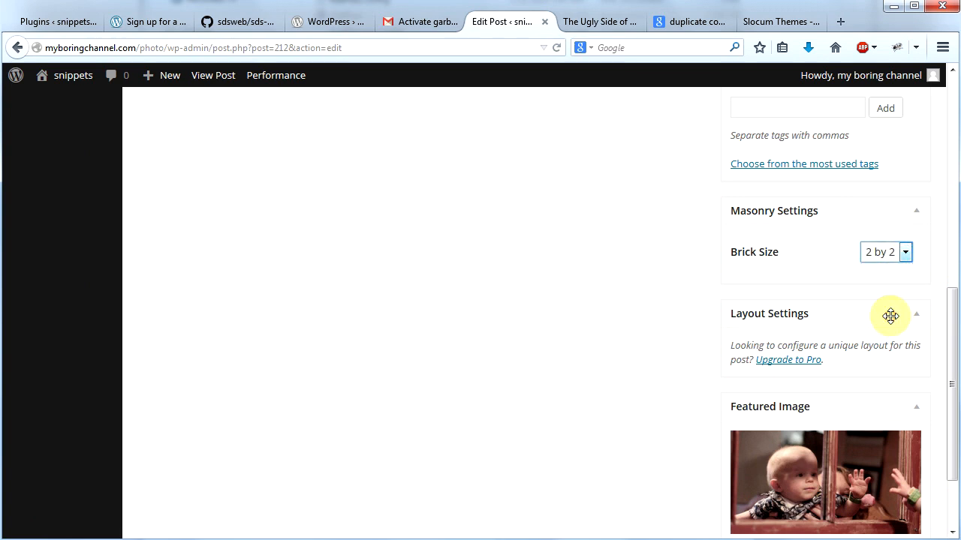
drag(950, 318, 929, 180)
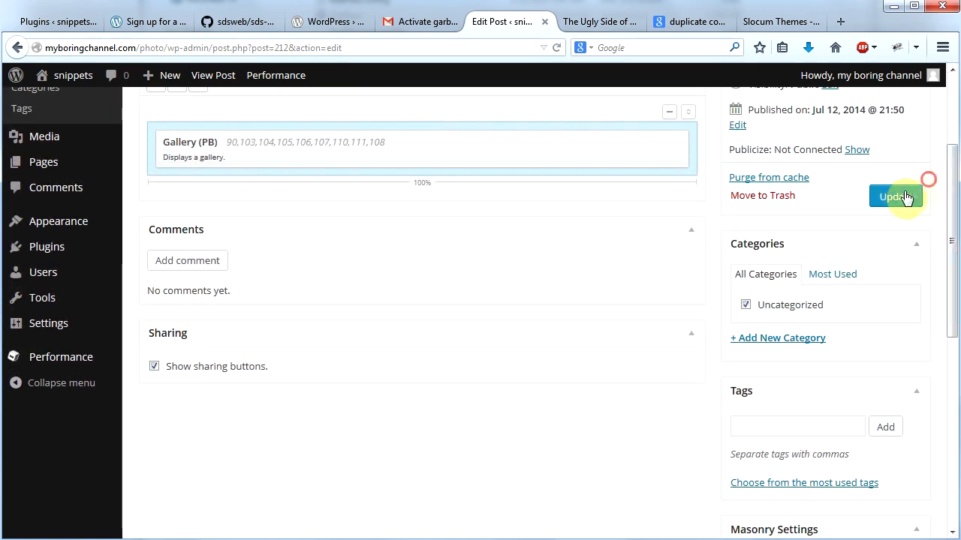
click(899, 196)
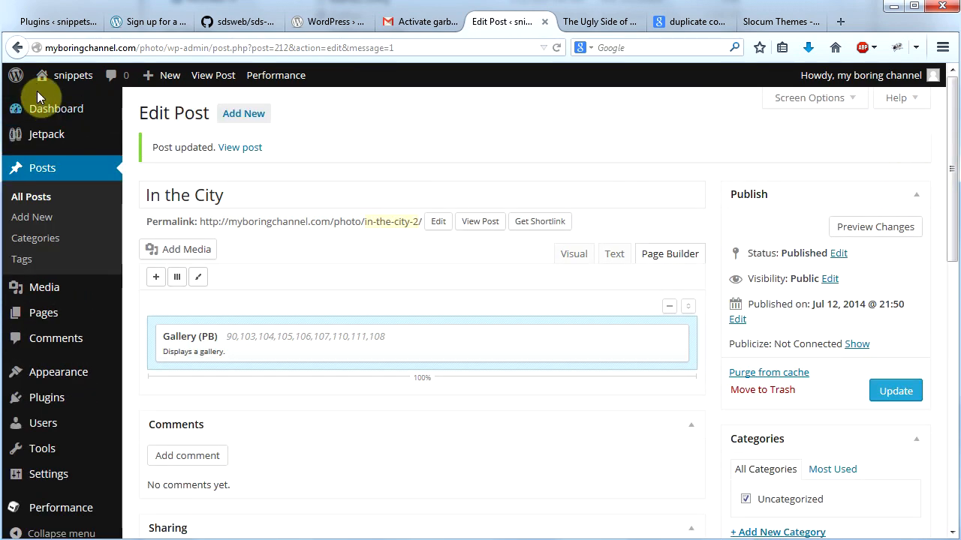
Step: Visit the site's home page again and examine the resized In the City brick in the masonry grid
mouse_move(39, 81)
click(45, 102)
drag(952, 176, 951, 259)
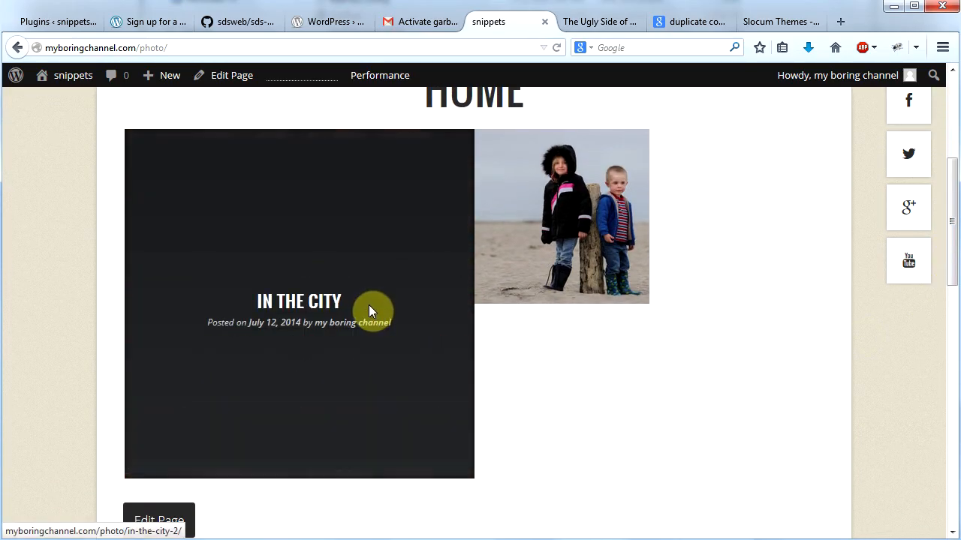
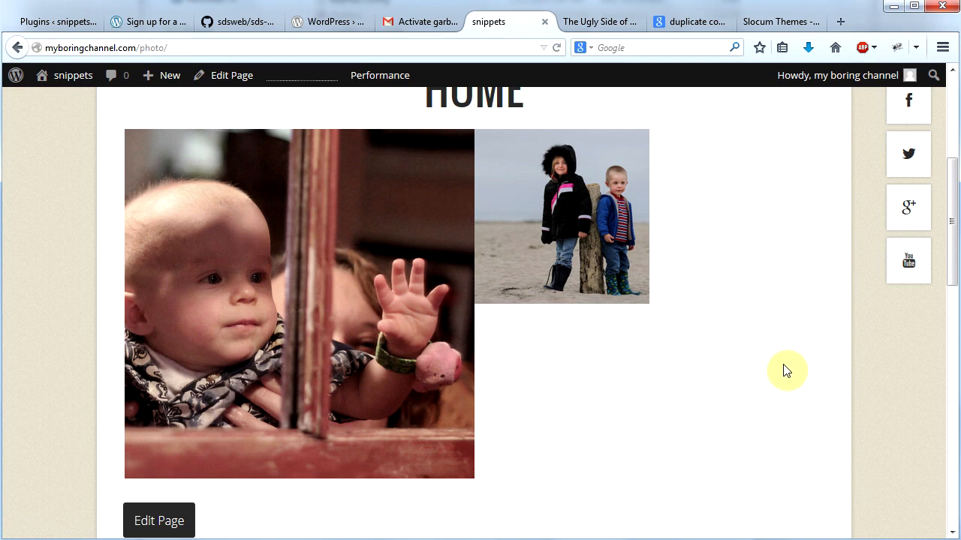
Step: Open the Beach Fun post from the home page, set its masonry brick size to 2 by 2 and update it
click(562, 218)
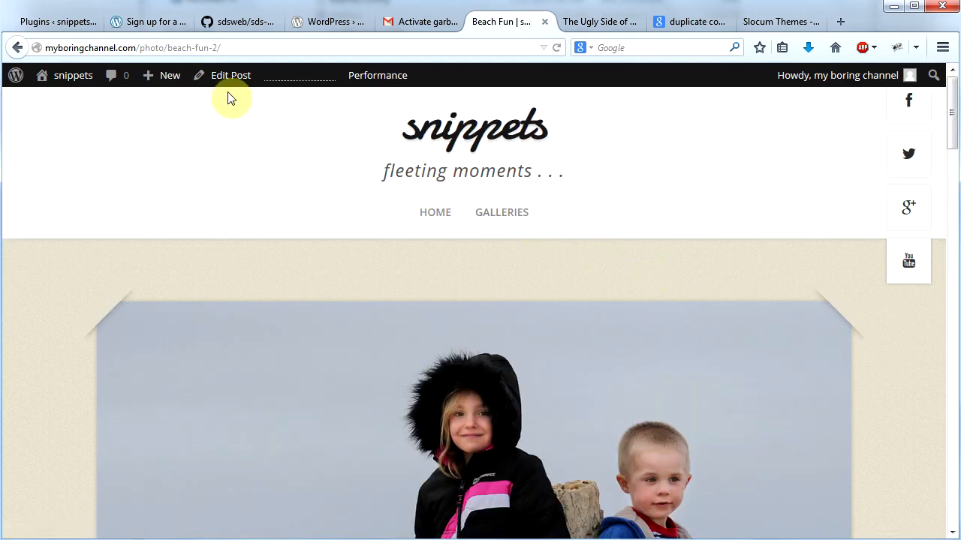
click(229, 76)
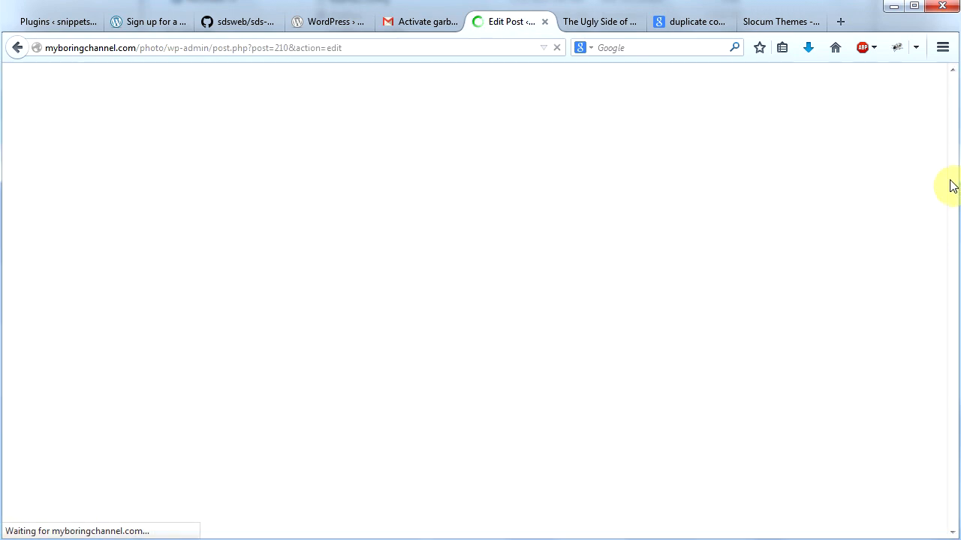
drag(950, 185, 951, 360)
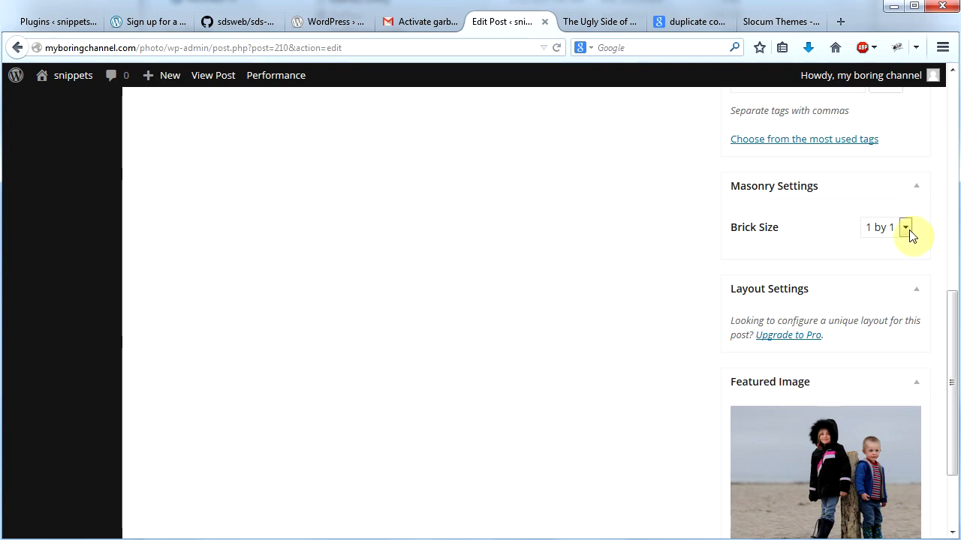
click(905, 228)
click(893, 290)
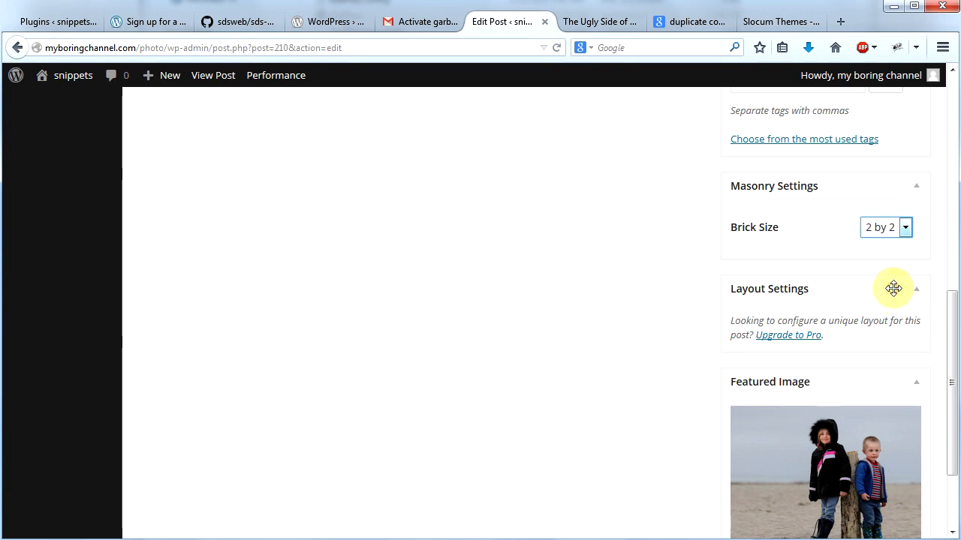
scroll(937, 318, up, 10)
click(903, 258)
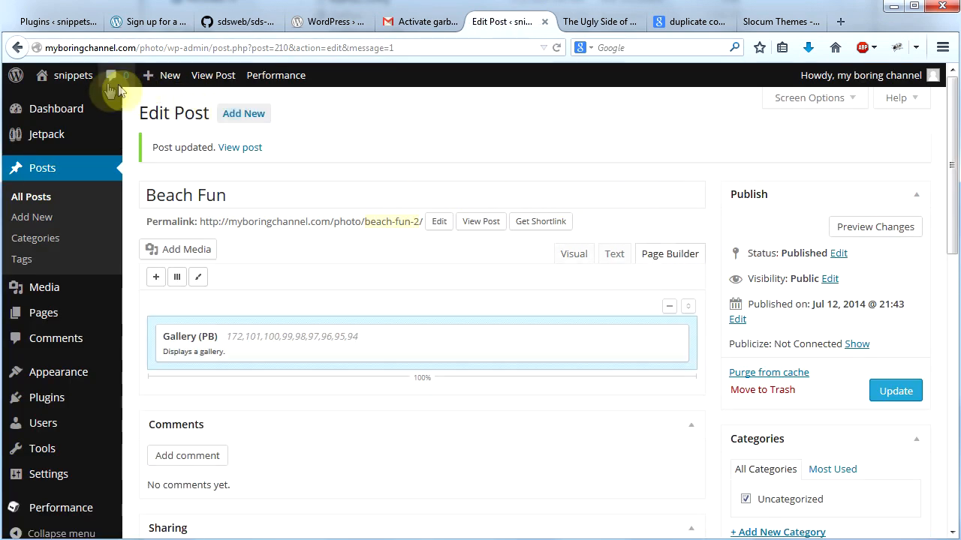
Step: Visit the site's home page and examine the Beach Fun and In the City bricks in the masonry grid
mouse_move(73, 75)
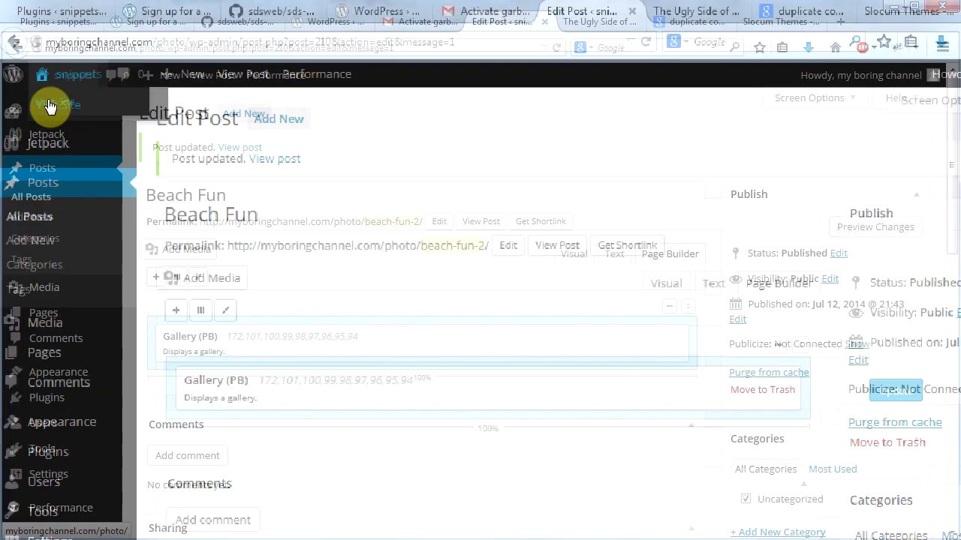
click(49, 105)
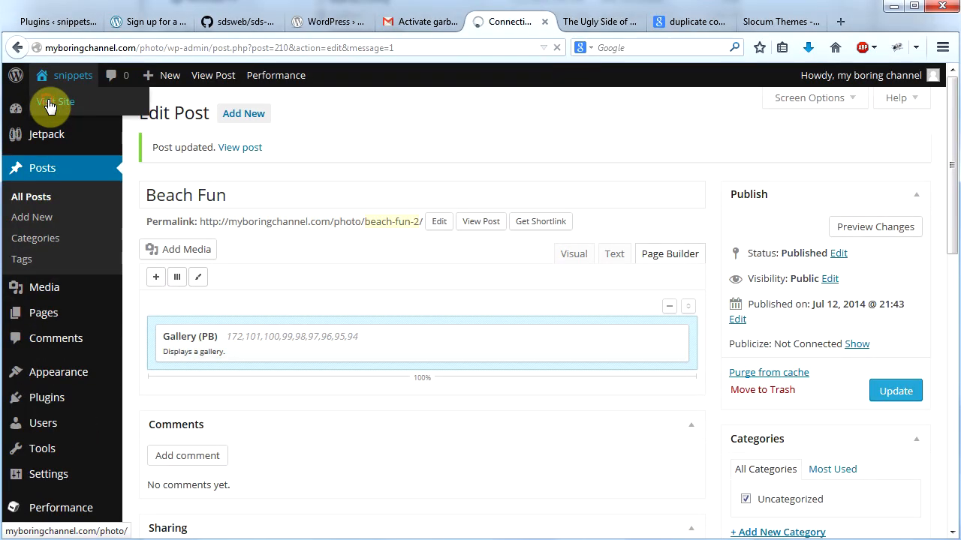
drag(952, 183, 951, 268)
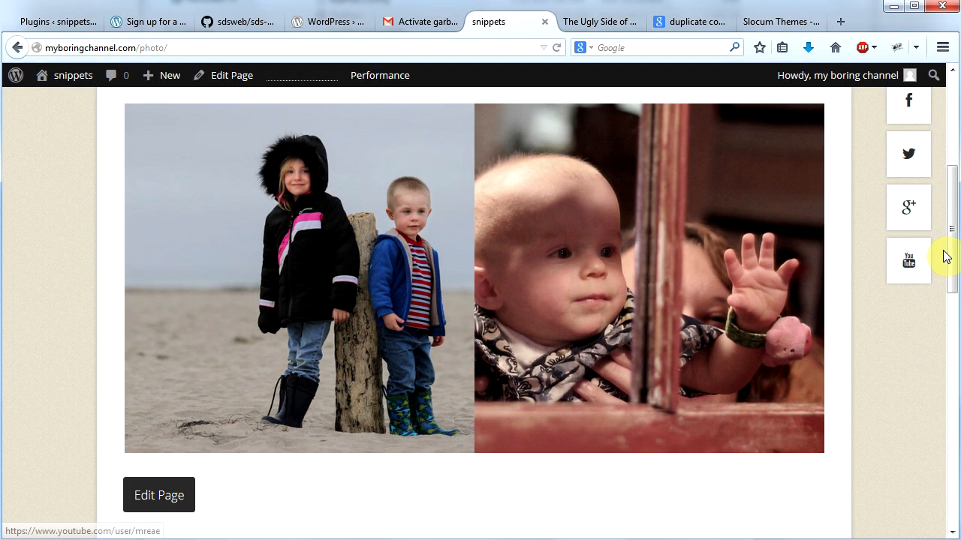
drag(950, 249, 946, 169)
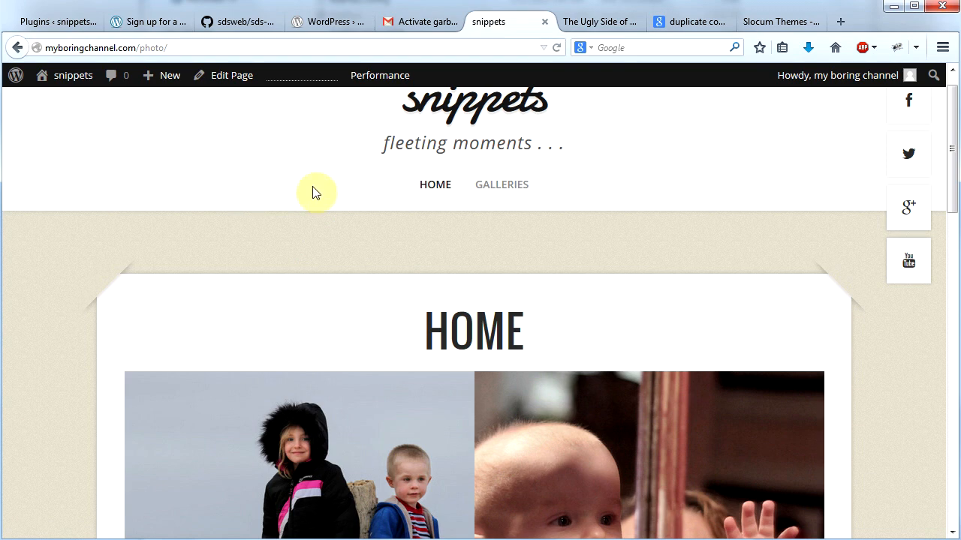
Step: Open the Home page for editing, review the Order By choices of its Masonry Layout widget and update the page
click(227, 79)
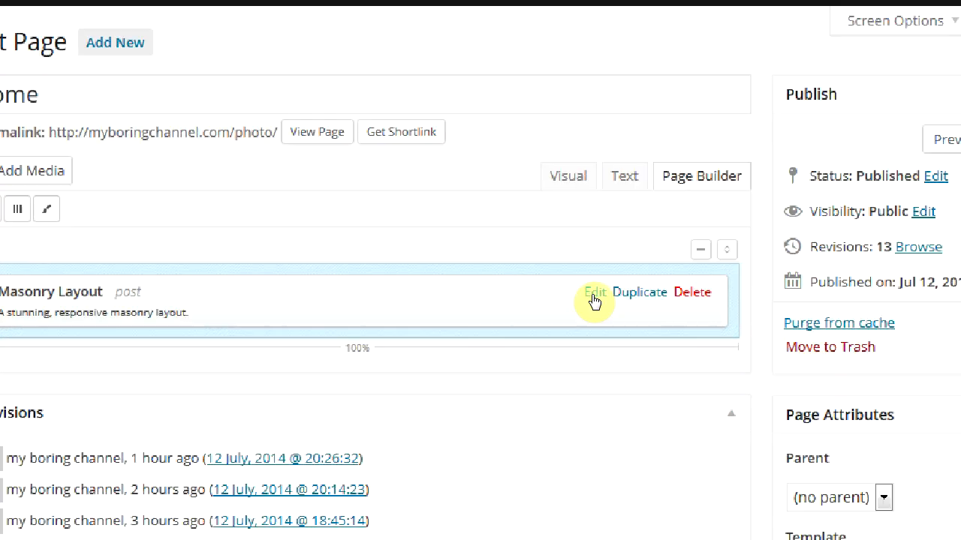
click(593, 299)
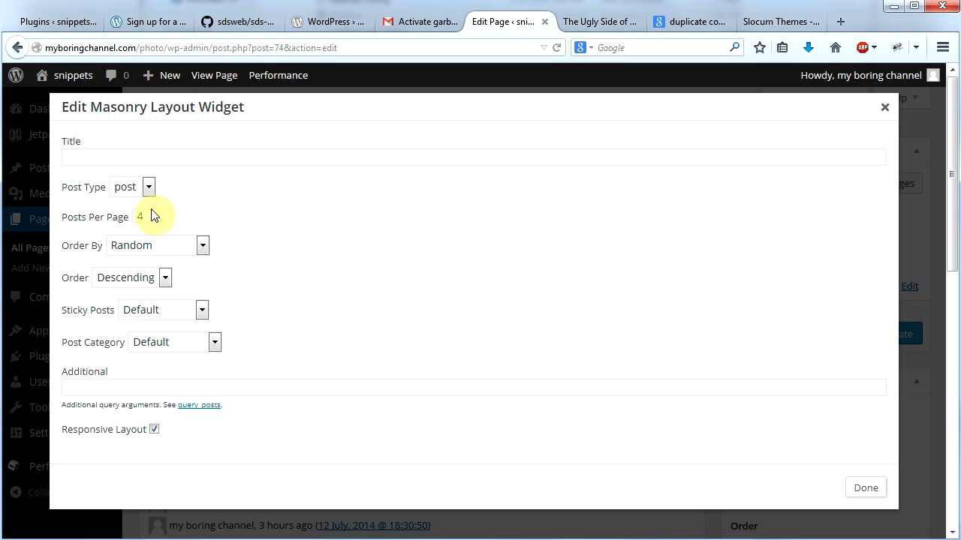
click(177, 250)
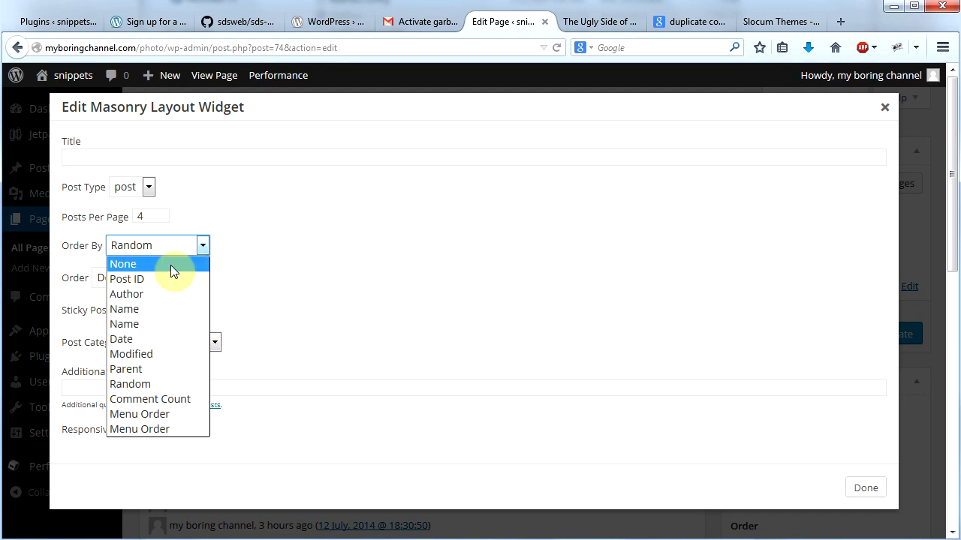
click(454, 206)
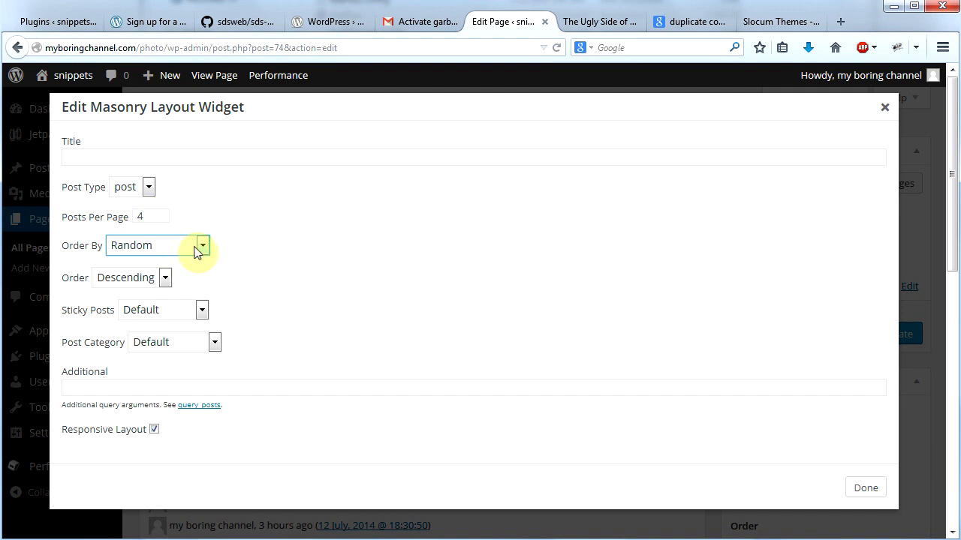
click(868, 494)
click(897, 336)
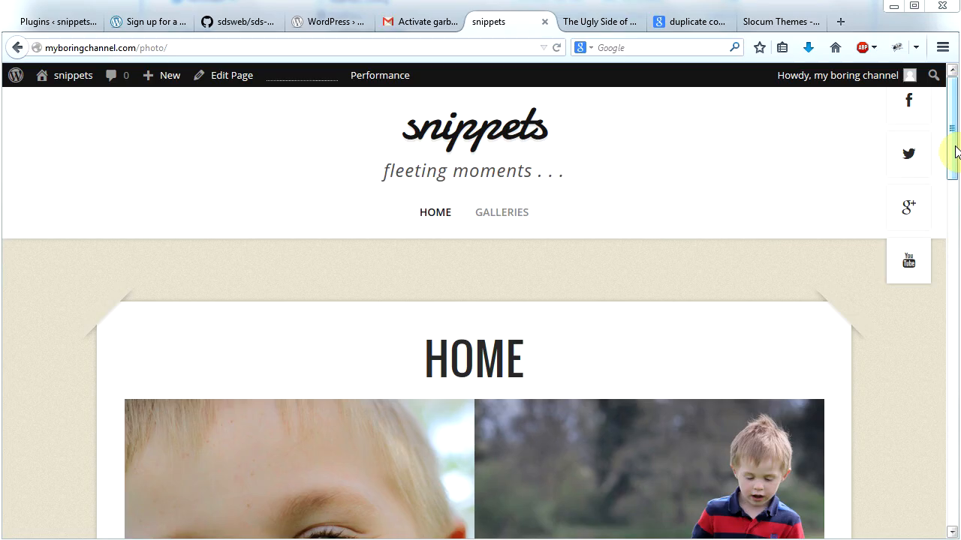
Step: Look through the post bricks in the home page's masonry grid, including My Good Fortune, In the City and Close-ups
drag(957, 148, 952, 244)
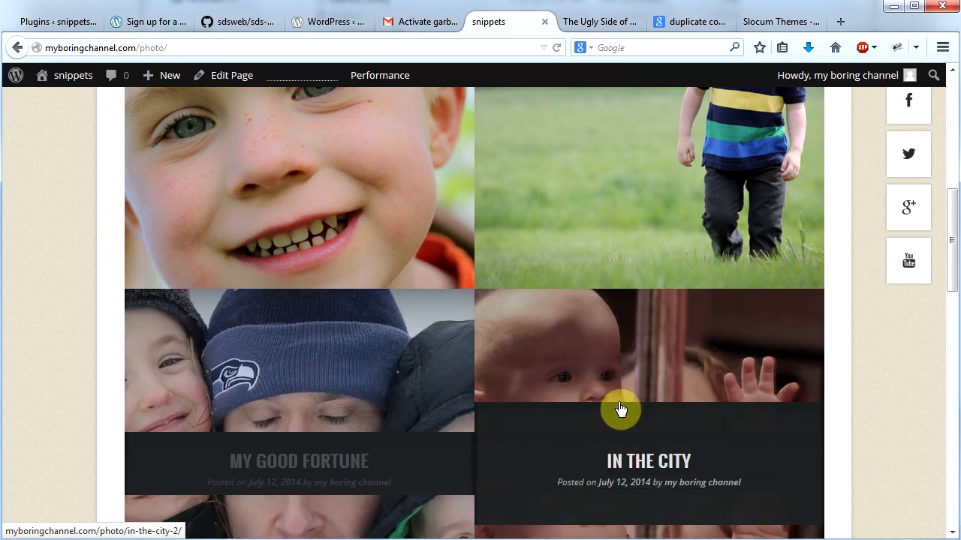
drag(951, 264, 949, 135)
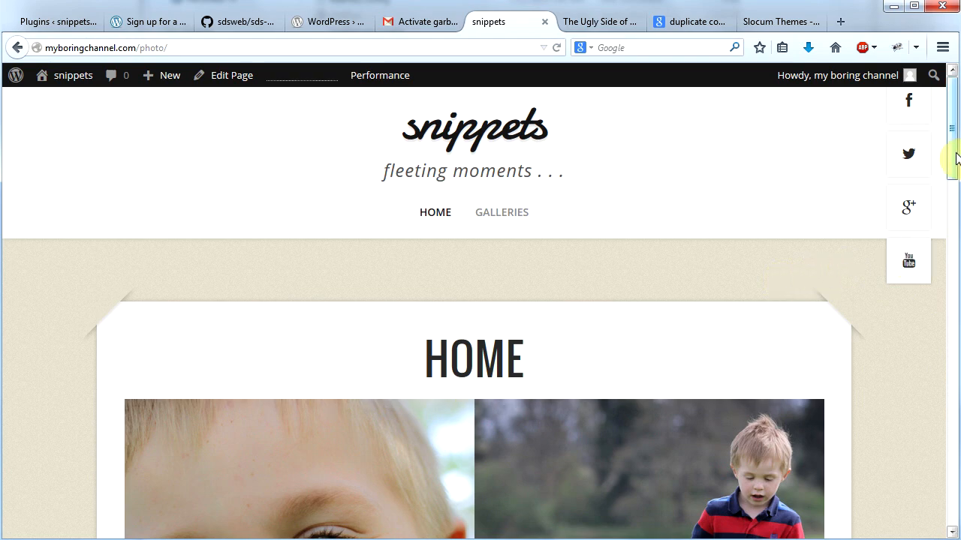
scroll(313, 304, down, 5)
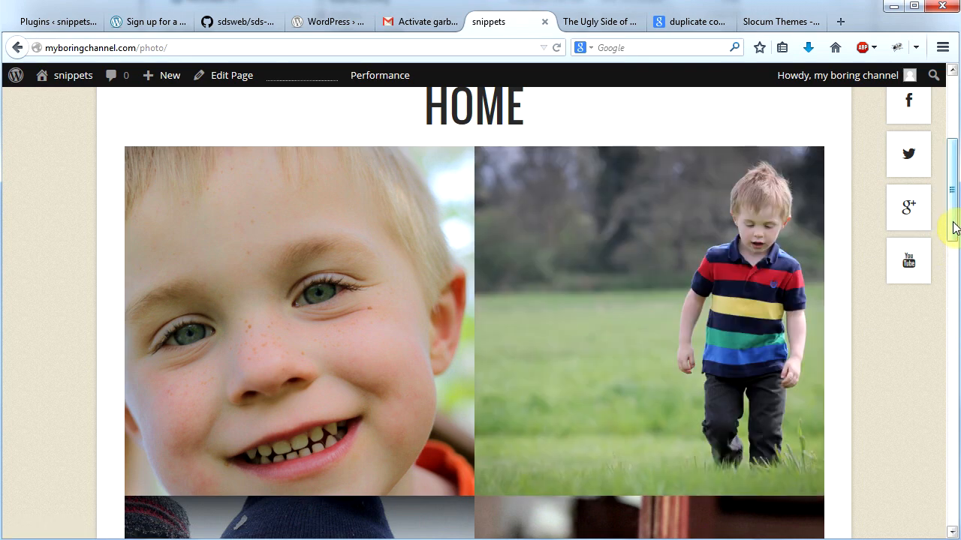
drag(954, 228, 950, 144)
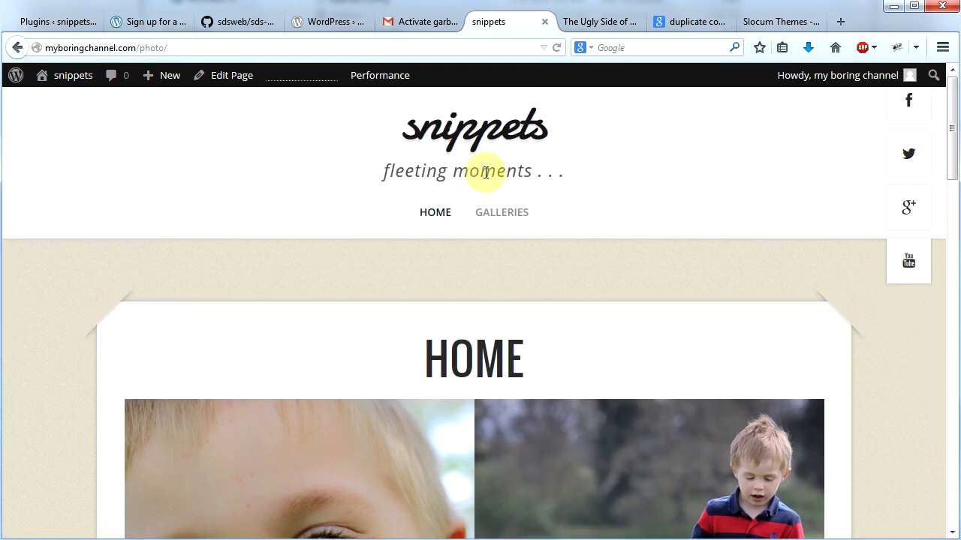
drag(955, 168, 958, 197)
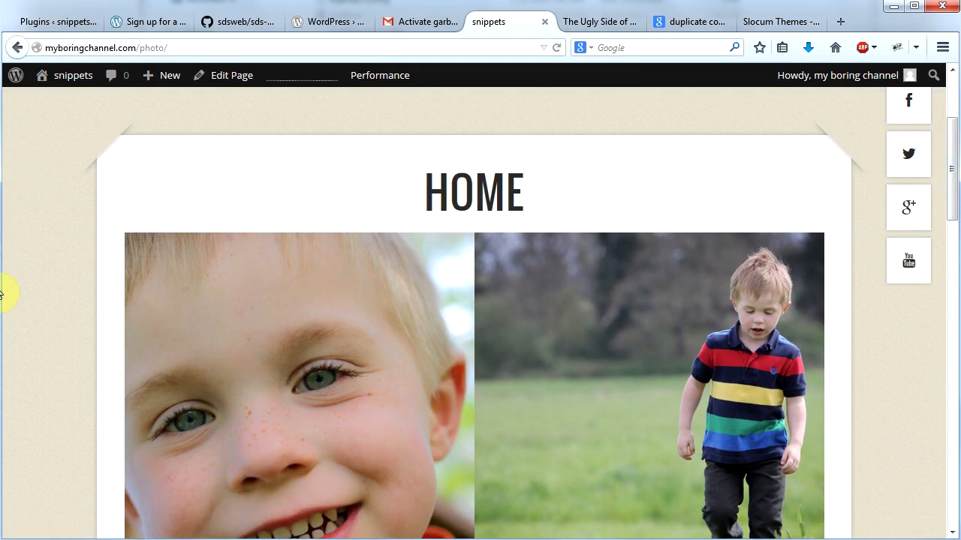
mouse_move(956, 214)
mouse_down()
mouse_move(952, 133)
mouse_move(956, 204)
mouse_up()
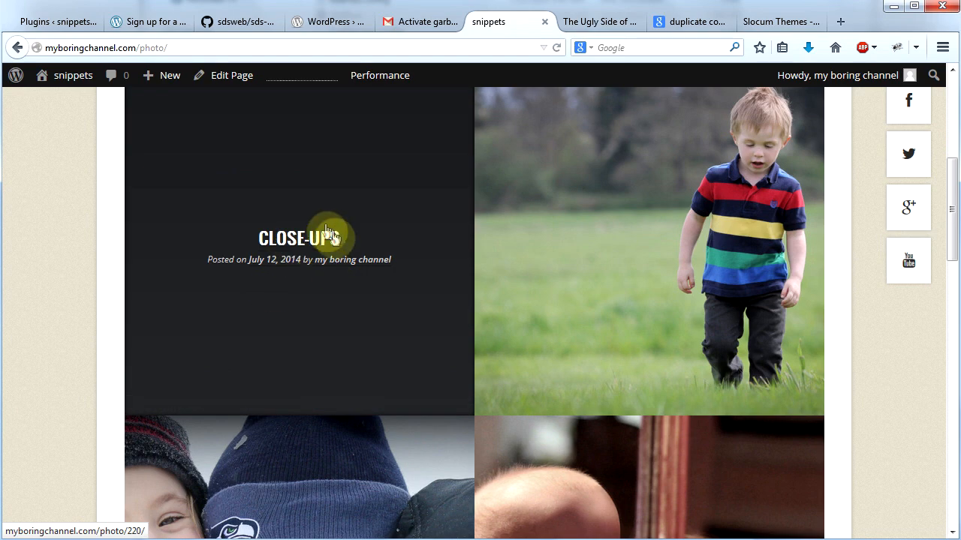
Step: Open the Close-ups post, view its featured image full screen and advance through the following posts' images before leaving the full-screen view
click(314, 240)
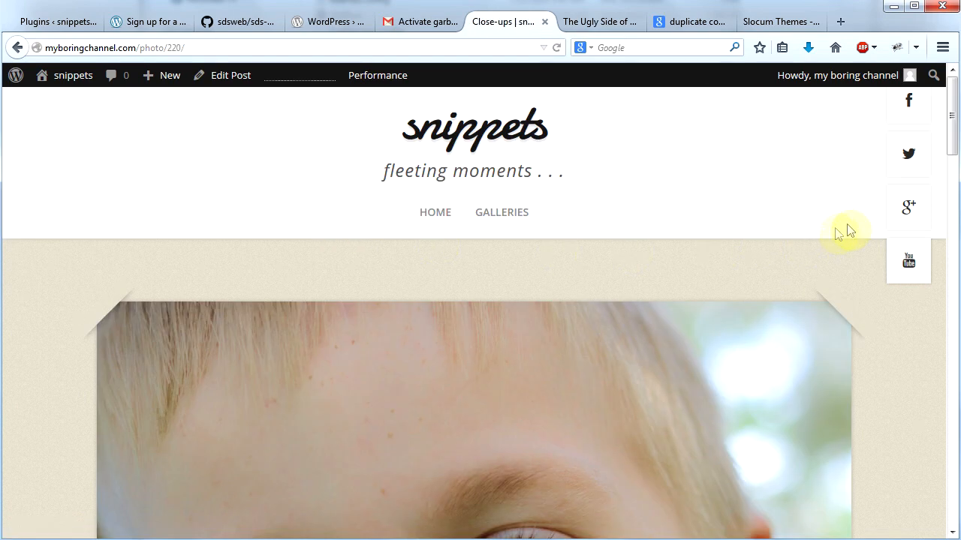
drag(954, 124, 946, 189)
mouse_move(643, 270)
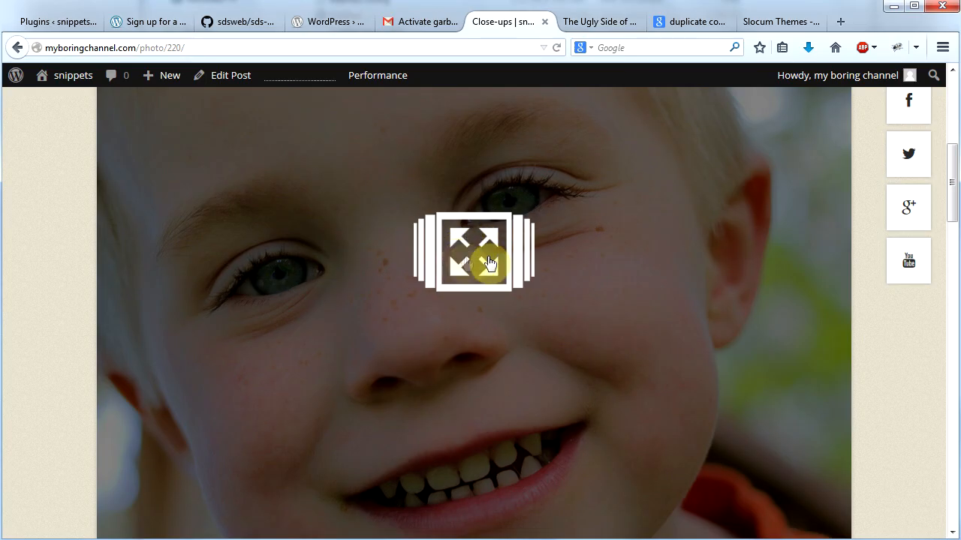
click(472, 249)
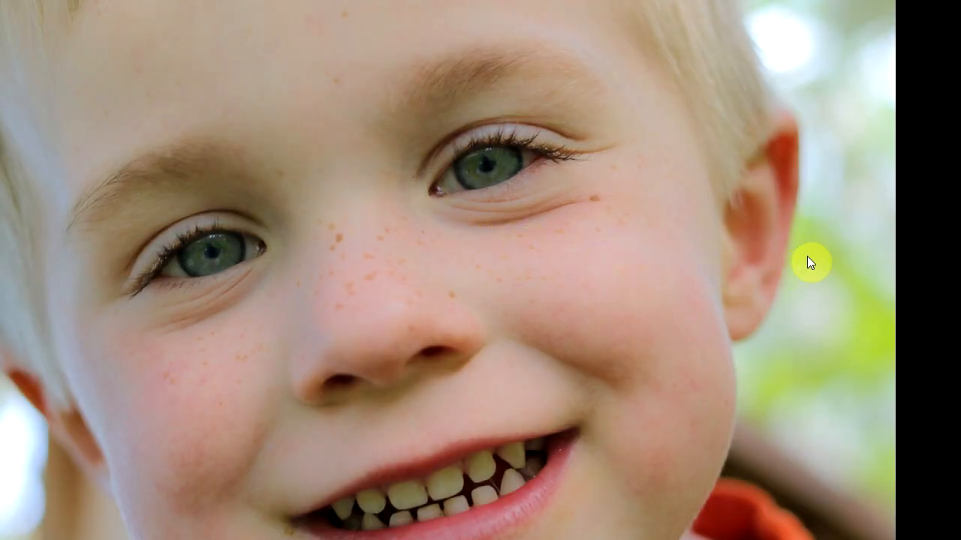
key(Right)
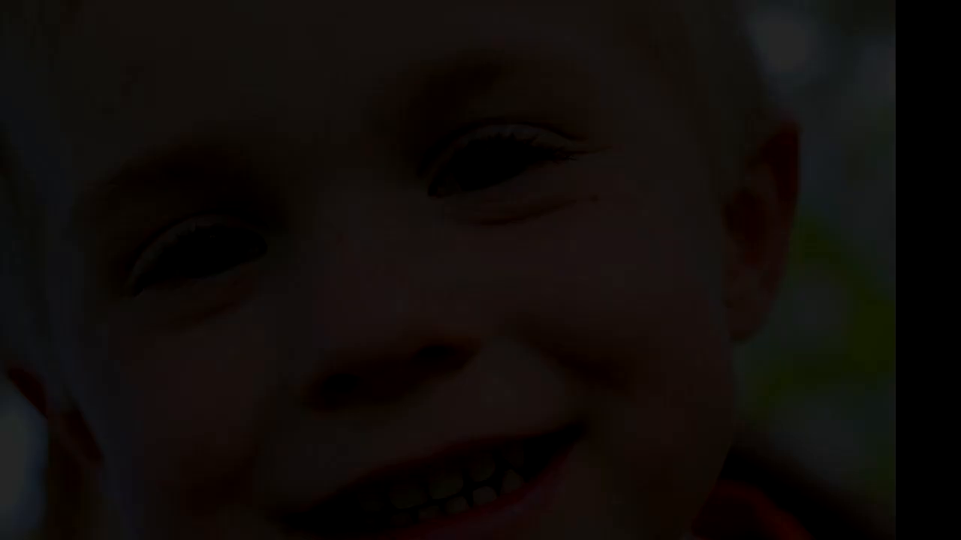
key(Right)
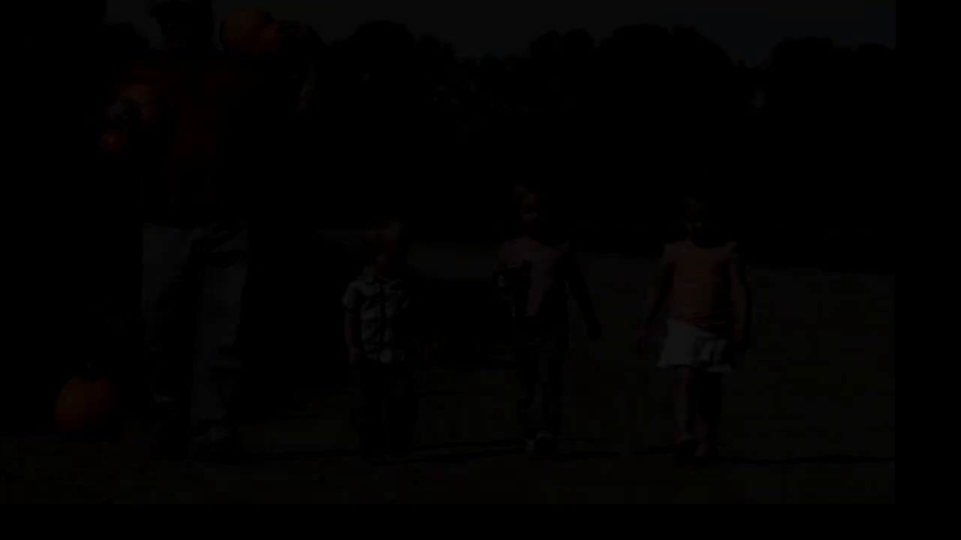
key(Escape)
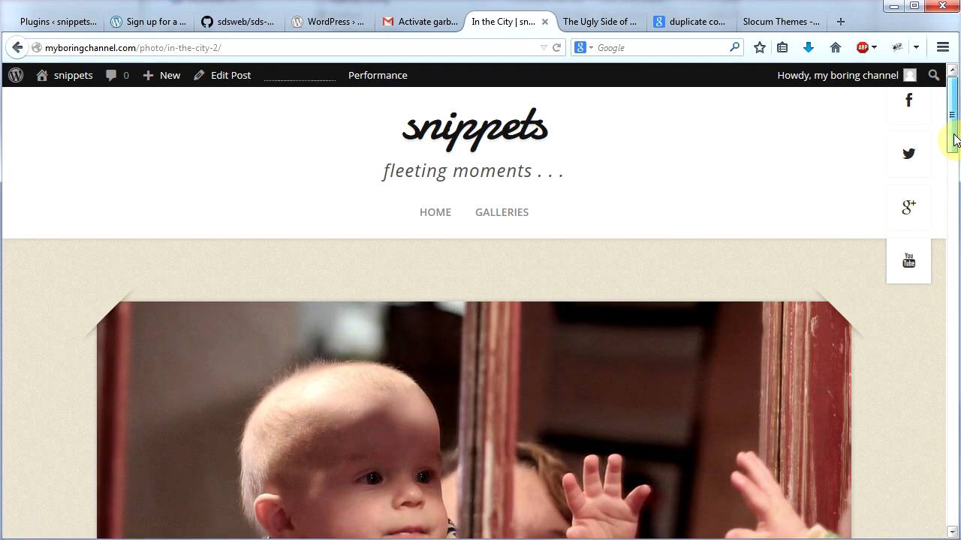
Step: Open the first photo of the In the City post's gallery in the carousel and advance to the third photo
scroll(954, 140, down, 10)
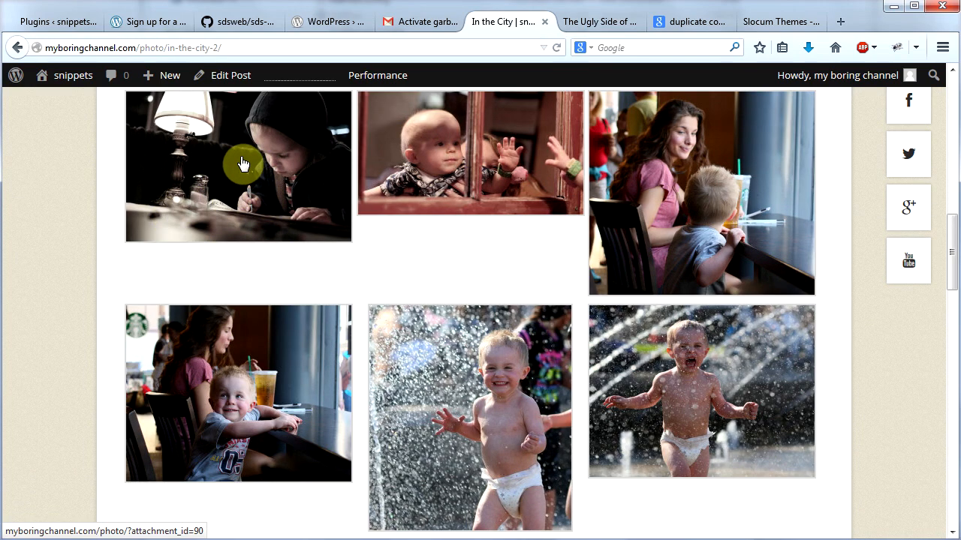
click(242, 164)
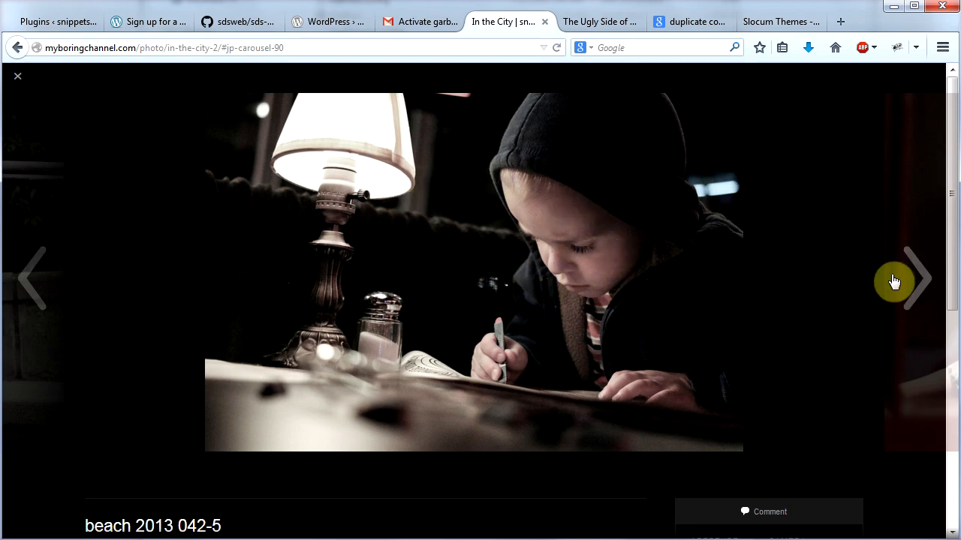
click(910, 280)
click(909, 282)
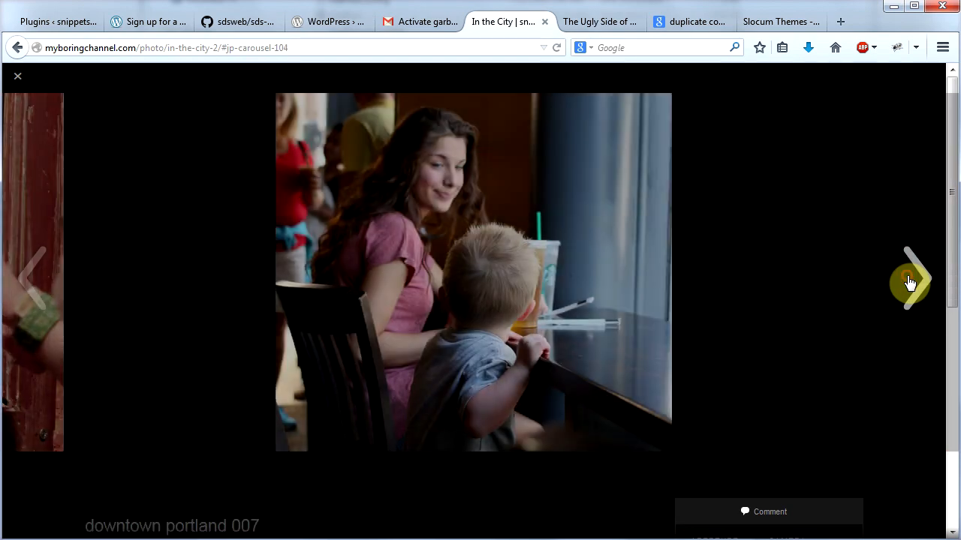
Step: Check the downtown portland 007 photo's camera details, view it at full size, and close both the image and the carousel
drag(952, 96, 952, 215)
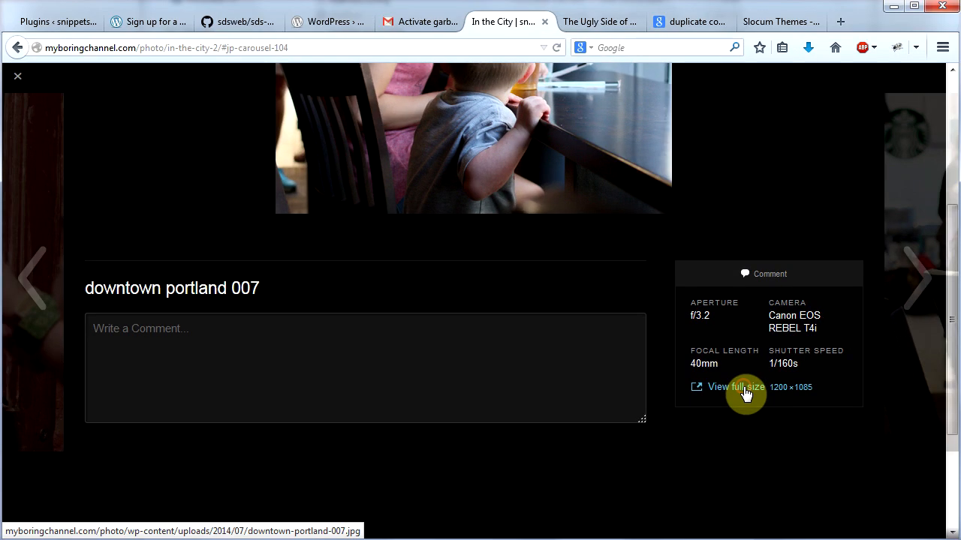
click(736, 388)
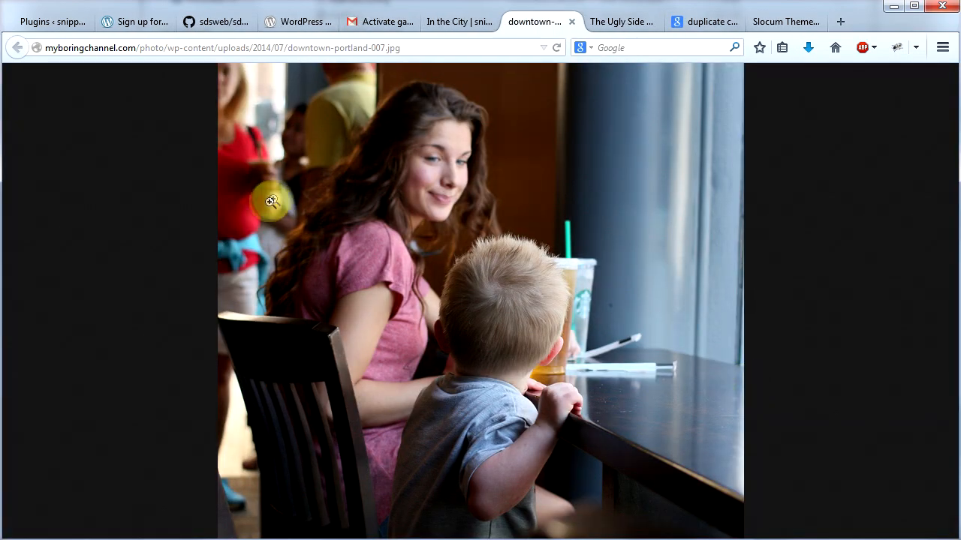
click(571, 22)
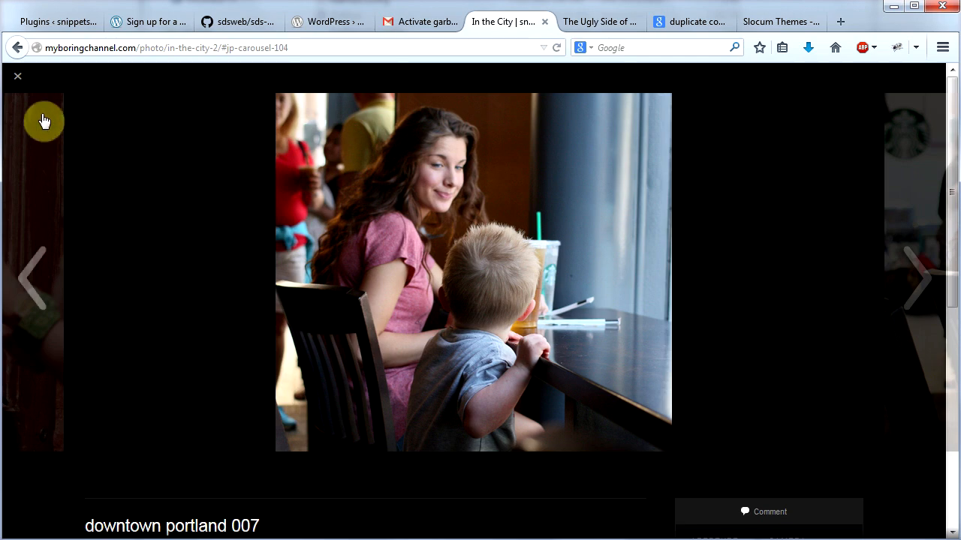
click(18, 78)
Step: Return to the site's home page, open the Capture theme's options and look through the general settings, including color scheme and web fonts
scroll(285, 314, up, 10)
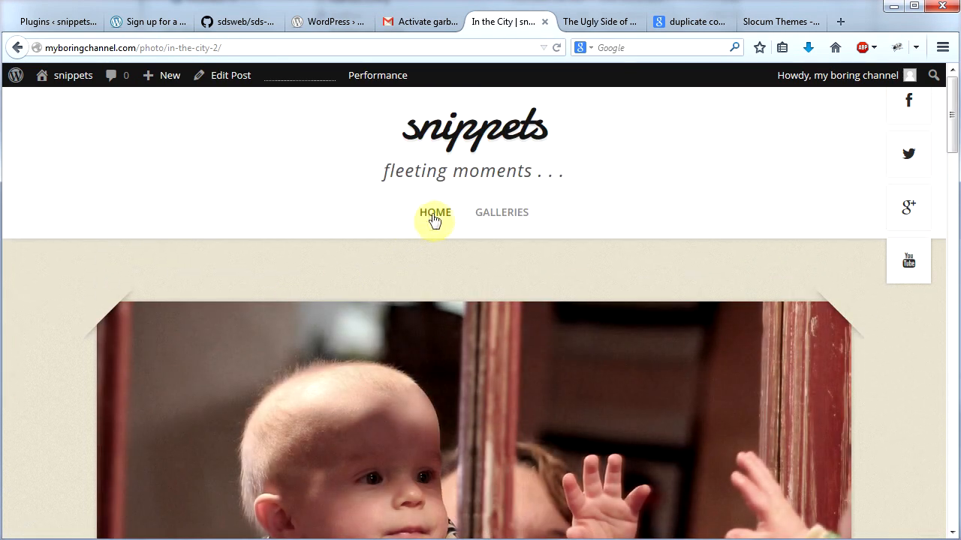
click(434, 211)
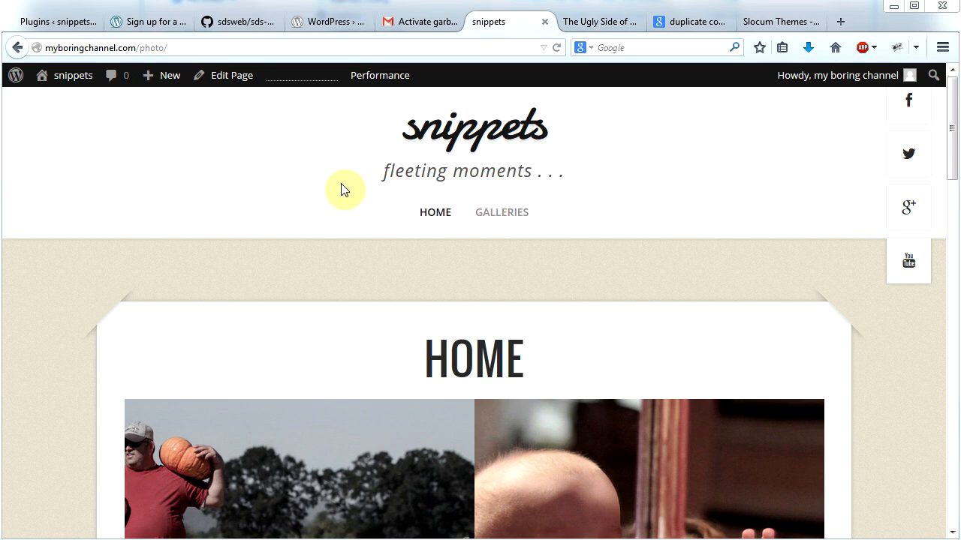
mouse_move(58, 81)
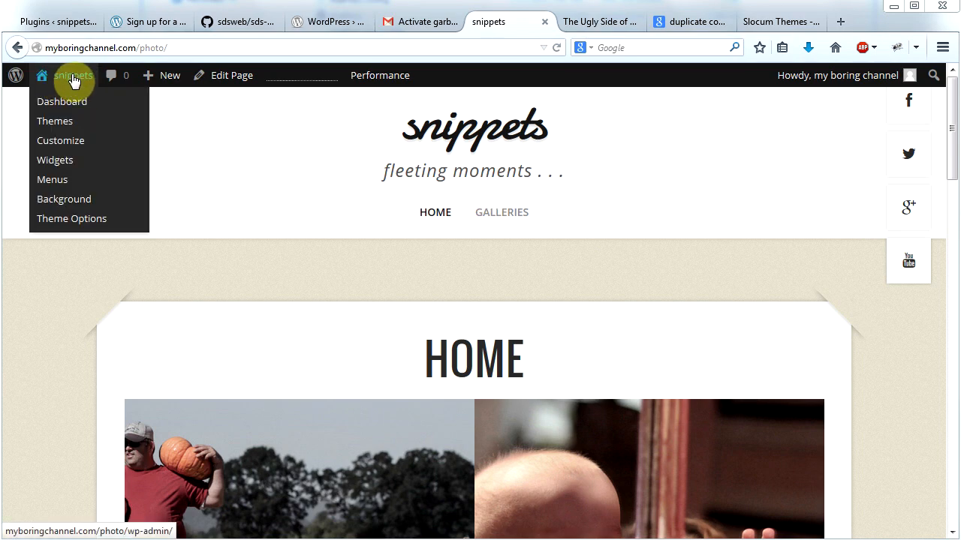
click(55, 128)
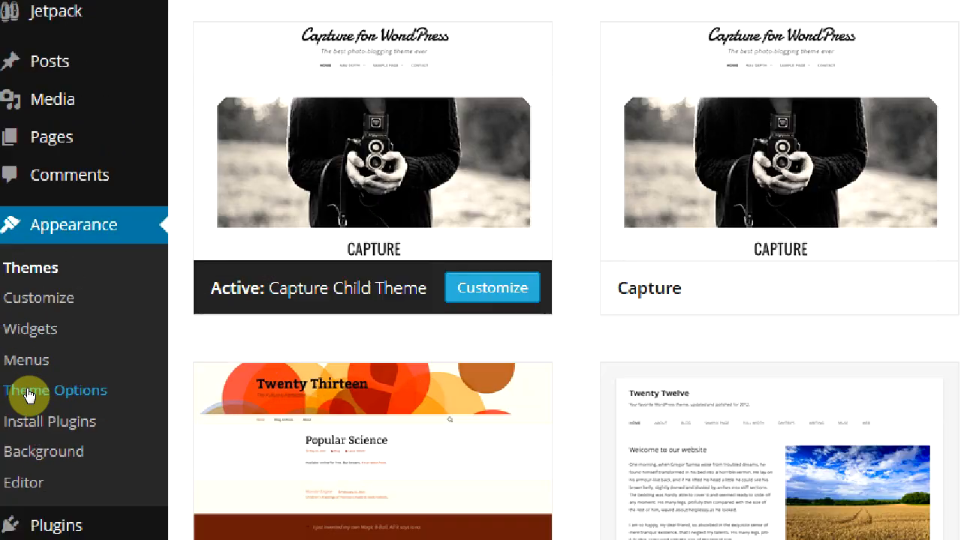
click(28, 394)
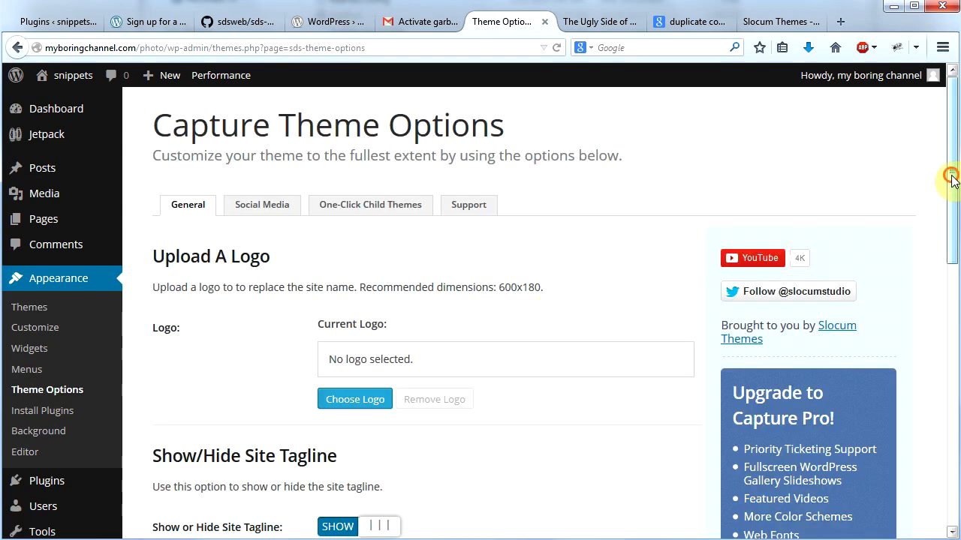
drag(938, 181, 918, 386)
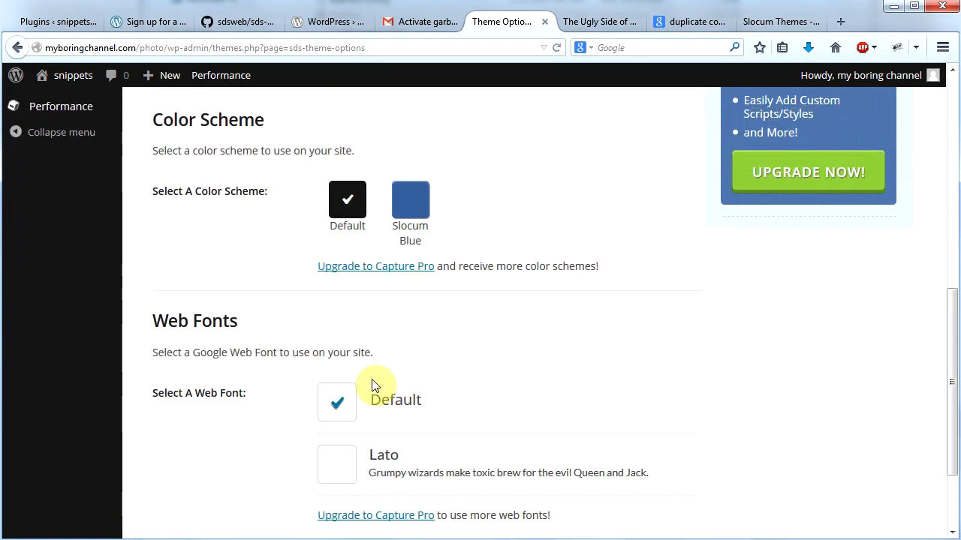
drag(948, 370, 940, 264)
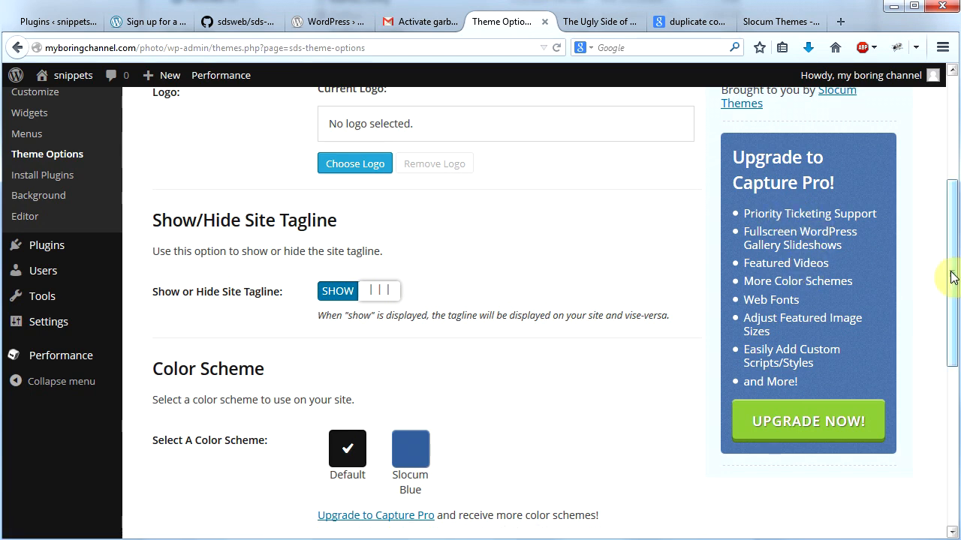
drag(955, 284, 950, 142)
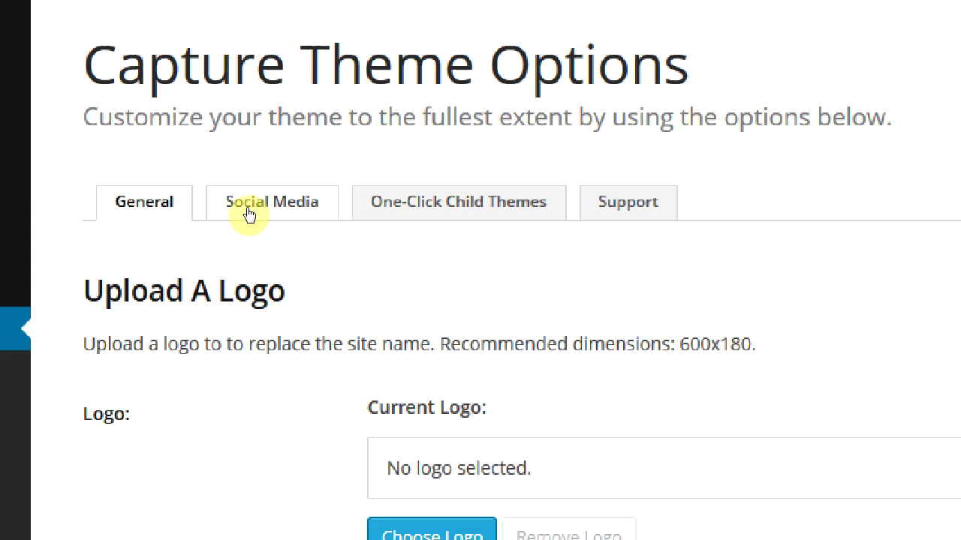
Step: Look through the theme's social media link settings down to the RSS feed option and return to the live site
click(248, 212)
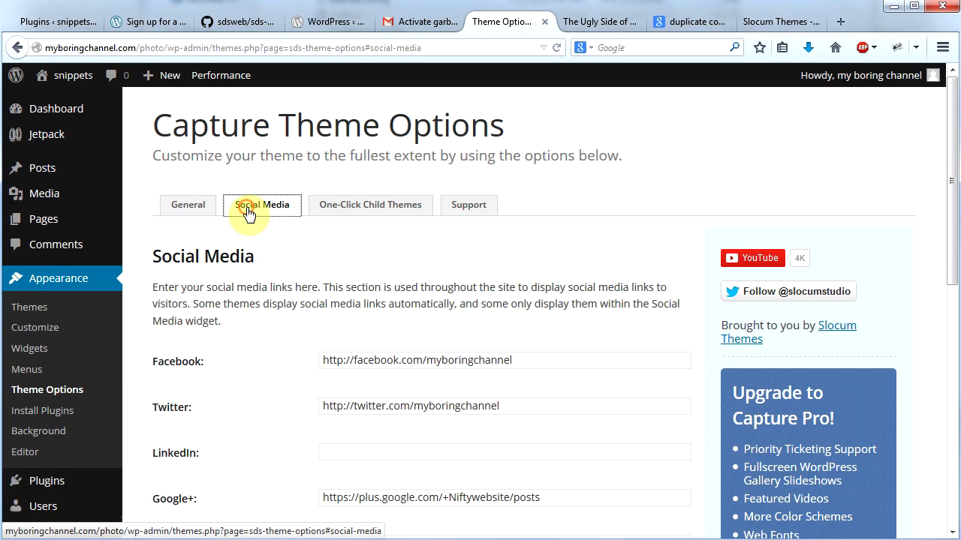
scroll(954, 271, down, 5)
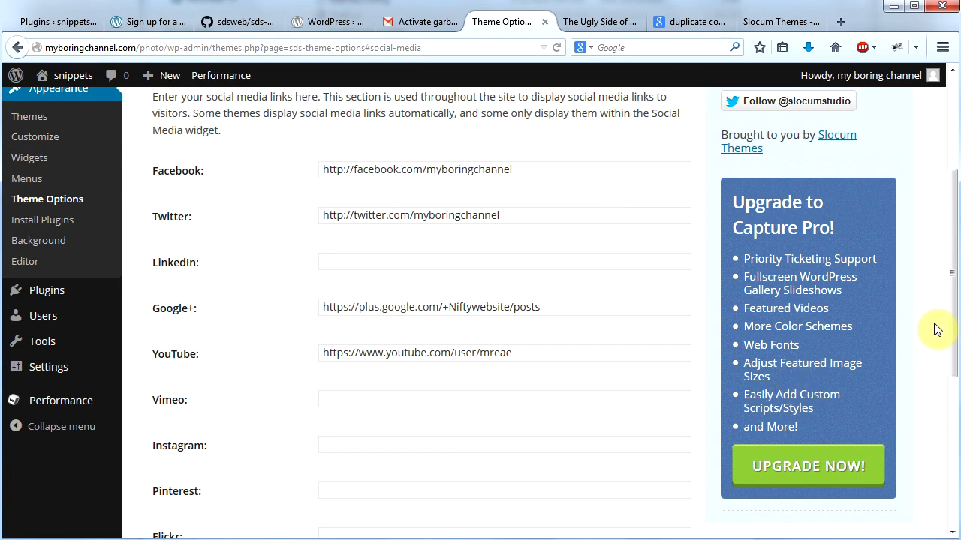
drag(955, 312, 943, 473)
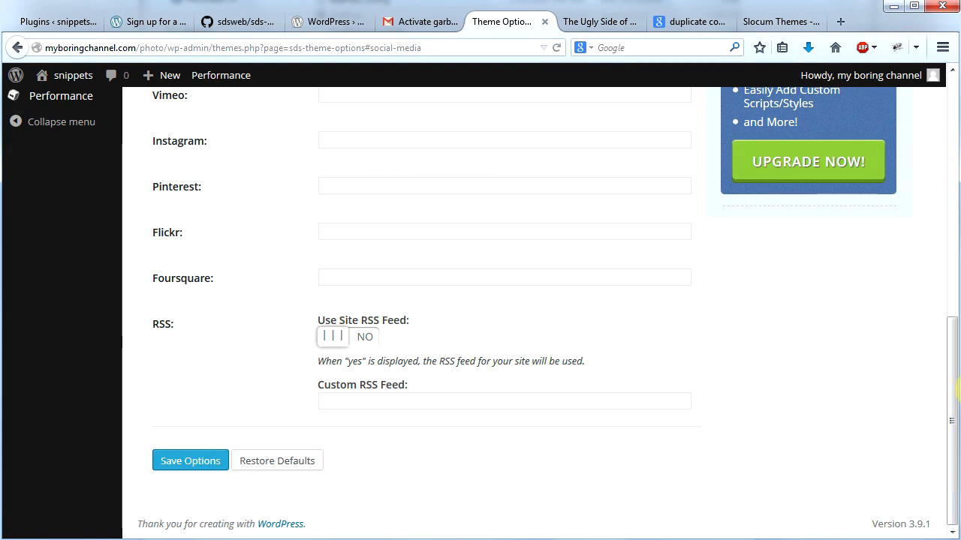
drag(953, 426, 953, 156)
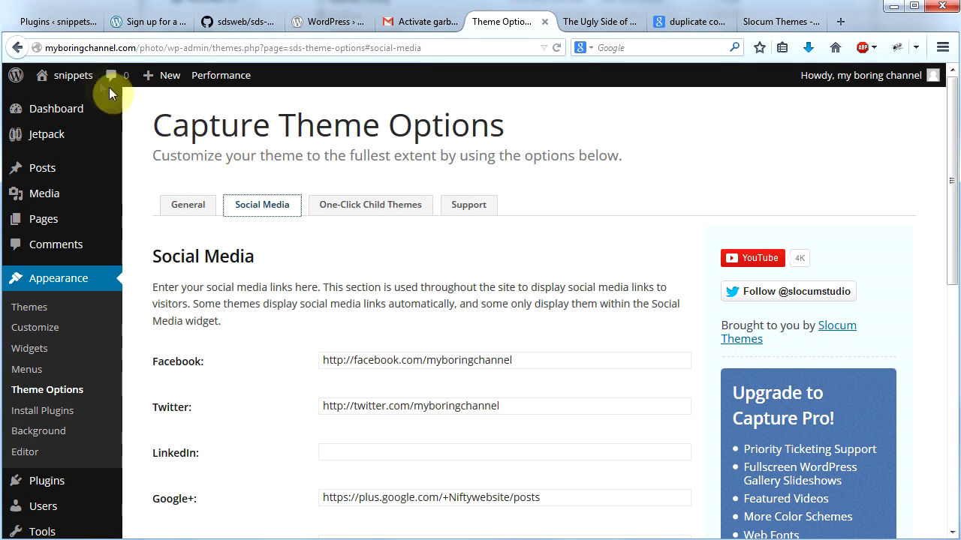
click(79, 107)
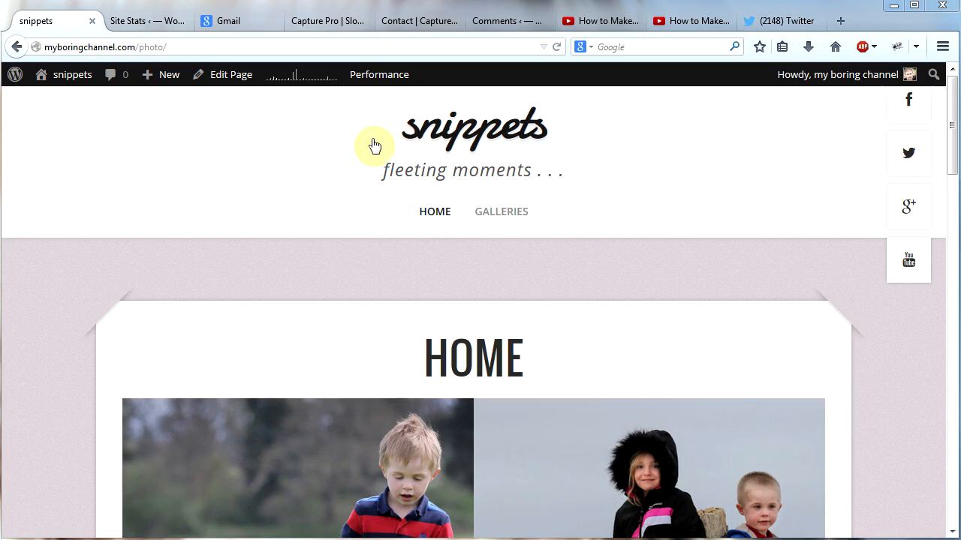
Step: Create a new page titled "About Me" with the text "I'm the creator of My Boring Channel!"
mouse_move(62, 107)
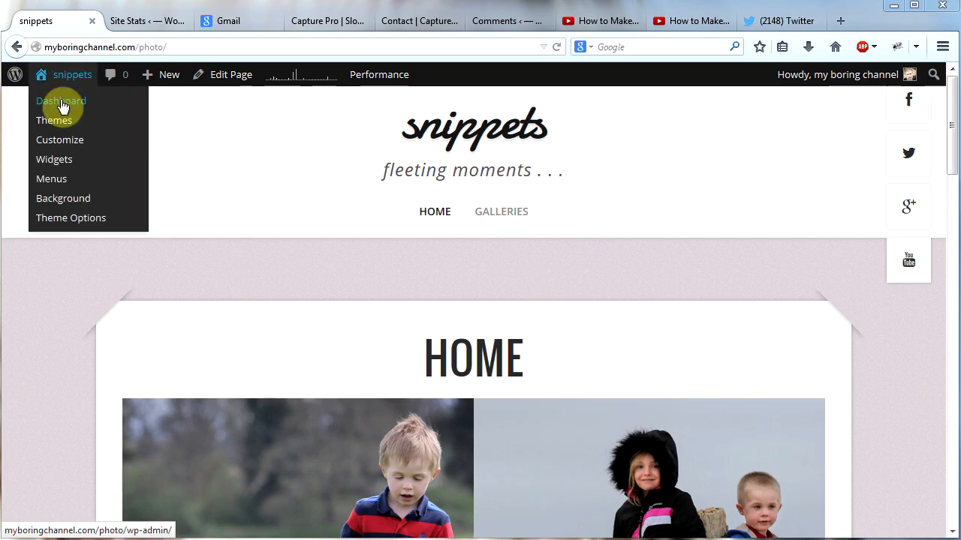
click(62, 107)
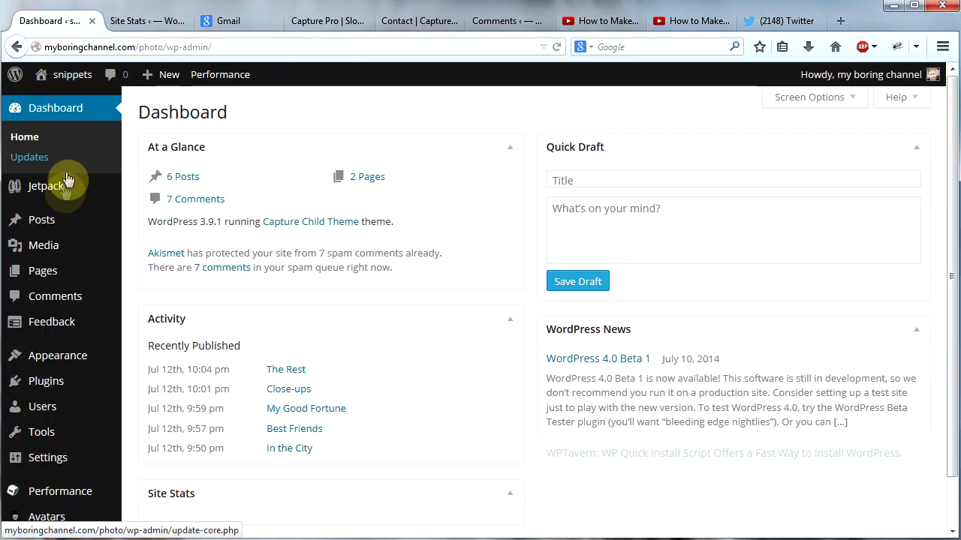
mouse_move(41, 280)
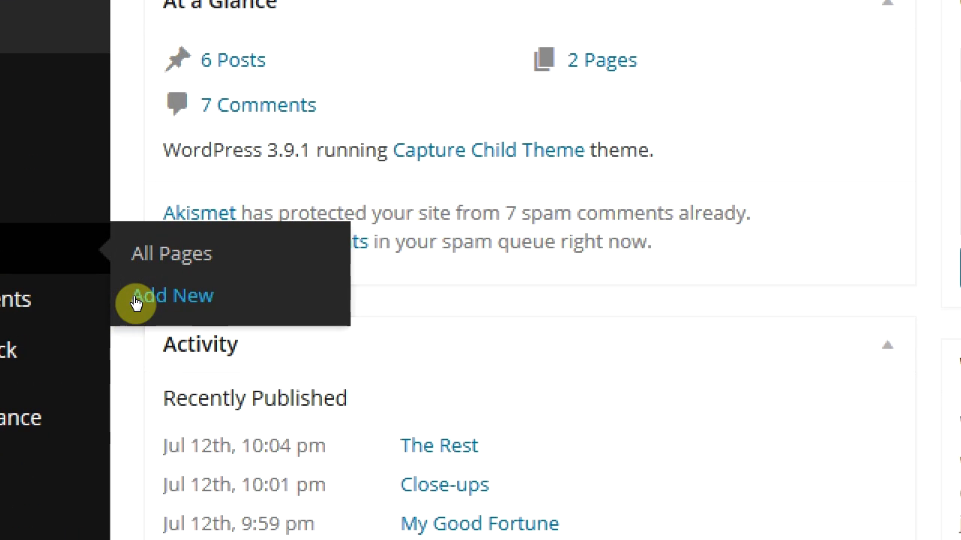
click(136, 298)
text(About Me)
key(Tab)
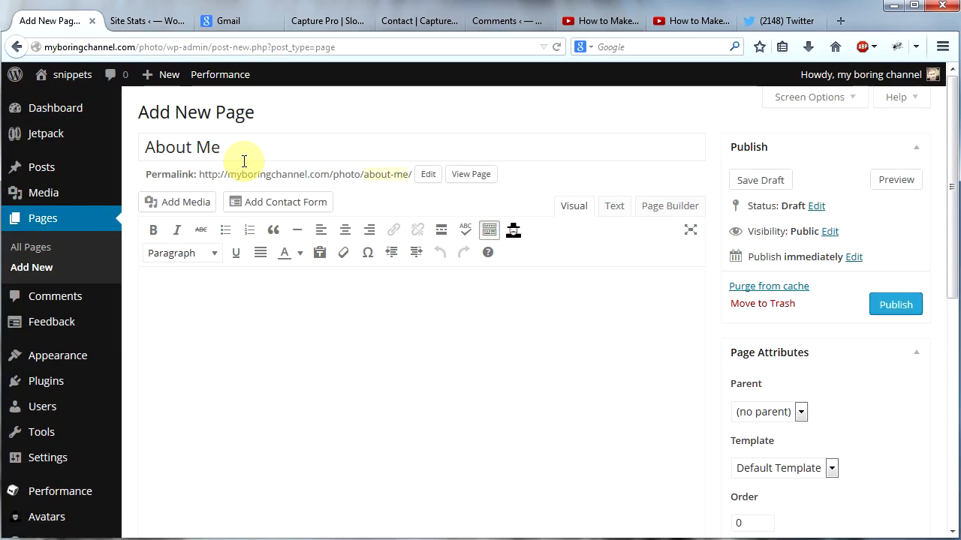
text(I'm the creator of My Boring Channel!)
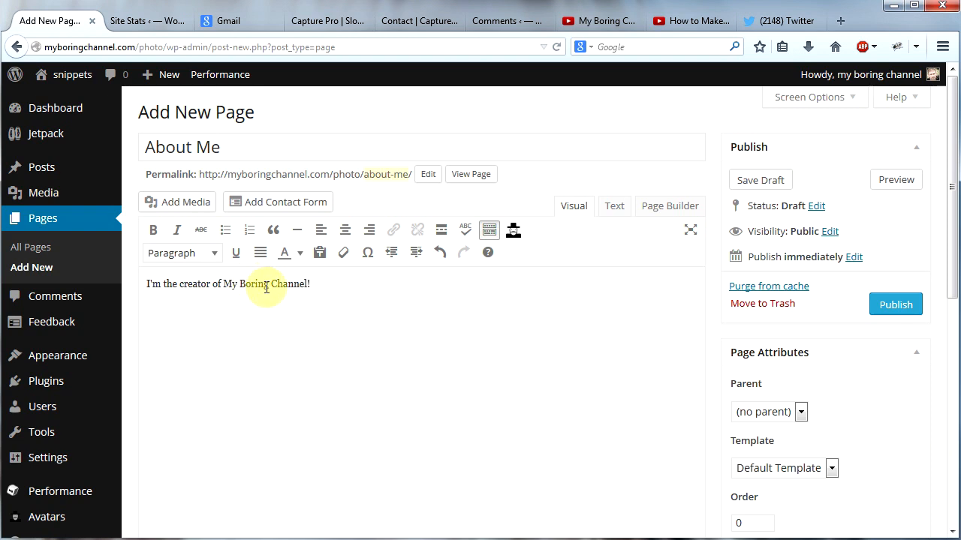
drag(221, 284, 292, 286)
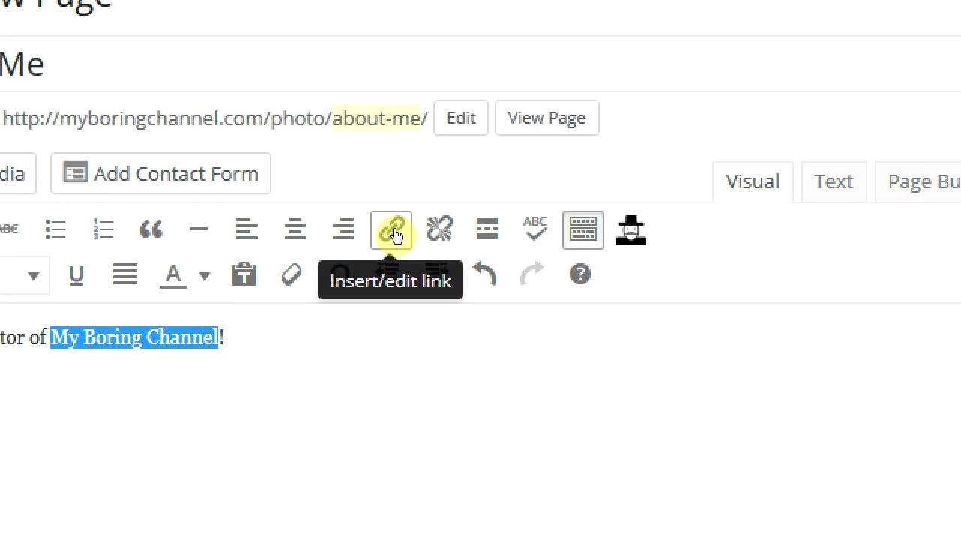
click(394, 231)
text(https://www.youtube.com/user/mreae)
key(Tab)
text(My Boring Channel)
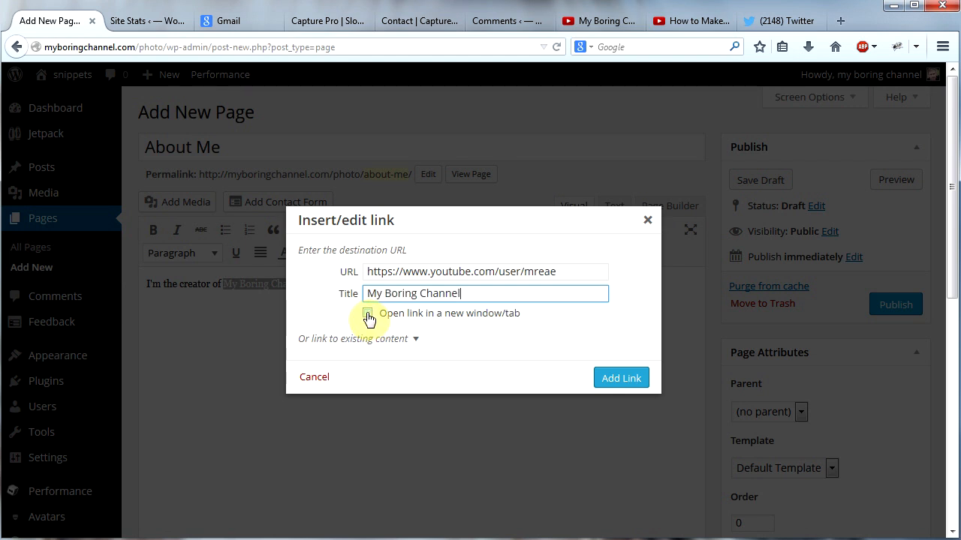
click(368, 314)
click(617, 379)
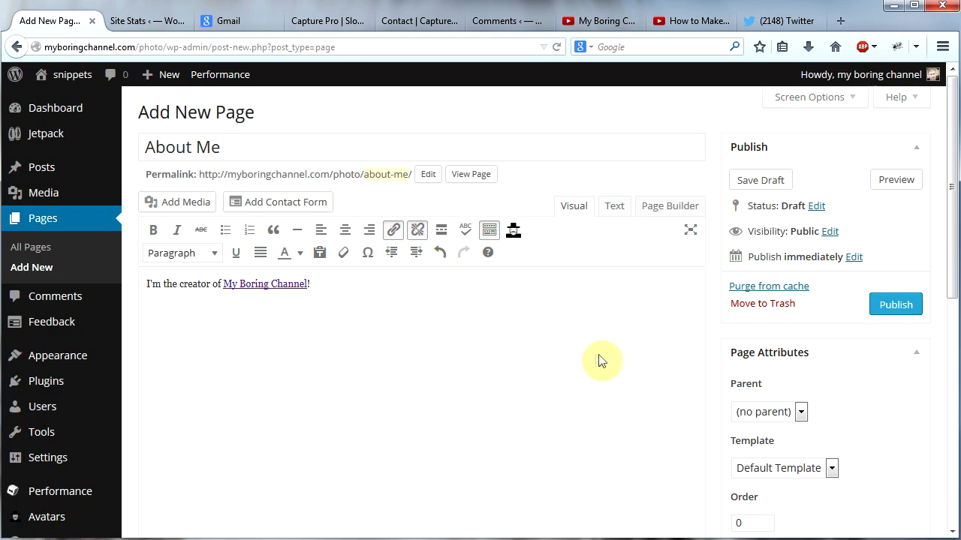
Step: Publish the About Me page and view it on the live site through the navigation
click(891, 306)
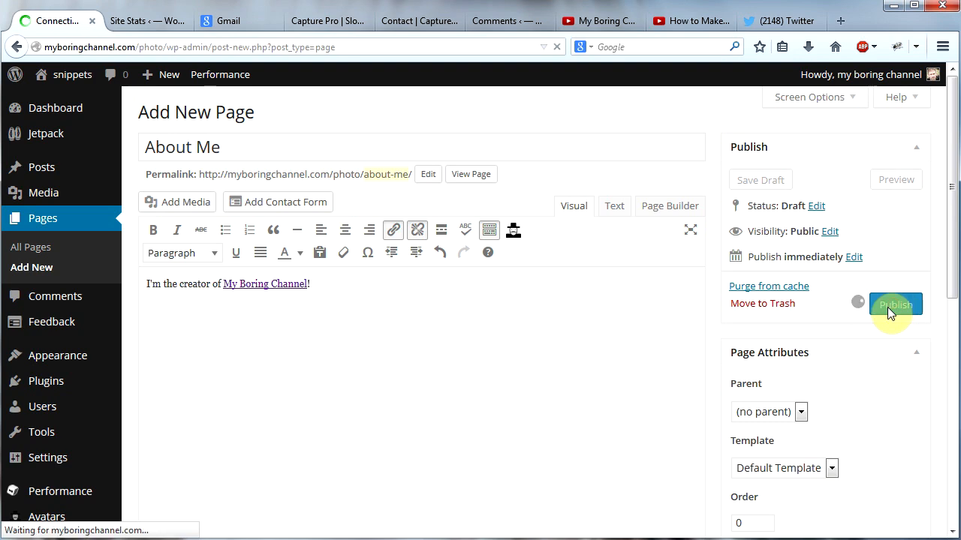
mouse_move(60, 75)
click(56, 104)
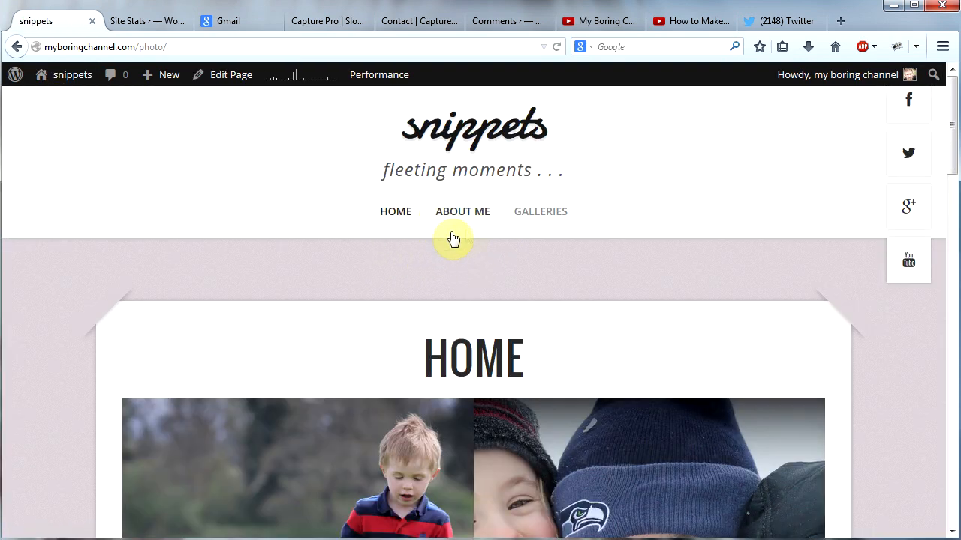
click(457, 218)
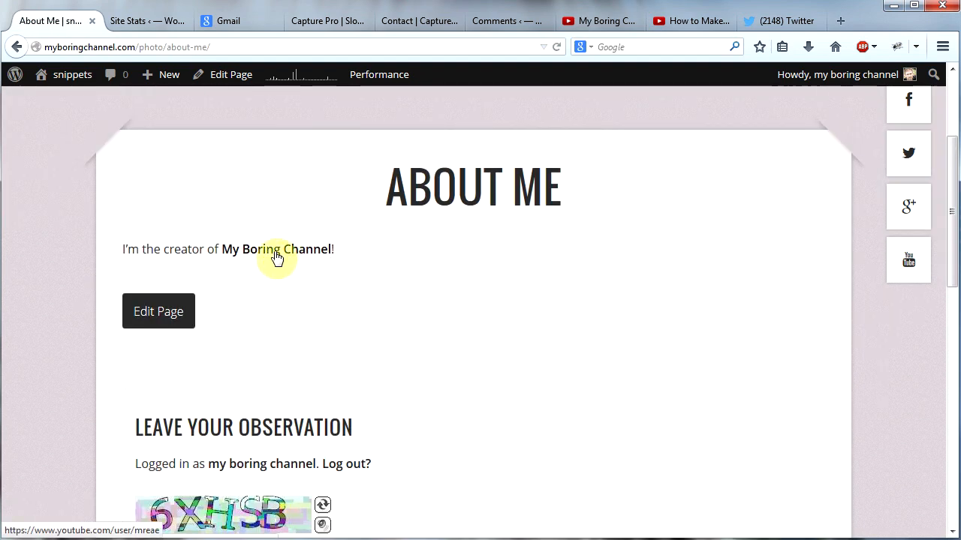
scroll(542, 351, up, 4)
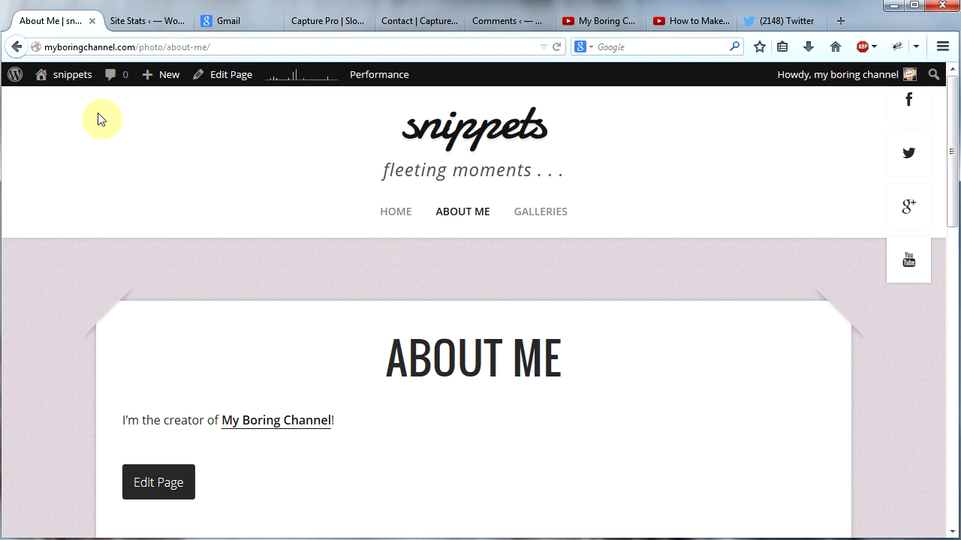
Step: Open the Jetpack settings from the dashboard and check whether the Contact Form module is activated
mouse_move(79, 86)
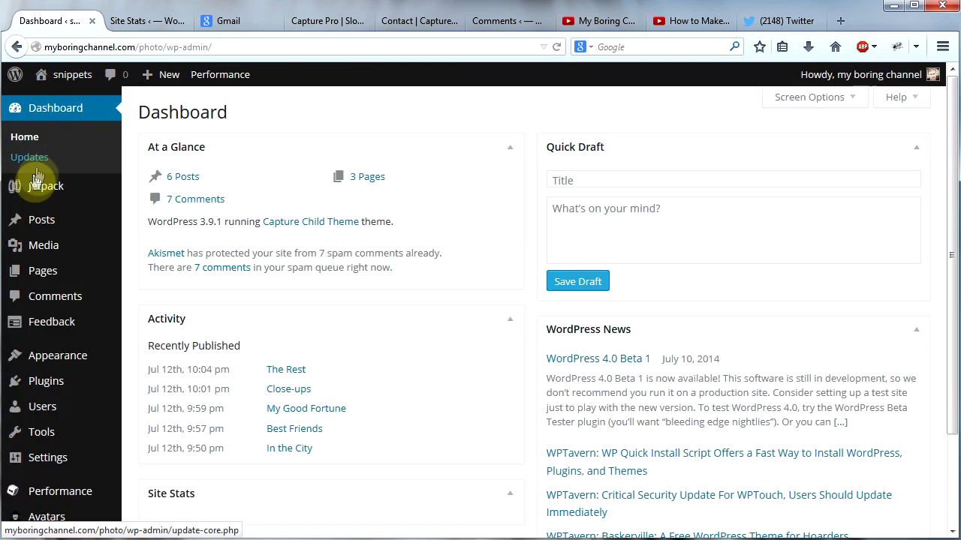
mouse_move(37, 184)
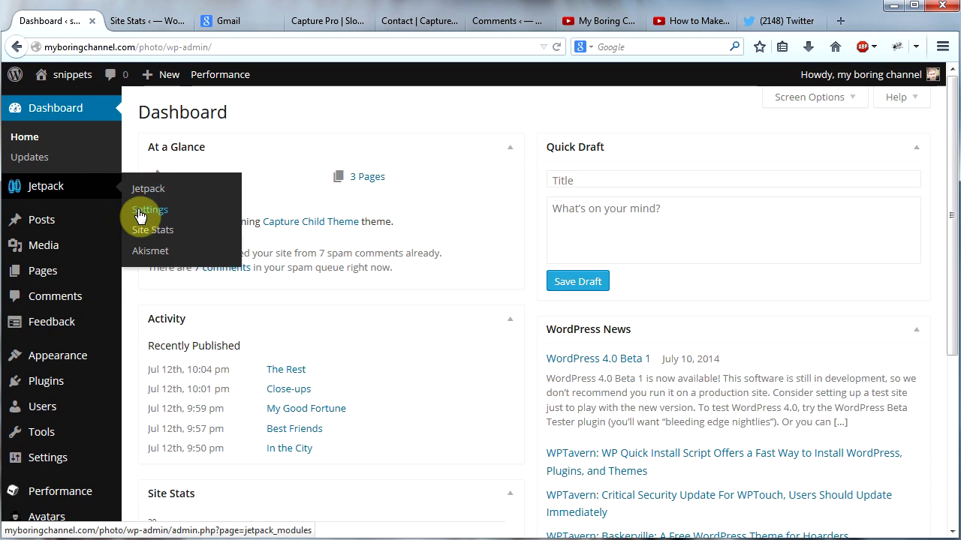
click(139, 215)
scroll(452, 300, down, 3)
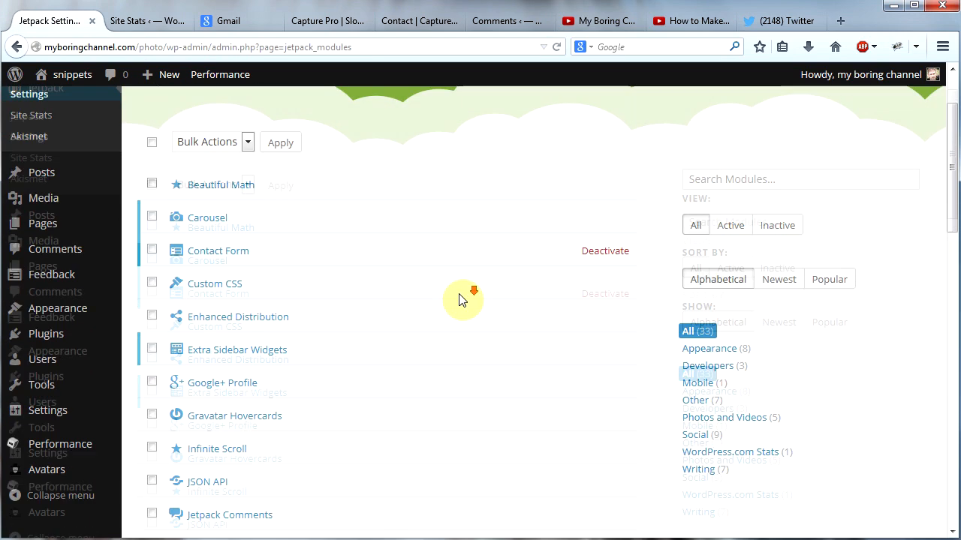
mouse_move(275, 172)
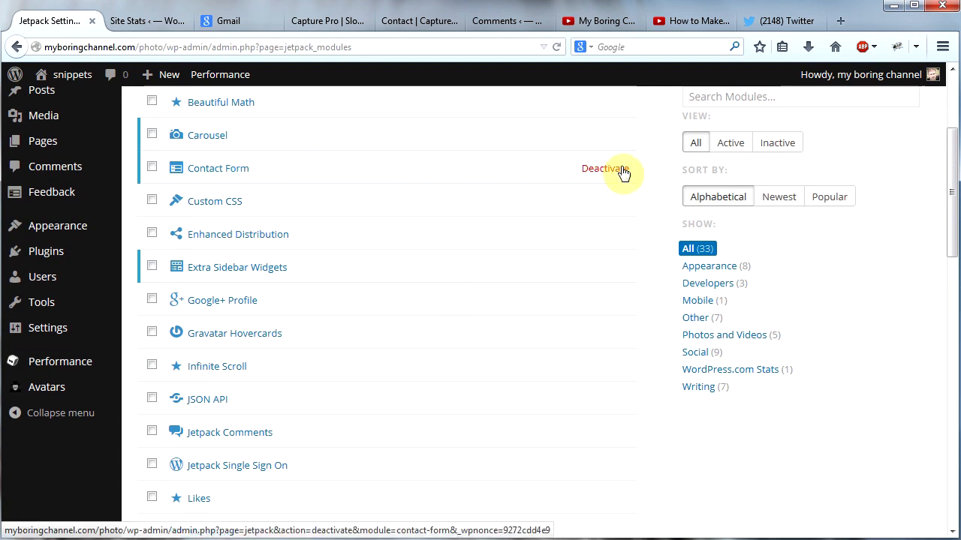
mouse_move(606, 200)
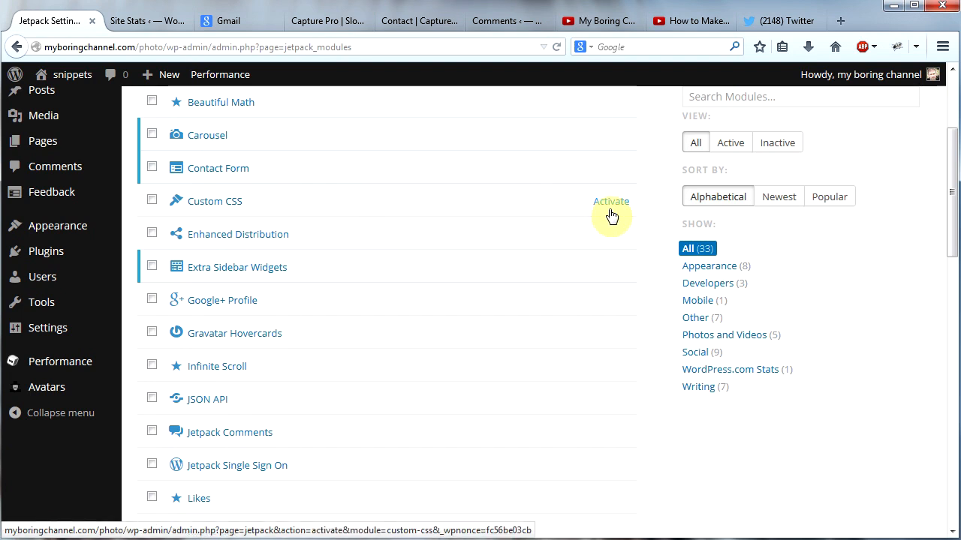
mouse_move(613, 177)
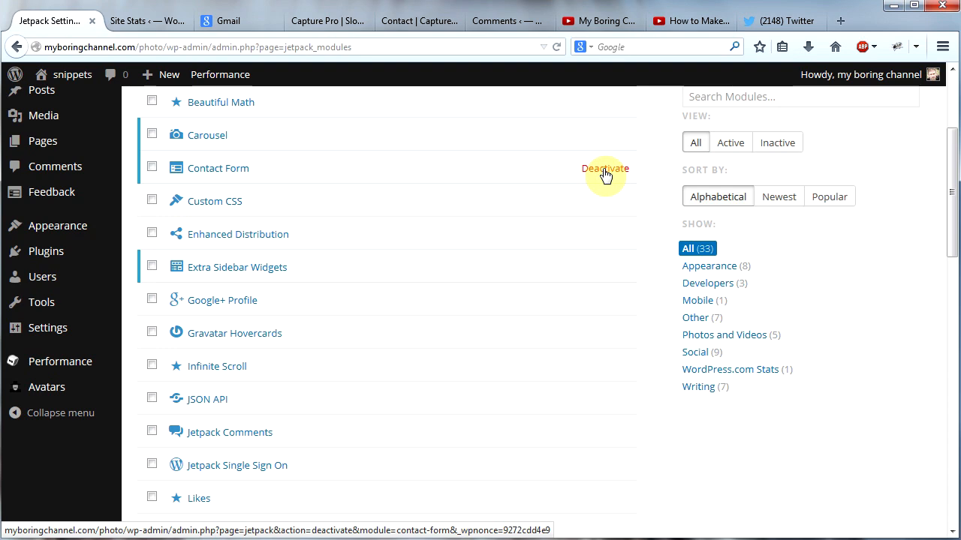
scroll(338, 201, up, 4)
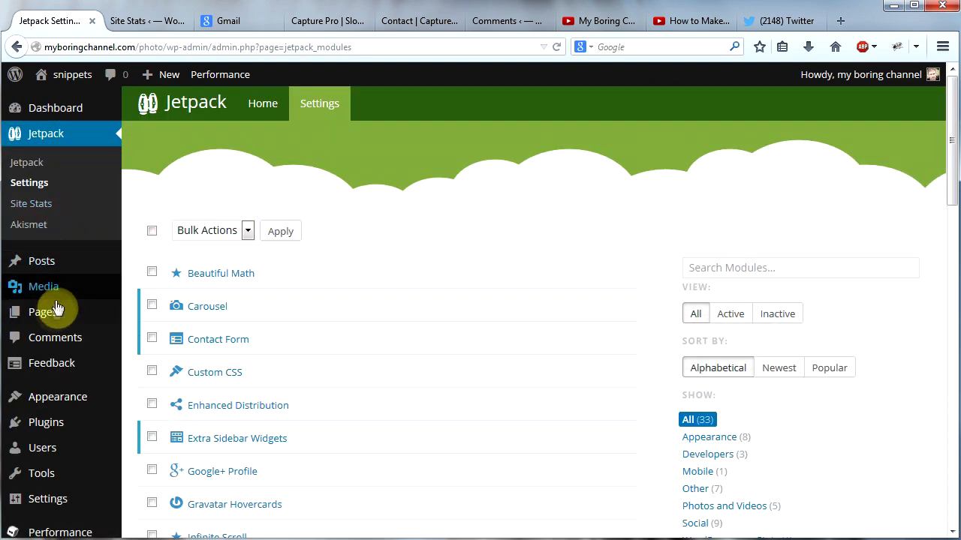
Step: Create a new page titled "Contact Me"
mouse_move(56, 315)
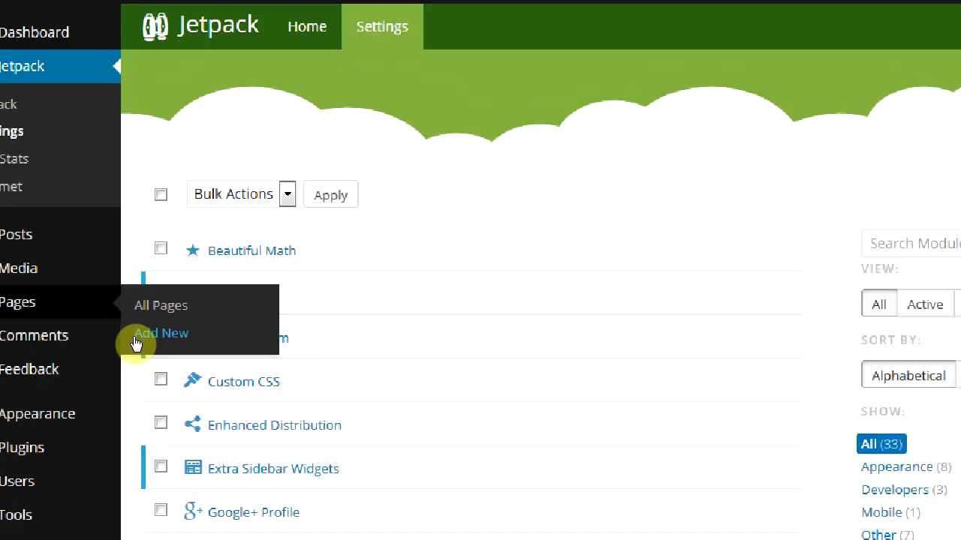
click(135, 340)
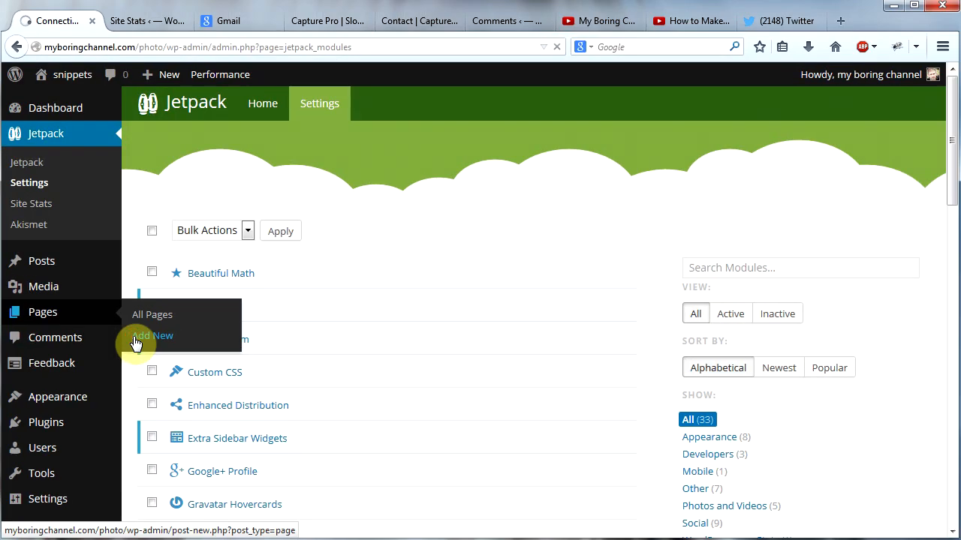
text(Contact Me)
key(Tab)
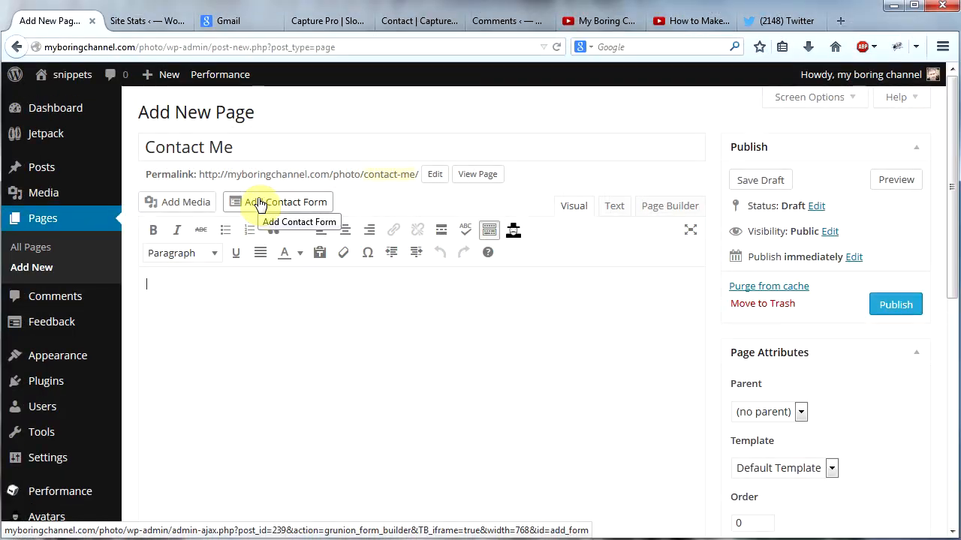
Step: Insert a contact form into the page, entering the notification e-mail address and the subject line "Photo Website Contact"
click(259, 208)
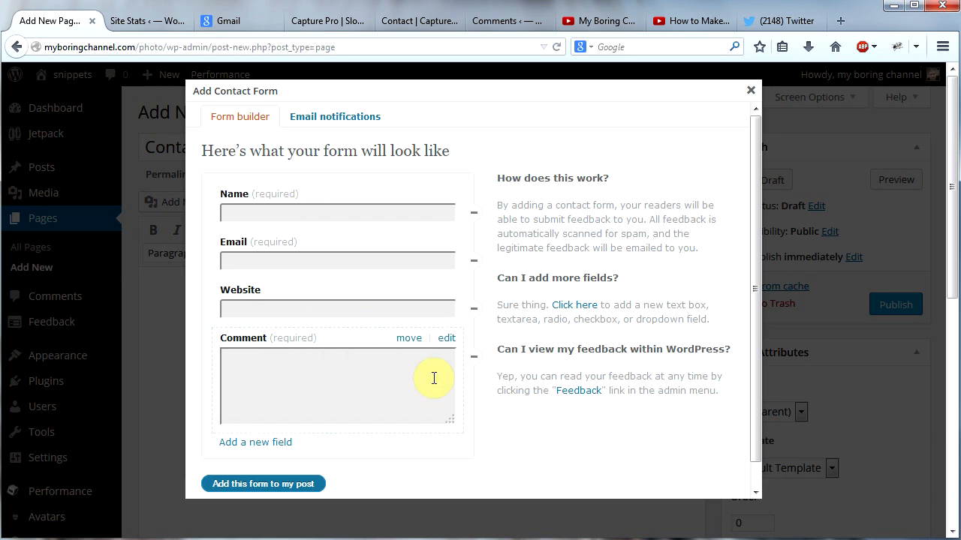
click(323, 119)
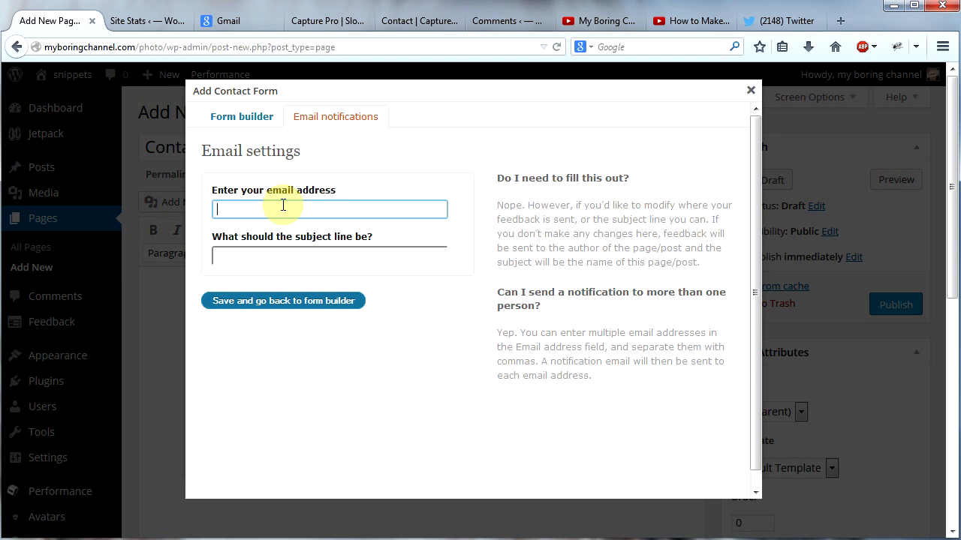
key(Tab)
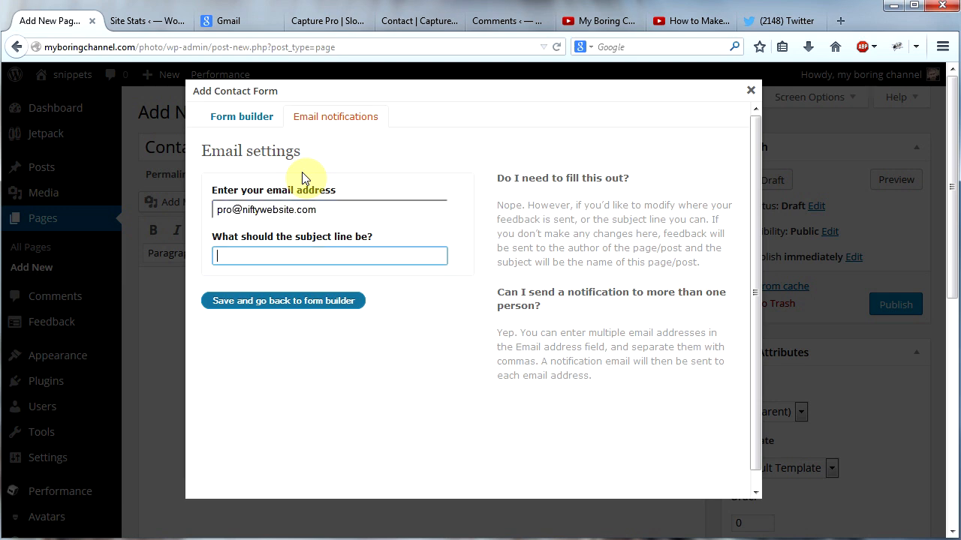
text(Photo Website Contact)
click(315, 303)
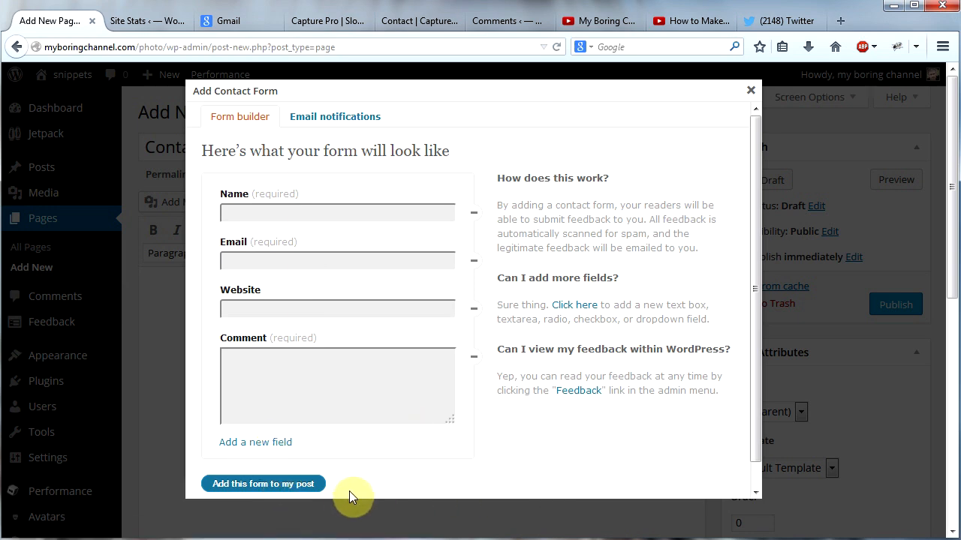
click(261, 484)
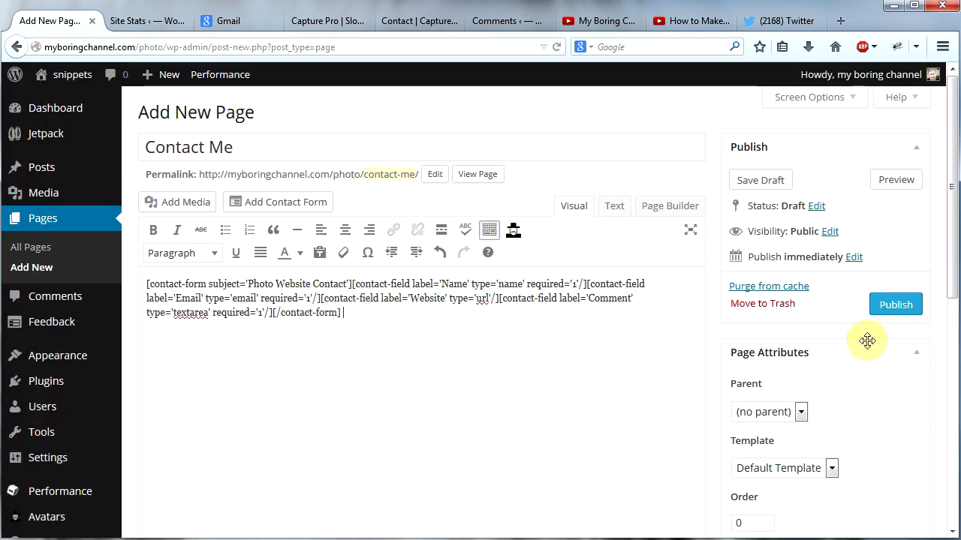
Step: Publish the Contact Me page and look through it on the live site via the navigation
click(884, 305)
mouse_move(60, 75)
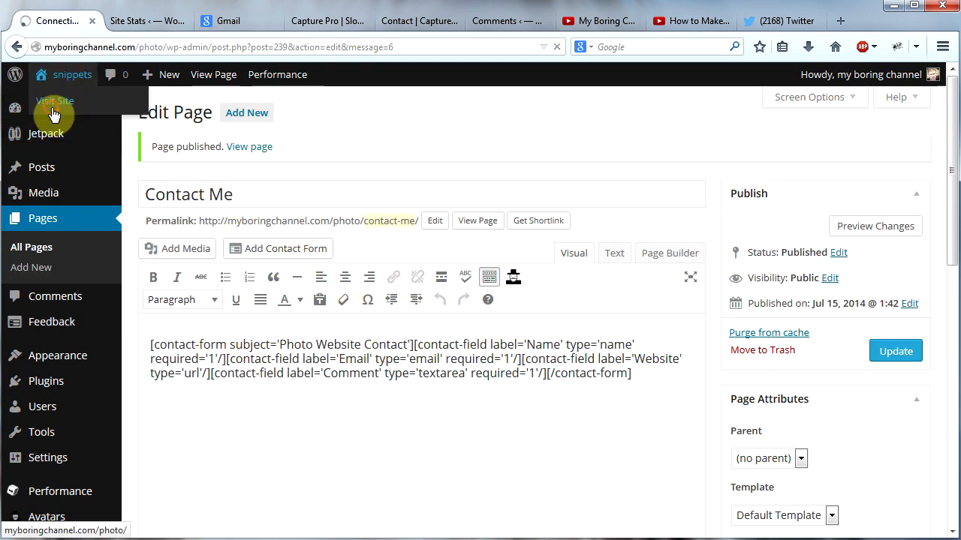
click(54, 105)
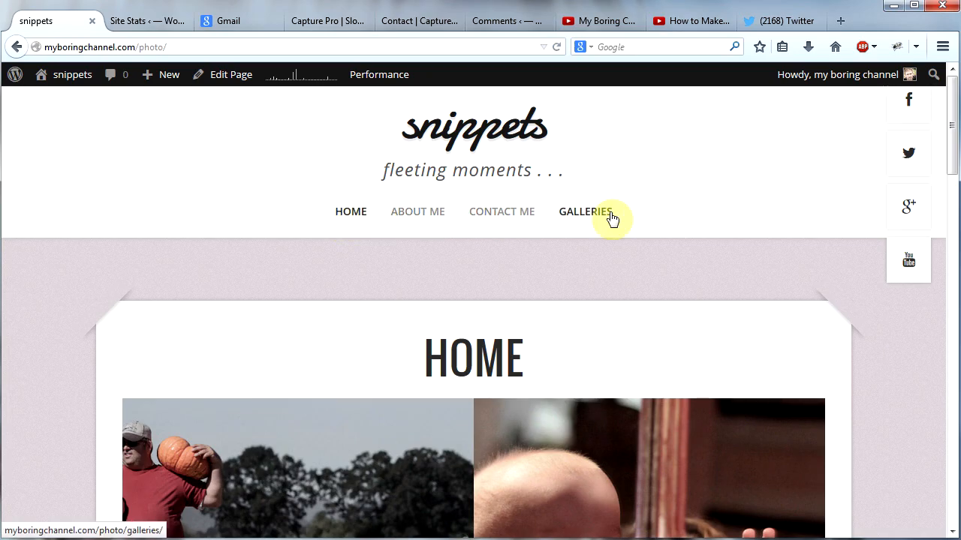
click(509, 214)
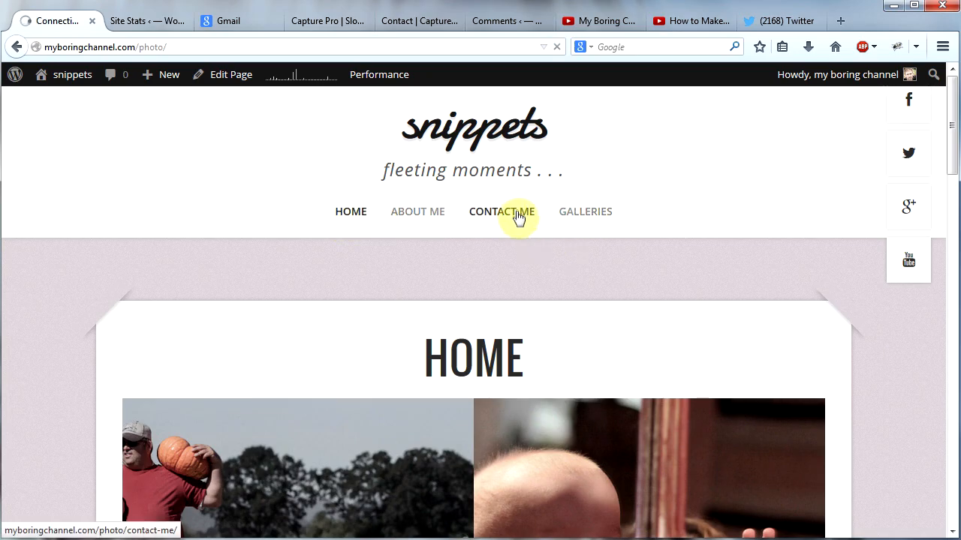
drag(953, 201, 957, 426)
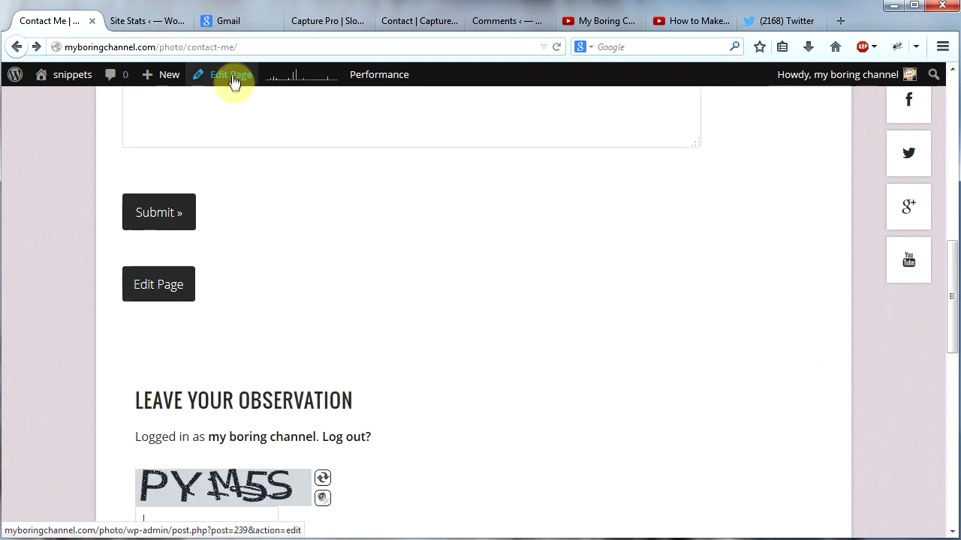
Step: Disallow comments as well as trackbacks and pingbacks on the Contact Me page, update it and view the page
drag(952, 183, 948, 368)
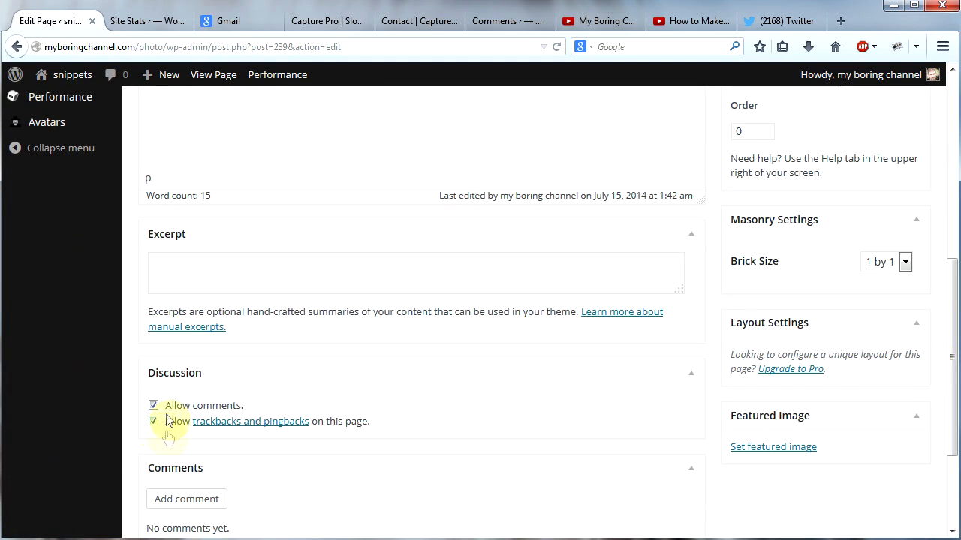
drag(954, 380, 933, 155)
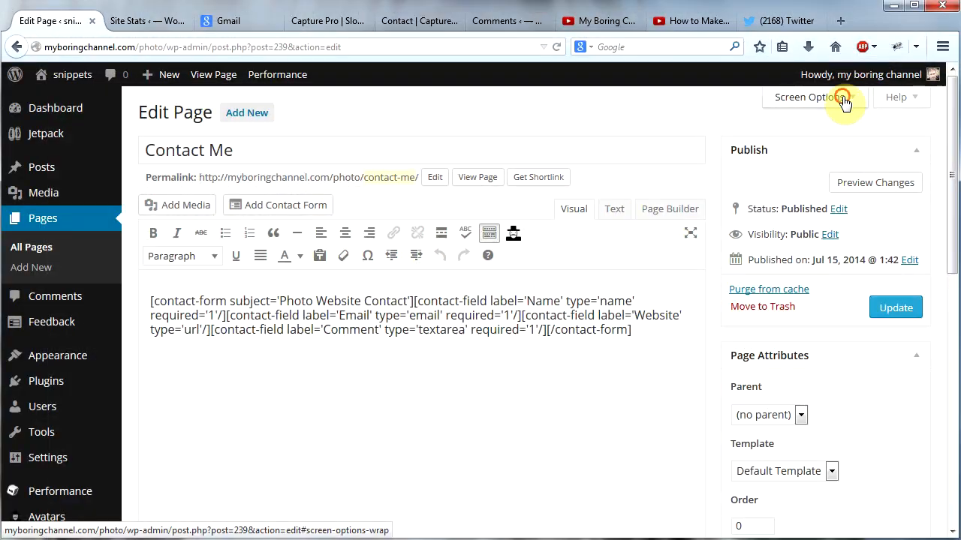
click(844, 103)
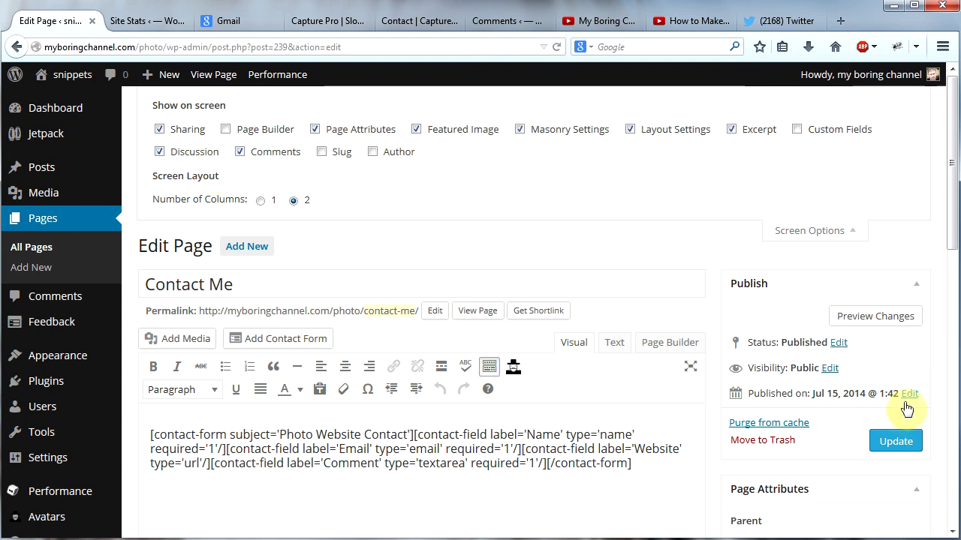
click(833, 237)
drag(950, 216, 935, 443)
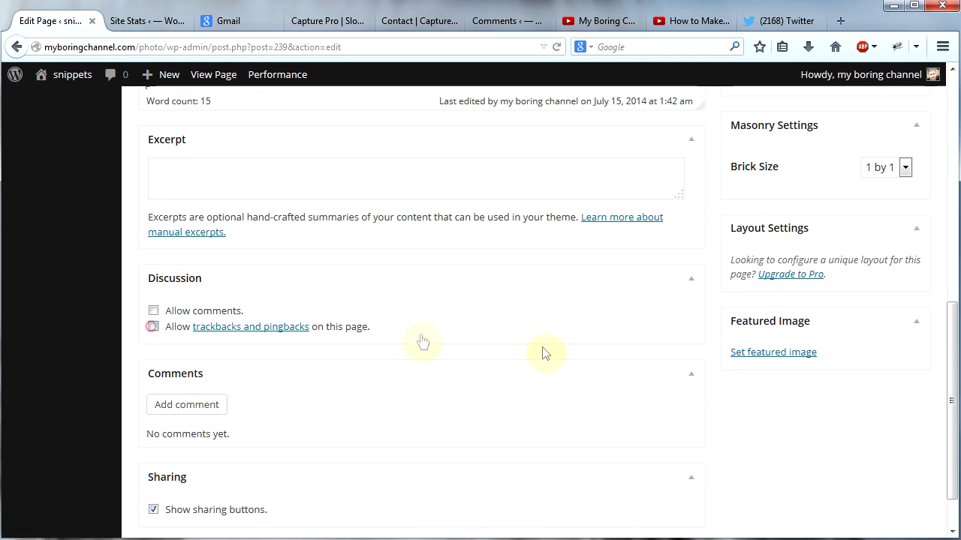
drag(951, 377, 951, 192)
click(908, 215)
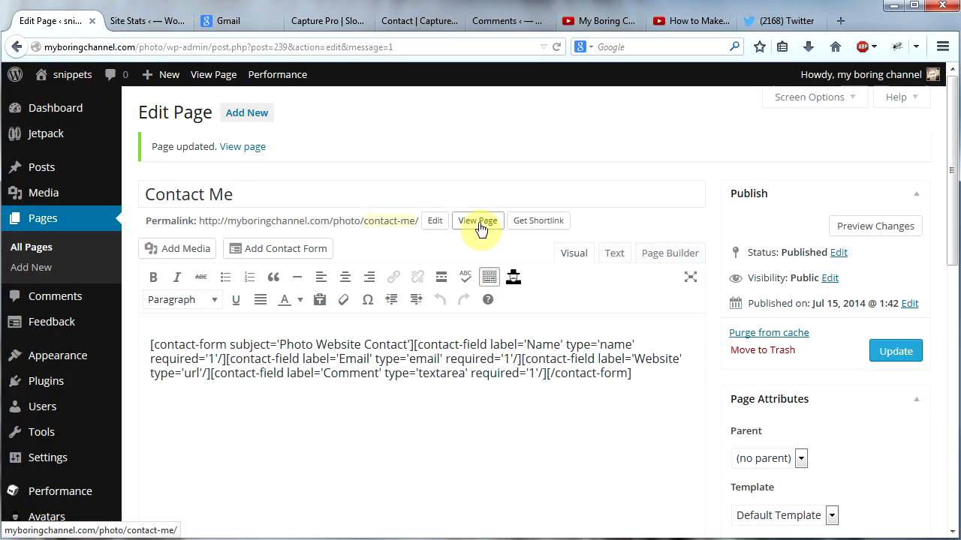
click(481, 224)
drag(952, 186, 953, 154)
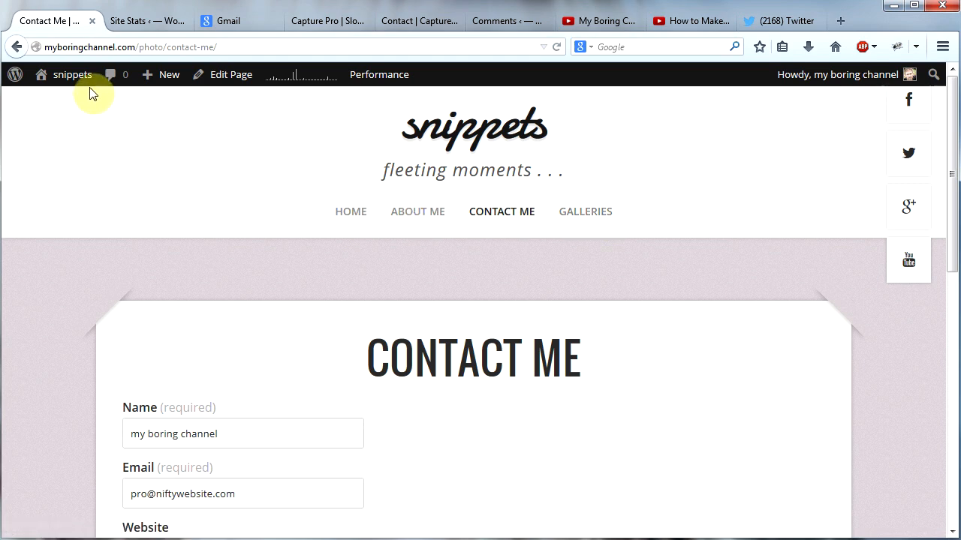
Step: Add the Home, Galleries, Contact Me and About Me pages to the "main" menu, arranged in that order
mouse_move(78, 82)
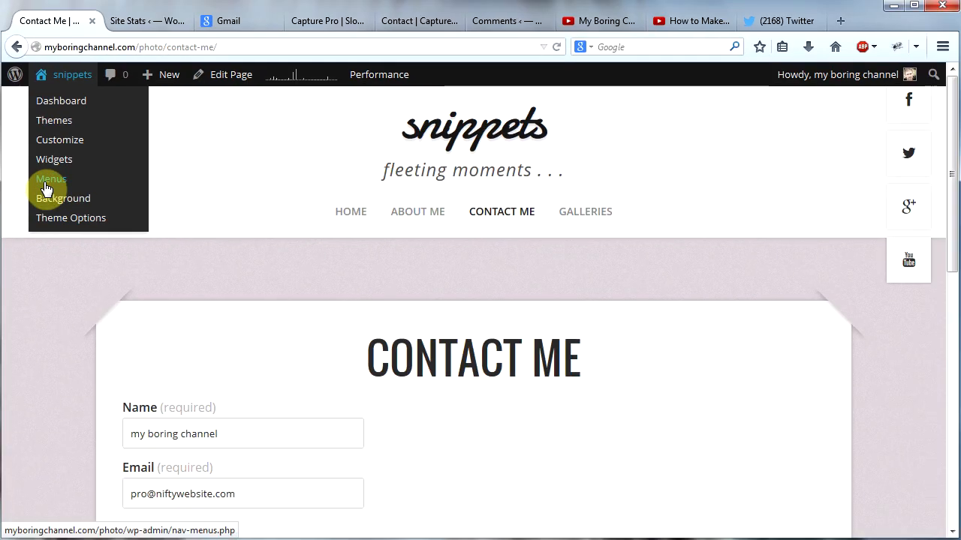
click(49, 182)
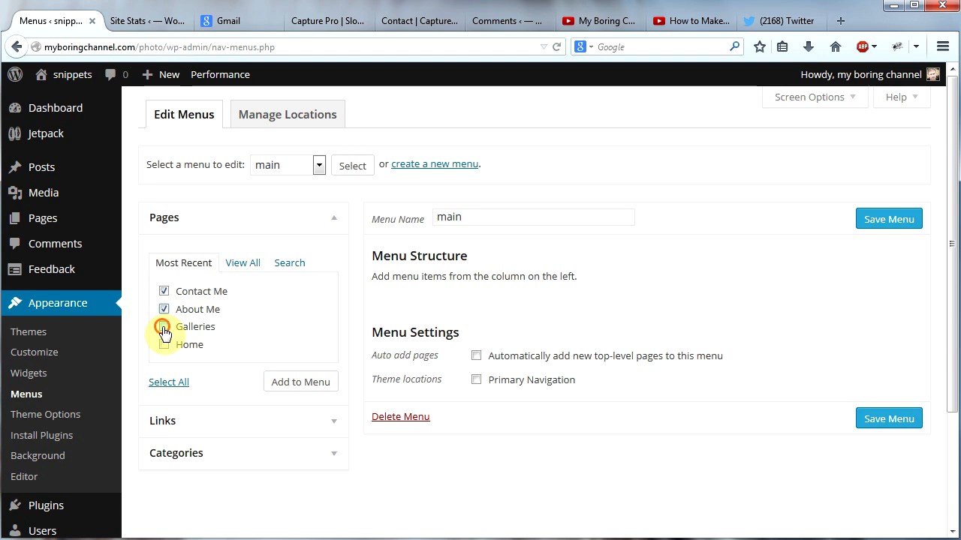
click(163, 344)
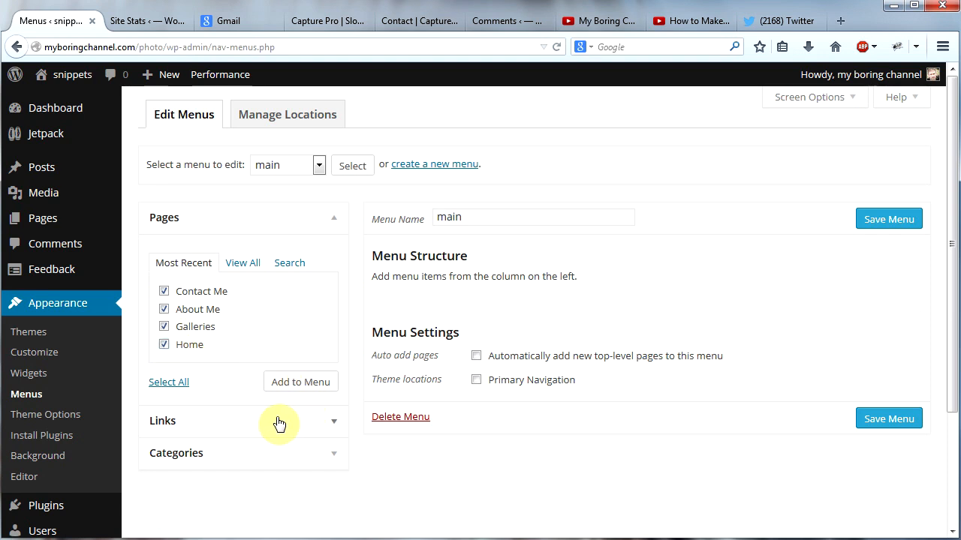
click(291, 384)
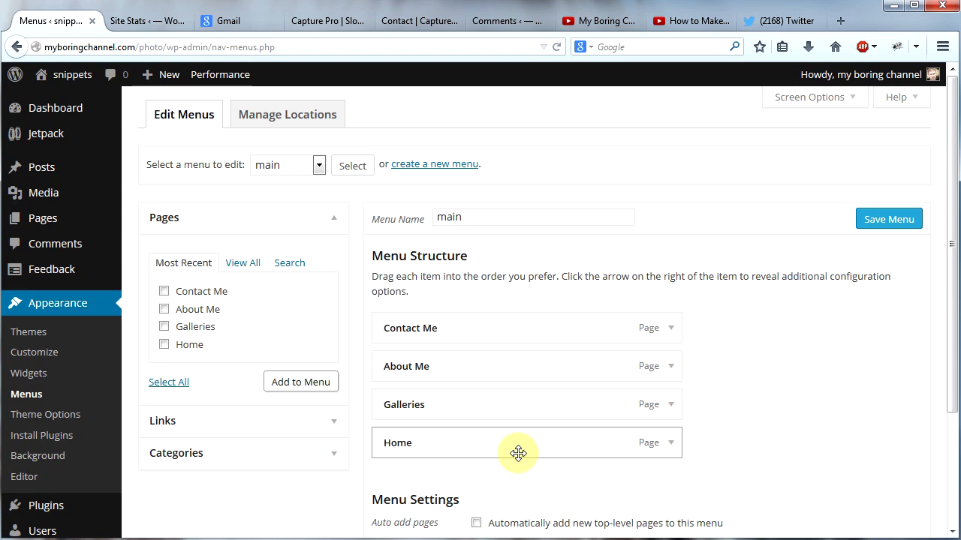
drag(491, 451, 496, 332)
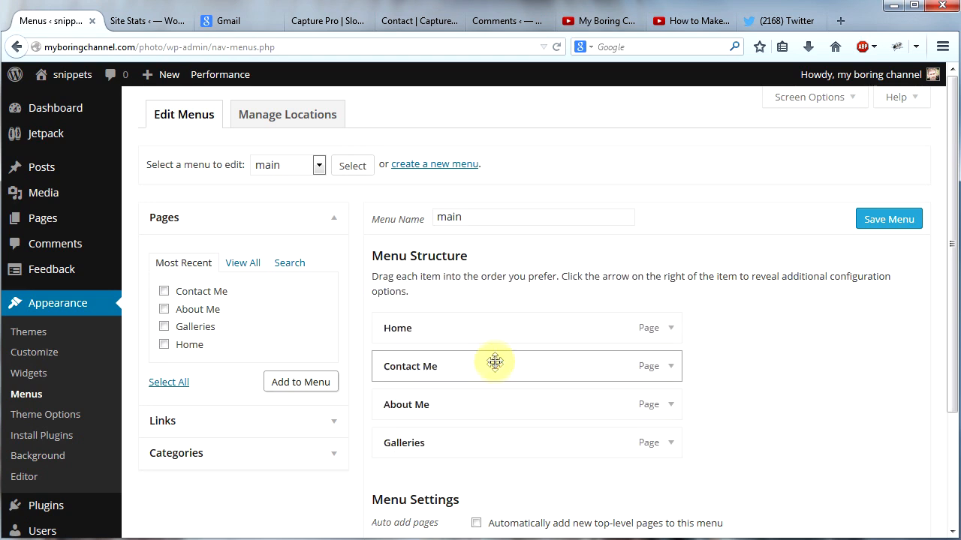
drag(506, 426, 500, 388)
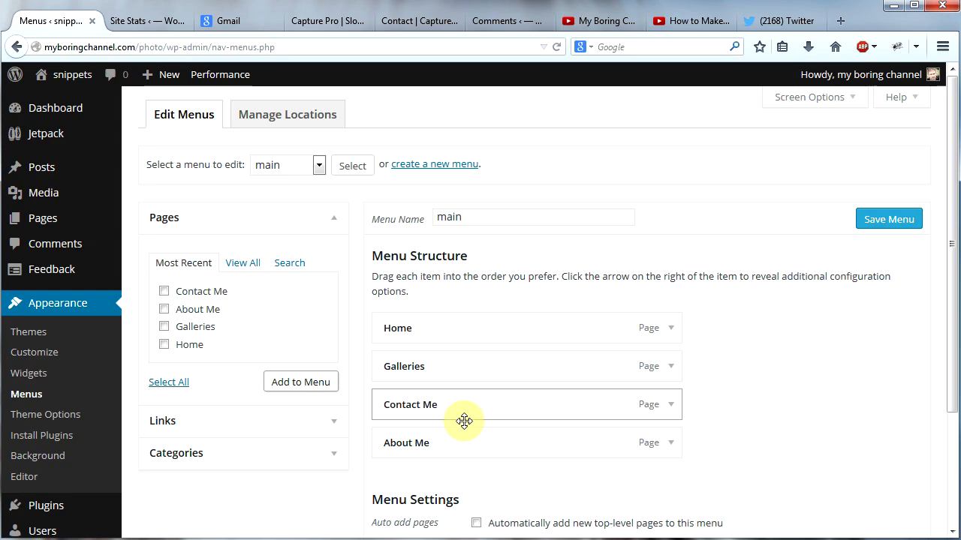
Step: Assign the "main" menu to the Primary Navigation location, save it and check the navigation on the live site
drag(947, 304, 946, 368)
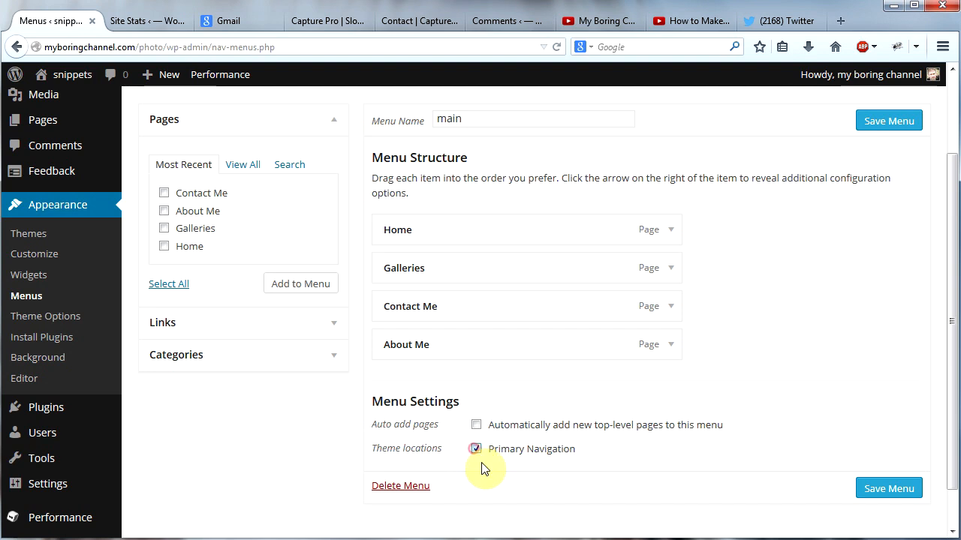
click(887, 492)
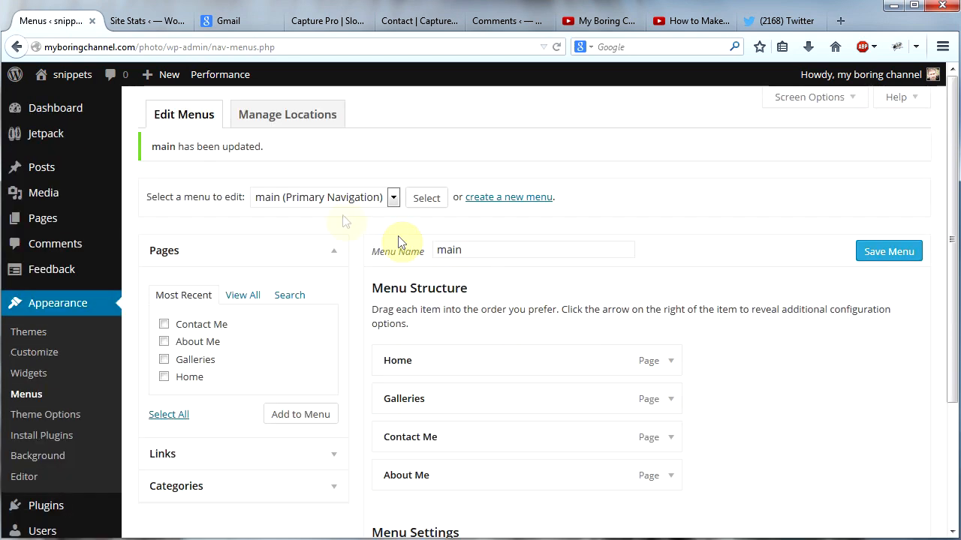
mouse_move(67, 74)
click(70, 101)
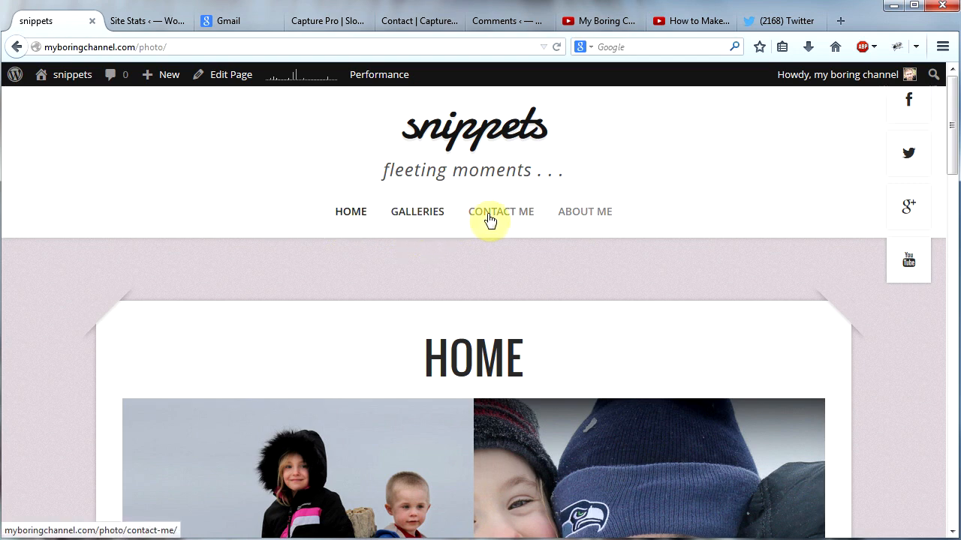
Step: Nest Contact Me and About Me as sub items under Galleries, save the menu and check the dropdown on the live site
mouse_move(66, 90)
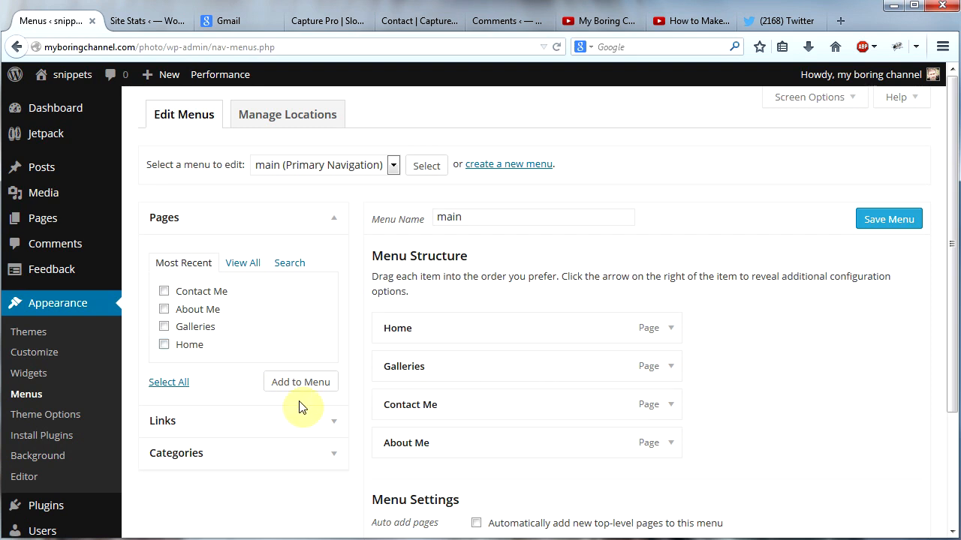
mouse_move(45, 210)
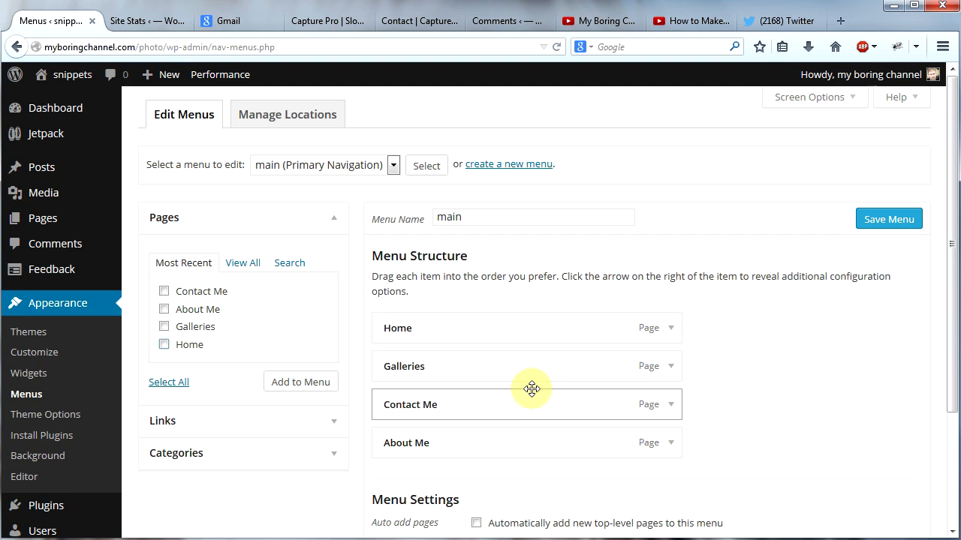
drag(514, 404, 553, 463)
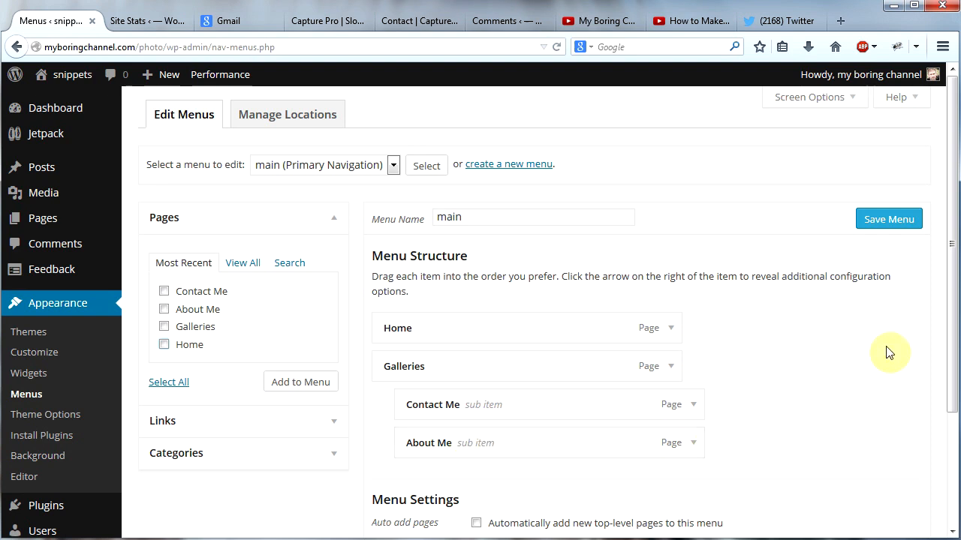
click(888, 219)
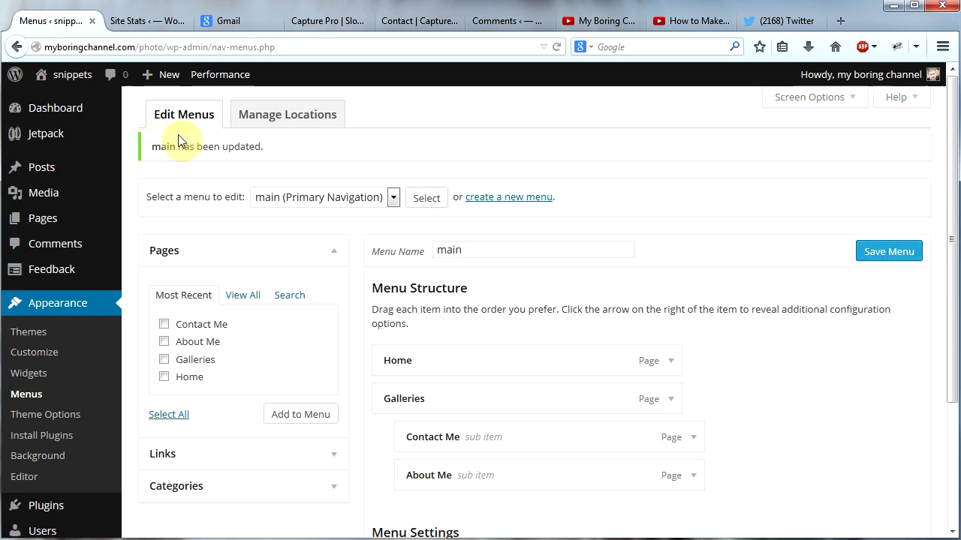
click(68, 103)
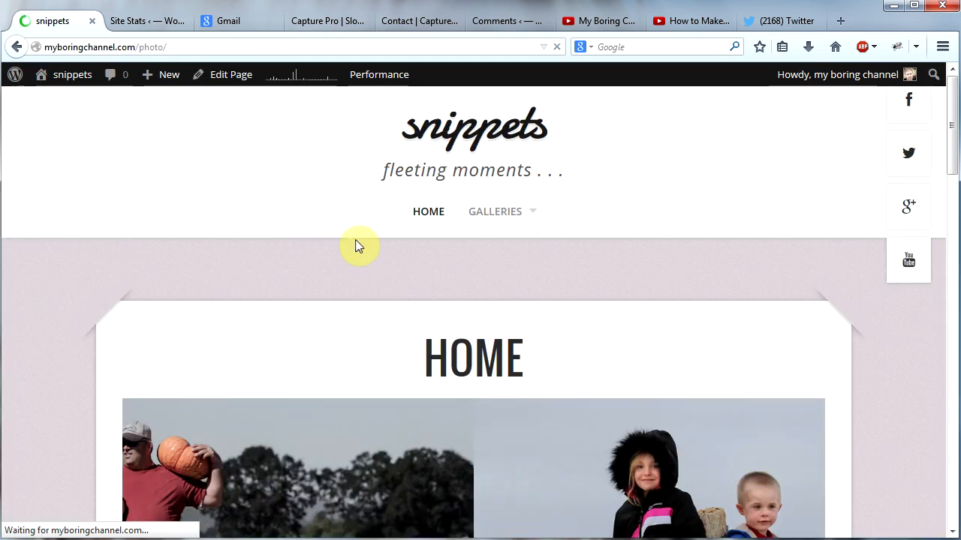
mouse_move(501, 218)
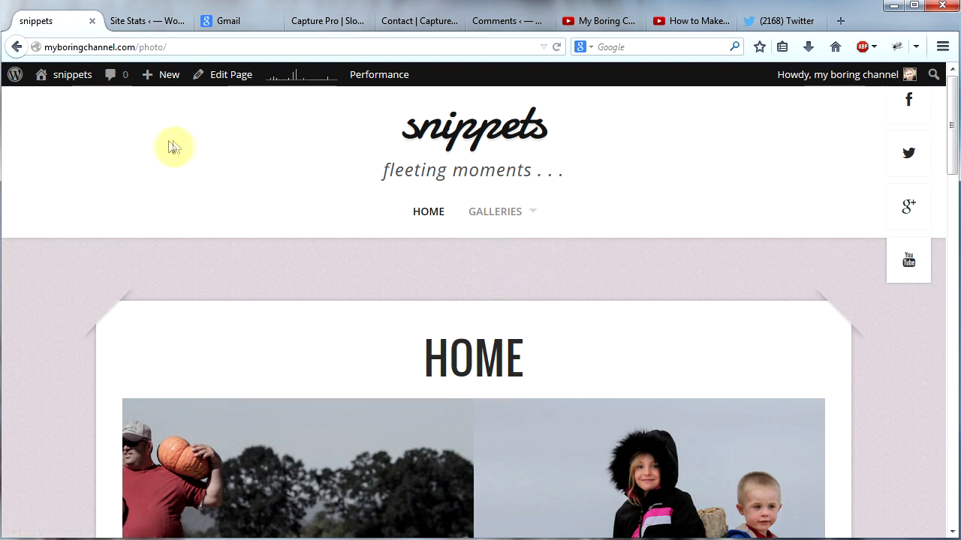
Step: Return Contact Me and About Me to top-level items in the "main" menu and save it
mouse_move(68, 75)
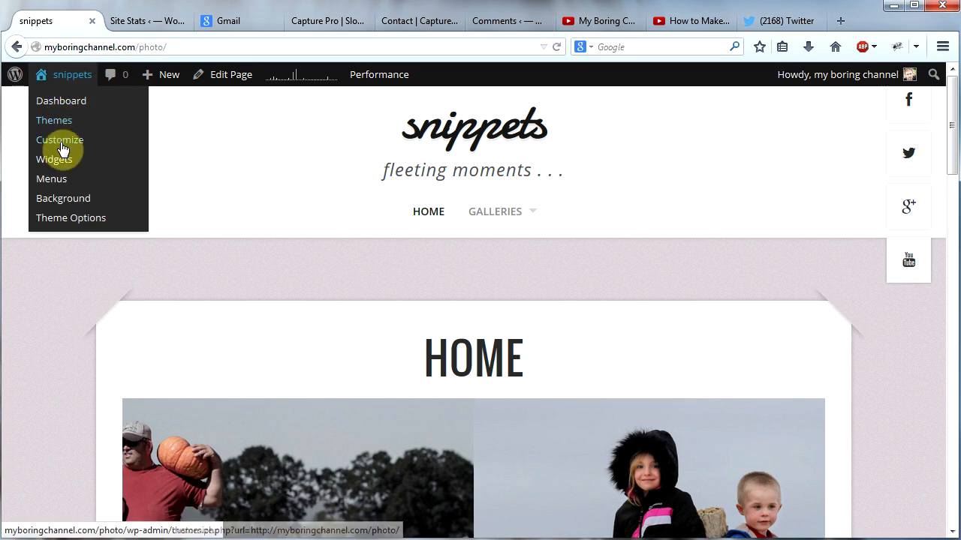
click(52, 180)
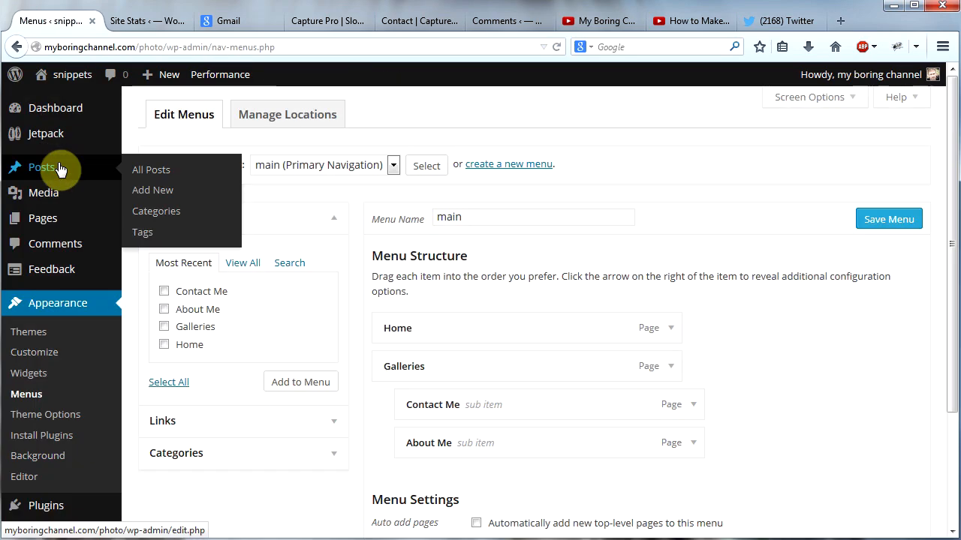
drag(593, 443, 500, 461)
drag(564, 405, 493, 421)
click(889, 219)
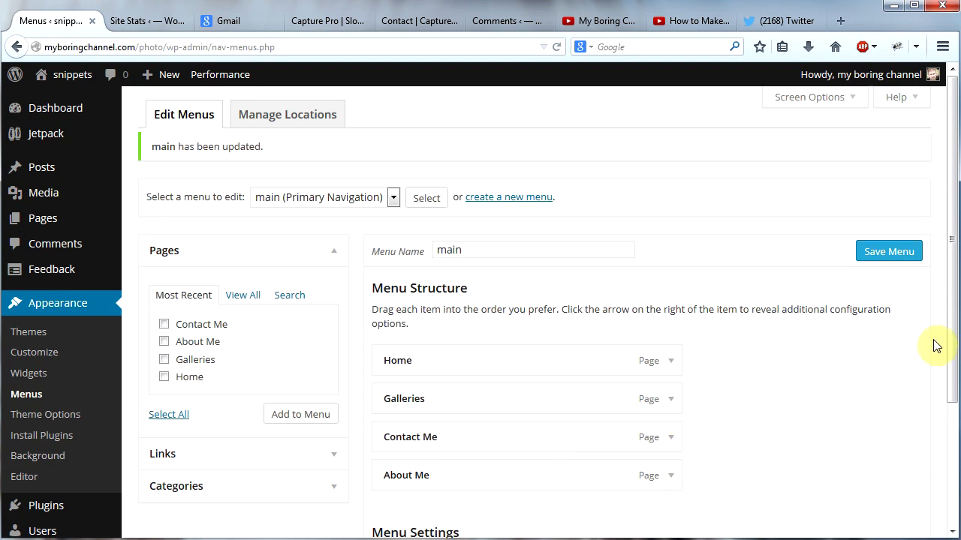
Step: Save the "main" menu again and view the four-item navigation on the live site's home page
click(893, 253)
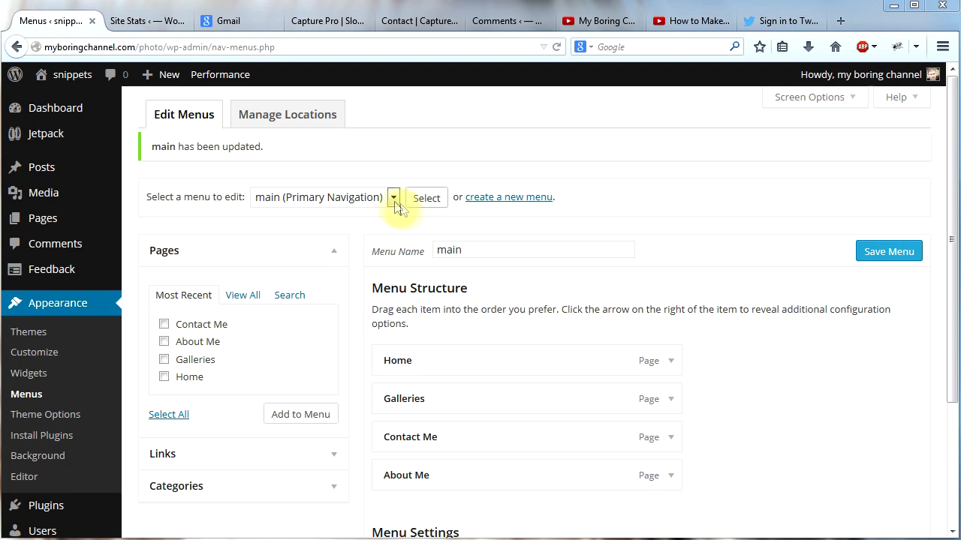
mouse_move(63, 78)
click(46, 100)
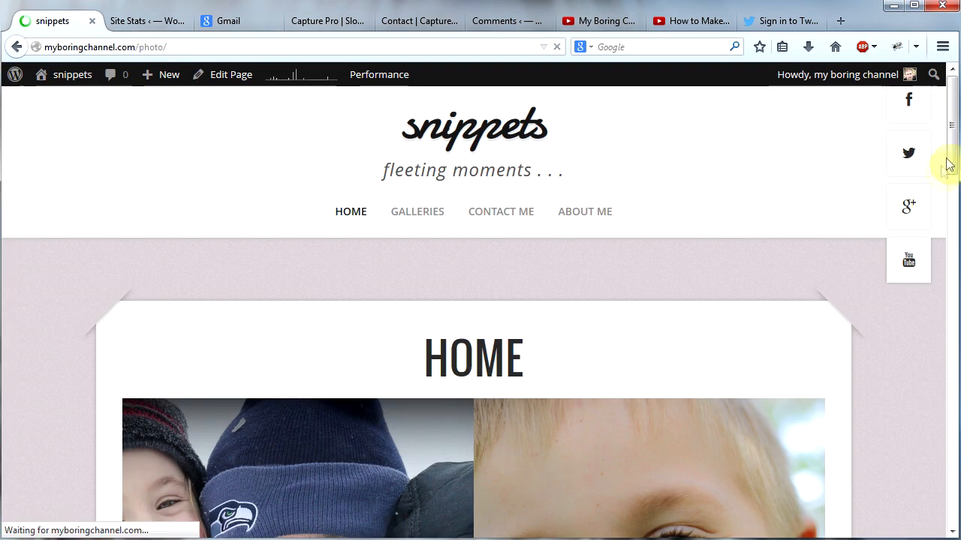
drag(939, 172, 906, 150)
Step: Add the Recent Posts widget to the Primary Sidebar with an empty title and 5 posts to show, and save it
mouse_move(62, 77)
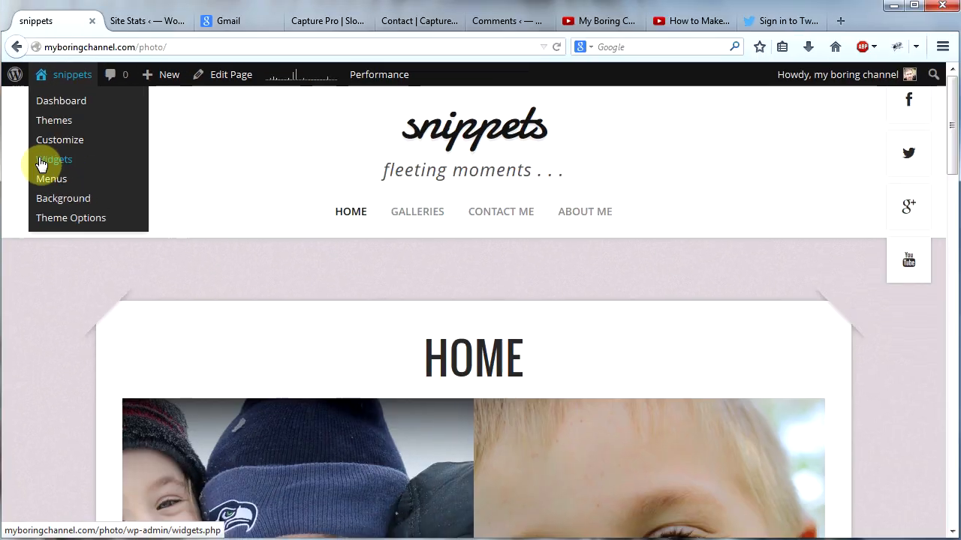
click(42, 160)
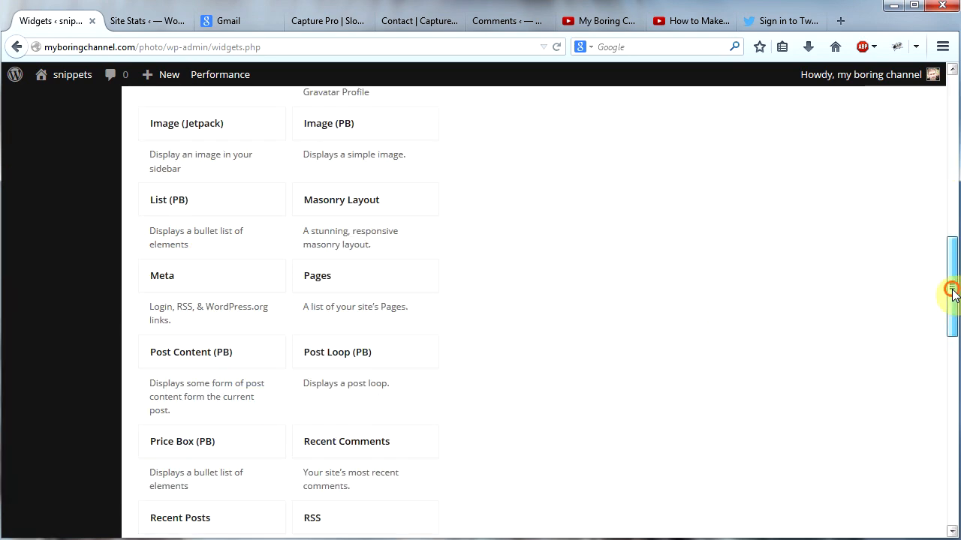
drag(951, 293, 951, 321)
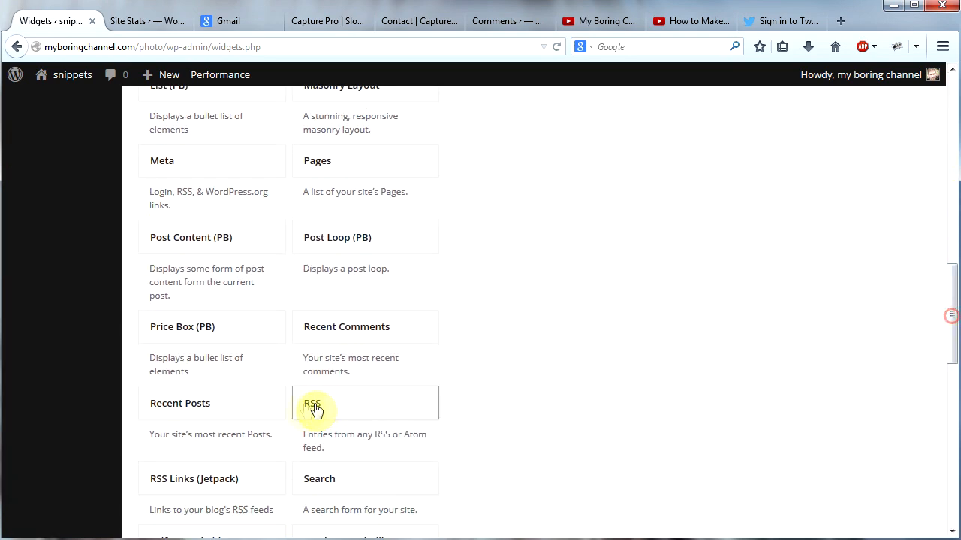
drag(253, 403, 596, 205)
click(602, 262)
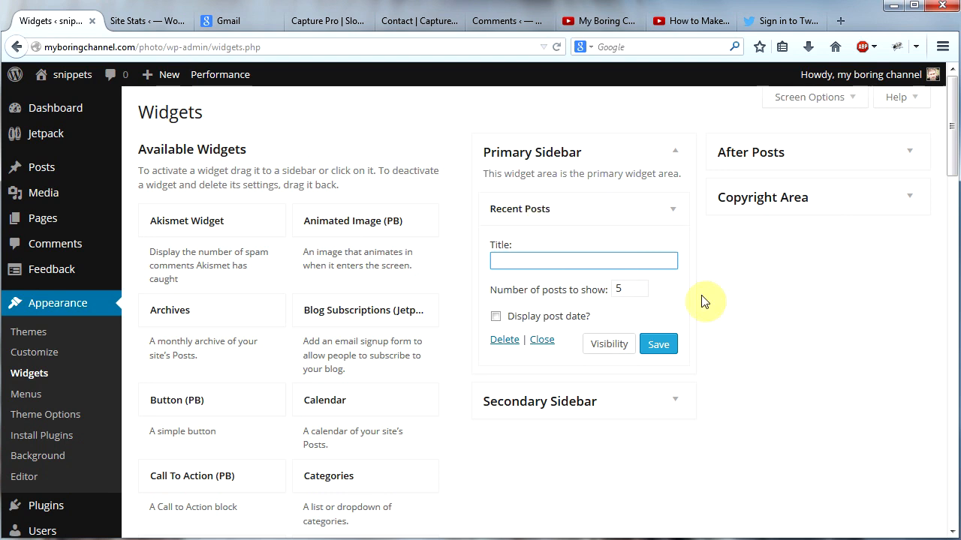
click(657, 349)
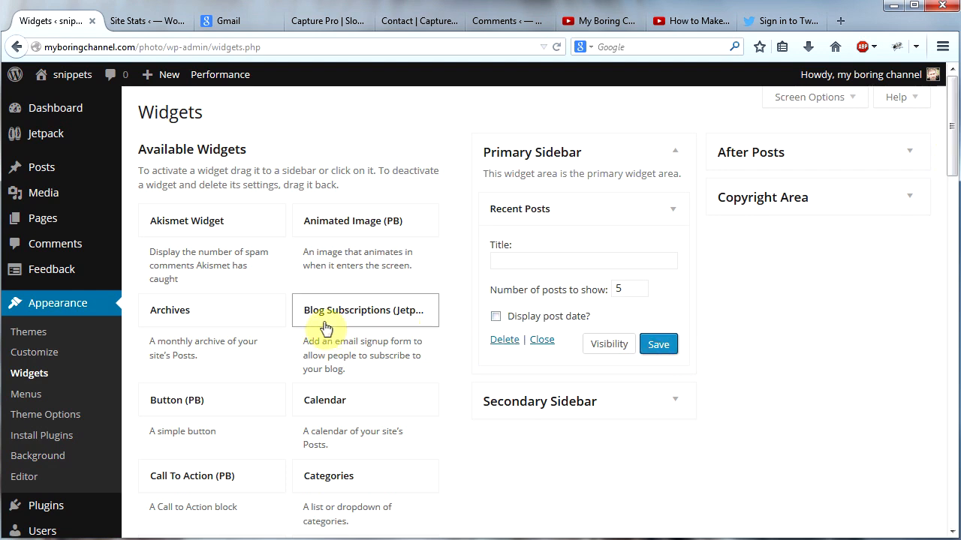
Step: Add the Blog Subscriptions (Jetpack) widget above Recent Posts and the Top Posts & Pages (Jetpack) widget to the Primary Sidebar
drag(322, 317, 505, 206)
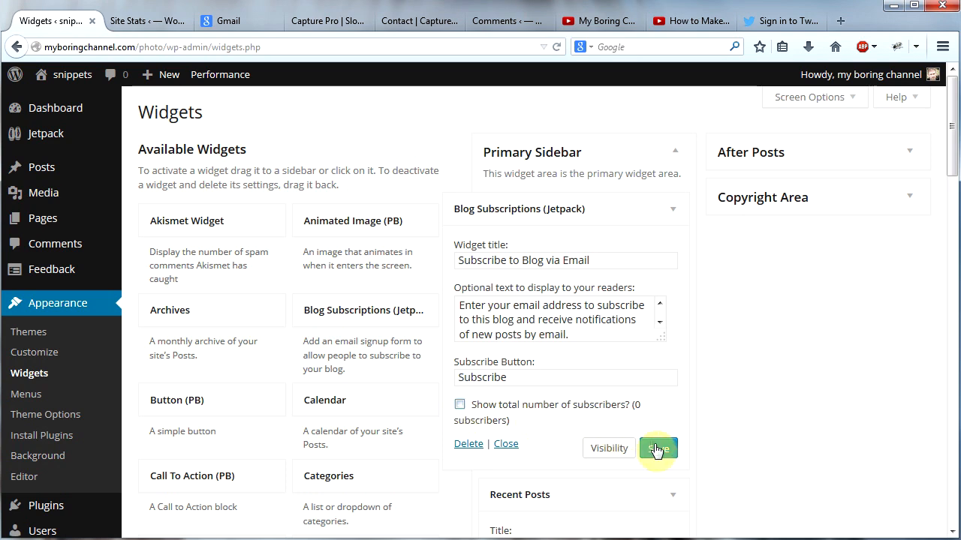
scroll(798, 275, down, 5)
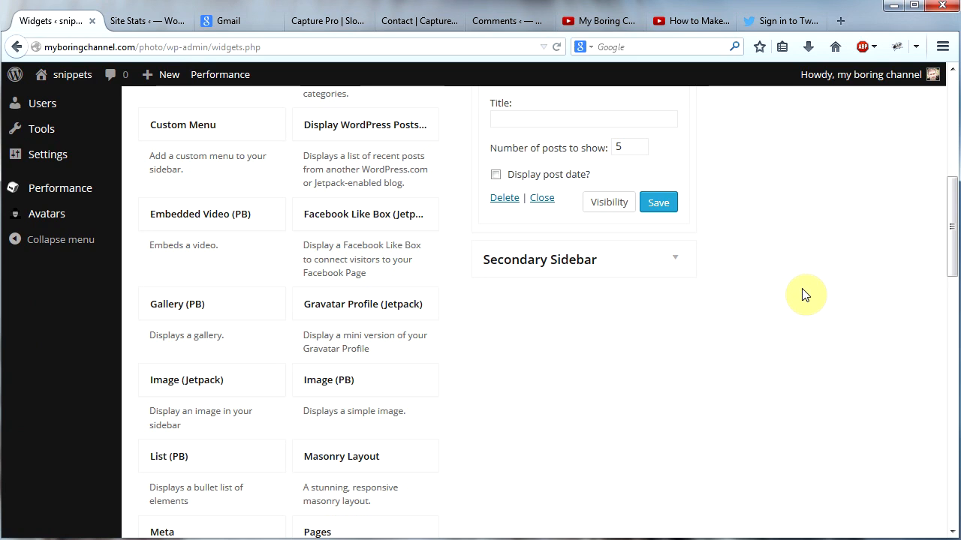
scroll(803, 294, down, 10)
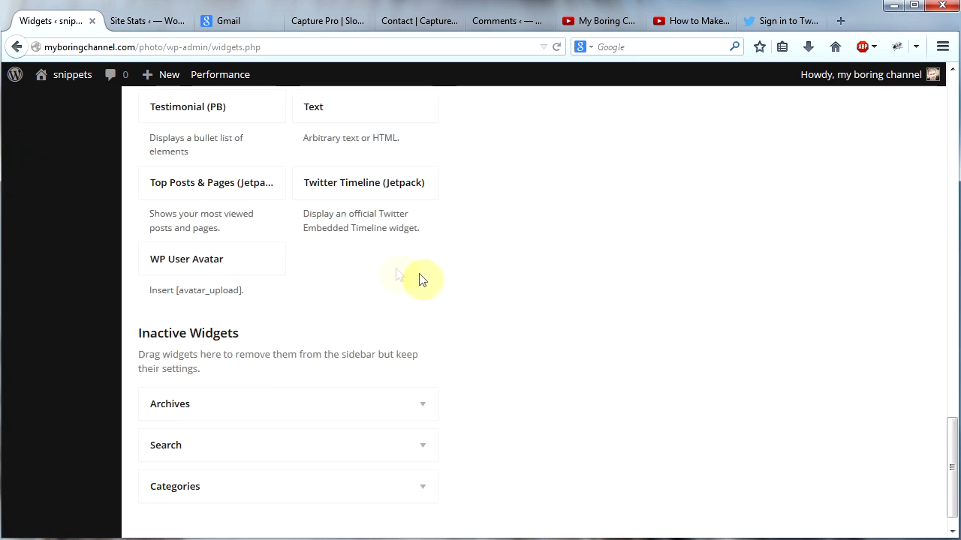
click(238, 192)
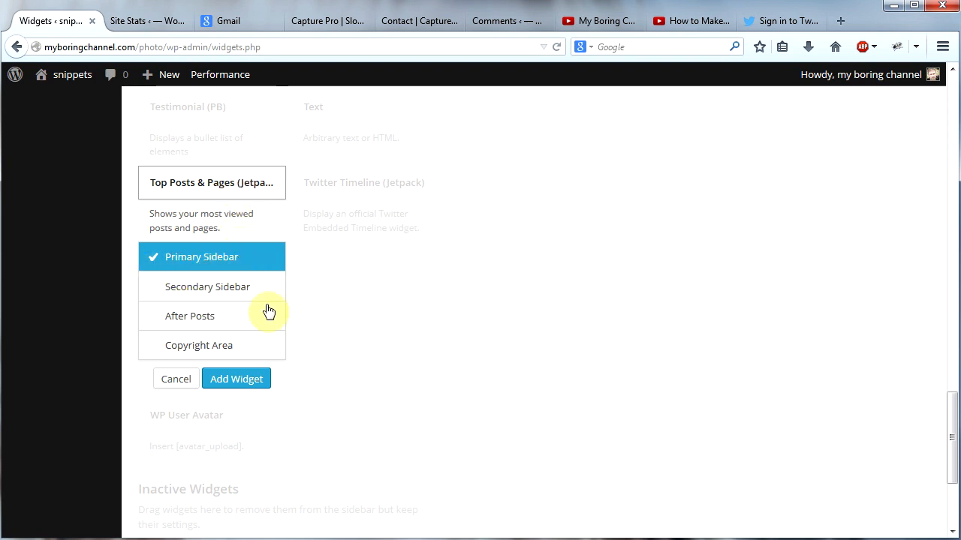
click(246, 382)
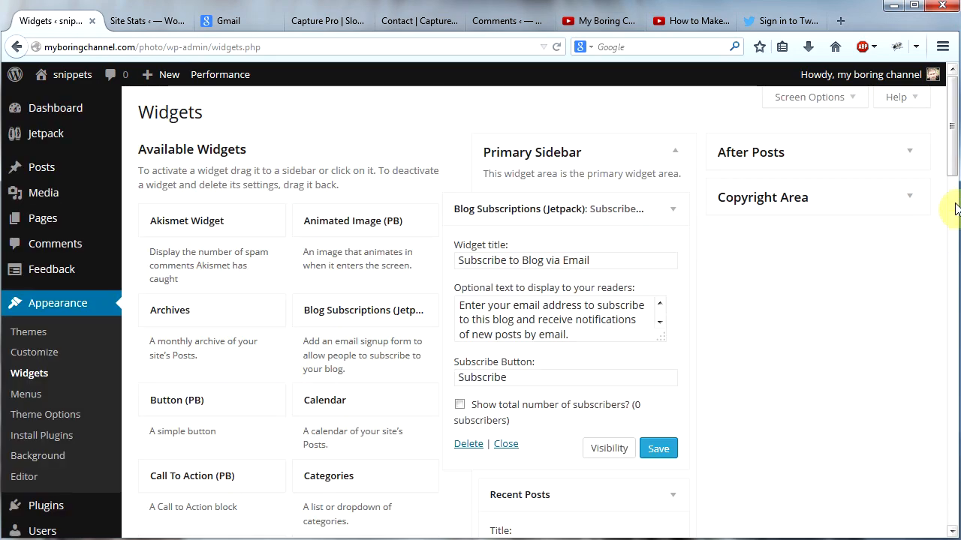
Step: Collapse the first two Primary Sidebar widgets, set Top Posts & Pages to show at most 5 posts, and save it
drag(952, 162, 954, 182)
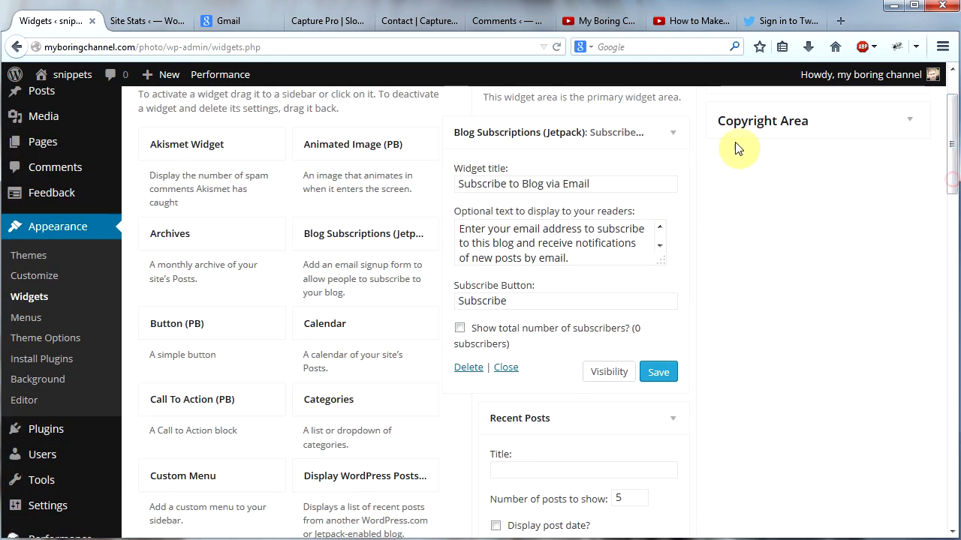
click(670, 133)
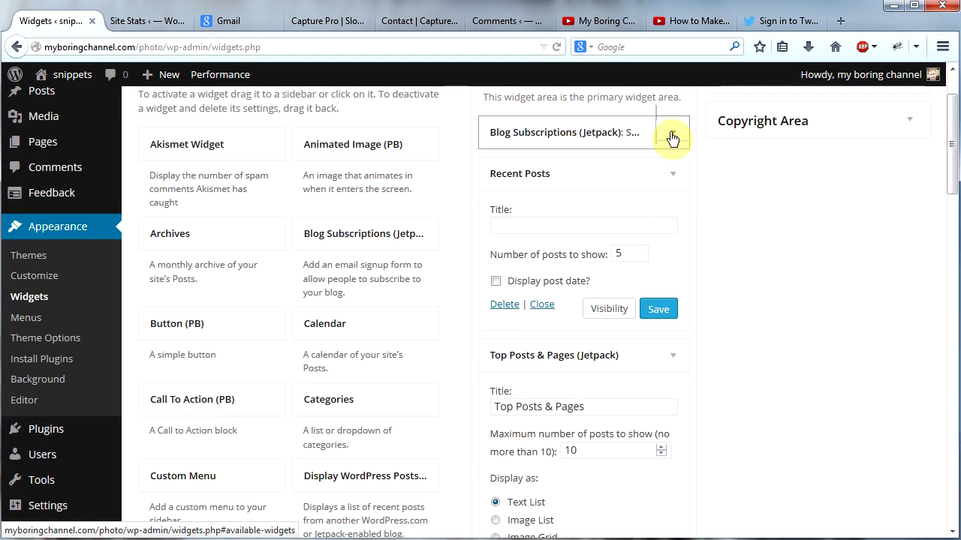
click(672, 178)
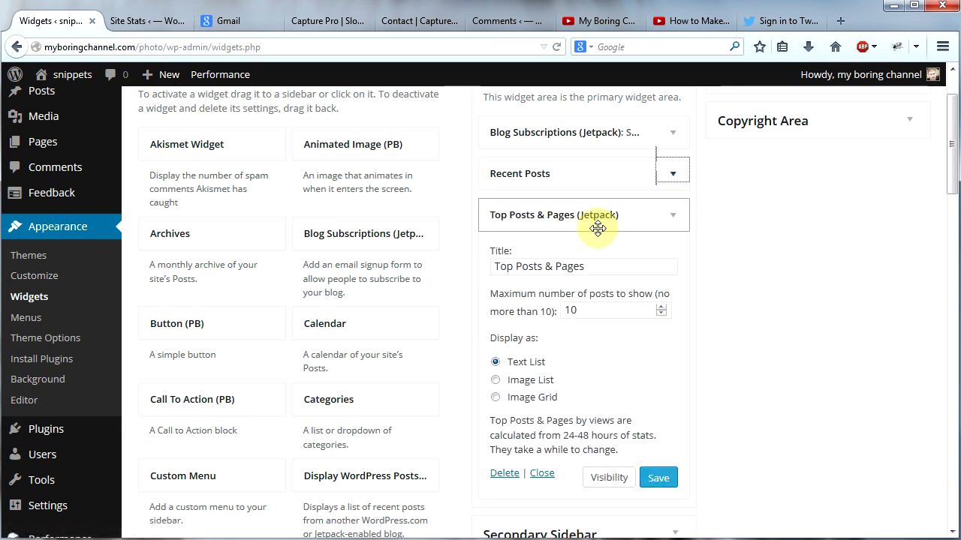
drag(617, 310, 549, 313)
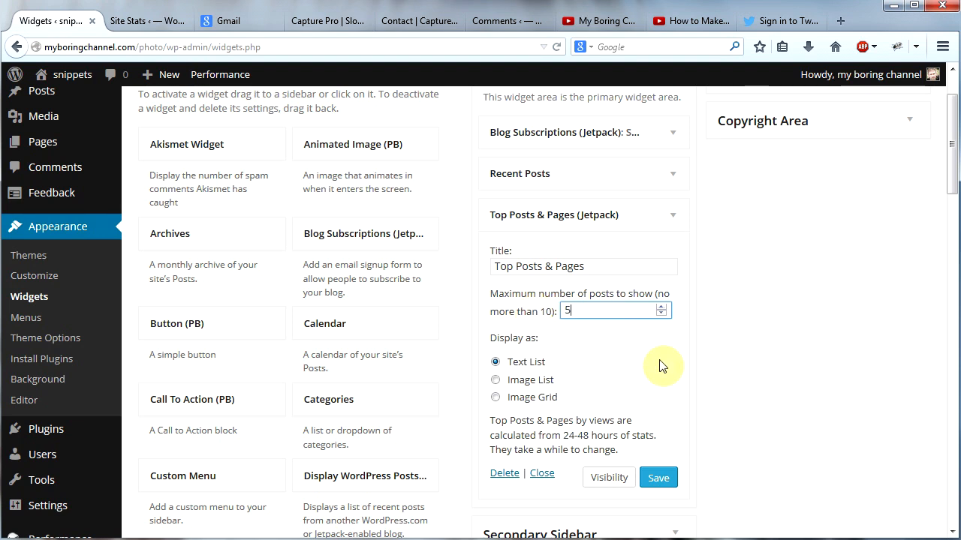
click(657, 479)
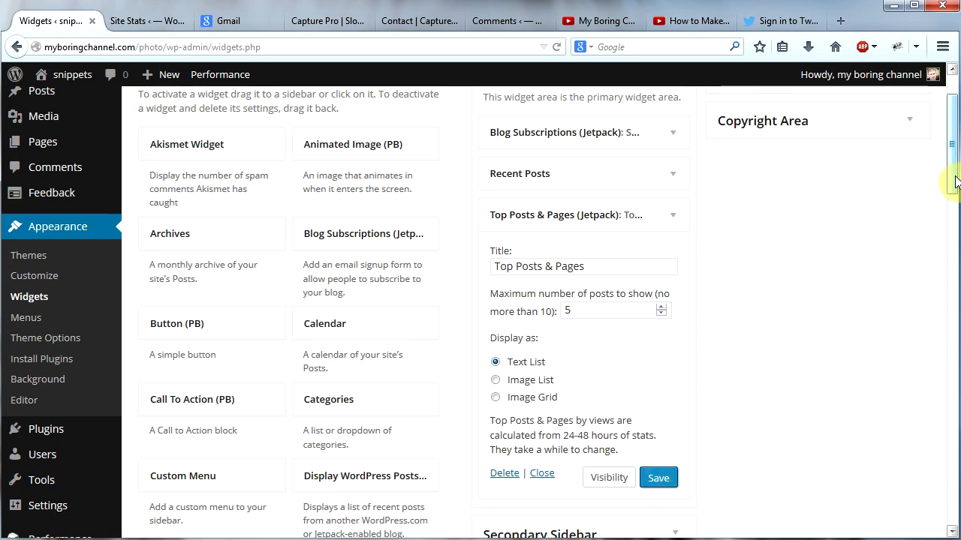
Step: View the live site and examine the three sidebar widgets below the home page content
drag(950, 178, 944, 123)
mouse_move(72, 79)
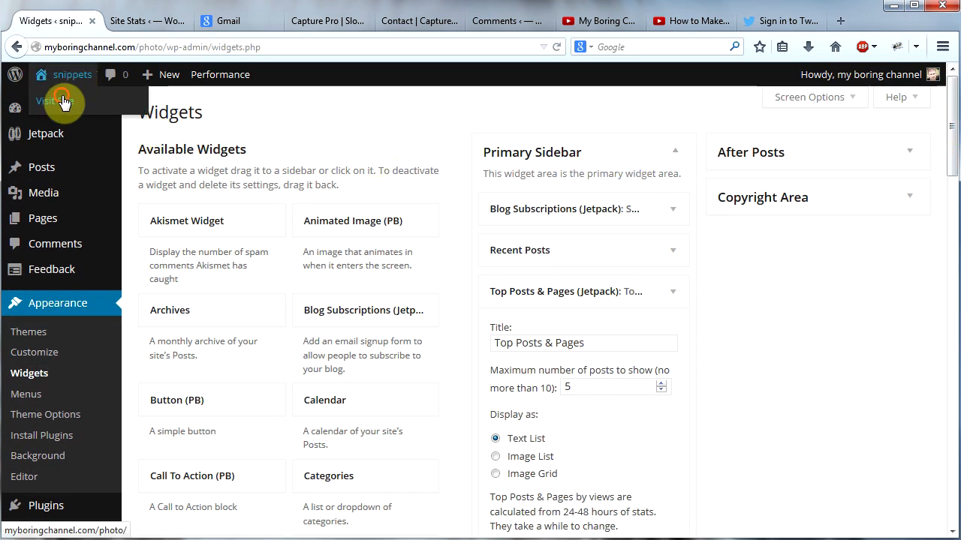
click(64, 100)
drag(950, 101, 940, 464)
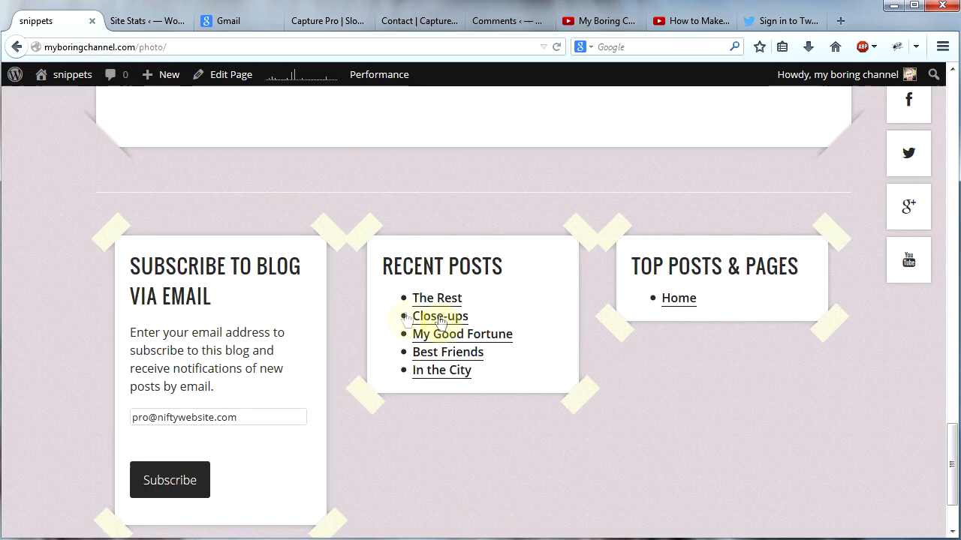
drag(947, 450, 949, 488)
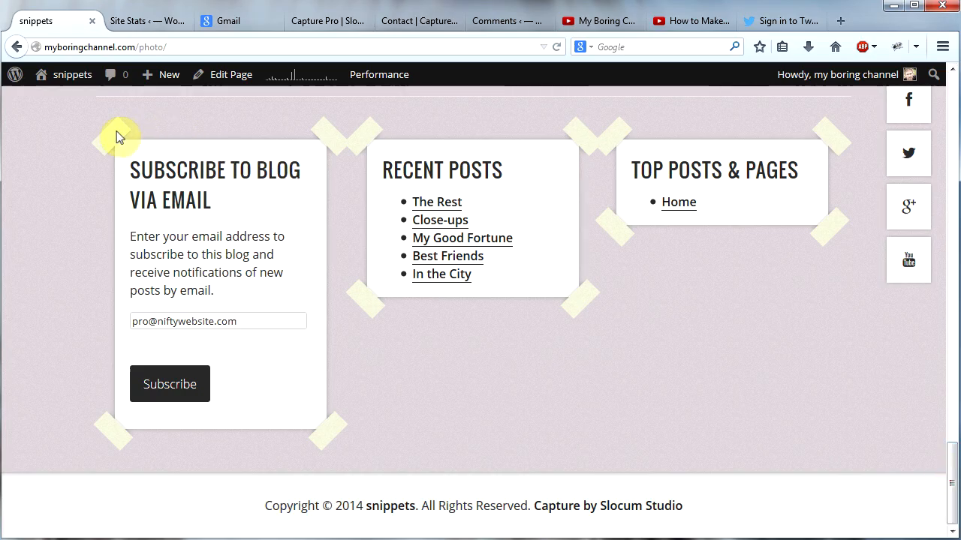
drag(946, 457, 946, 406)
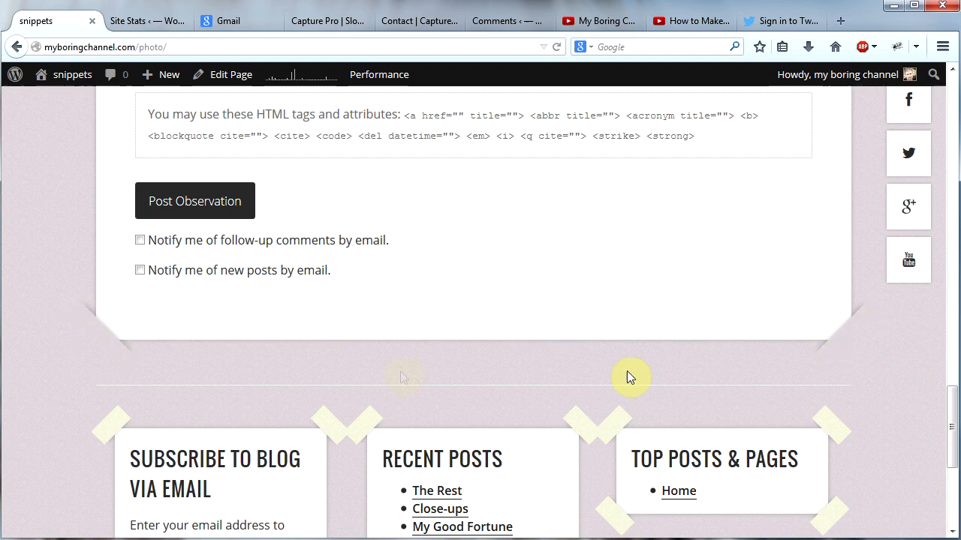
drag(951, 412, 938, 457)
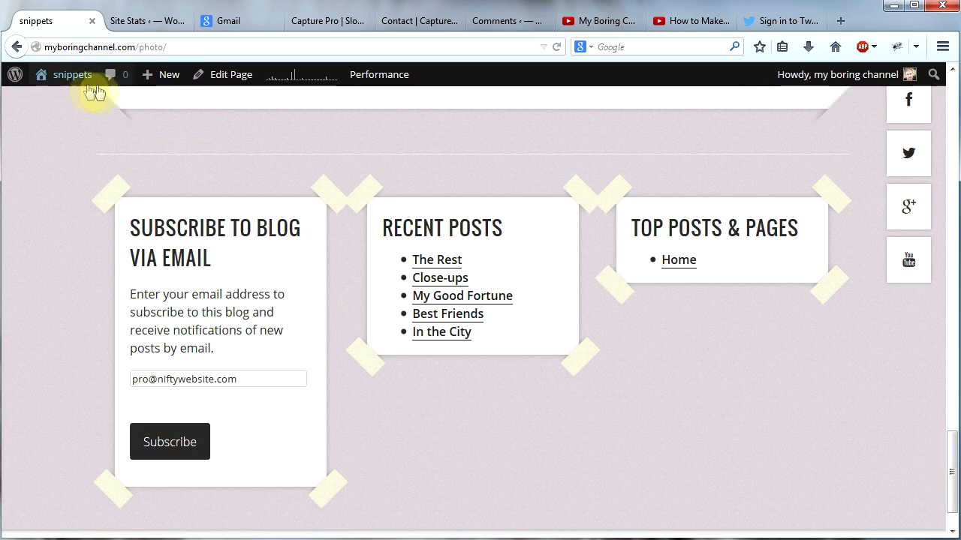
Step: Copy the site's background color code from the theme customizer's Colors section and close the customizer
mouse_move(64, 75)
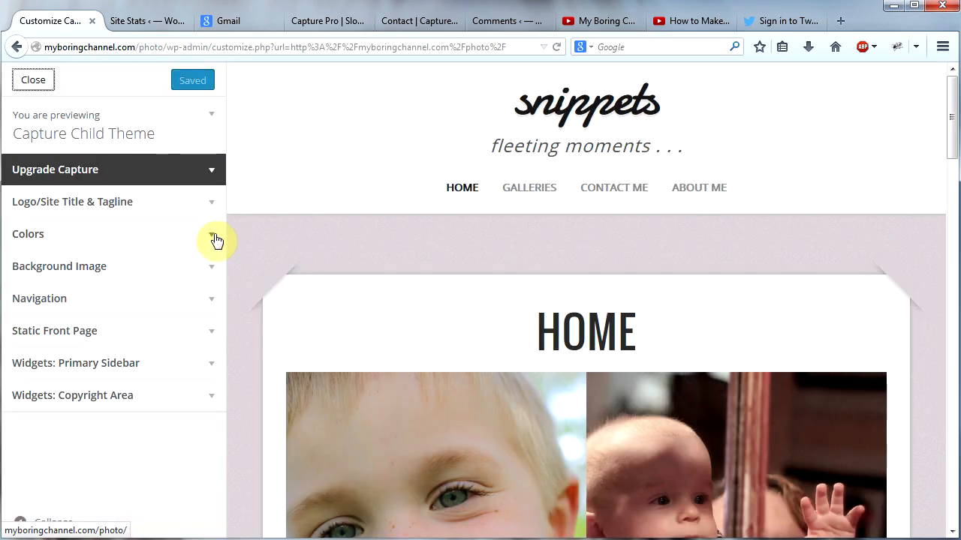
click(215, 238)
click(39, 331)
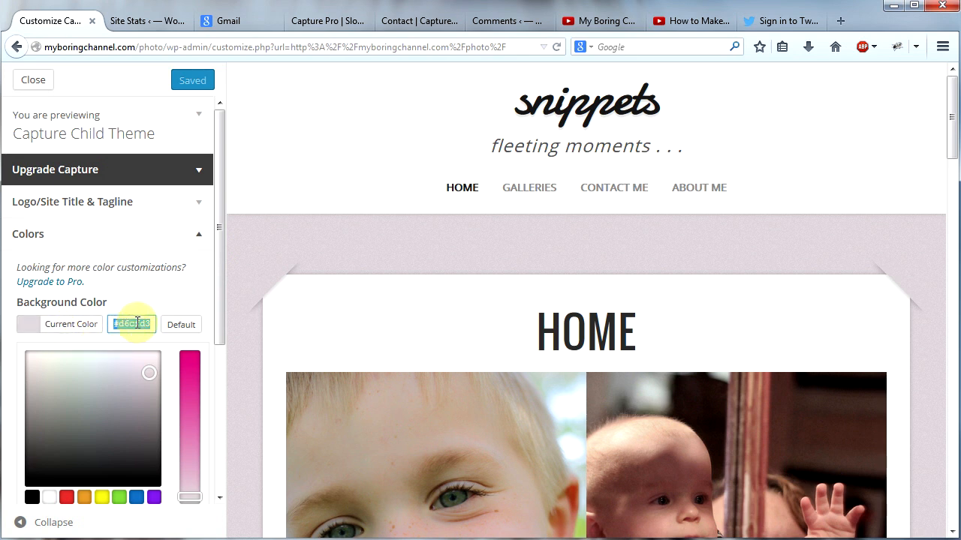
right_click(138, 324)
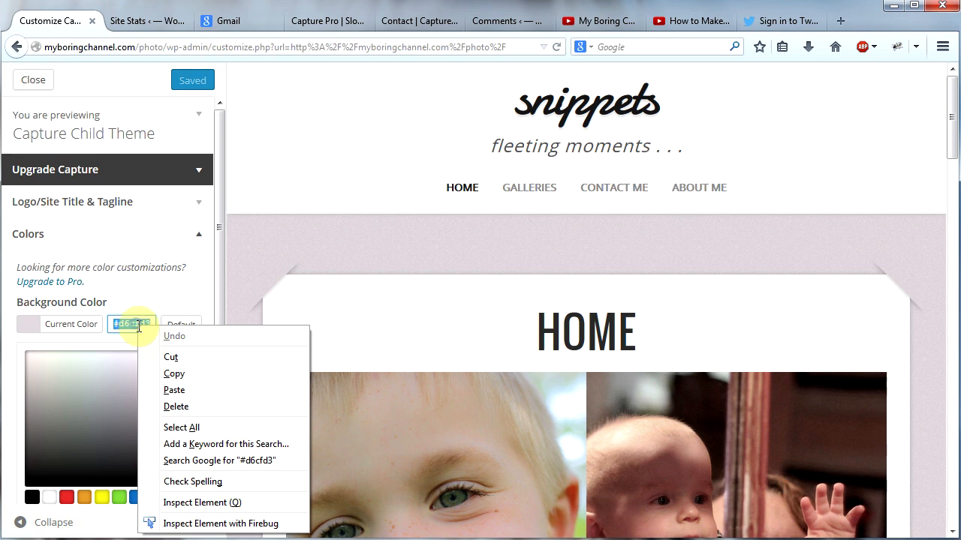
click(172, 372)
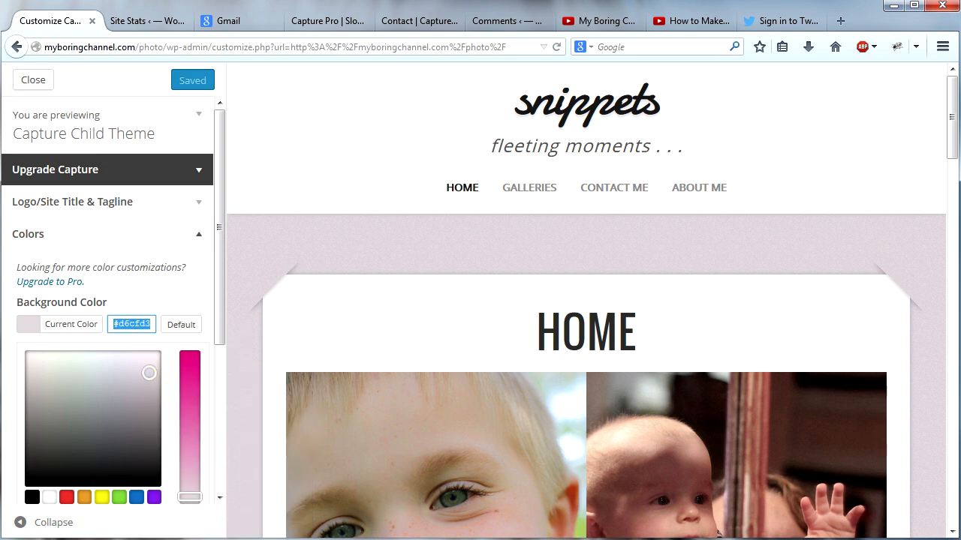
key(ctrl+v)
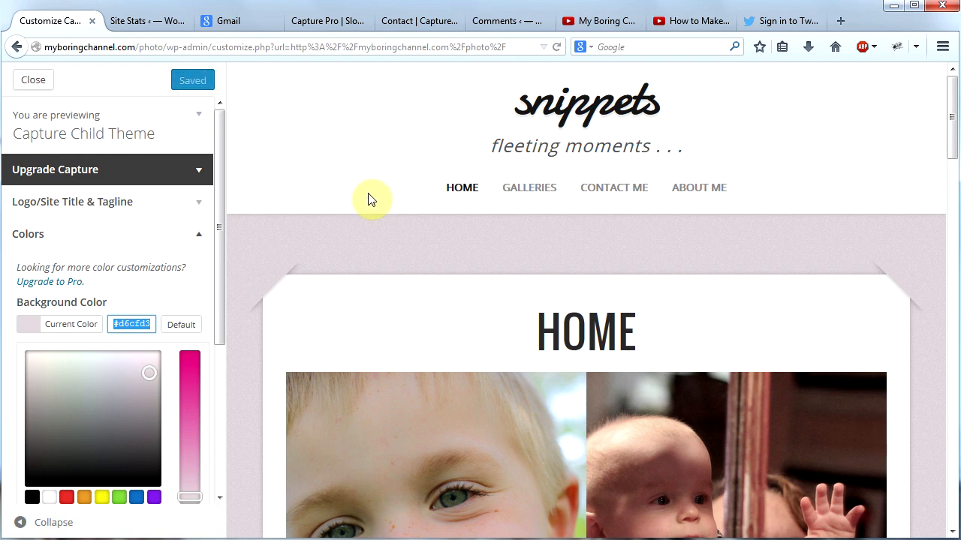
click(33, 79)
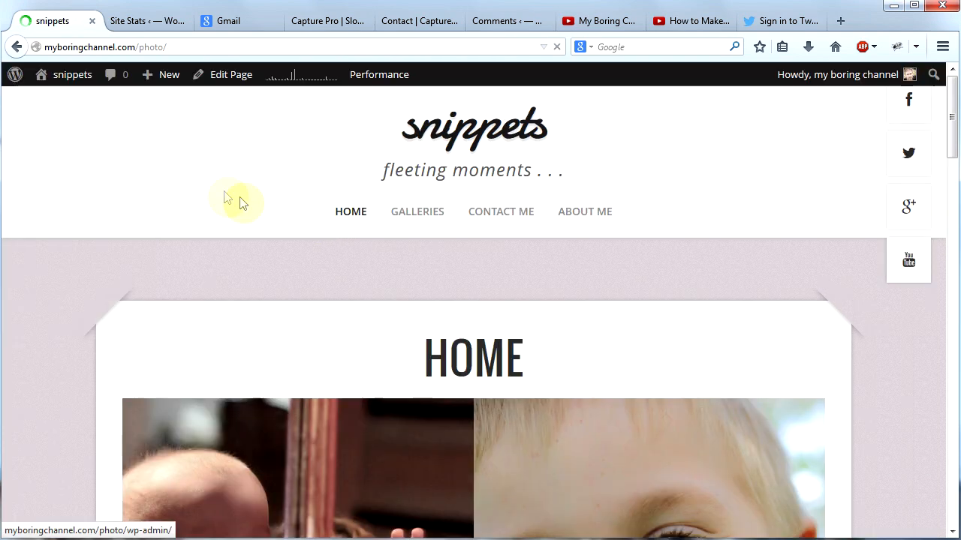
Step: Go to the dashboard and open the Capture Child Theme's stylesheet (style.css) in the theme editor
mouse_move(72, 79)
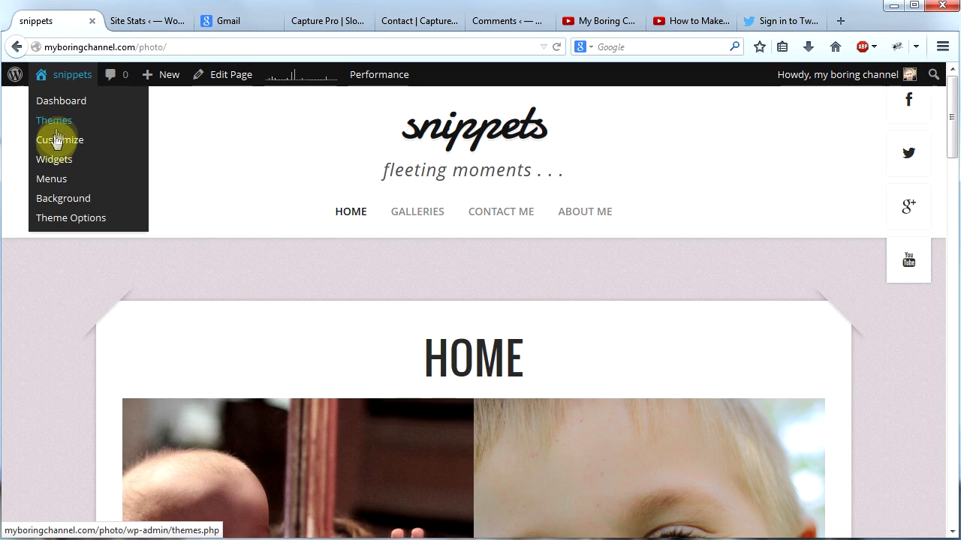
click(50, 105)
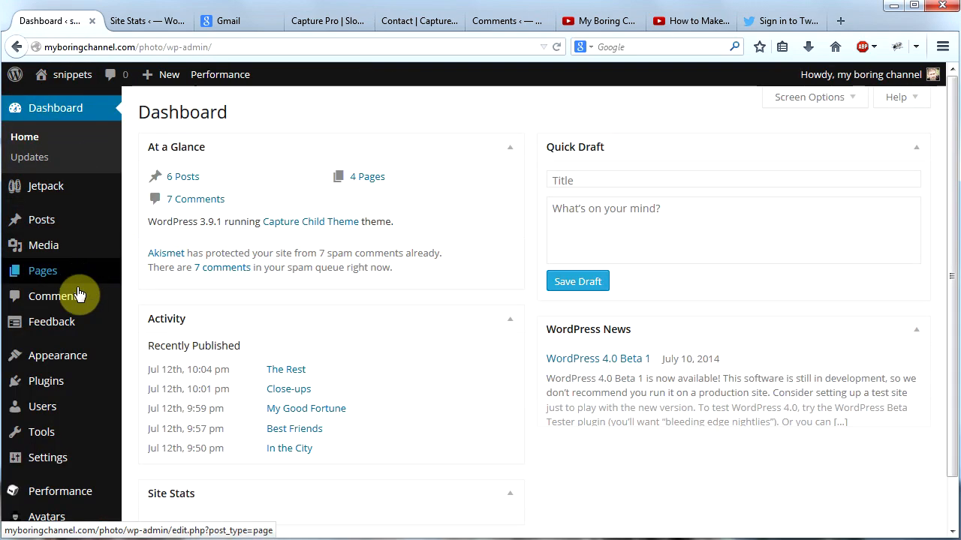
mouse_move(28, 368)
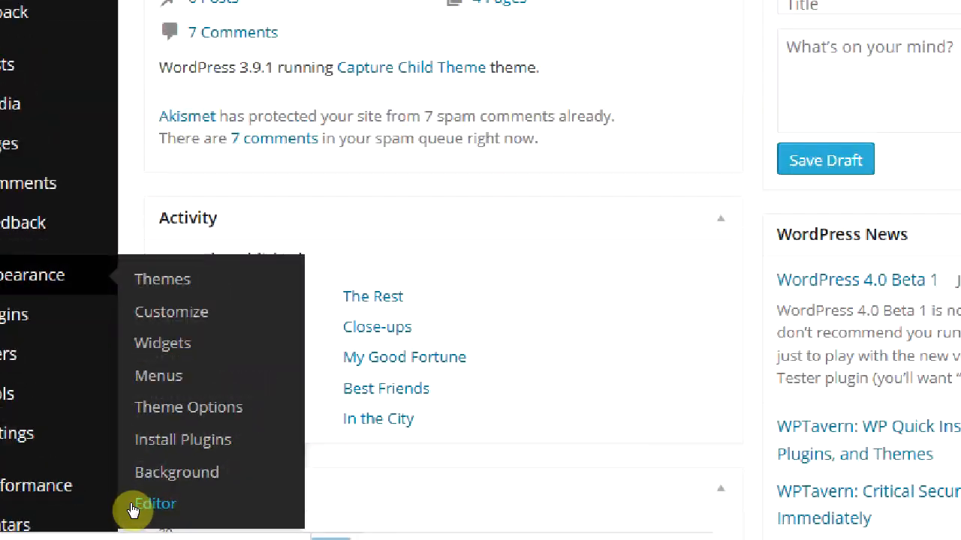
click(143, 503)
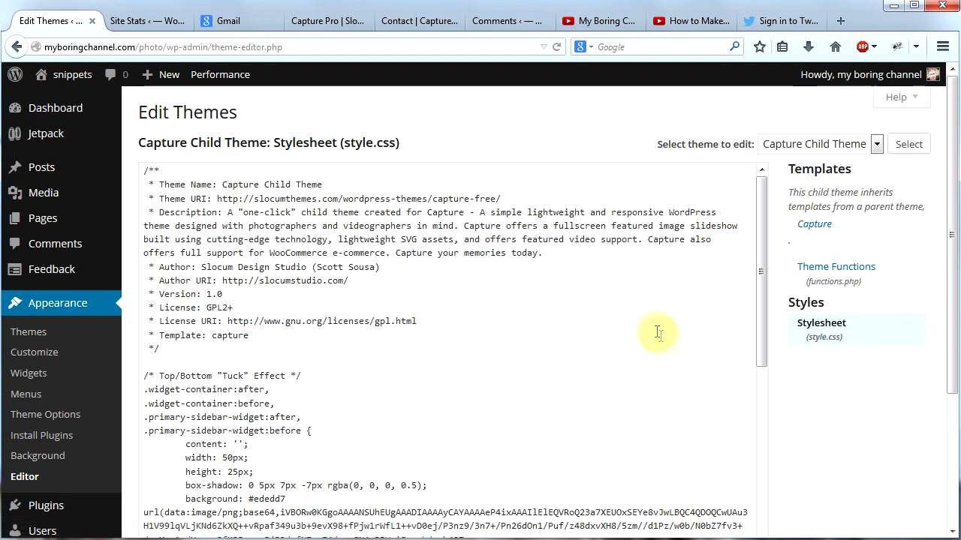
Step: Set the background color in the stylesheet's Top/Bottom "Tuck" Effect rule to #d6cfd3 and update the file
drag(758, 271, 761, 350)
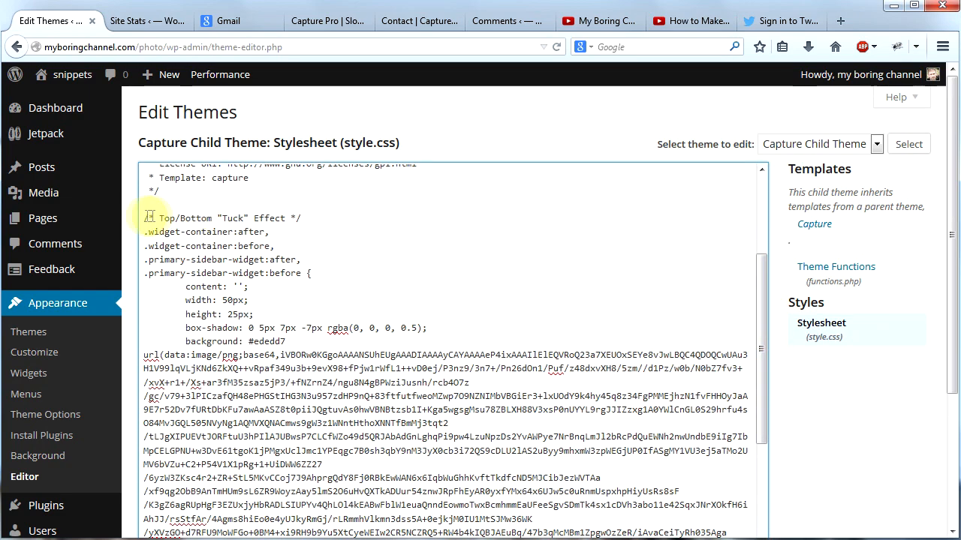
drag(141, 219, 339, 407)
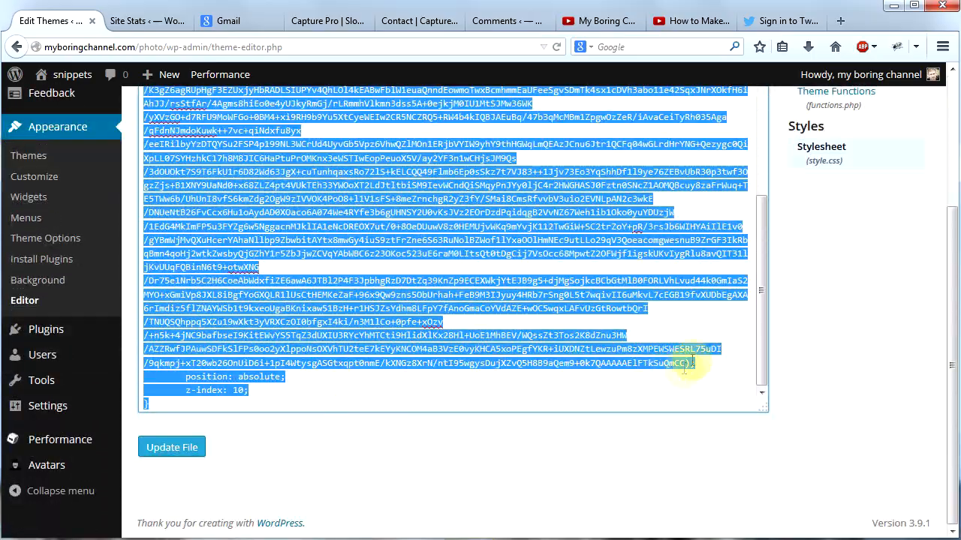
scroll(681, 345, up, 6)
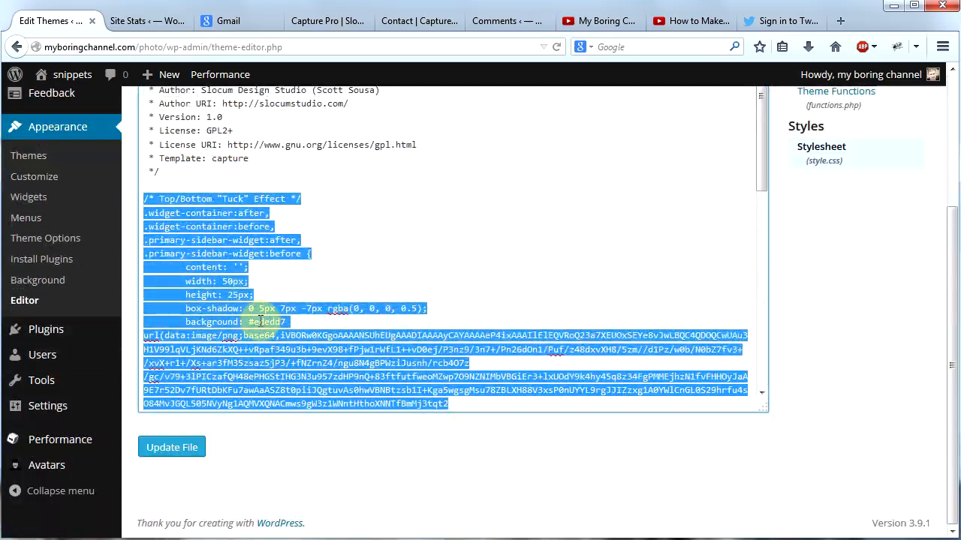
click(254, 321)
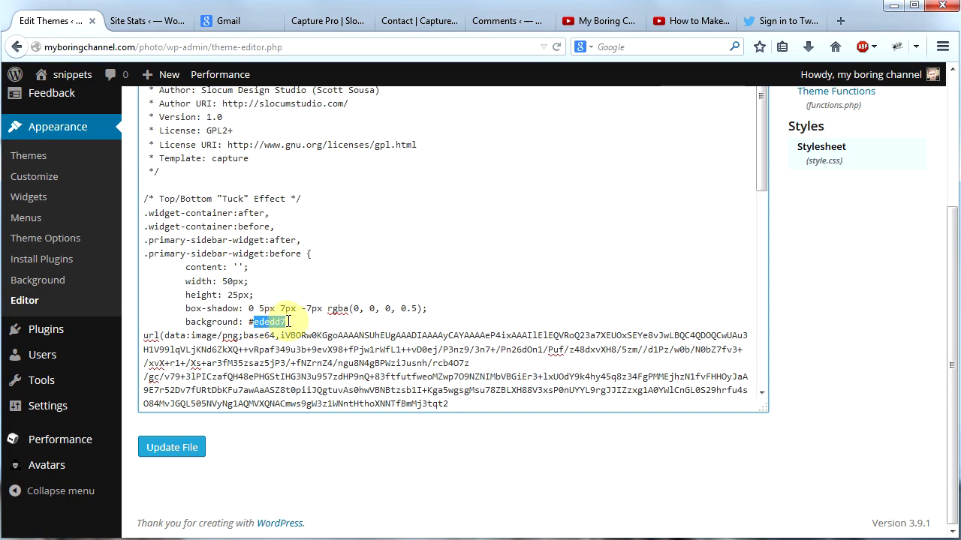
scroll(435, 353, down, 10)
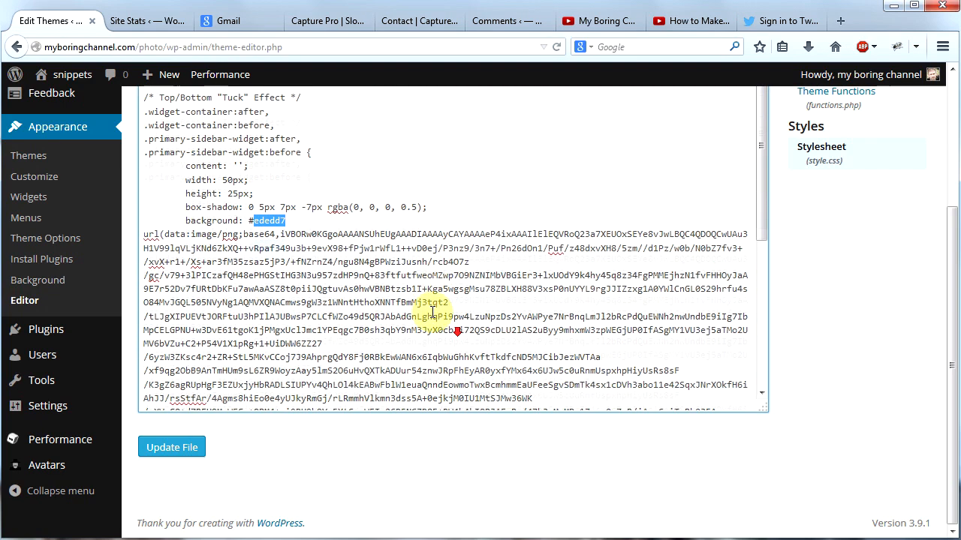
scroll(425, 310, up, 10)
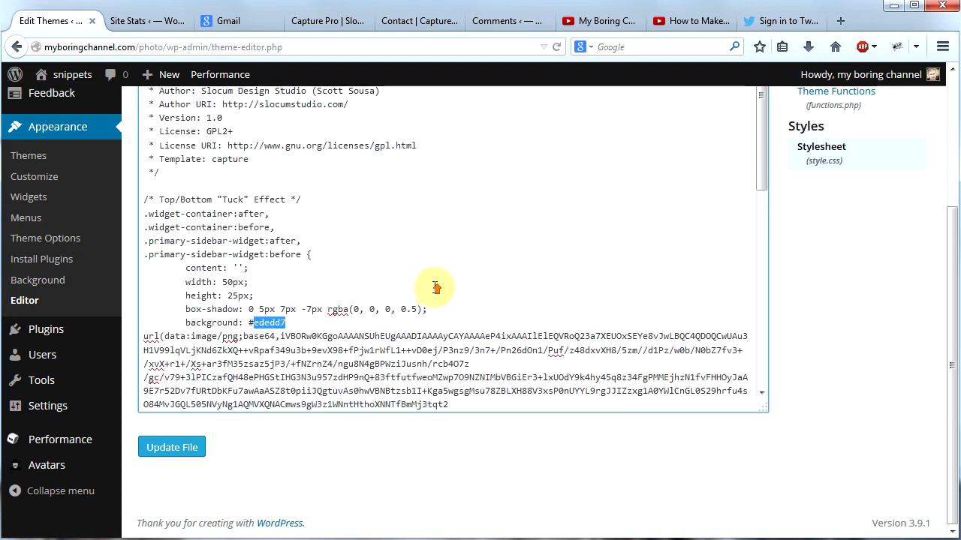
drag(144, 196, 377, 483)
scroll(363, 345, up, 2)
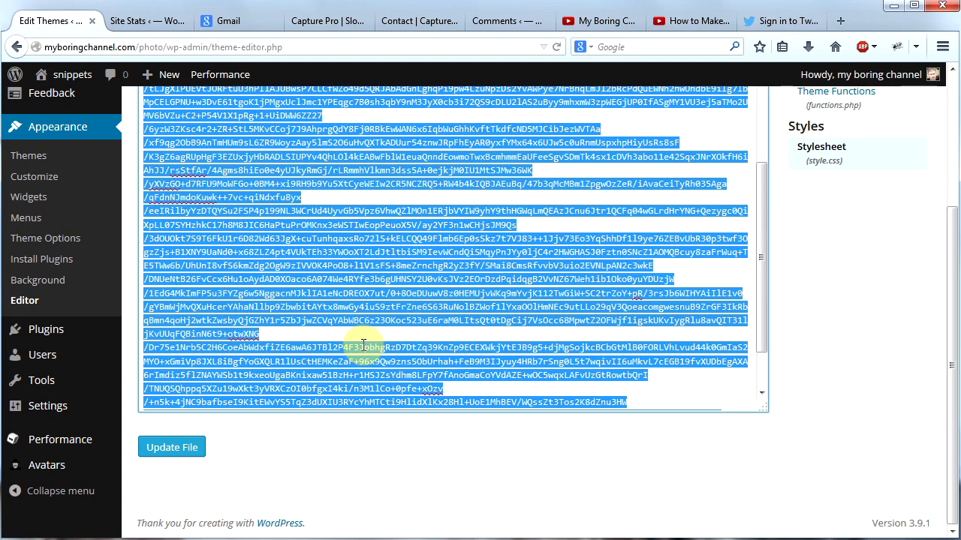
scroll(363, 345, up, 5)
click(335, 338)
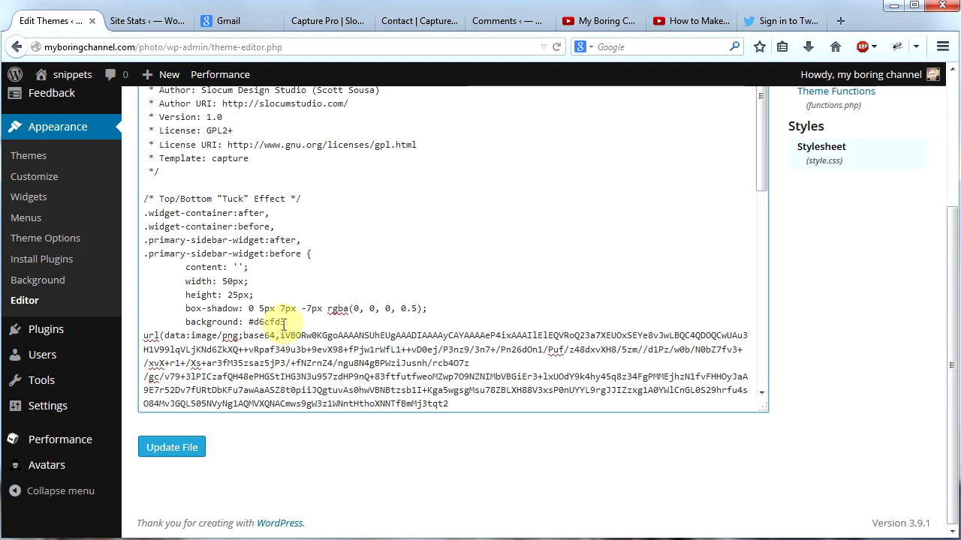
double_click(272, 321)
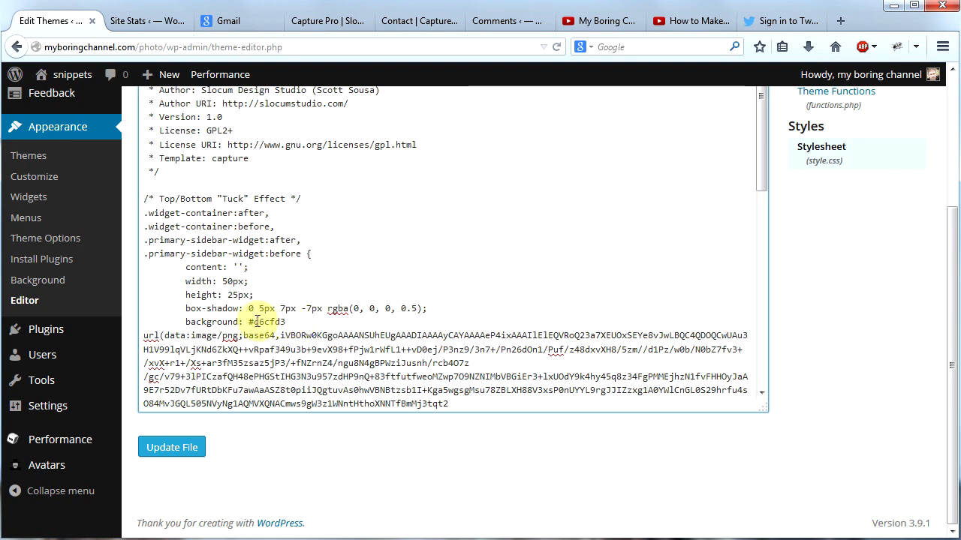
click(180, 452)
Step: Visit the live site, reload the home page, and examine the corners of the three sidebar widgets
mouse_move(68, 75)
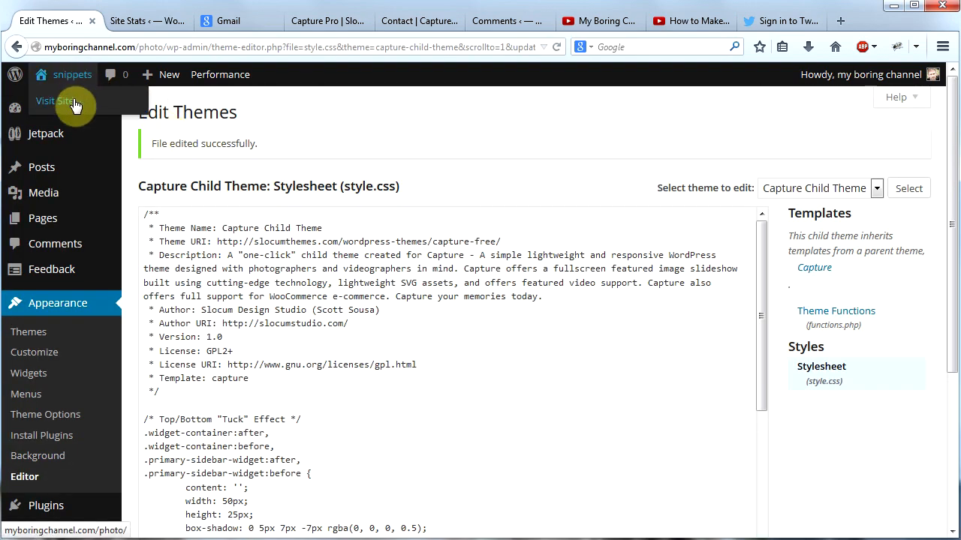
click(75, 106)
drag(952, 167, 956, 486)
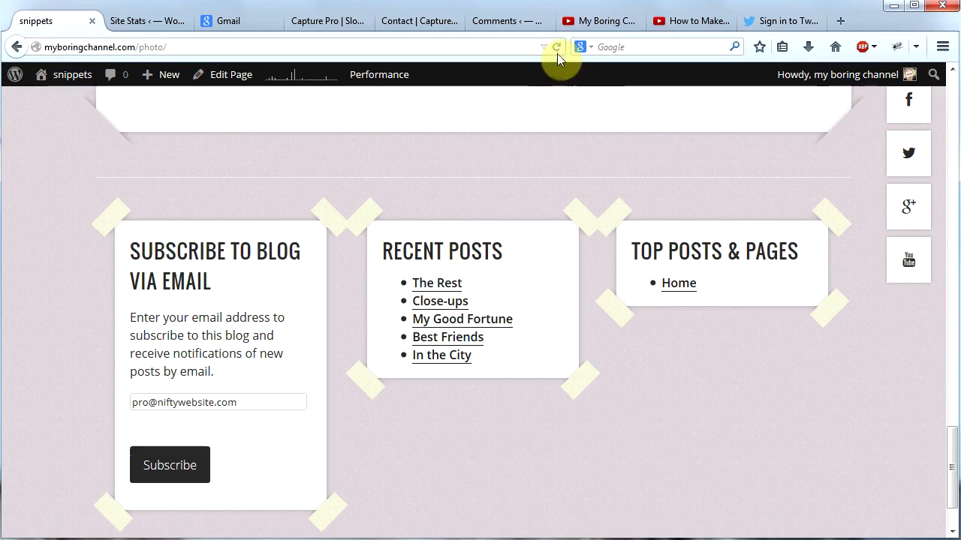
click(557, 47)
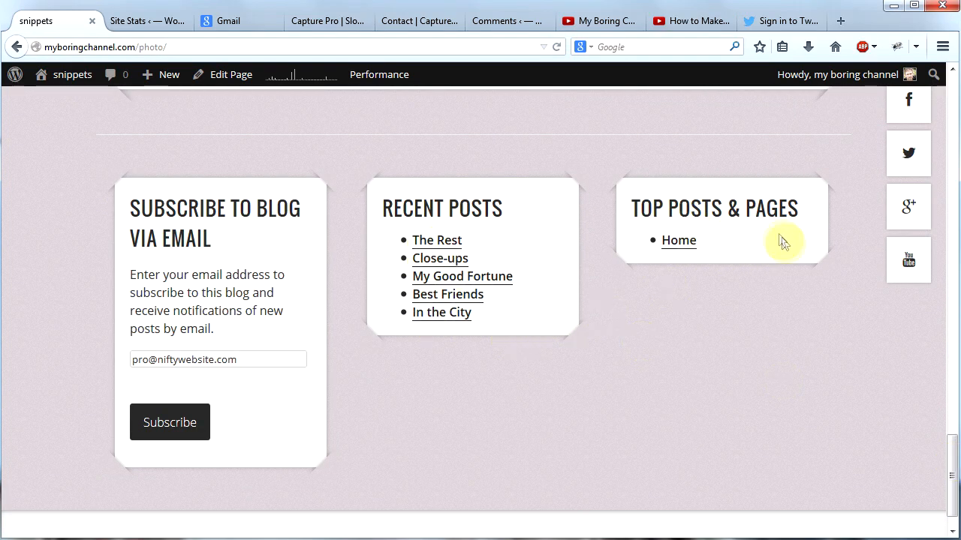
scroll(780, 285, up, 2)
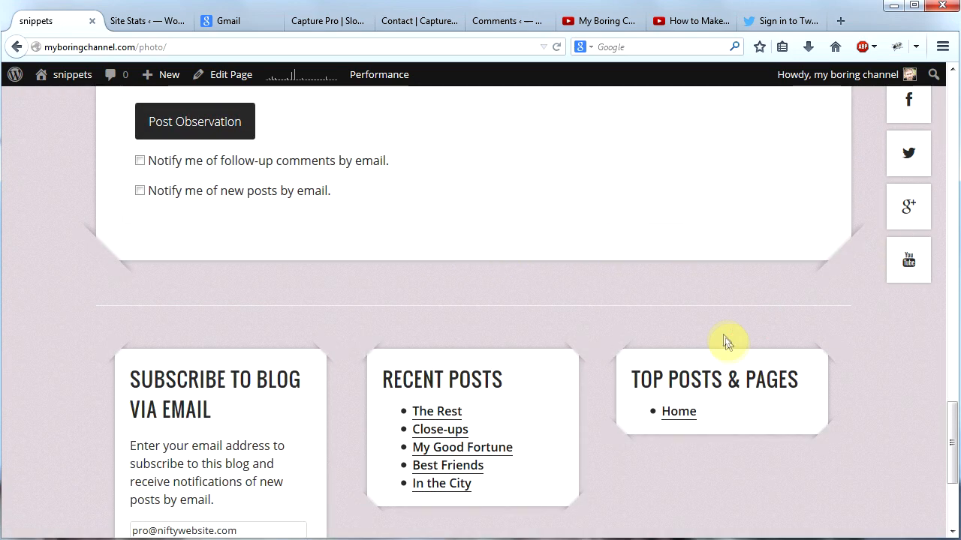
scroll(743, 342, down, 3)
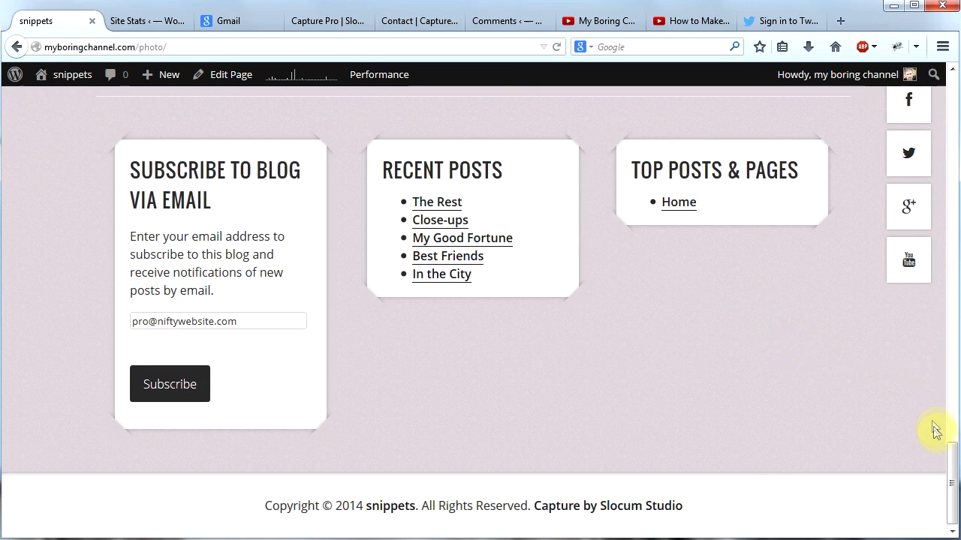
drag(955, 470, 948, 82)
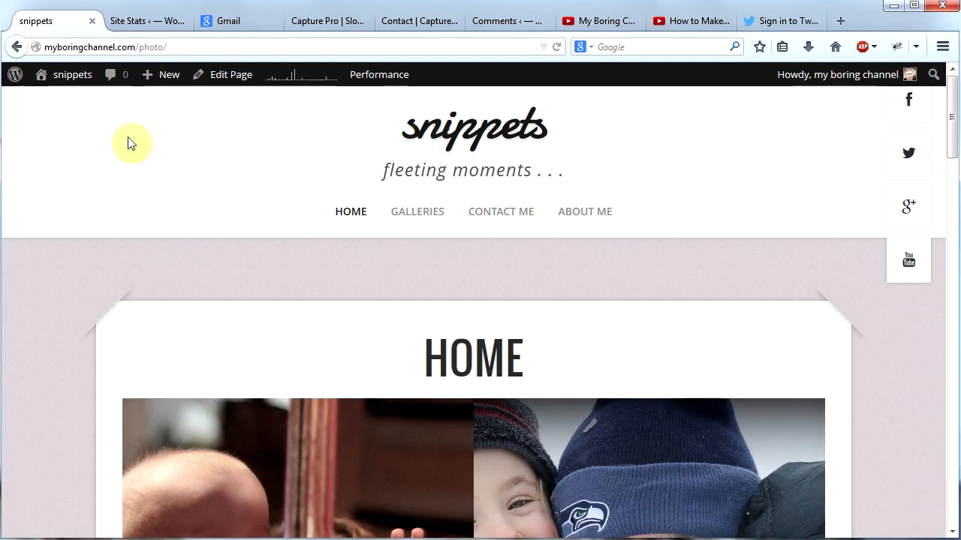
Step: Open the page myboringchannel.com/photo/code/
mouse_move(60, 81)
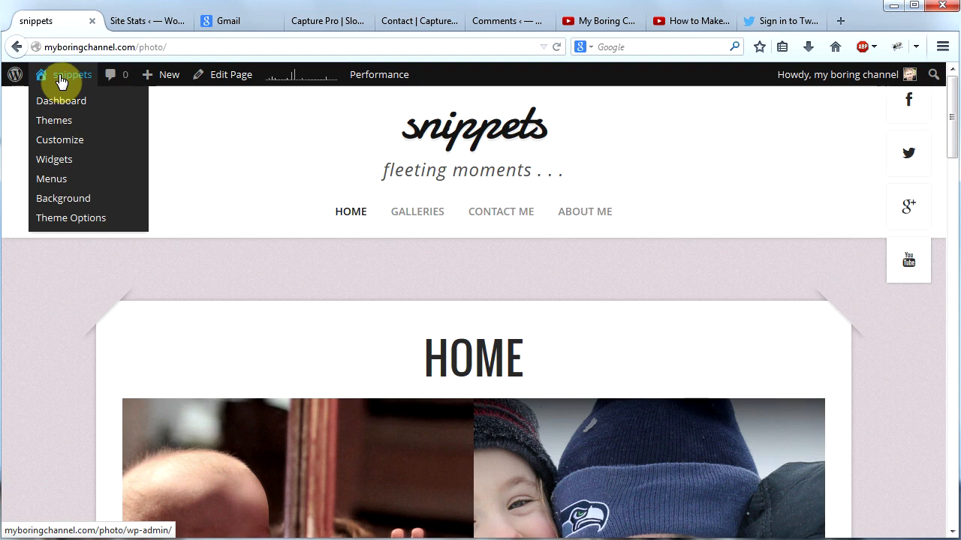
click(222, 46)
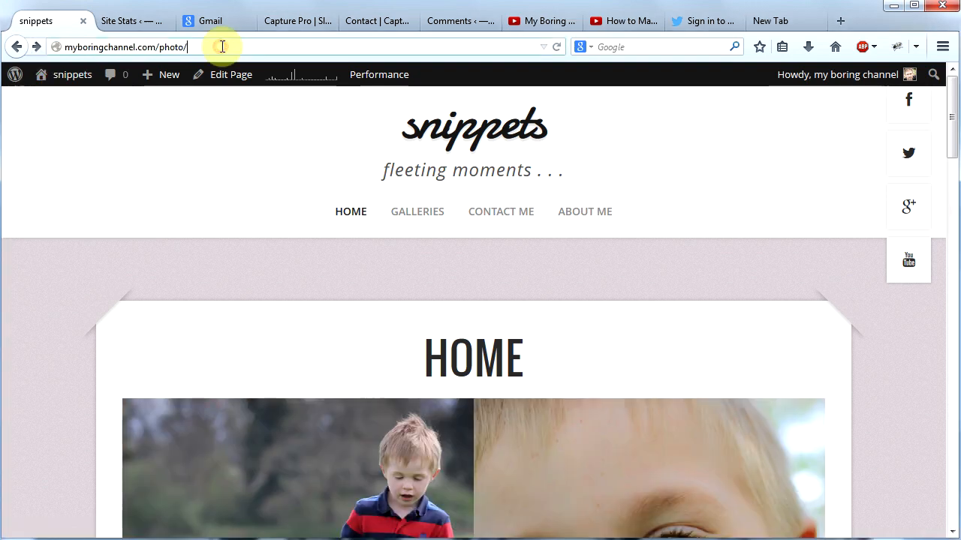
text(code/)
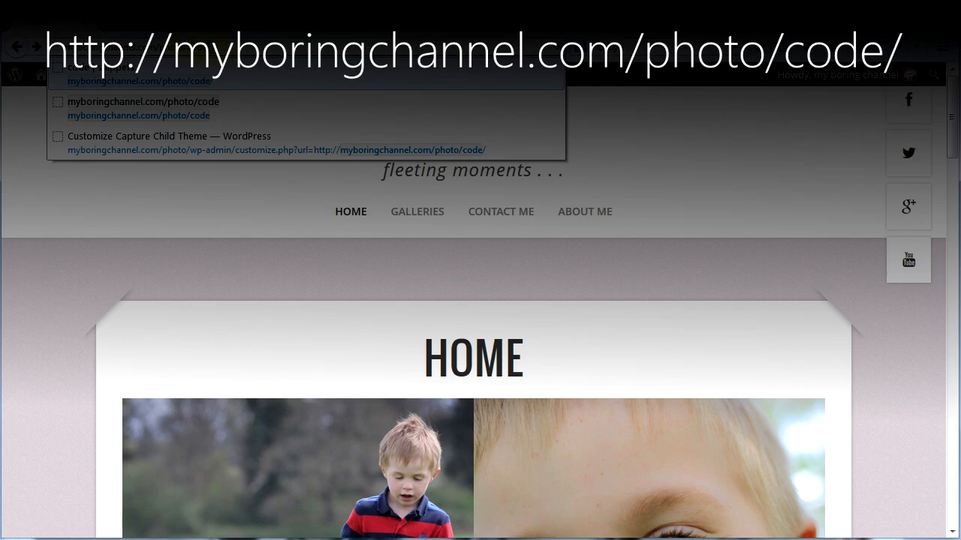
key(Return)
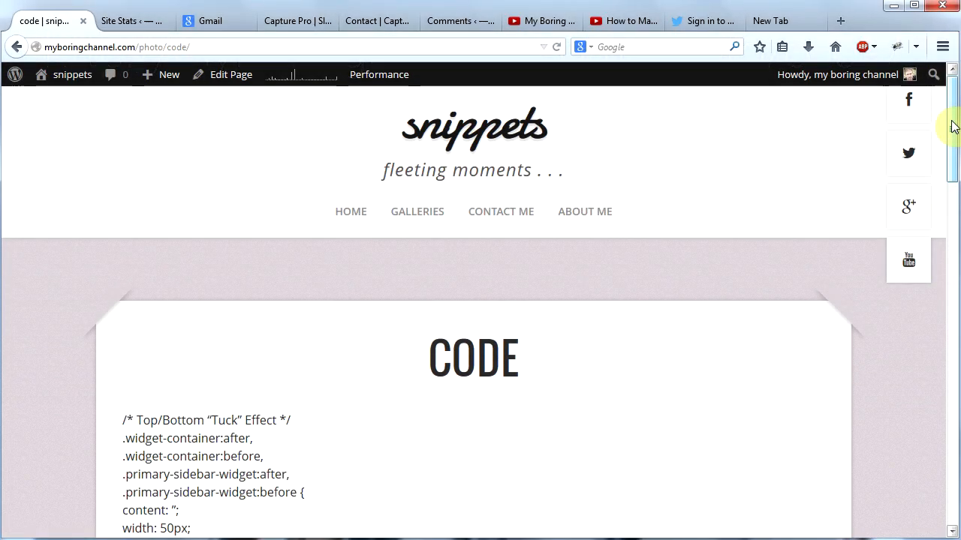
Step: Copy the entire Top/Bottom "Tuck" Effect code block from the Code page, from its comment line through the closing brace
drag(953, 126, 953, 171)
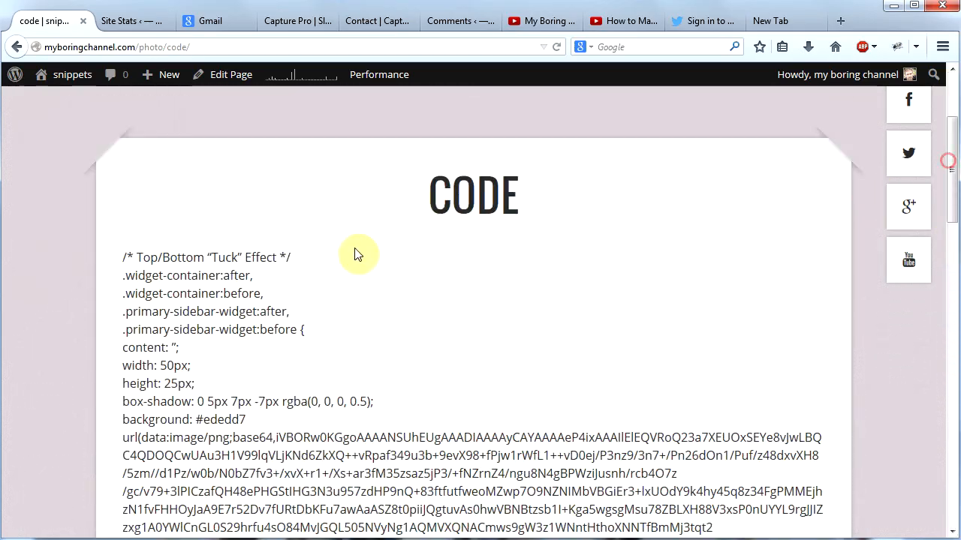
drag(125, 259, 298, 481)
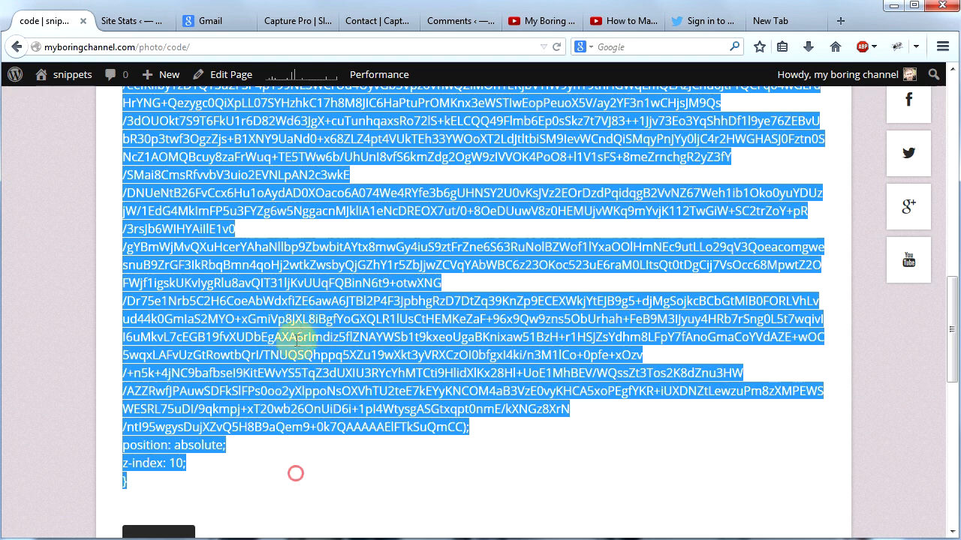
right_click(302, 312)
click(332, 321)
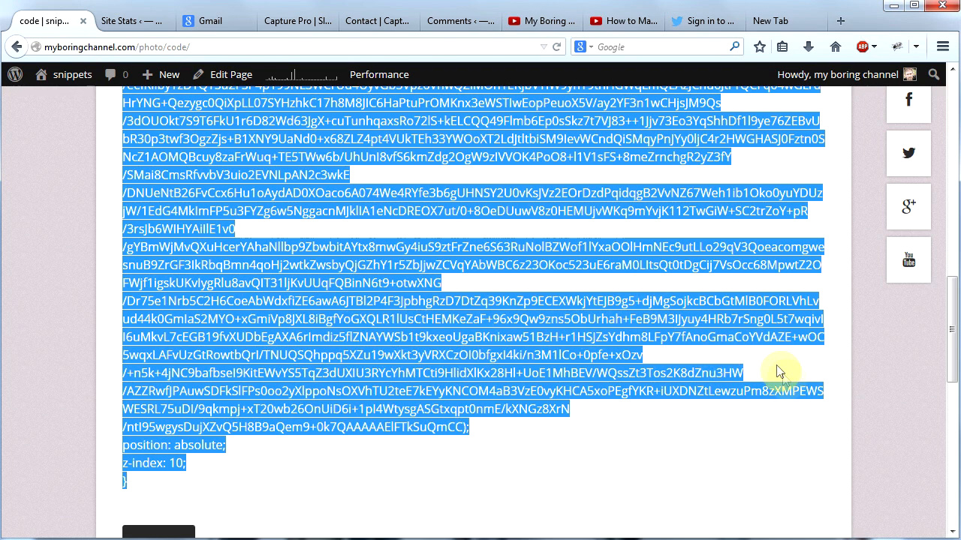
Step: Highlight the background color value in the Code page's "Tuck" Effect rule
drag(951, 353, 951, 212)
double_click(212, 345)
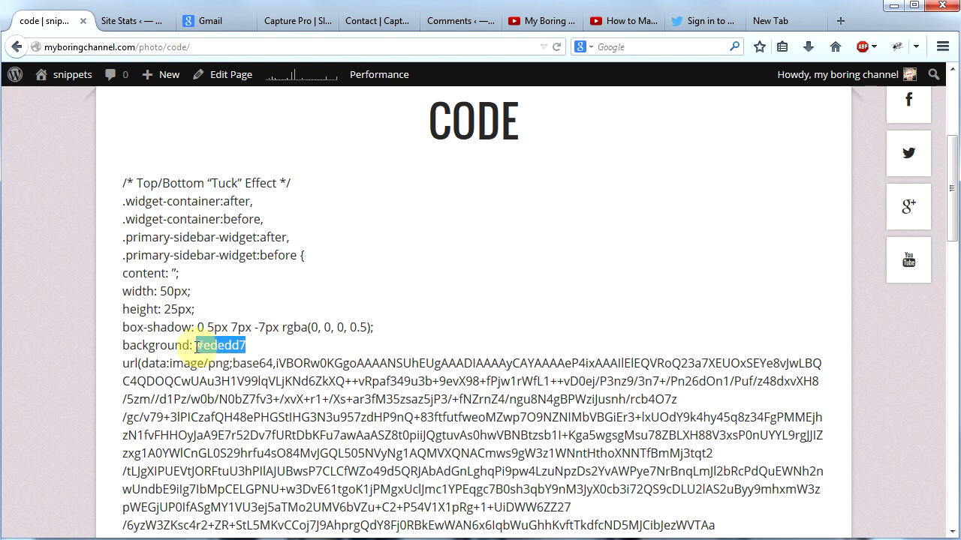
drag(200, 346, 241, 346)
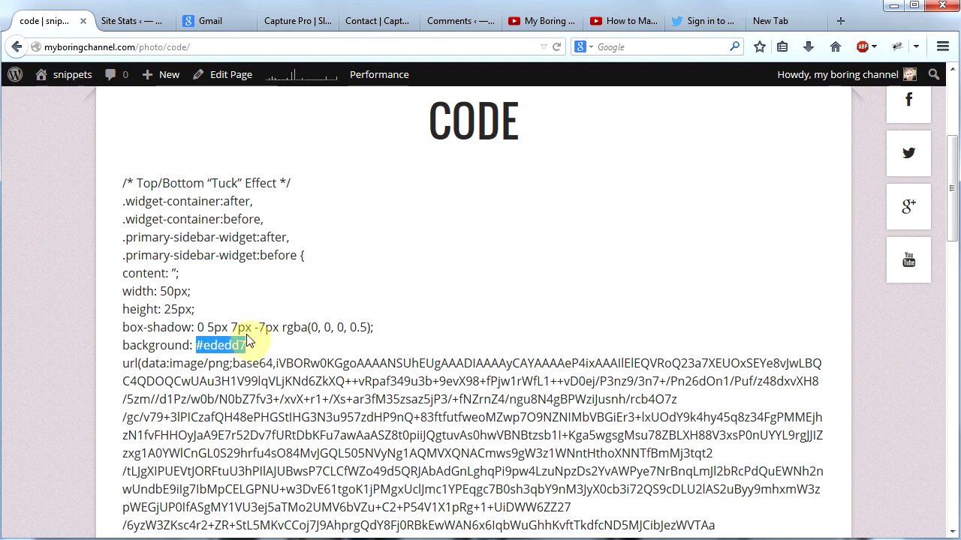
Step: Copy the background color code from the Colors section of the theme customizer and close the customizer
mouse_move(69, 83)
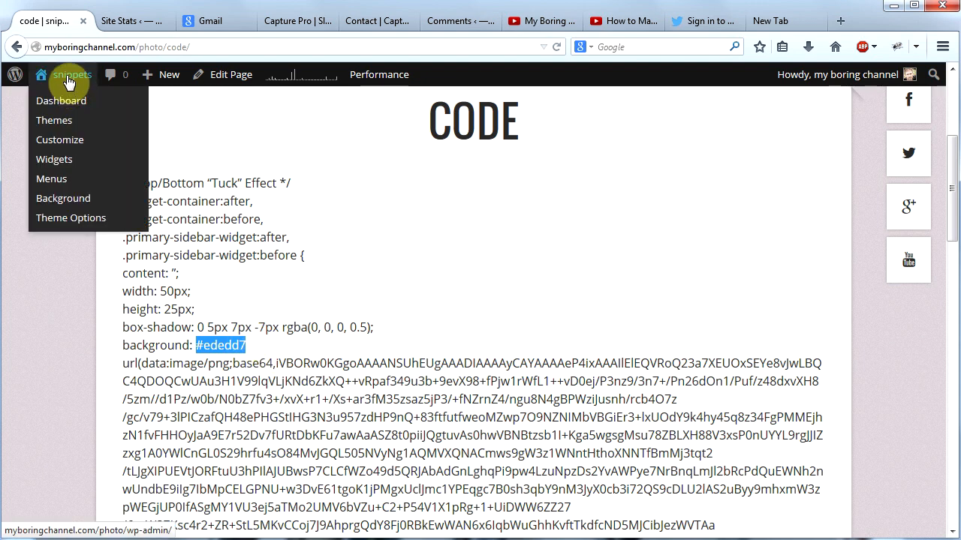
click(57, 142)
click(105, 238)
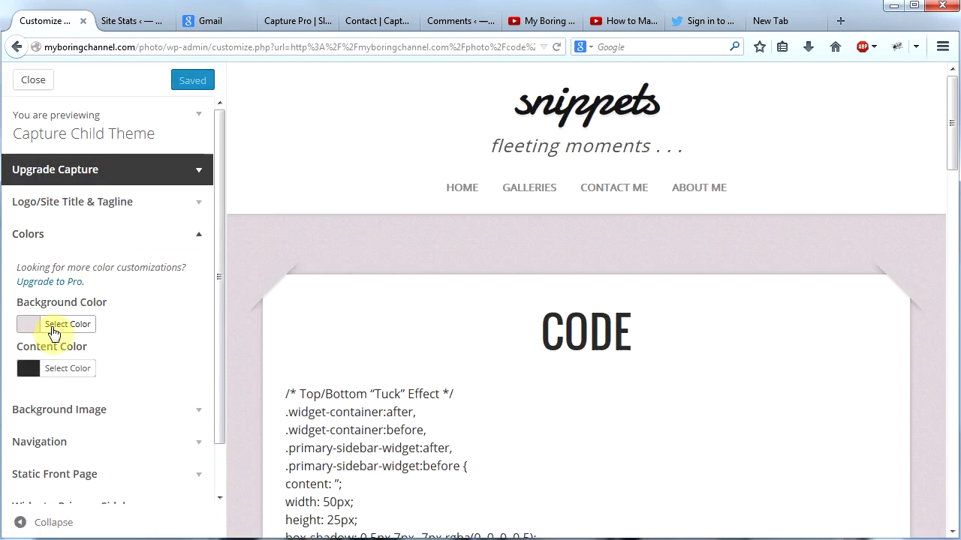
click(53, 333)
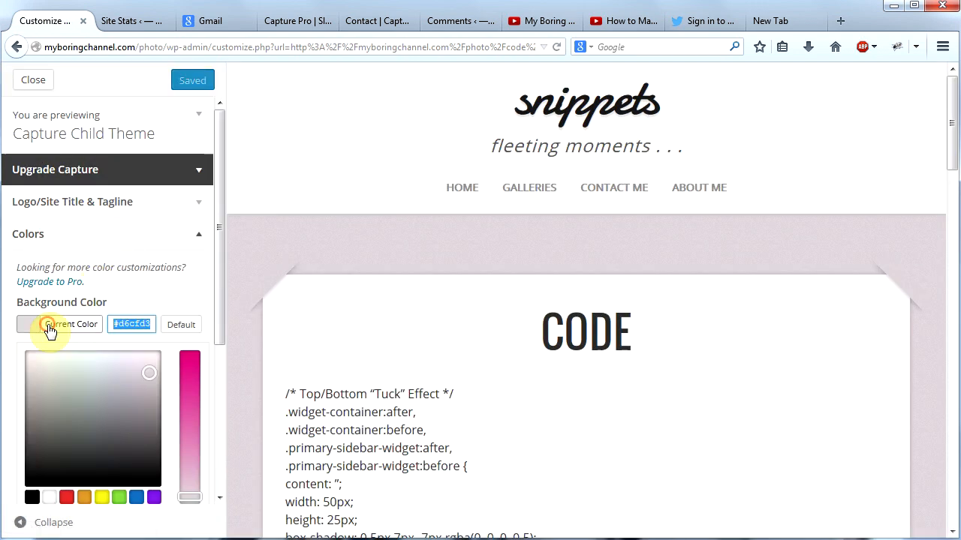
right_click(132, 322)
click(170, 369)
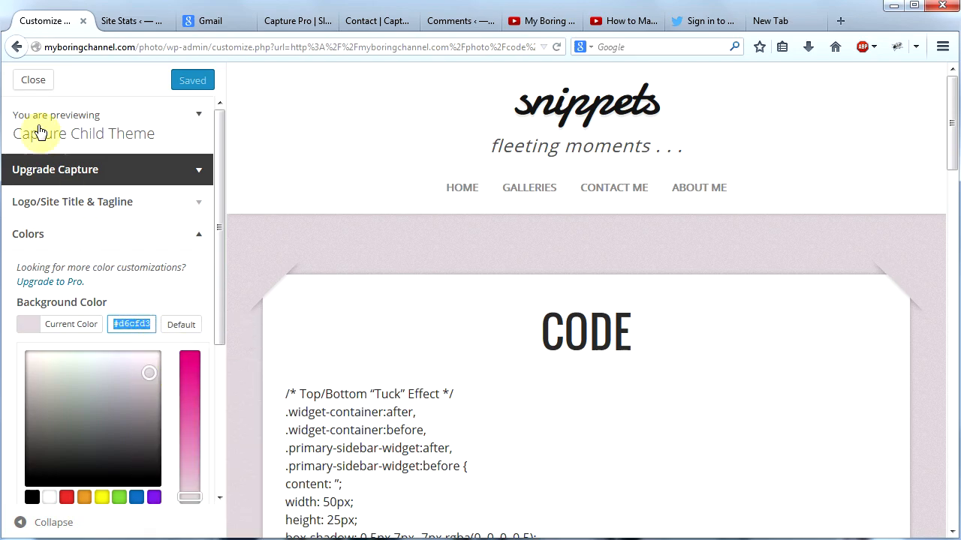
click(33, 80)
Step: Locate the background color value in the Code page's snippet again and return to the dashboard
scroll(273, 264, down, 6)
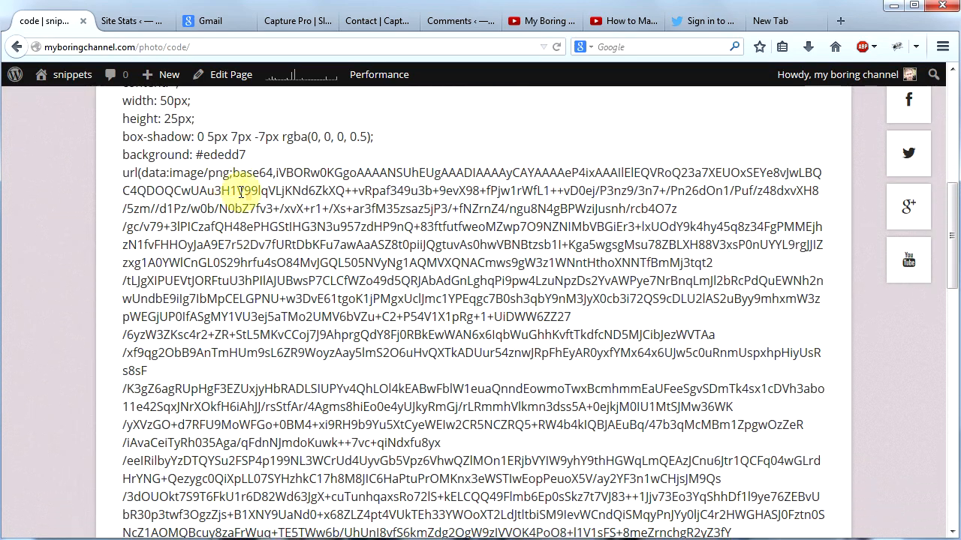
scroll(240, 192, up, 1)
drag(246, 240, 200, 241)
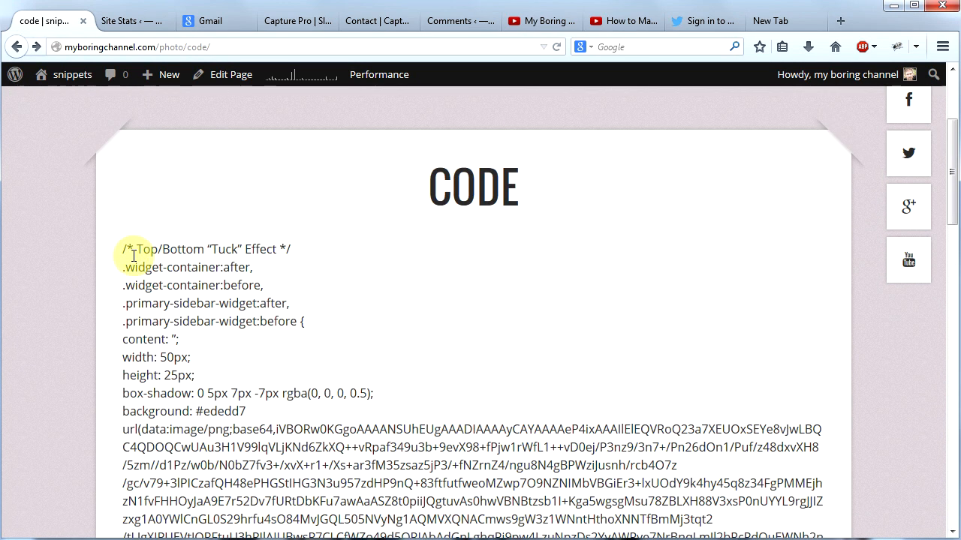
mouse_move(75, 75)
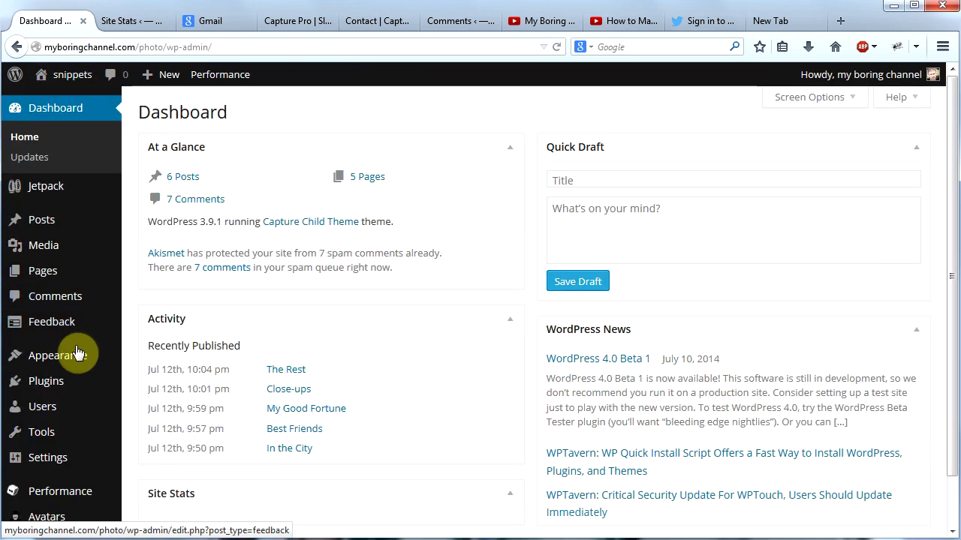
Step: Open the Capture Child Theme stylesheet in the theme editor and review the Top/Bottom "Tuck" Effect code through its closing brace
mouse_move(75, 353)
click(142, 503)
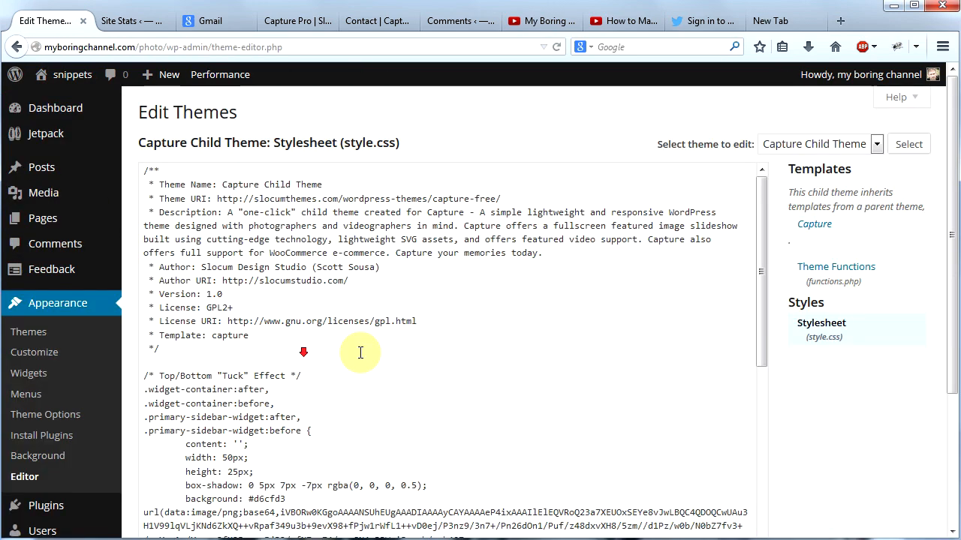
scroll(285, 338, down, 2)
drag(140, 305, 196, 539)
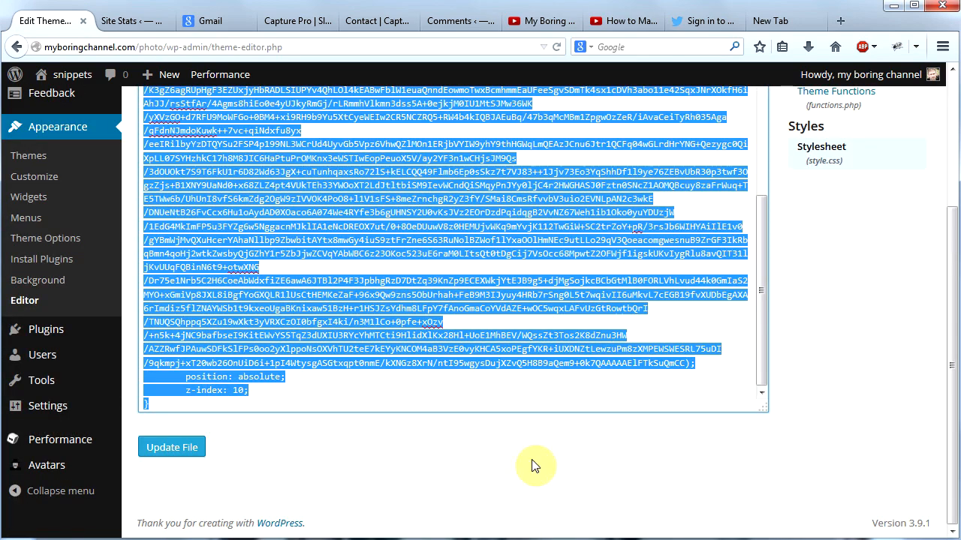
scroll(543, 440, up, 3)
click(856, 412)
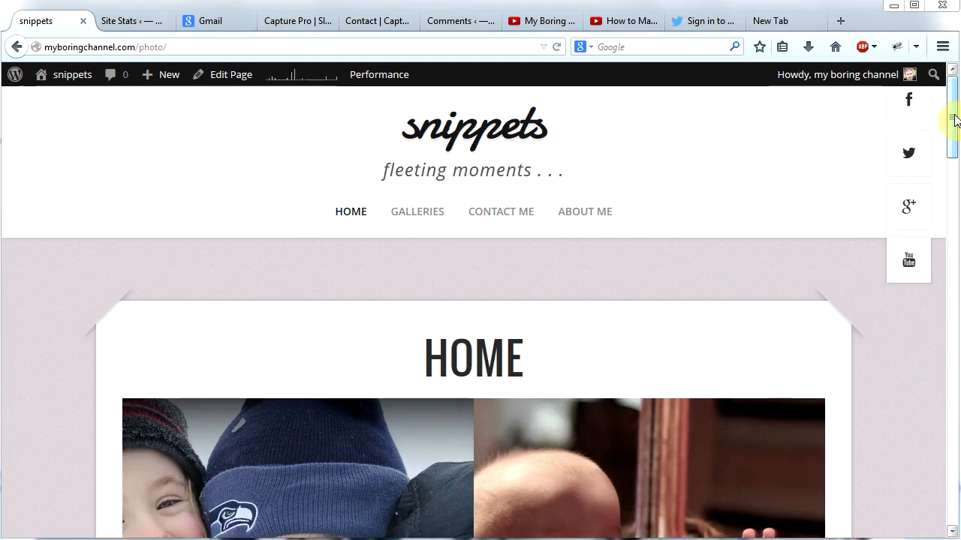
Step: Examine the live Home page's comment form and the taped corners of the footer widgets
drag(955, 120, 954, 418)
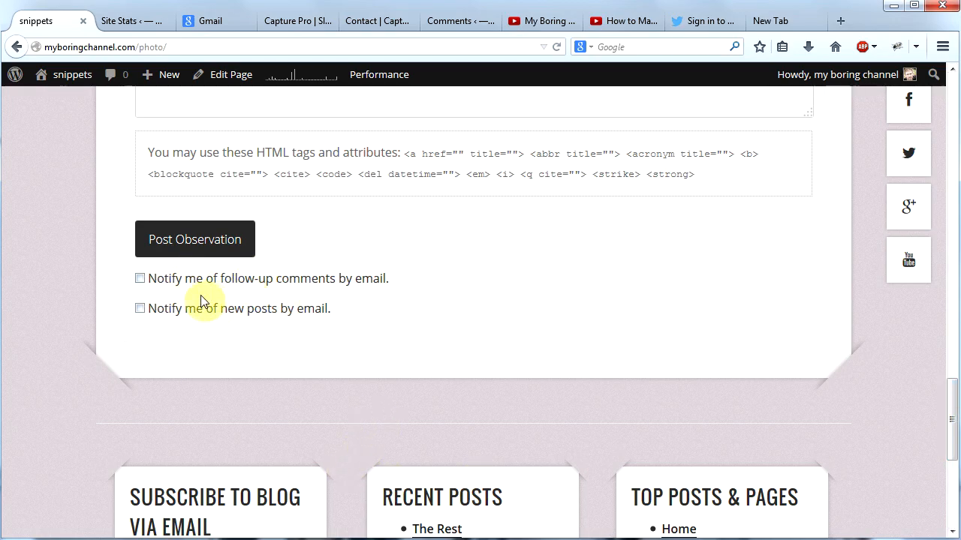
drag(950, 392, 955, 459)
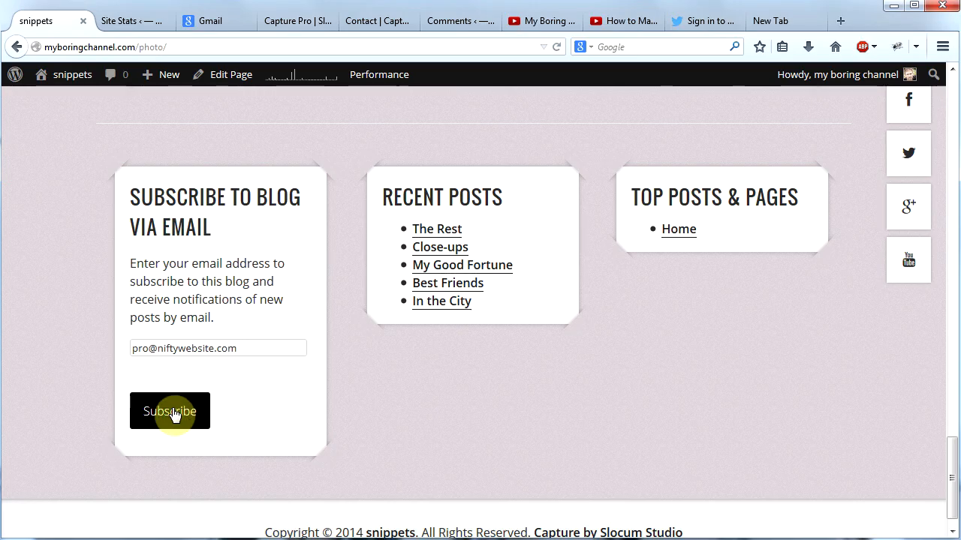
drag(952, 455, 953, 360)
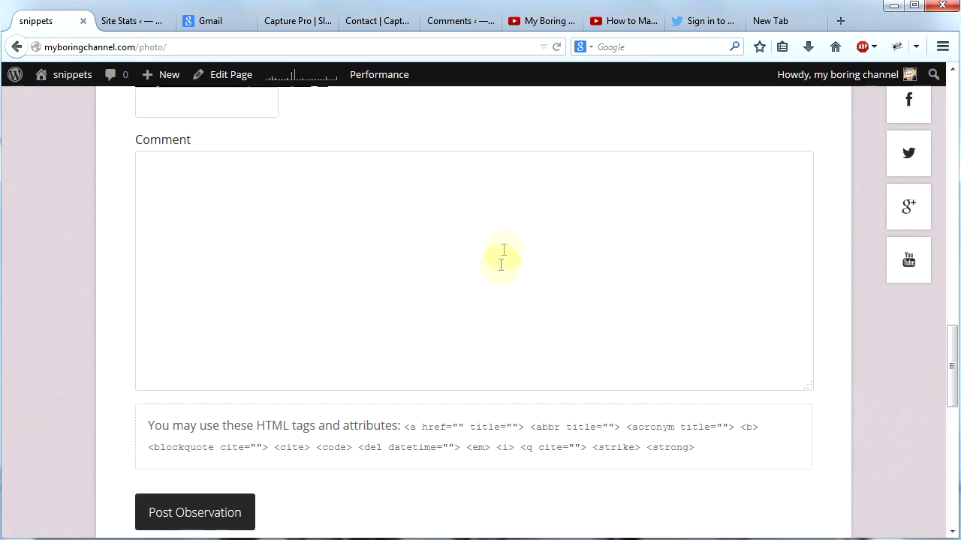
drag(953, 366, 950, 101)
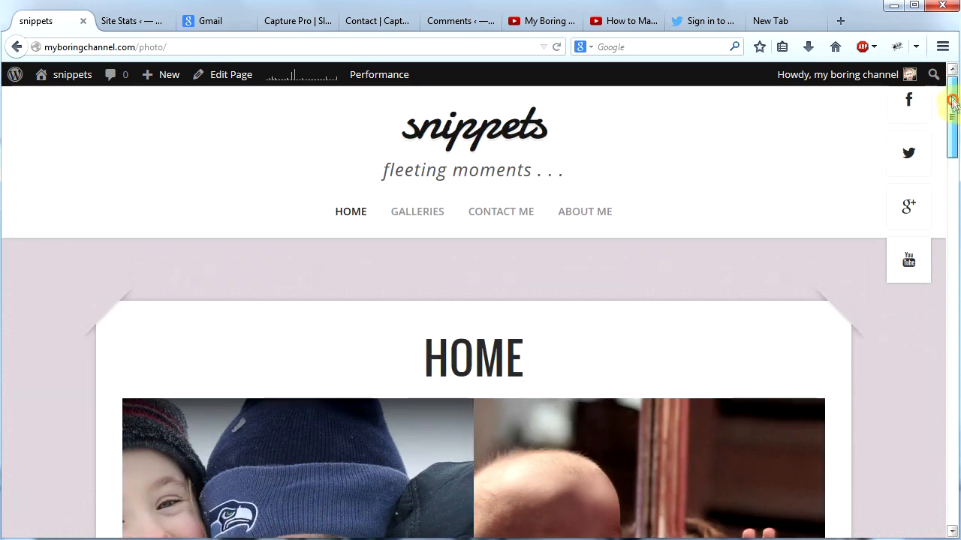
Step: Disable comments in the Home page's discussion settings, update the page, and check the live Home page
mouse_move(70, 83)
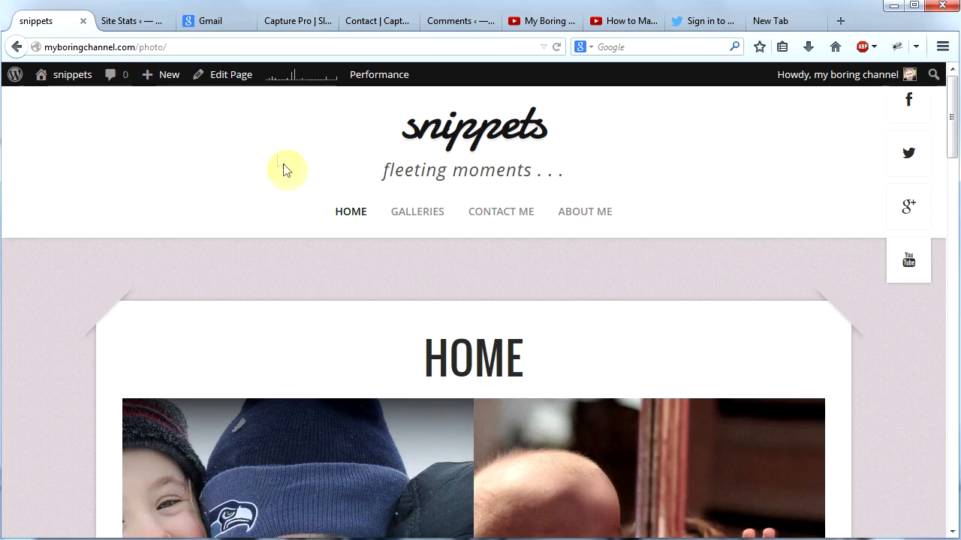
click(226, 75)
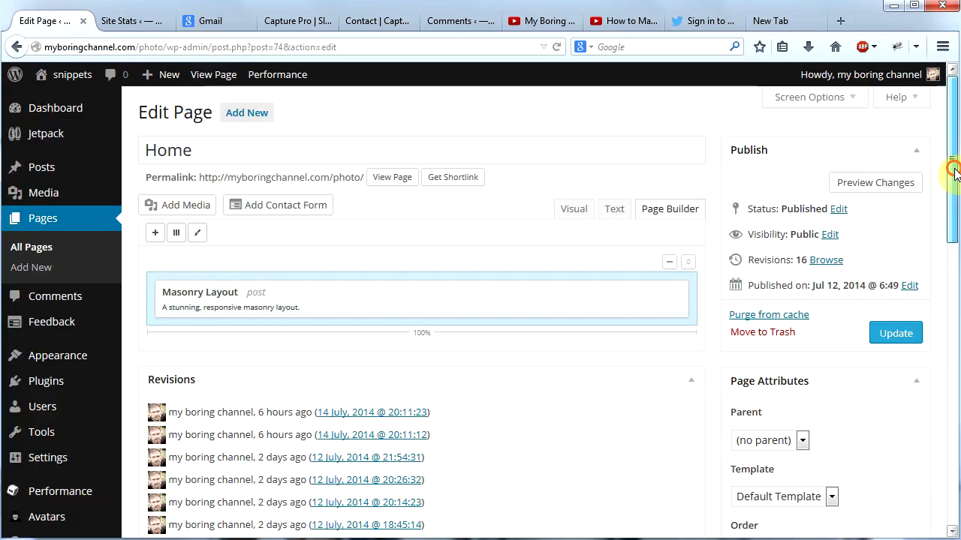
drag(954, 173, 956, 422)
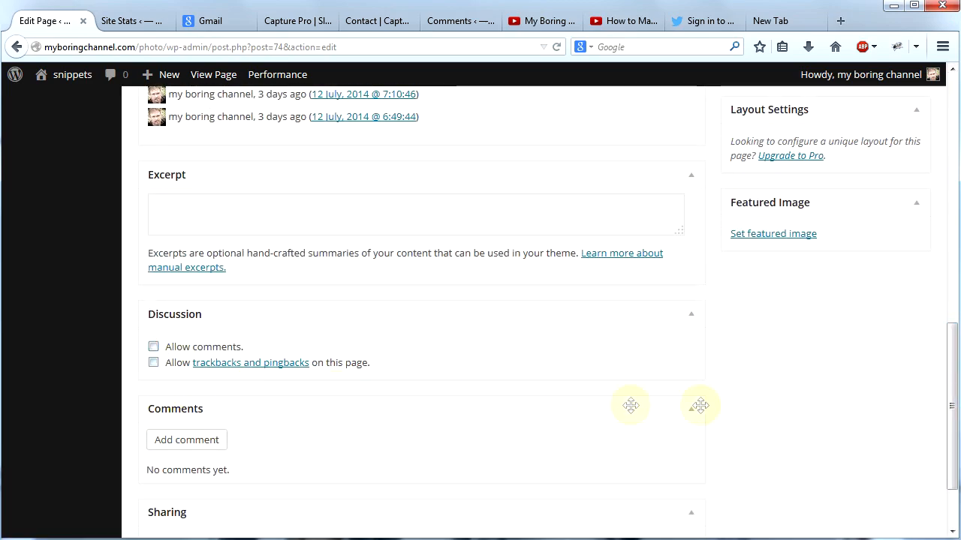
drag(956, 428, 947, 240)
scroll(931, 240, up, 1)
click(897, 222)
click(80, 103)
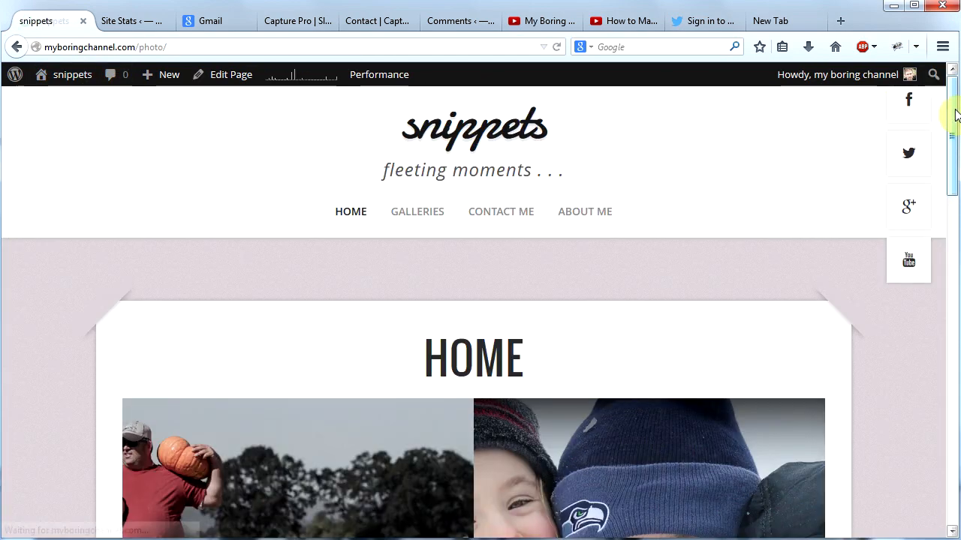
drag(955, 114, 946, 360)
drag(947, 433, 928, 100)
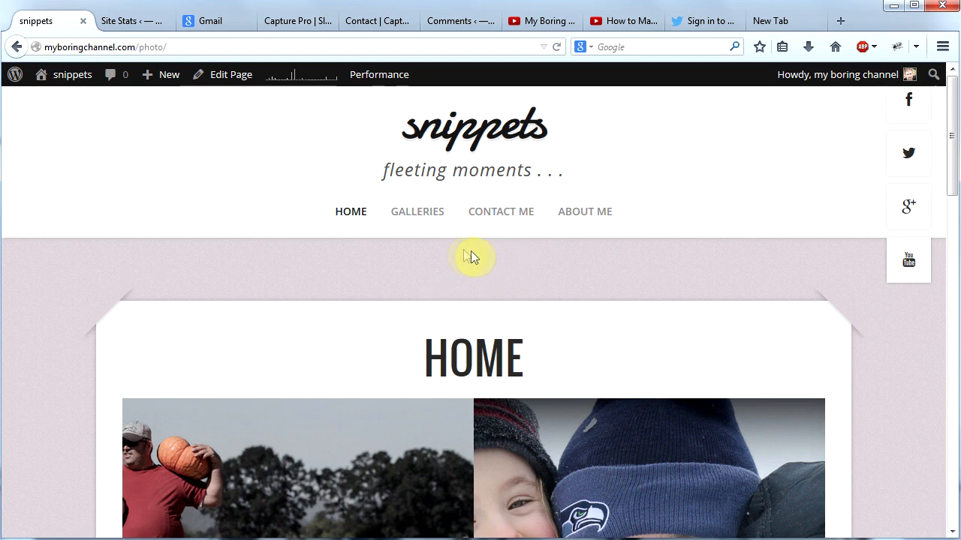
Step: Open The Rest post from the Galleries page and inspect the captcha in its comment form
click(427, 216)
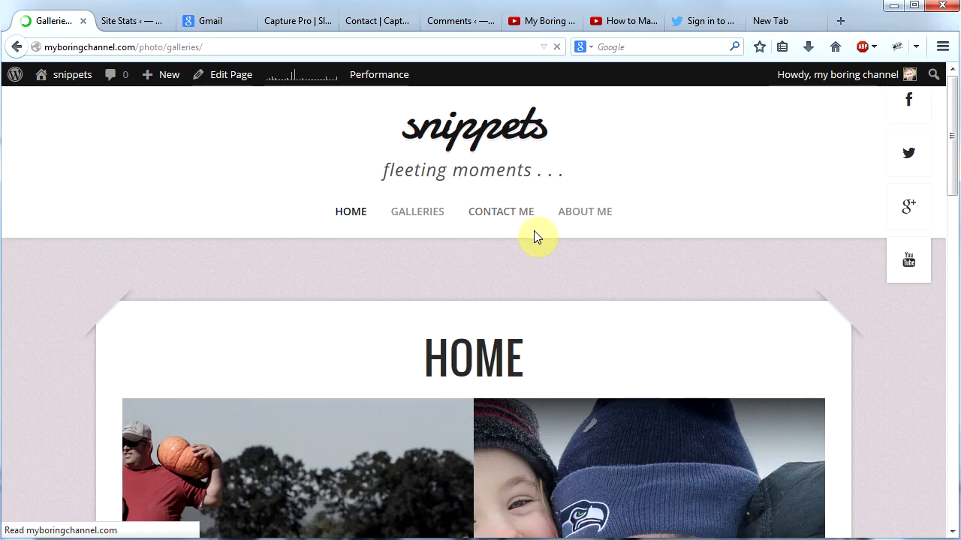
scroll(481, 258, down, 10)
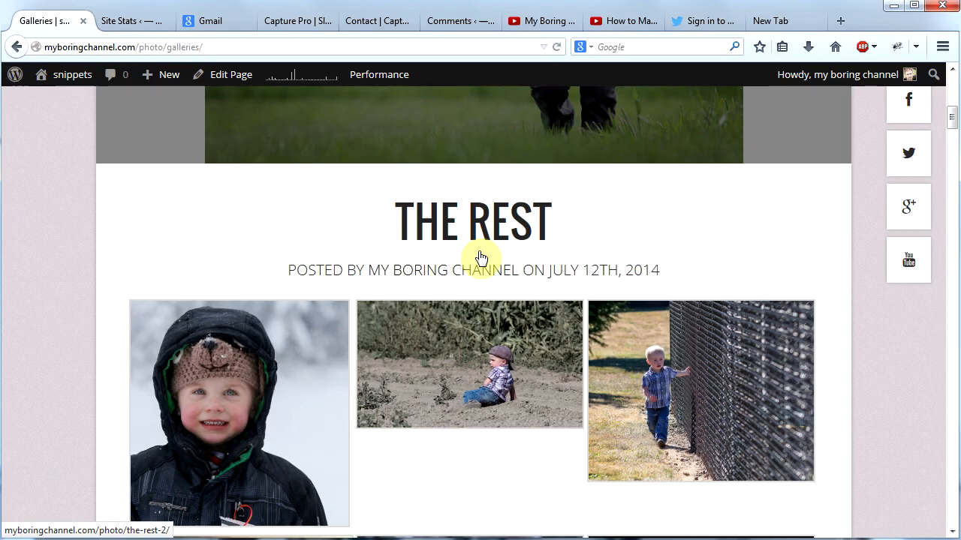
click(474, 221)
drag(951, 117, 955, 383)
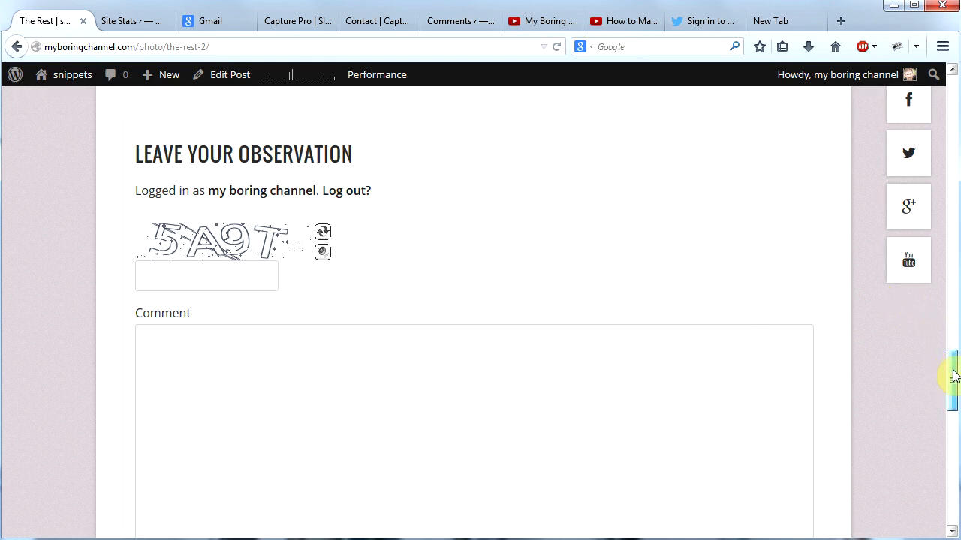
drag(953, 375, 952, 105)
Step: Return to the dashboard and search for new plugins matching "botdetect captcha"
mouse_move(72, 81)
click(70, 100)
mouse_move(34, 381)
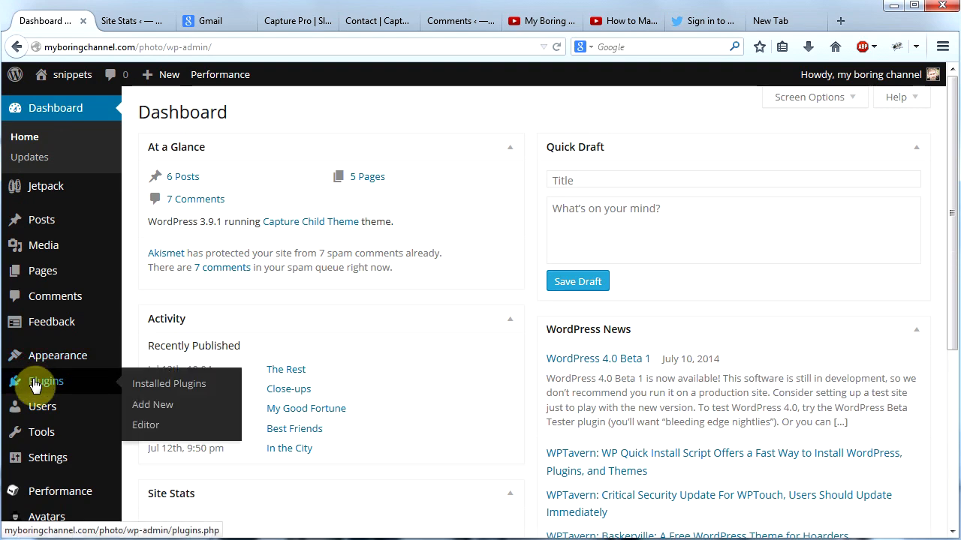
click(138, 410)
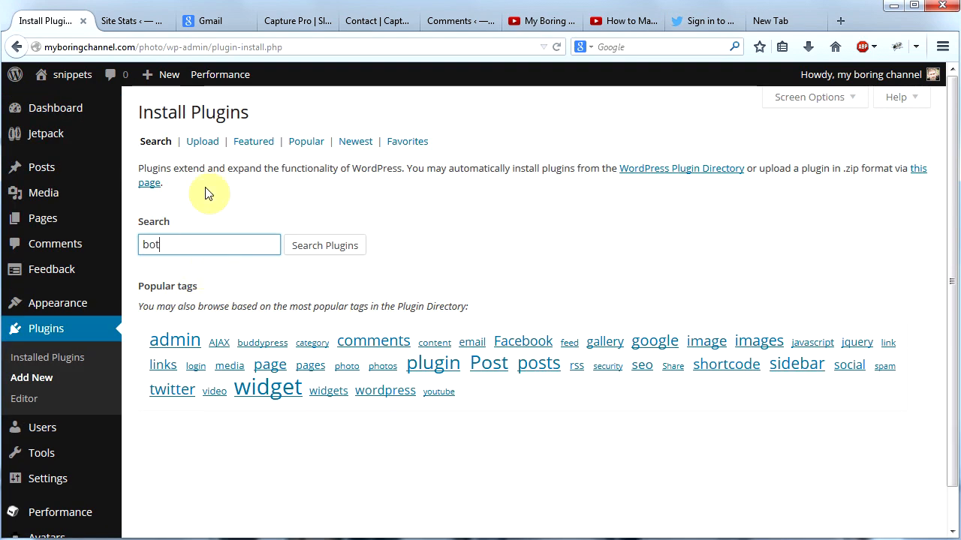
text(botdetect captcha)
key(Return)
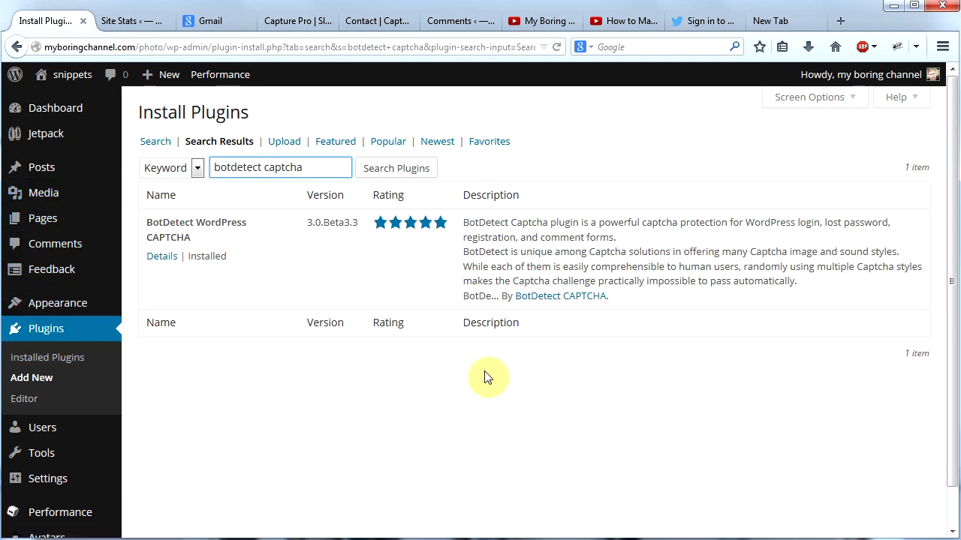
Step: Visit the live site and look over the Home page's tiled photo gallery
mouse_move(74, 77)
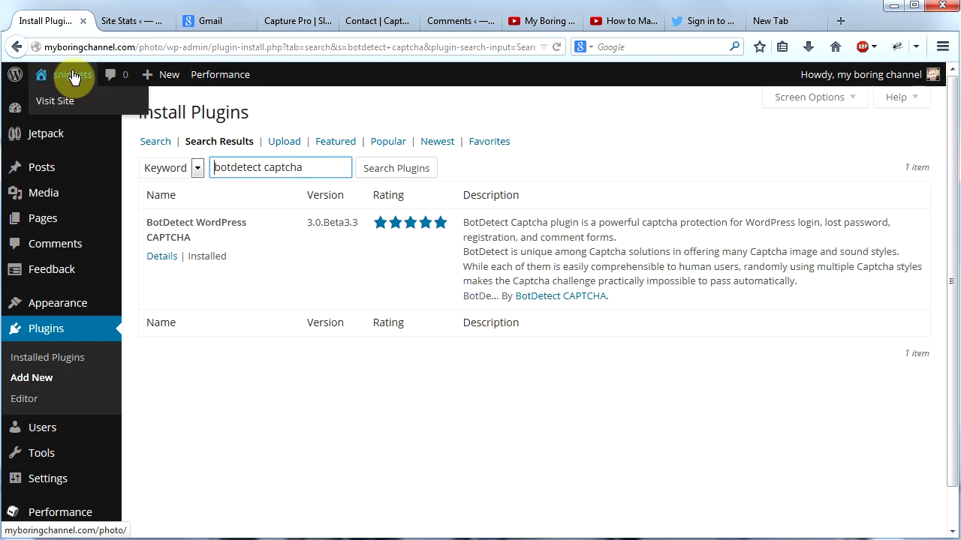
click(71, 102)
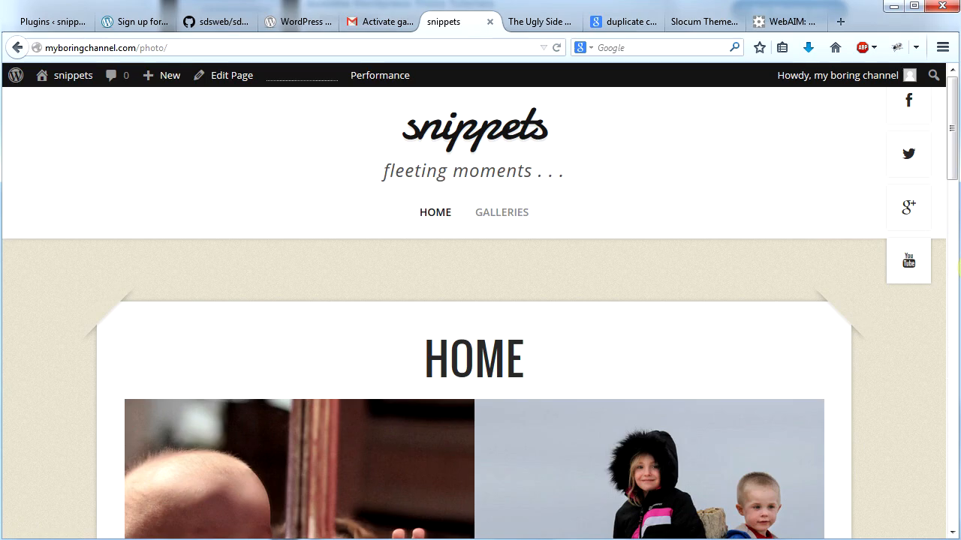
drag(952, 127, 951, 192)
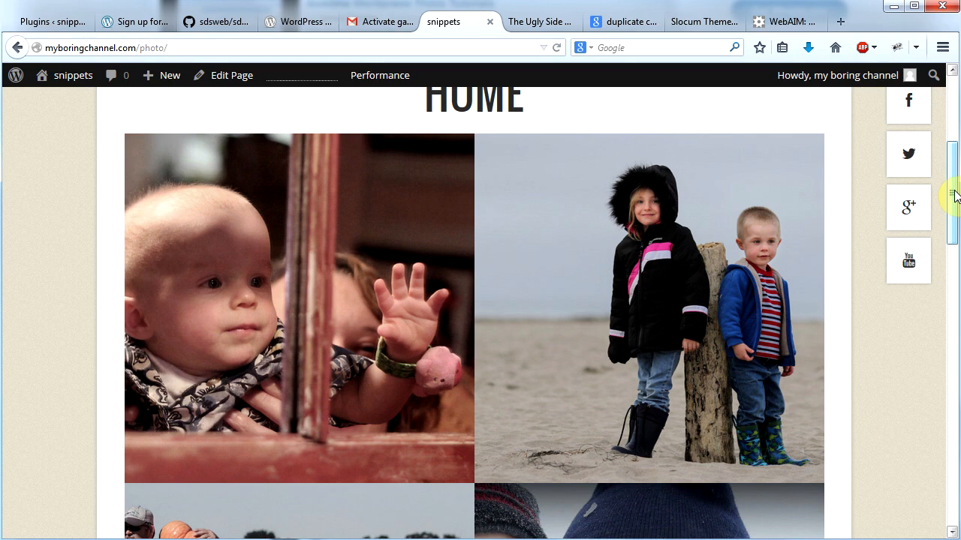
drag(954, 196, 955, 239)
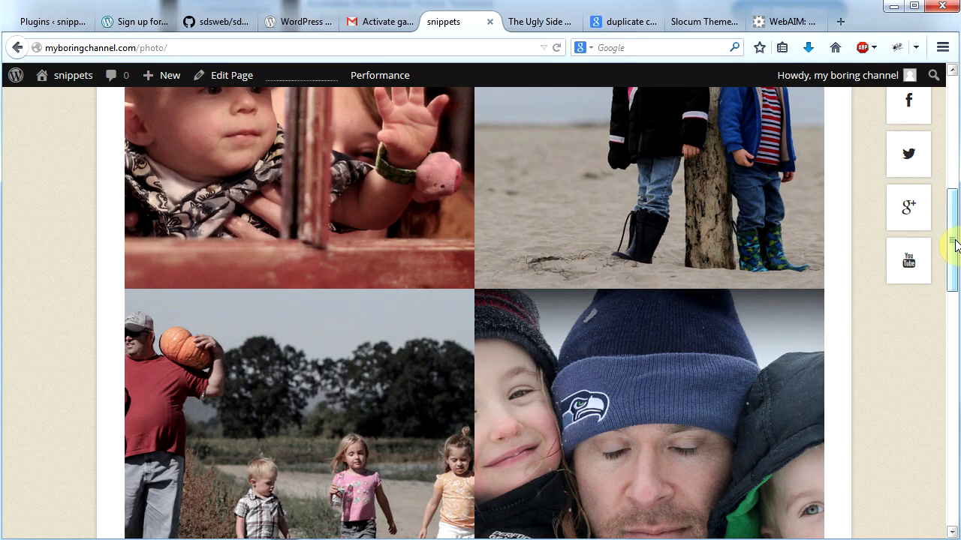
drag(953, 242, 940, 121)
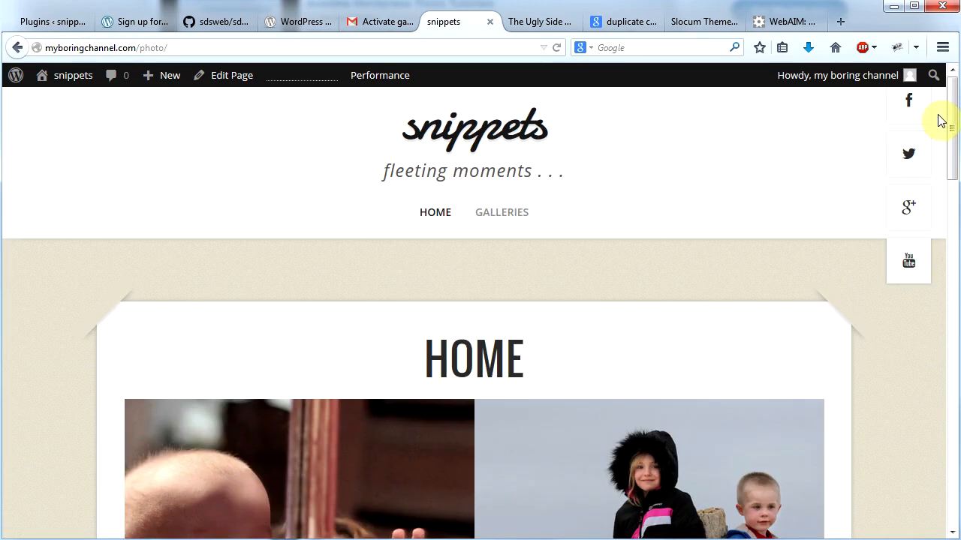